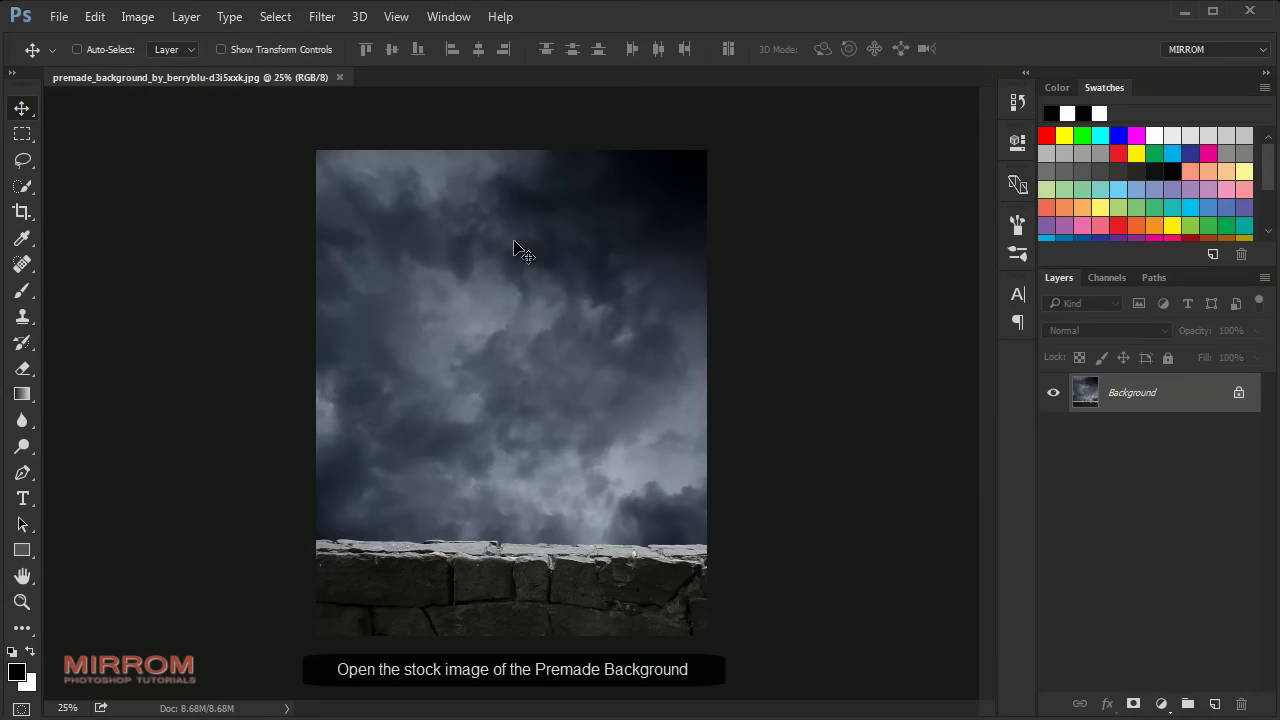
Step: Resize the sky-and-wall background to 1480 px wide (1480 × 1841) with proportions linked
{"action": "key", "text": "ctrl+0"}
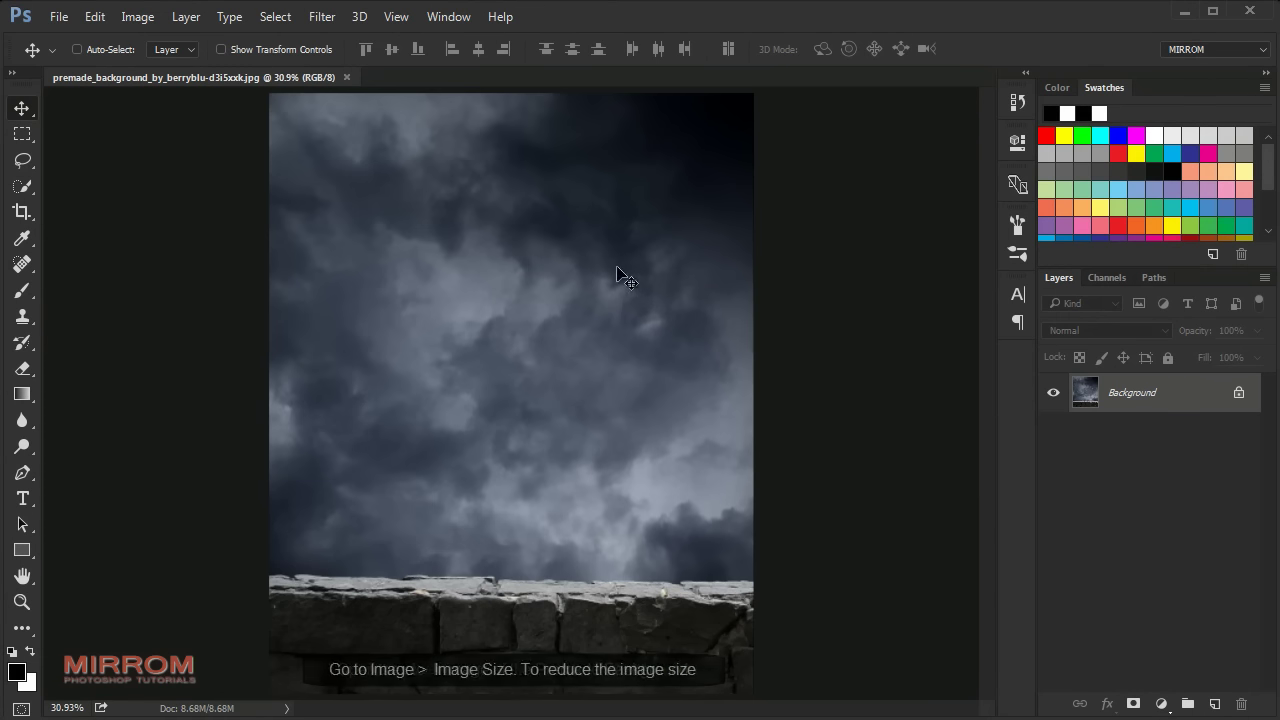
{"action": "left_click", "coordinate": [137, 17]}
{"action": "left_click", "coordinate": [188, 158]}
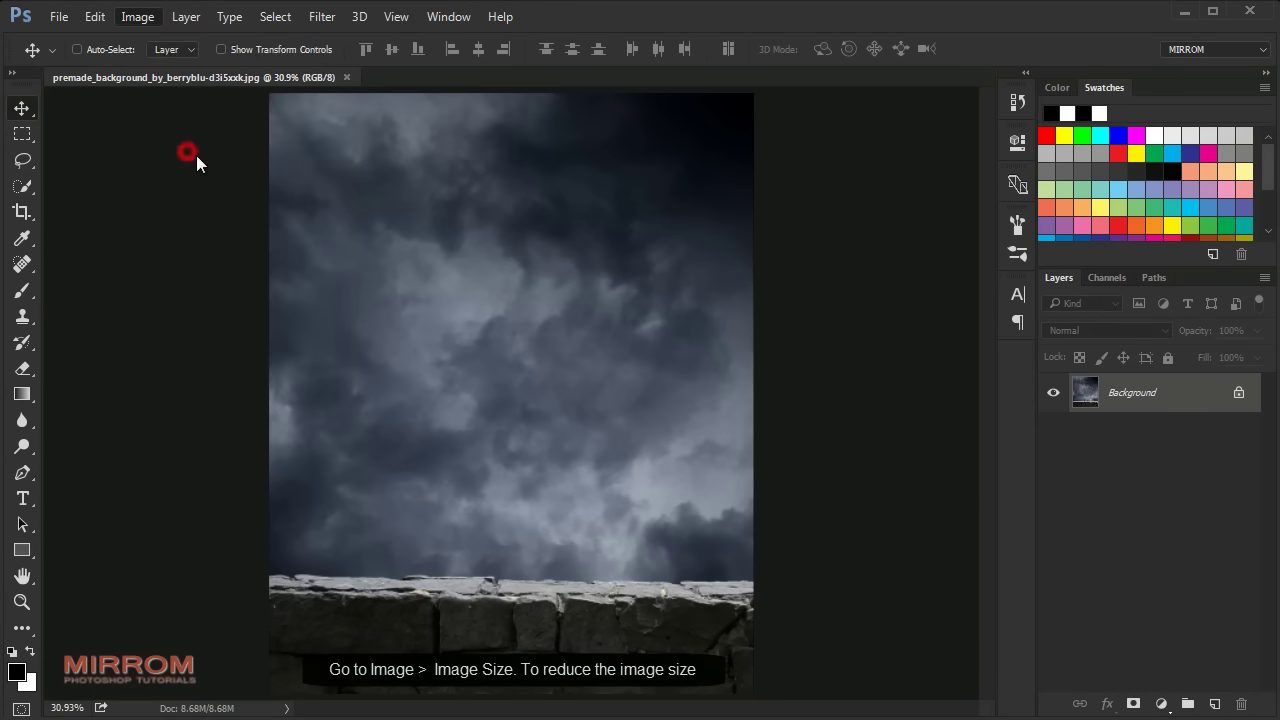
{"action": "left_click", "coordinate": [697, 276]}
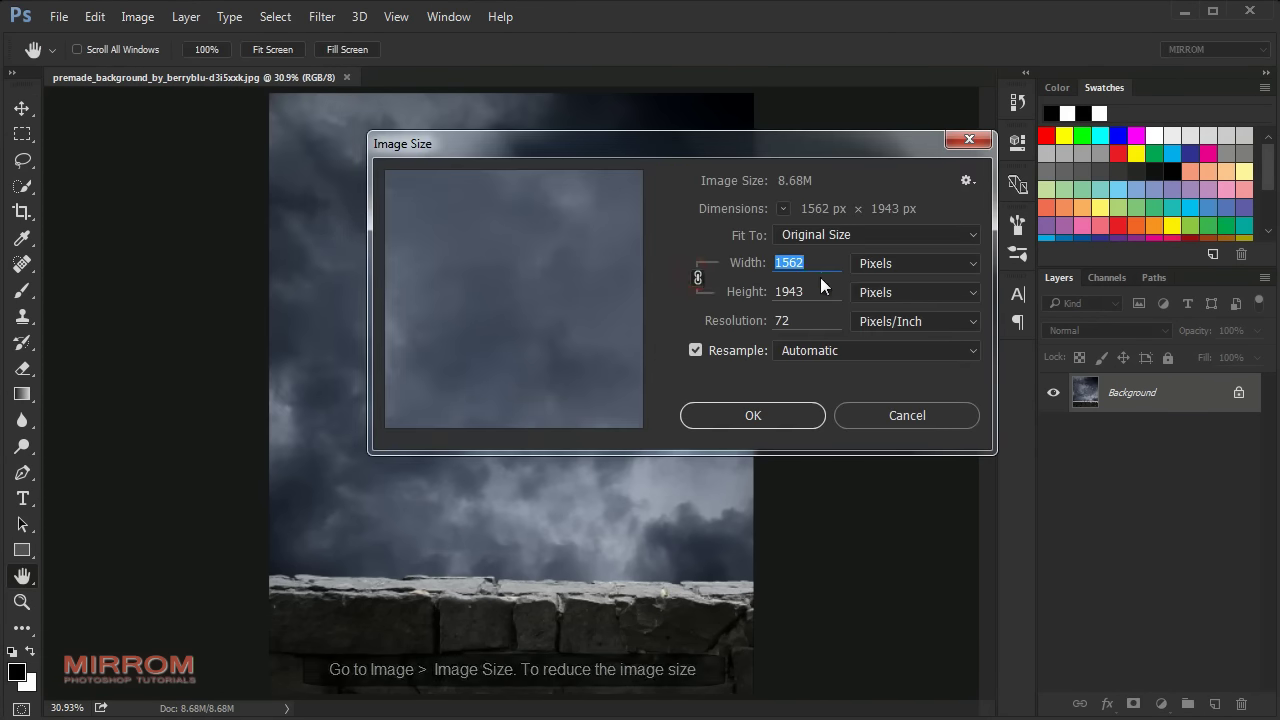
{"action": "type", "text": "148"}
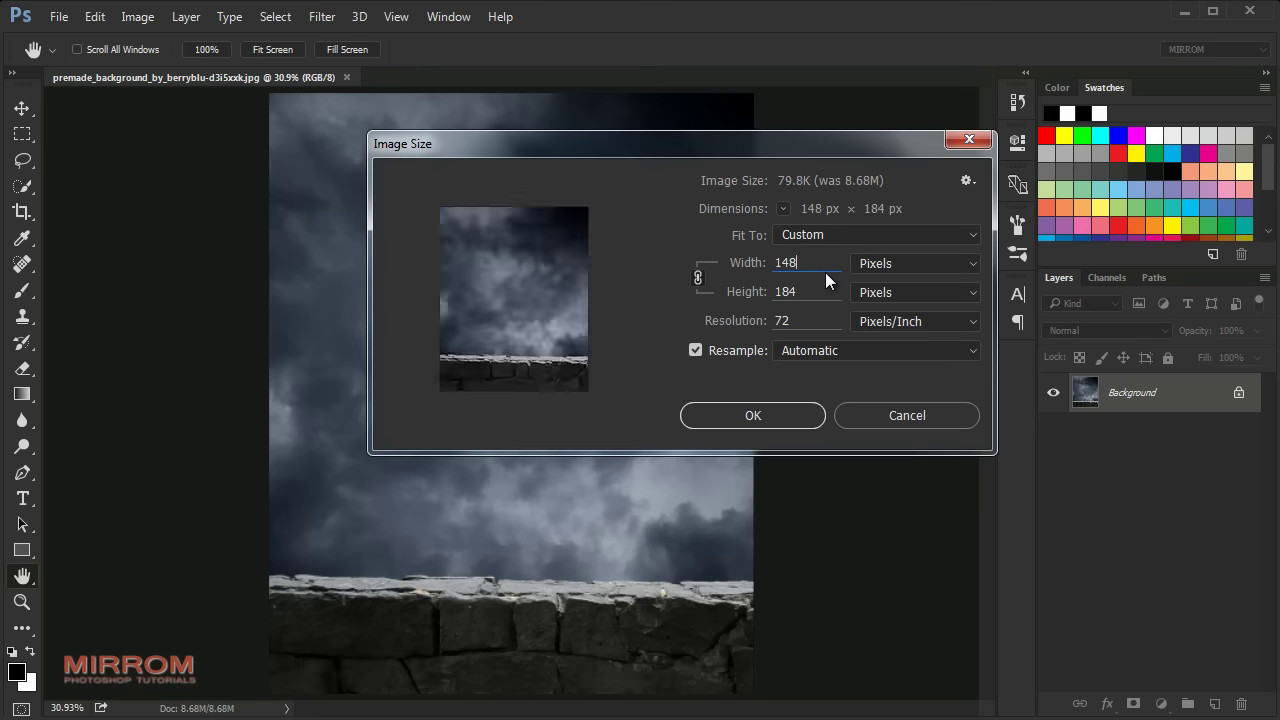
{"action": "type", "text": "0"}
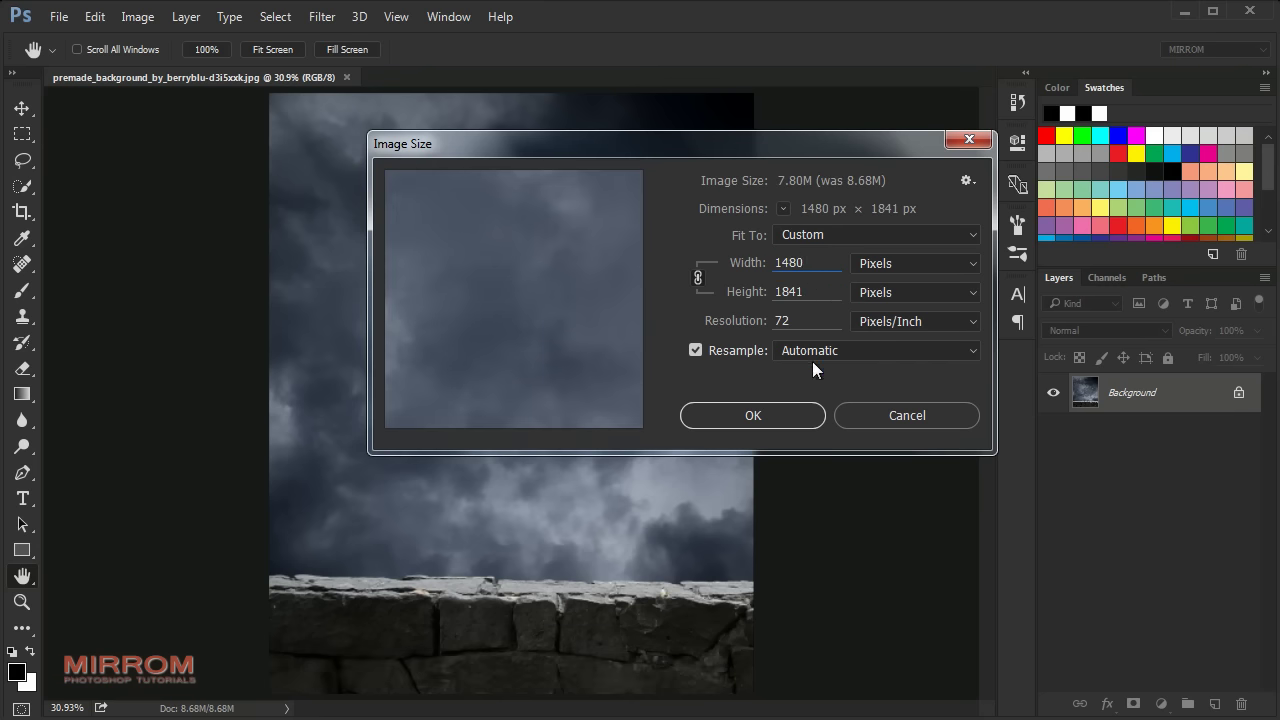
{"action": "left_click", "coordinate": [800, 414]}
{"action": "key", "text": "v"}
{"action": "left_click", "coordinate": [600, 294]}
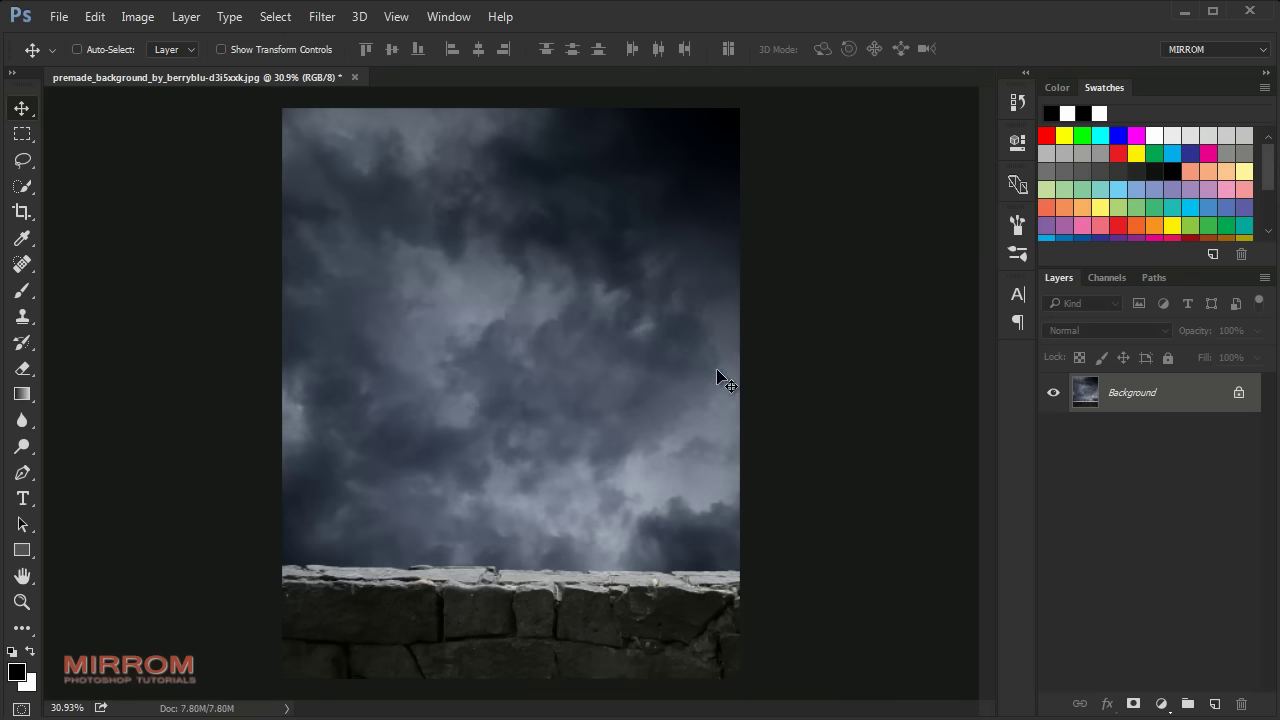
Step: Unlock the background, duplicate it as Layer 0 copy, and zoom in on the wall
{"action": "left_click", "coordinate": [1240, 393]}
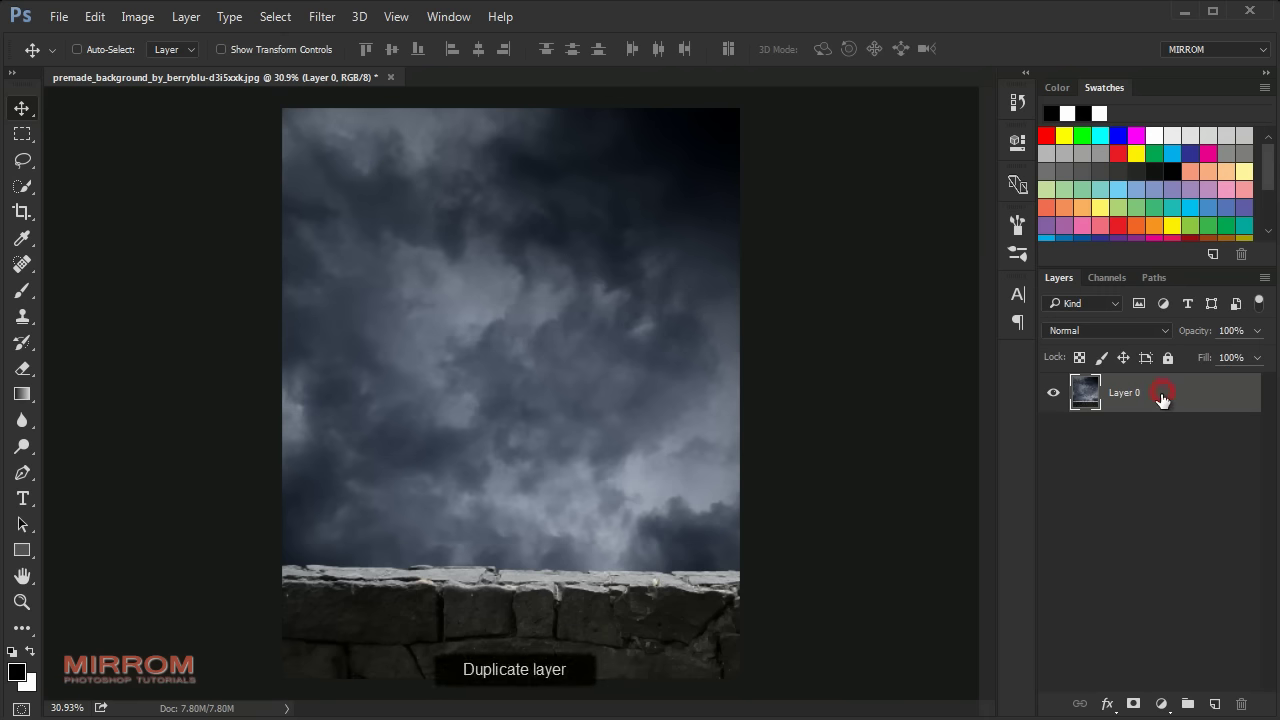
{"action": "left_click_drag", "start_coordinate": [1160, 398], "coordinate": [1214, 704]}
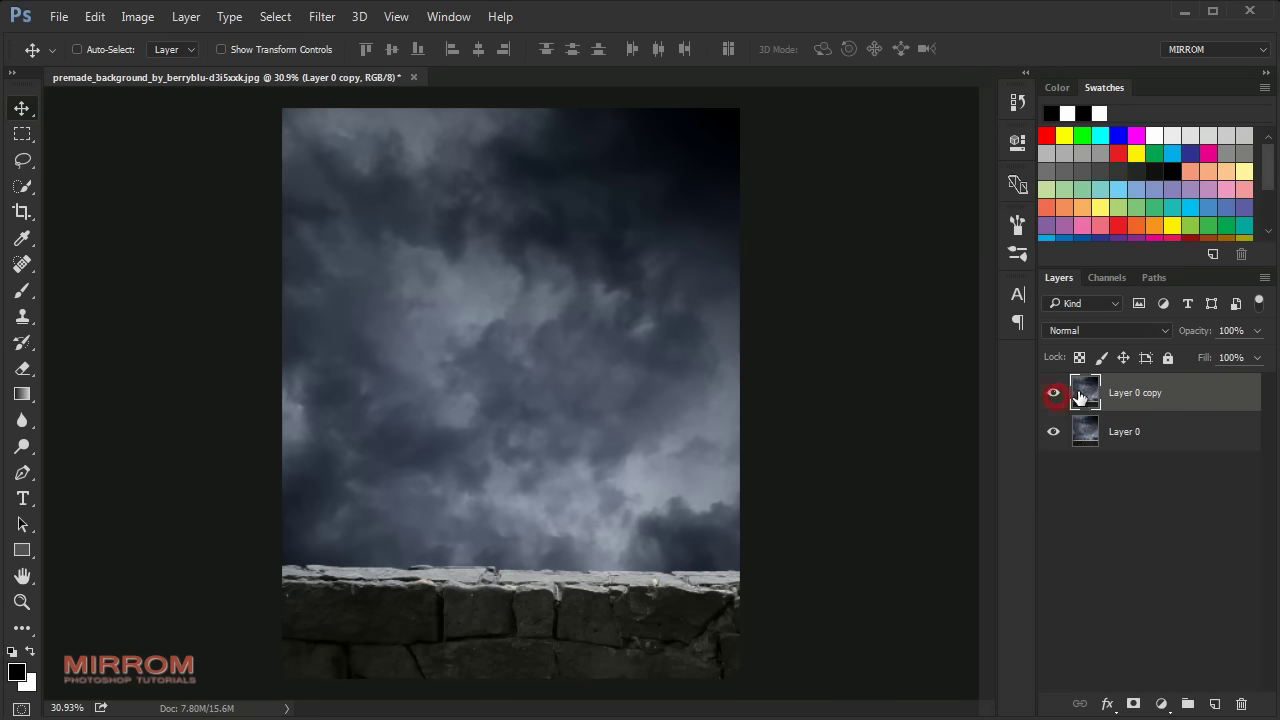
{"action": "key", "text": "ctrl+plus"}
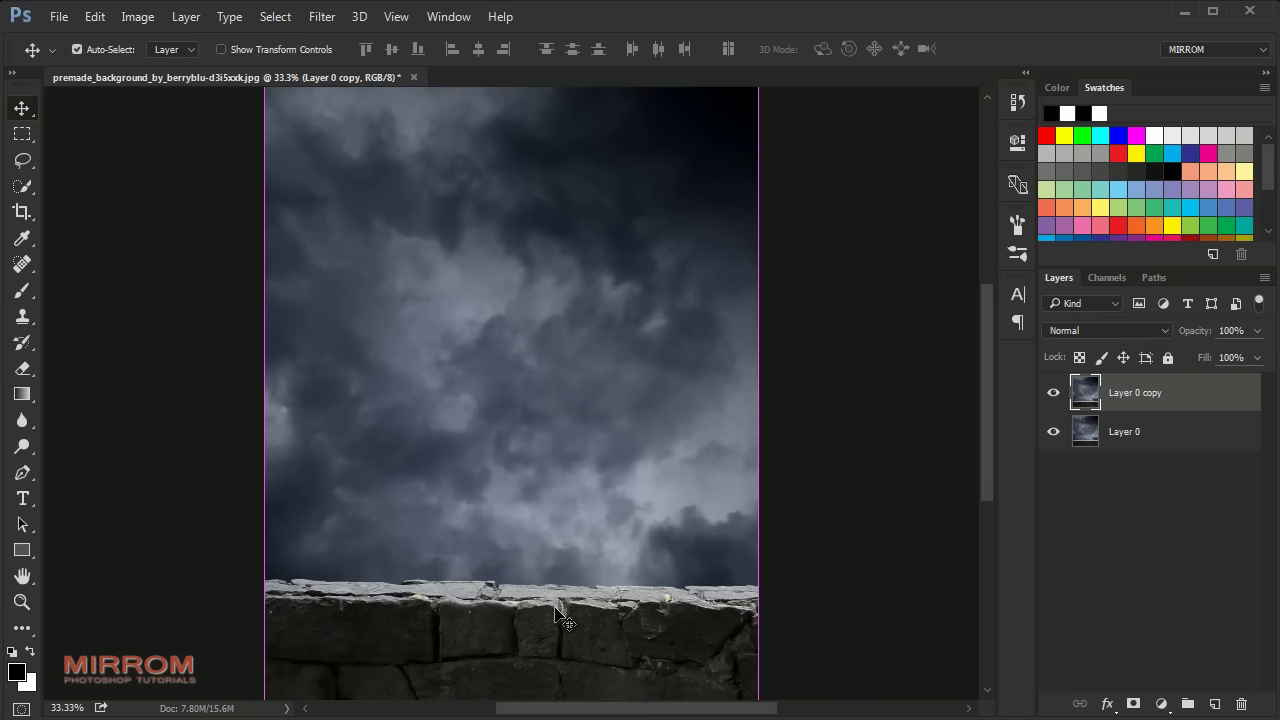
{"action": "scroll", "coordinate": [555, 610], "scroll_direction": "down", "scroll_amount": 2}
{"action": "key", "text": "ctrl+plus"}
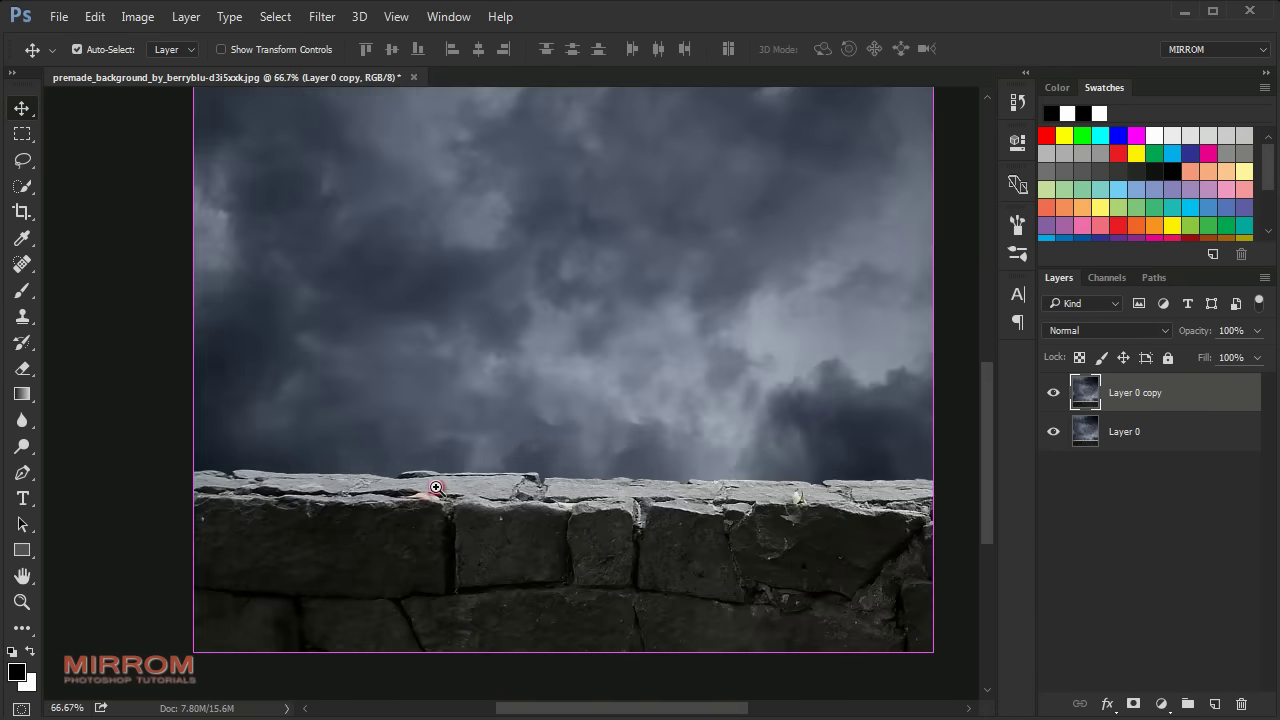
{"action": "key", "text": "ctrl+plus"}
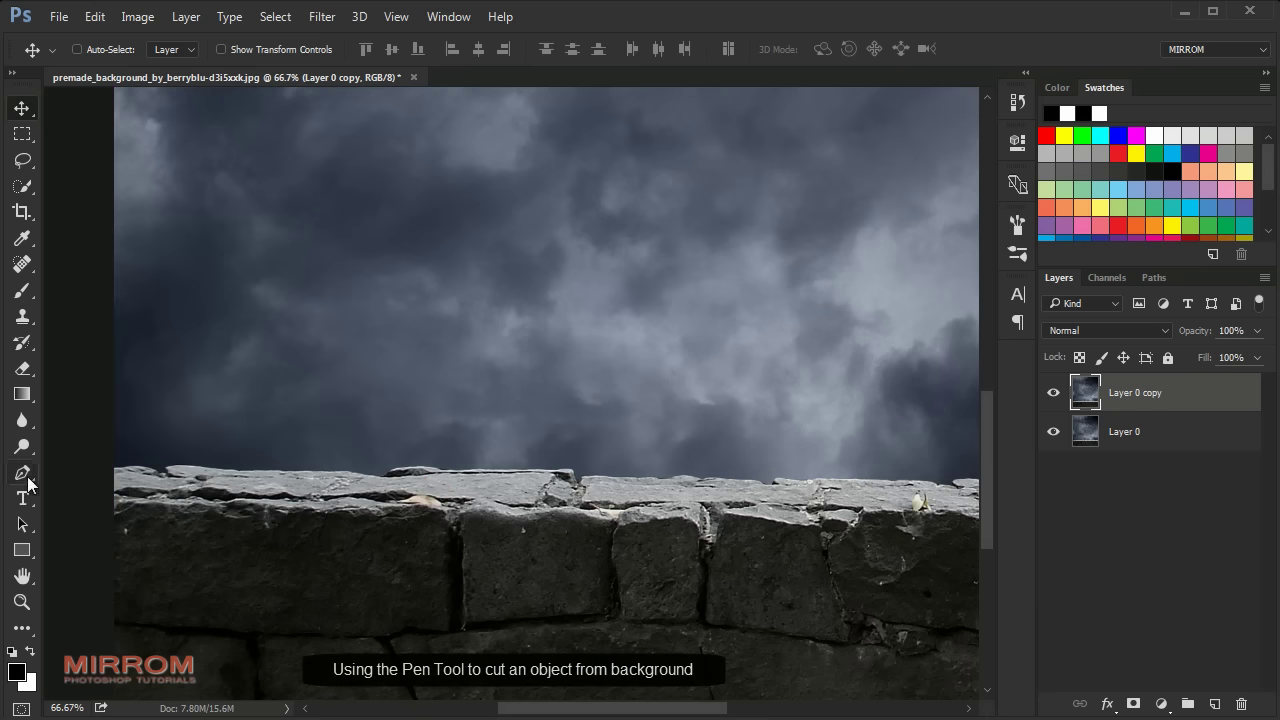
Step: Choose the standard Pen tool in Path mode
{"action": "left_click", "coordinate": [23, 474]}
{"action": "left_click", "coordinate": [27, 476]}
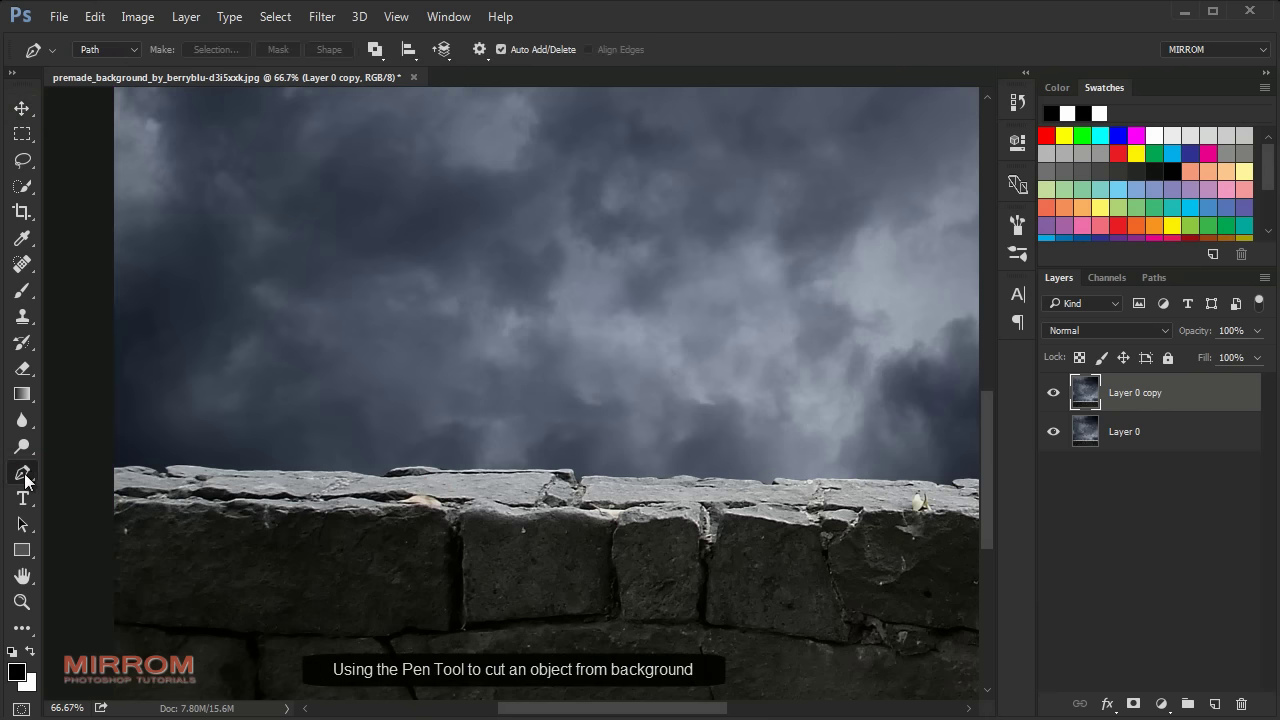
{"action": "right_click", "coordinate": [25, 478]}
{"action": "left_click", "coordinate": [106, 466]}
{"action": "left_click", "coordinate": [117, 49]}
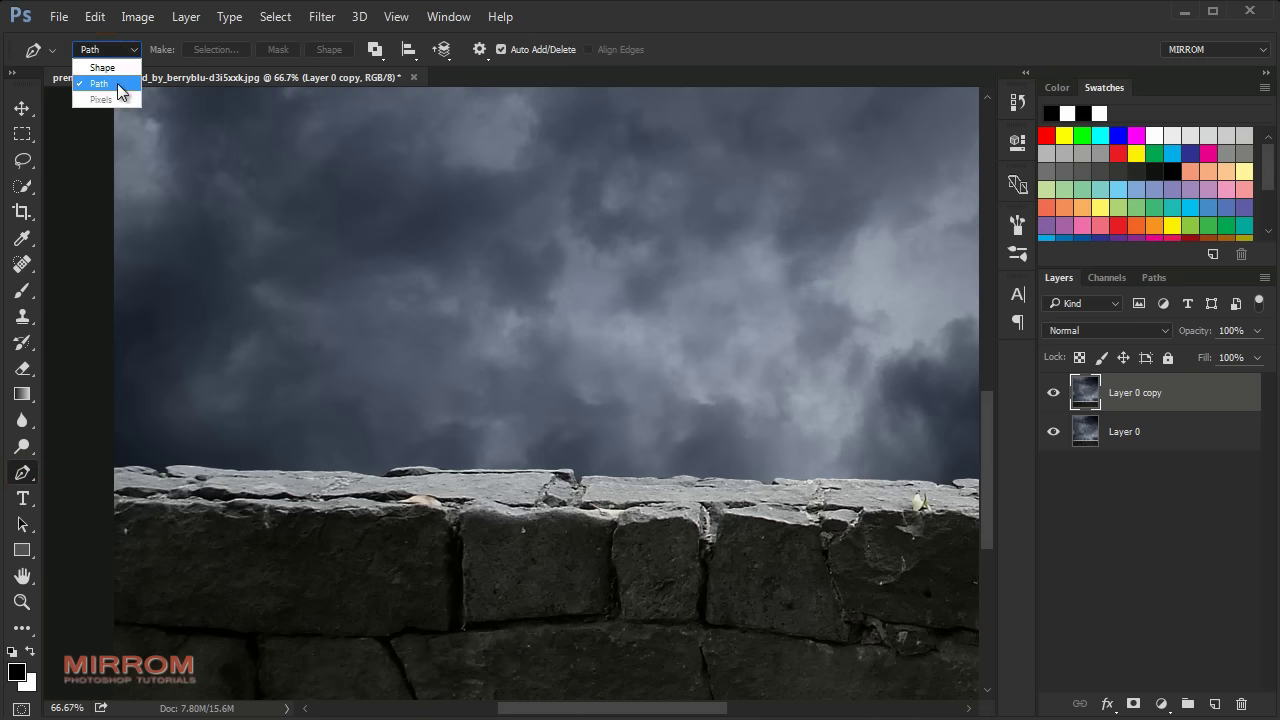
{"action": "left_click", "coordinate": [119, 84]}
{"action": "scroll", "coordinate": [115, 480], "scroll_direction": "up", "scroll_amount": 1}
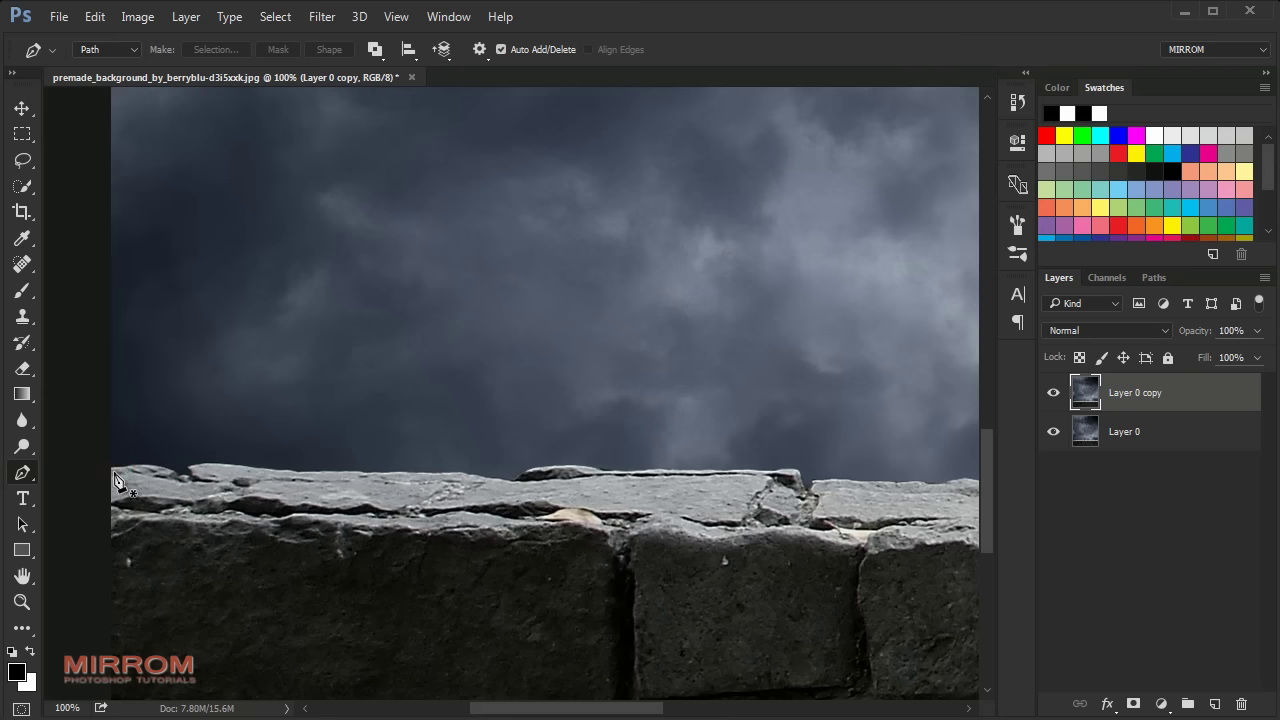
Step: Trace a closed path around the top and sides of the stone wall
{"action": "left_click", "coordinate": [108, 469]}
{"action": "left_click_drag", "start_coordinate": [172, 470], "coordinate": [181, 480]}
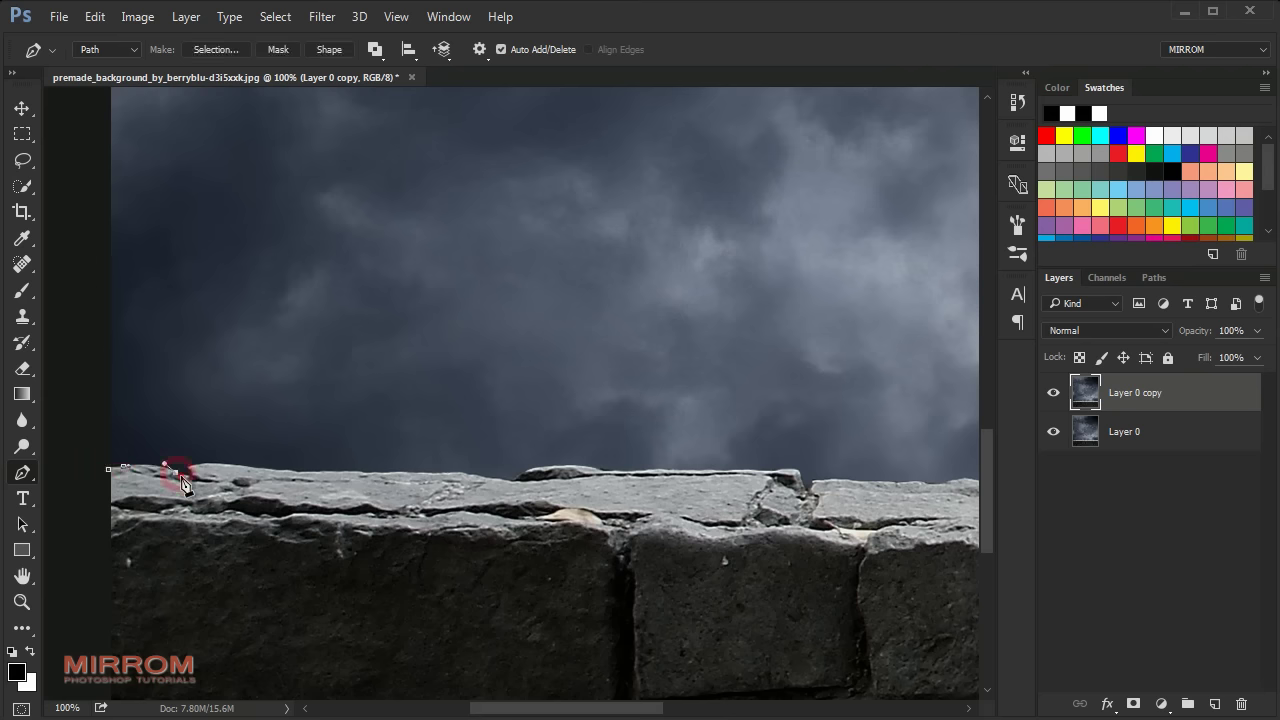
{"action": "left_click", "coordinate": [265, 478]}
{"action": "left_click", "coordinate": [348, 483]}
{"action": "left_click", "coordinate": [930, 488]}
{"action": "left_click_drag", "start_coordinate": [950, 490], "coordinate": [424, 488]}
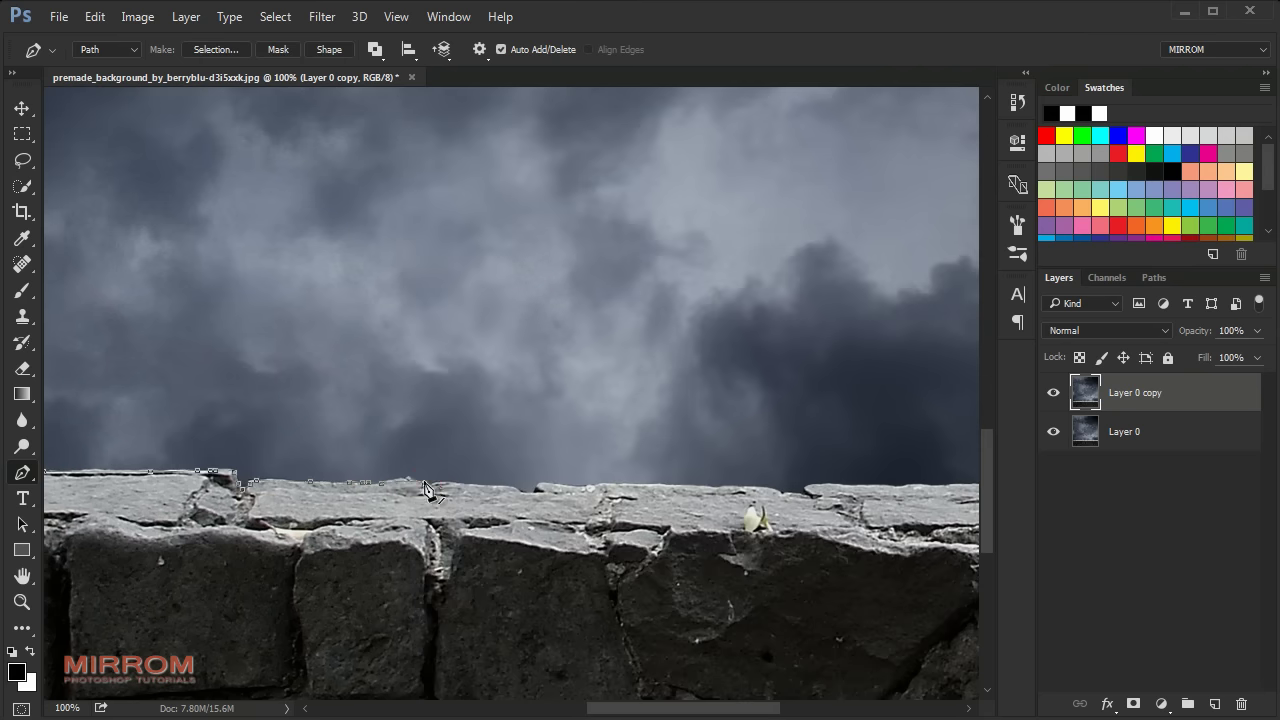
{"action": "scroll", "coordinate": [869, 497], "scroll_direction": "down", "scroll_amount": 2}
{"action": "left_click", "coordinate": [894, 632]}
{"action": "left_click", "coordinate": [144, 632]}
{"action": "left_click", "coordinate": [152, 432]}
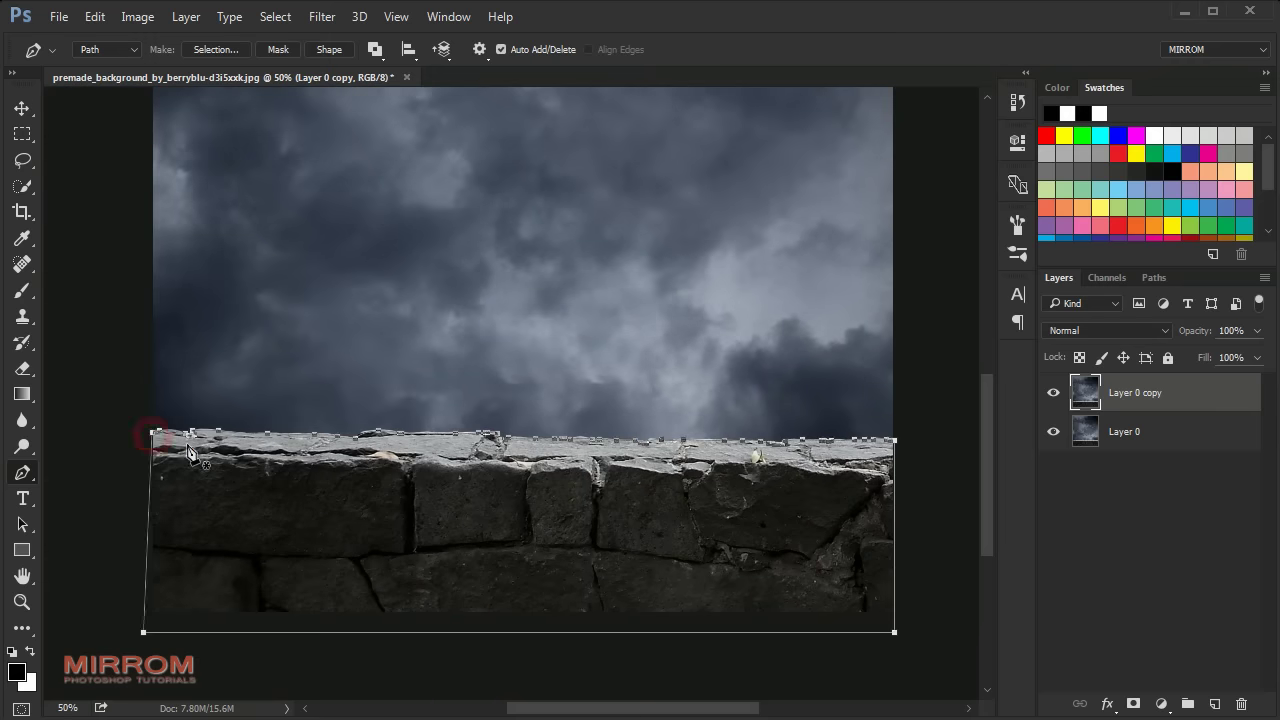
Step: Turn the wall path into an unfeathered selection and mask Layer 0 copy to it
{"action": "right_click", "coordinate": [446, 490]}
{"action": "left_click", "coordinate": [538, 306]}
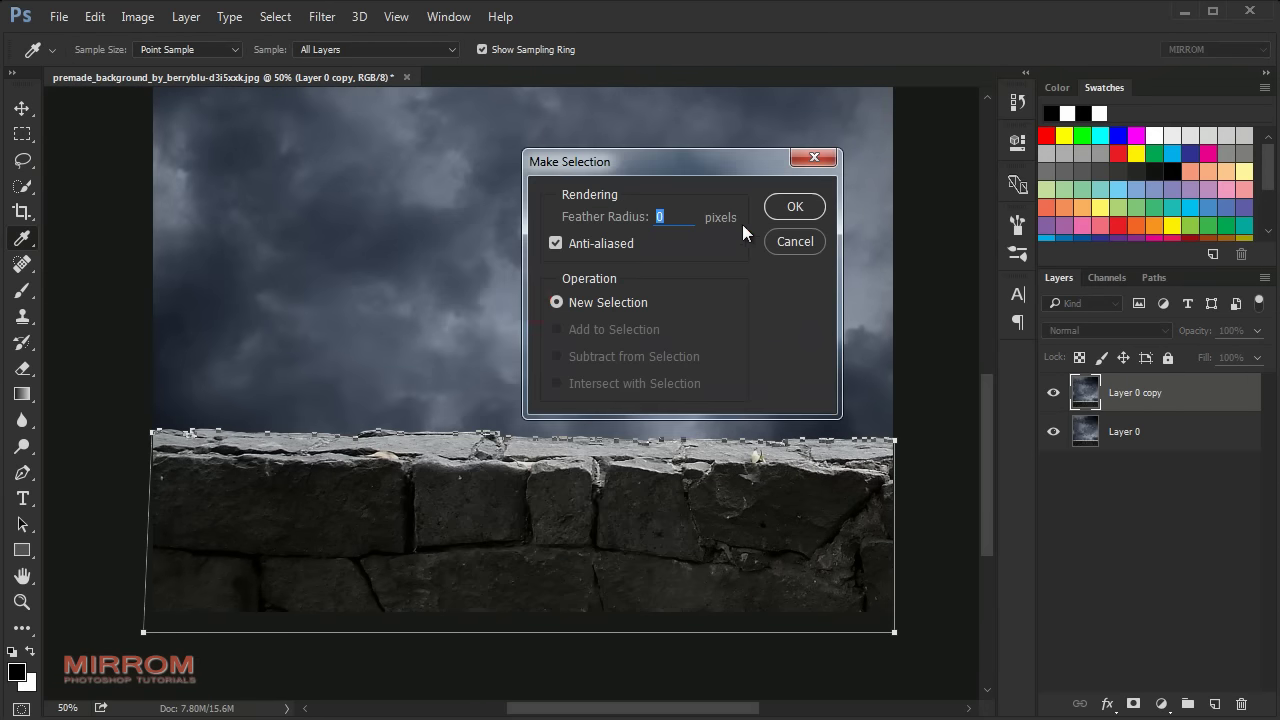
{"action": "left_click", "coordinate": [782, 205]}
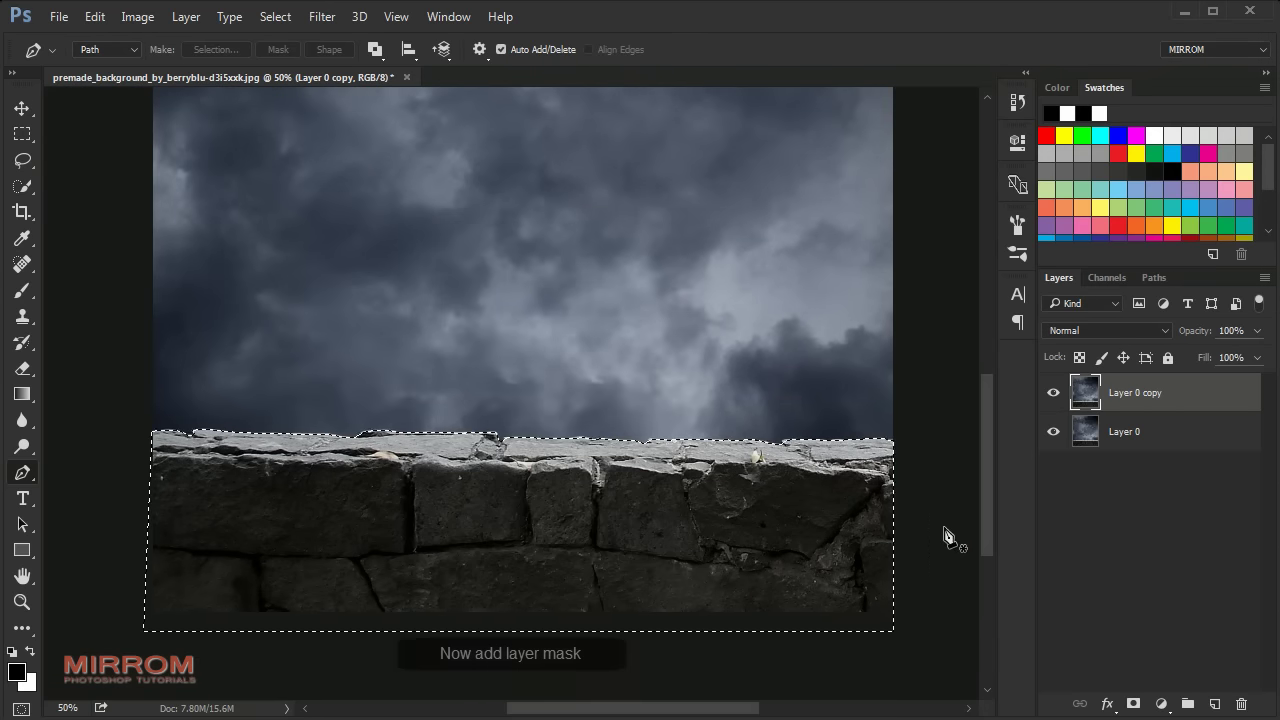
{"action": "left_click", "coordinate": [1133, 704]}
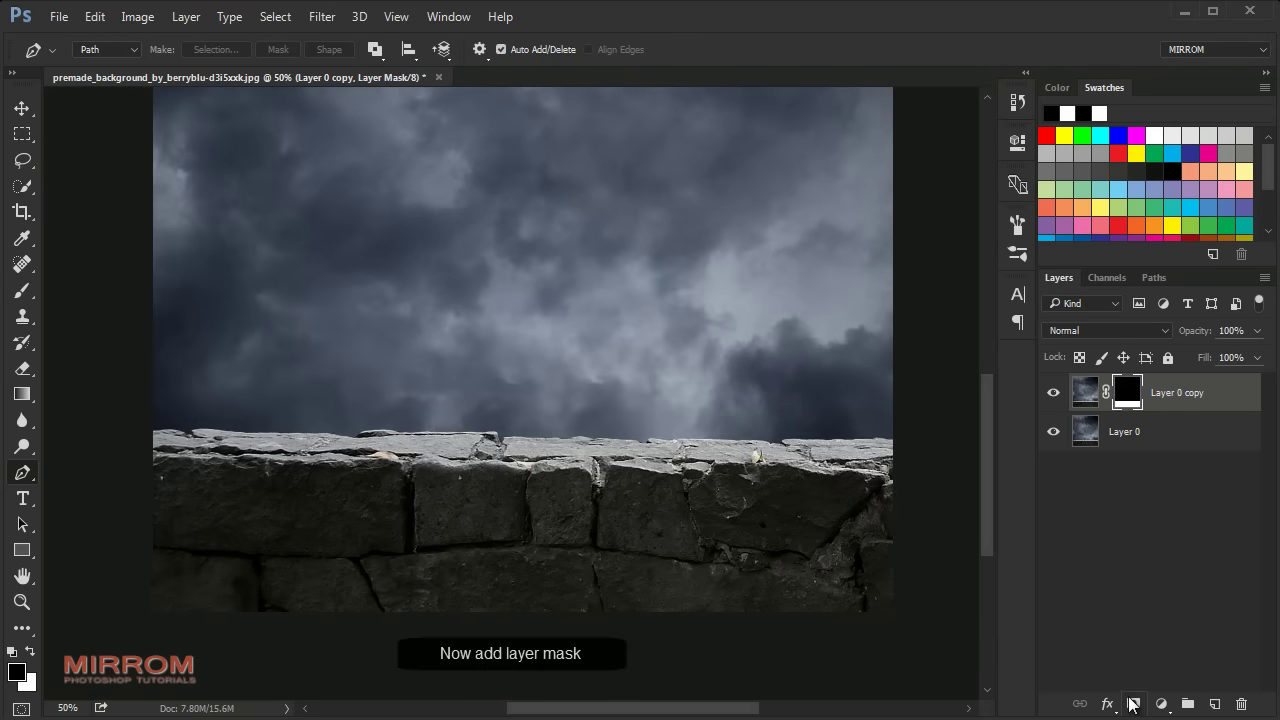
{"action": "left_click", "coordinate": [1053, 432]}
{"action": "key", "text": "v"}
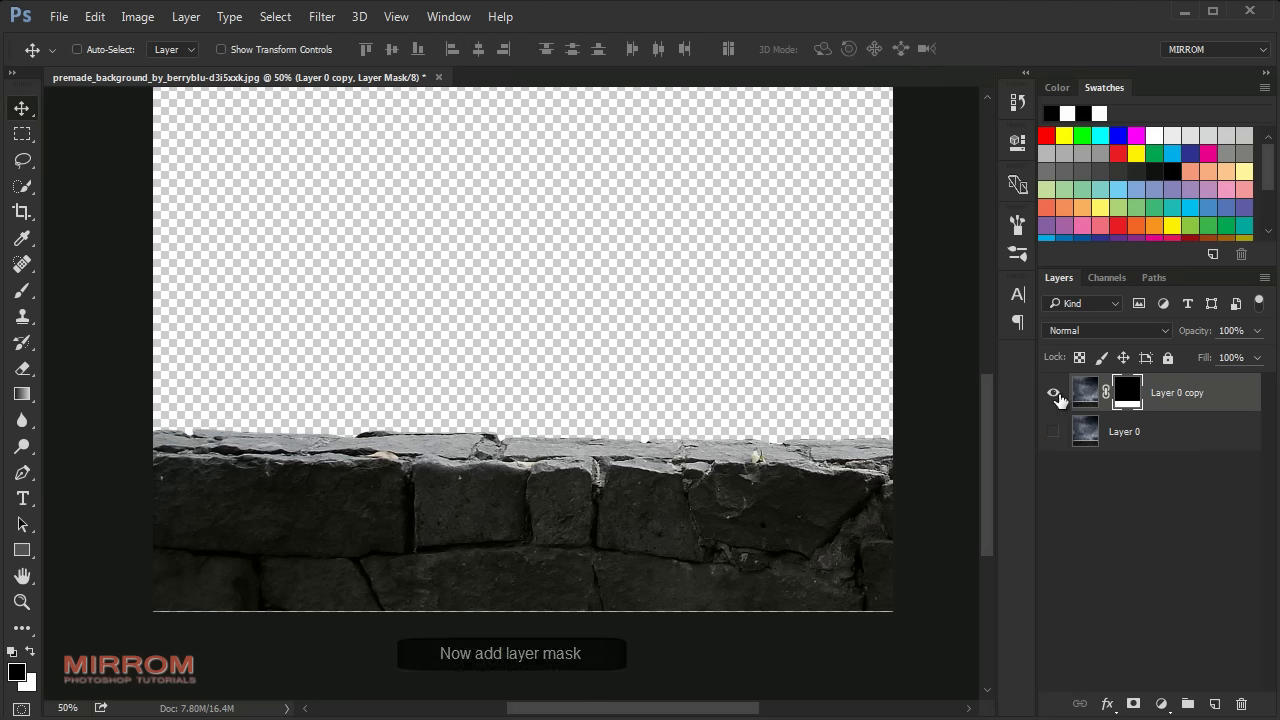
{"action": "left_click", "coordinate": [1053, 431]}
{"action": "left_click", "coordinate": [1085, 392]}
{"action": "scroll", "coordinate": [857, 400], "scroll_direction": "up", "scroll_amount": 2}
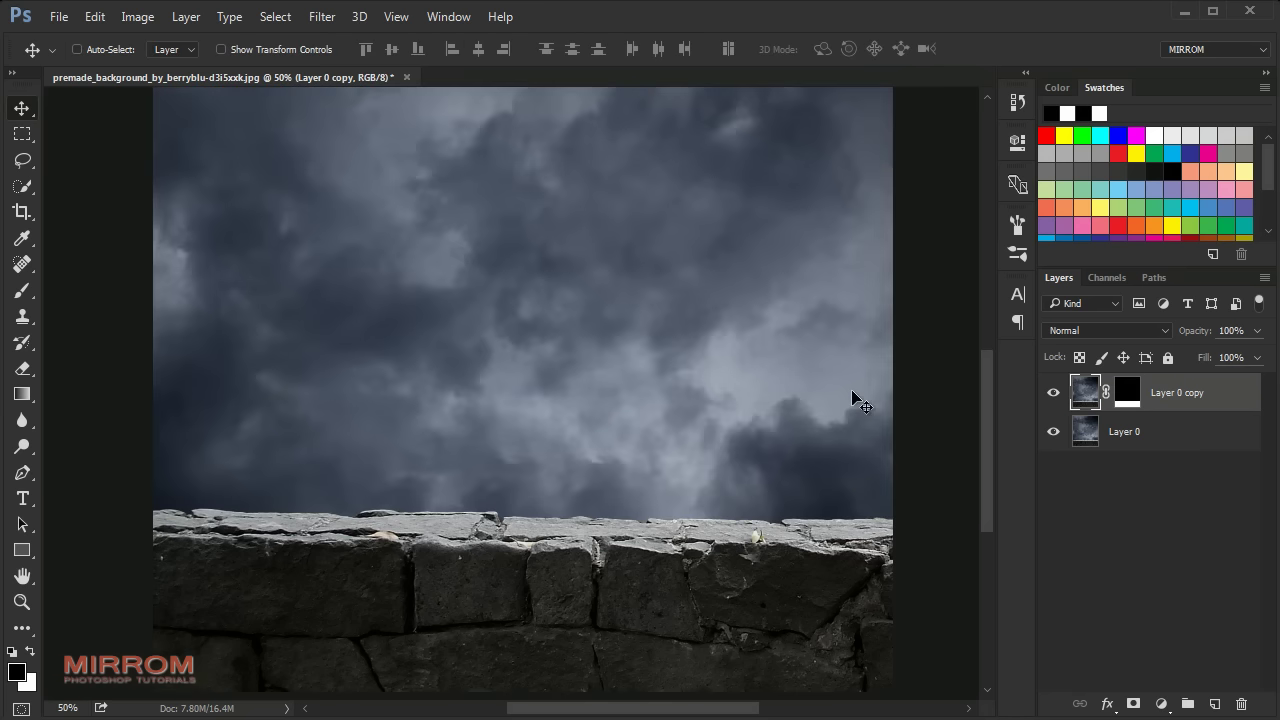
{"action": "scroll", "coordinate": [852, 391], "scroll_direction": "up", "scroll_amount": 1}
{"action": "scroll", "coordinate": [852, 391], "scroll_direction": "up", "scroll_amount": 1}
Step: Save the composition as the PSD file DA Photo Manipulation.psd
{"action": "key", "text": "ctrl+0"}
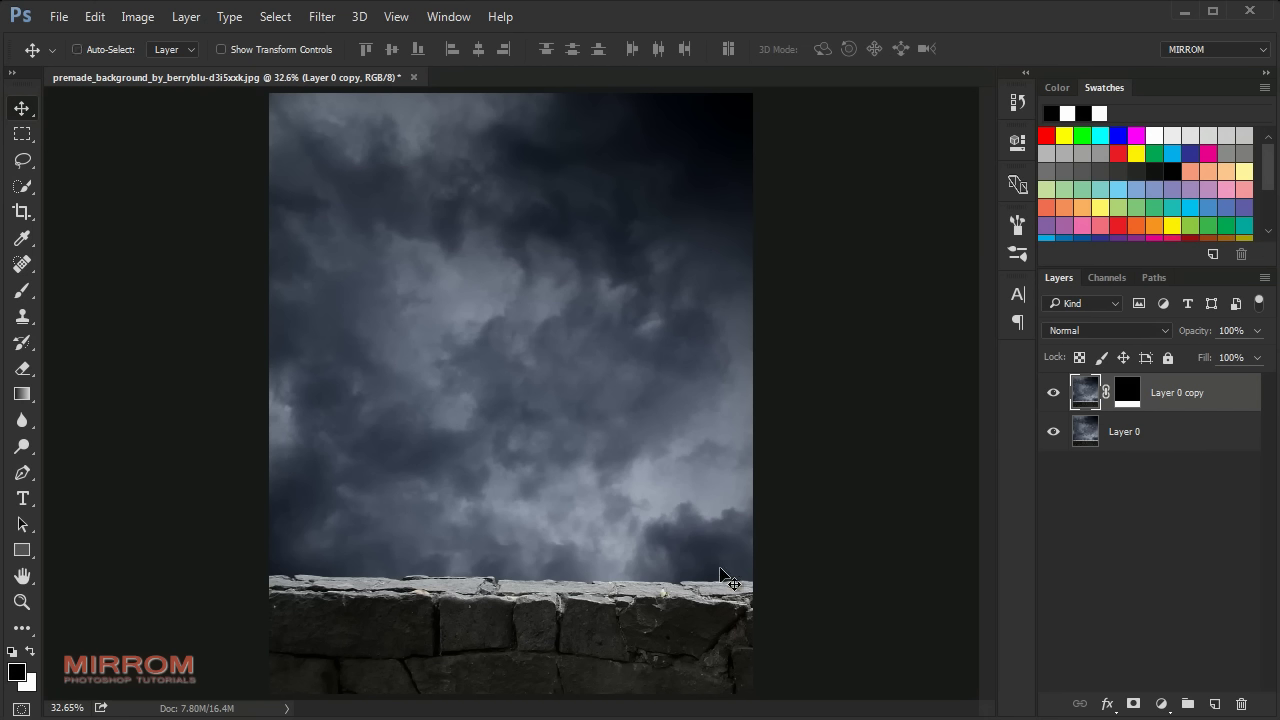
{"action": "left_click", "coordinate": [1053, 432]}
{"action": "left_click", "coordinate": [59, 17]}
{"action": "left_click", "coordinate": [129, 242]}
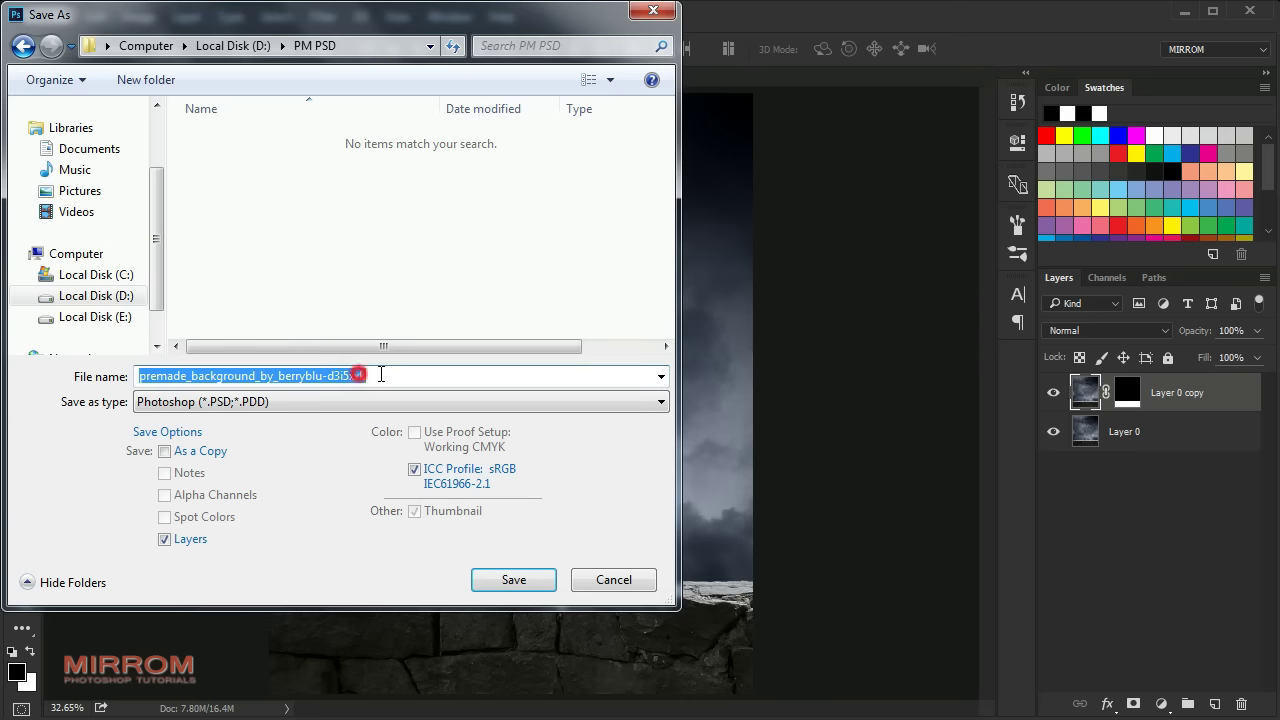
{"action": "key", "text": "BackSpace"}
{"action": "type", "text": "DA Photo Manipulation"}
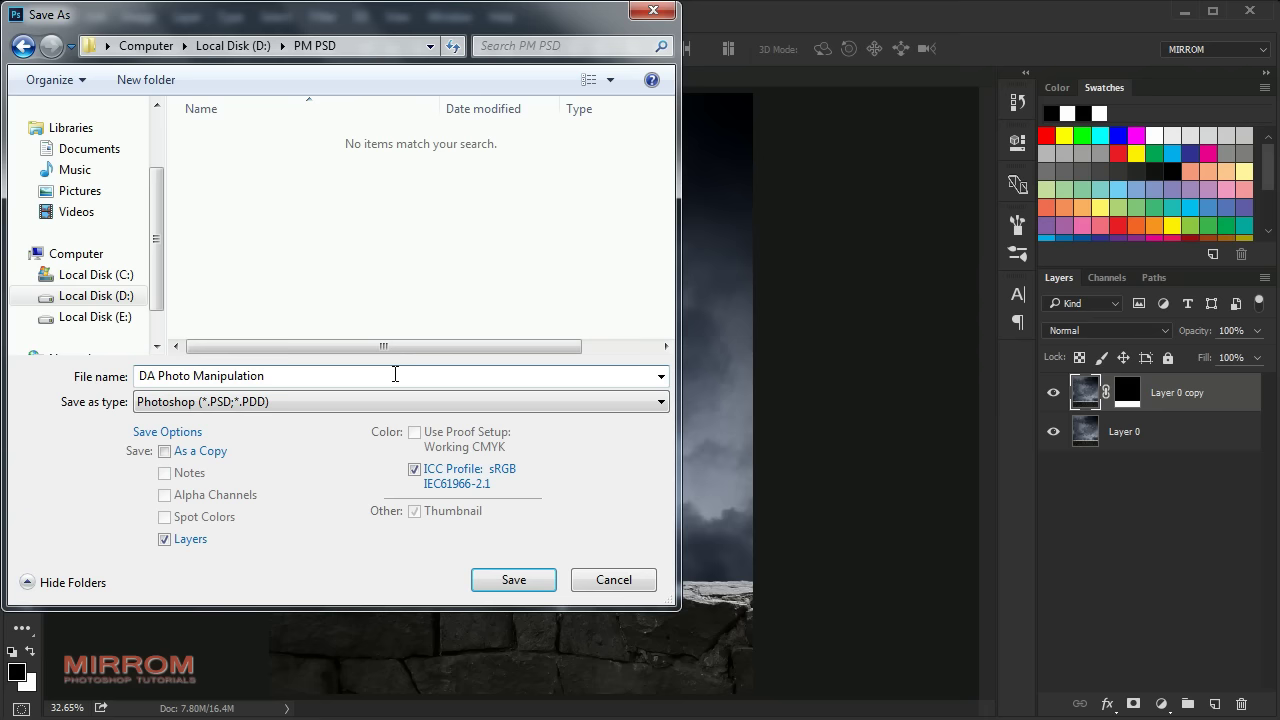
{"action": "key", "text": "Return"}
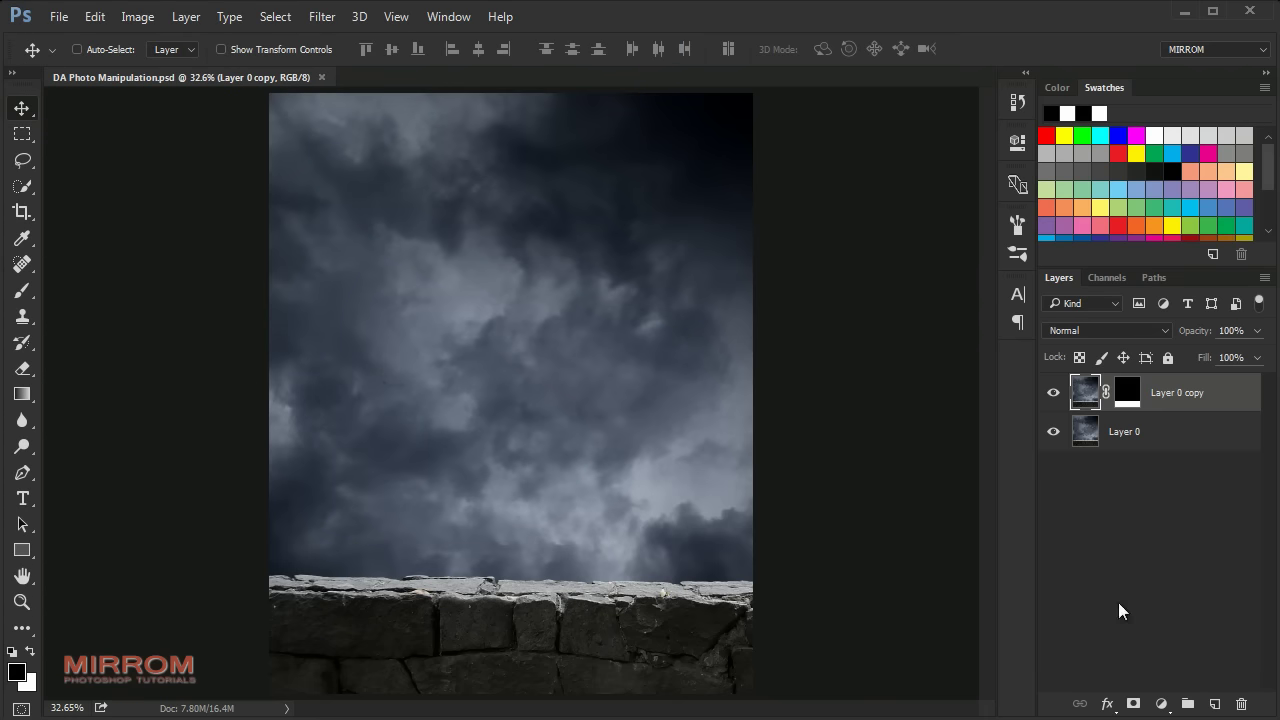
Step: Add a Brightness/Contrast layer that brightens the image and slightly lowers contrast
{"action": "left_click", "coordinate": [1163, 705]}
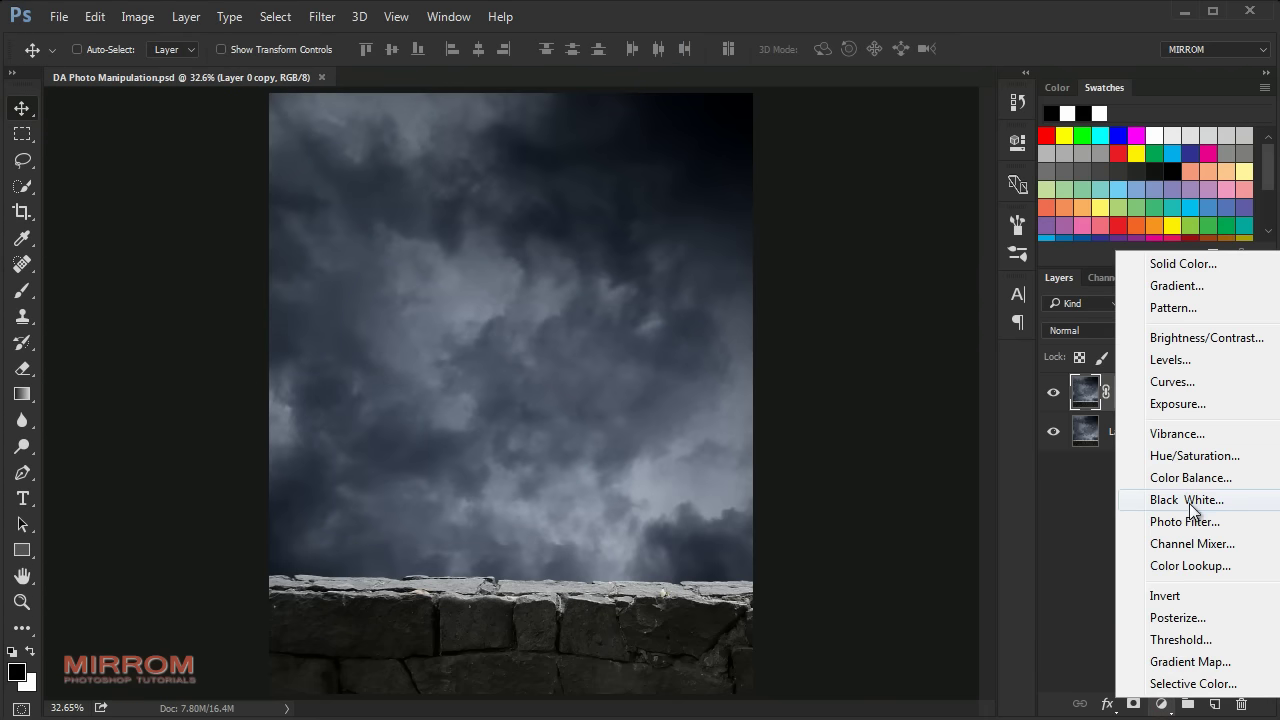
{"action": "left_click", "coordinate": [1198, 340]}
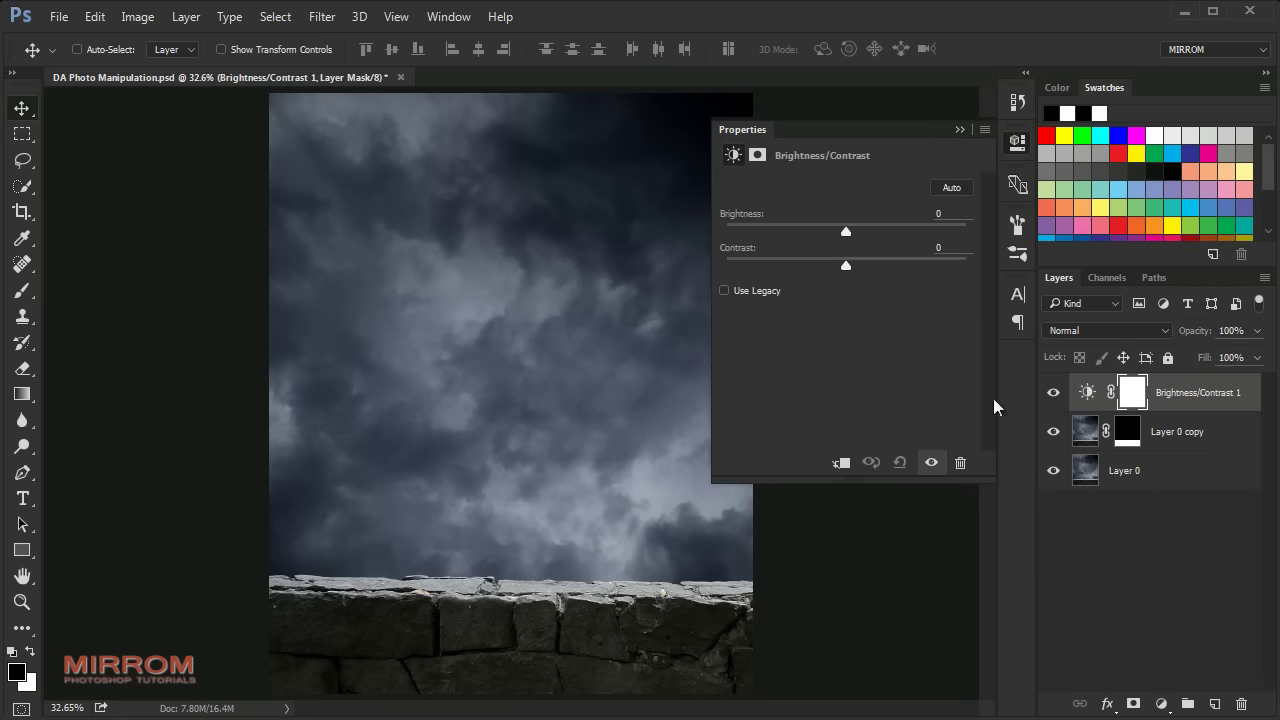
{"action": "left_click_drag", "start_coordinate": [846, 231], "coordinate": [884, 232]}
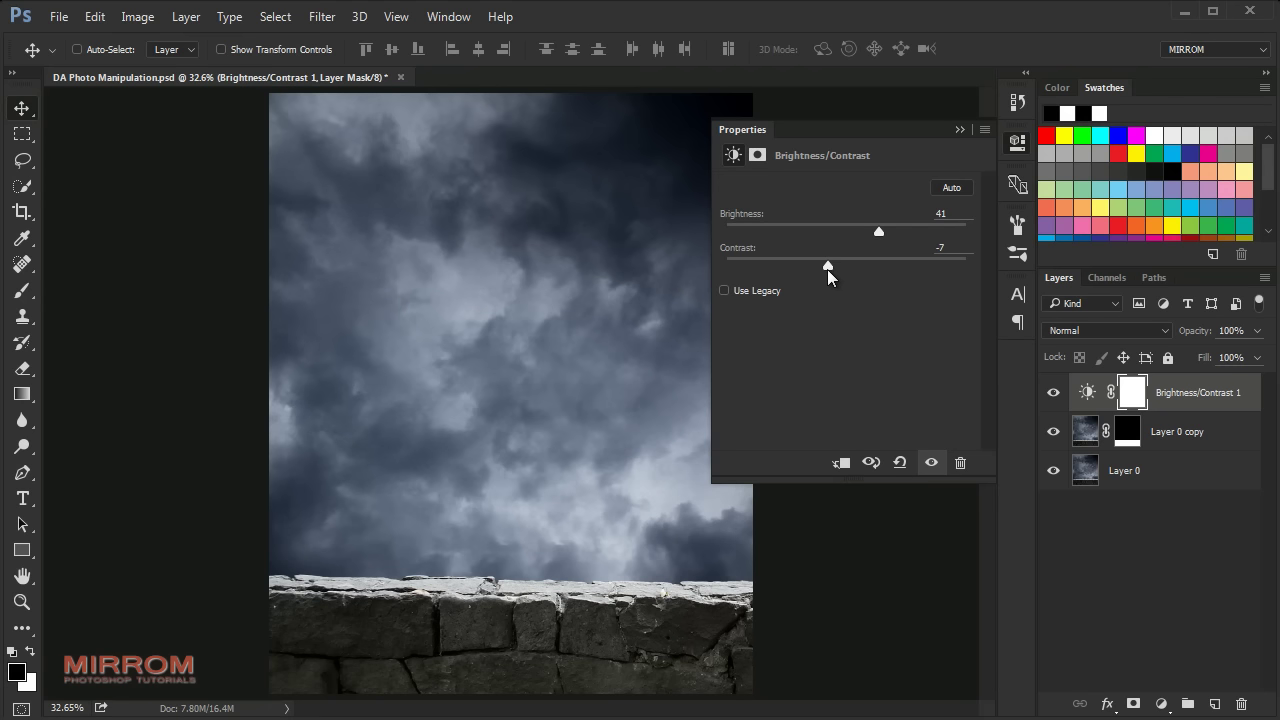
{"action": "left_click_drag", "start_coordinate": [827, 269], "coordinate": [826, 269]}
{"action": "left_click", "coordinate": [961, 131]}
{"action": "left_click", "coordinate": [1053, 392]}
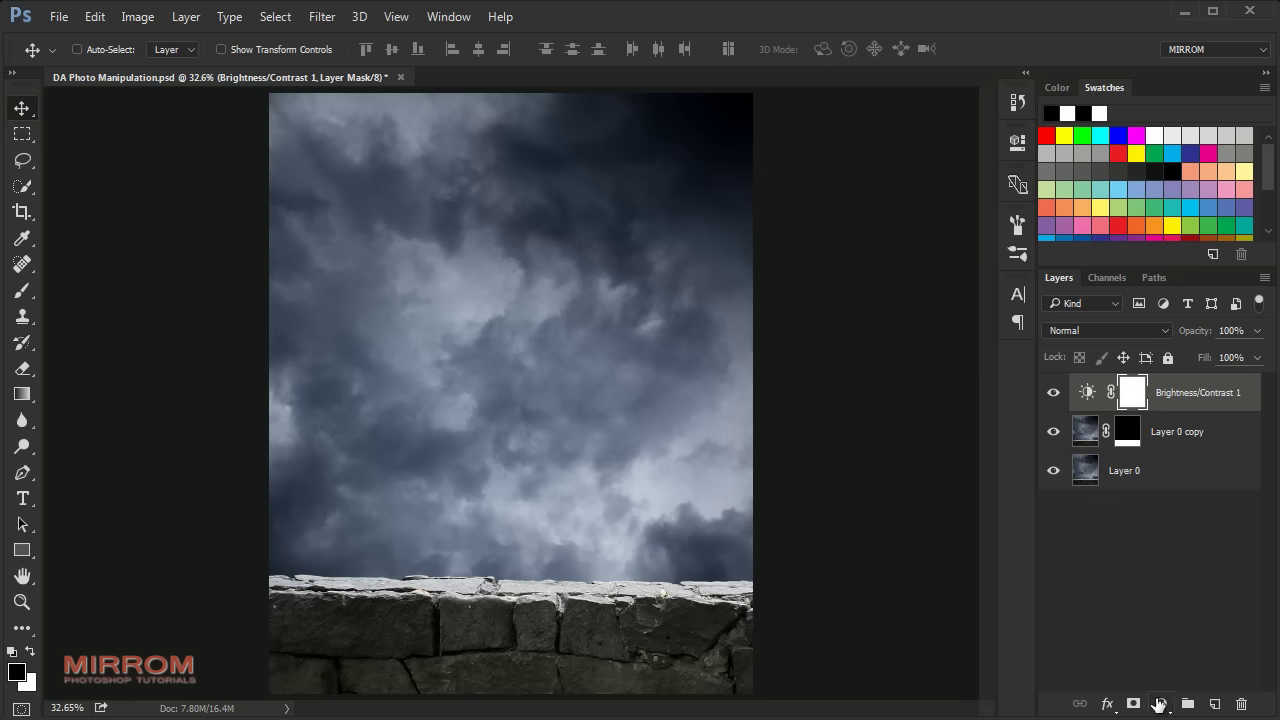
Step: Add a Color Balance layer with midtones at -28 cyan, -6 magenta, +17 blue
{"action": "left_click", "coordinate": [1161, 703]}
{"action": "left_click", "coordinate": [1196, 480]}
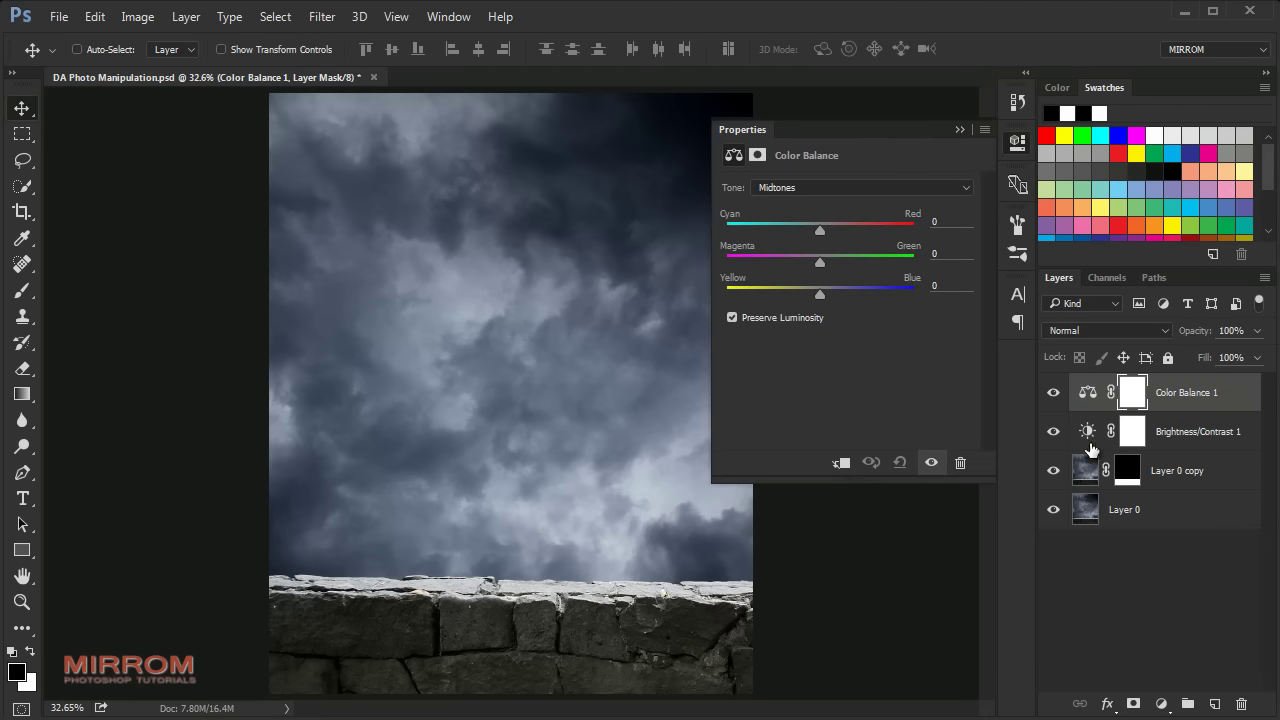
{"action": "left_click_drag", "start_coordinate": [814, 229], "coordinate": [793, 230]}
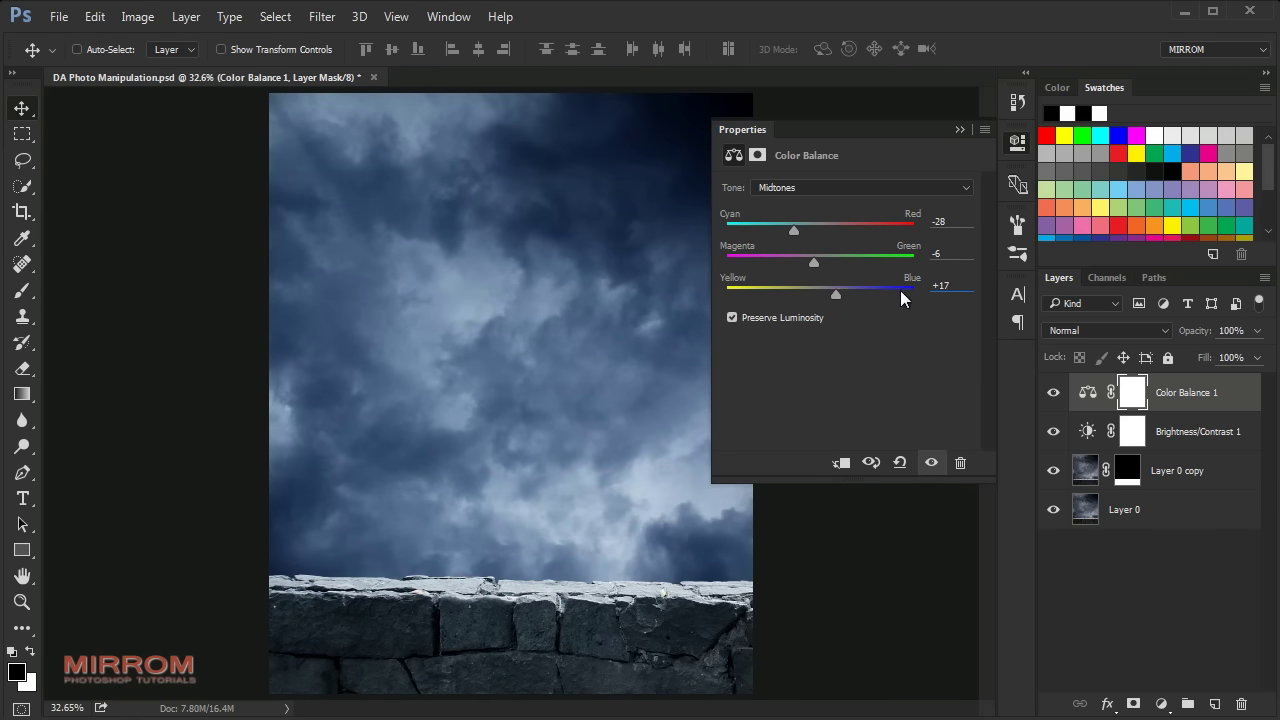
{"action": "left_click", "coordinate": [961, 131]}
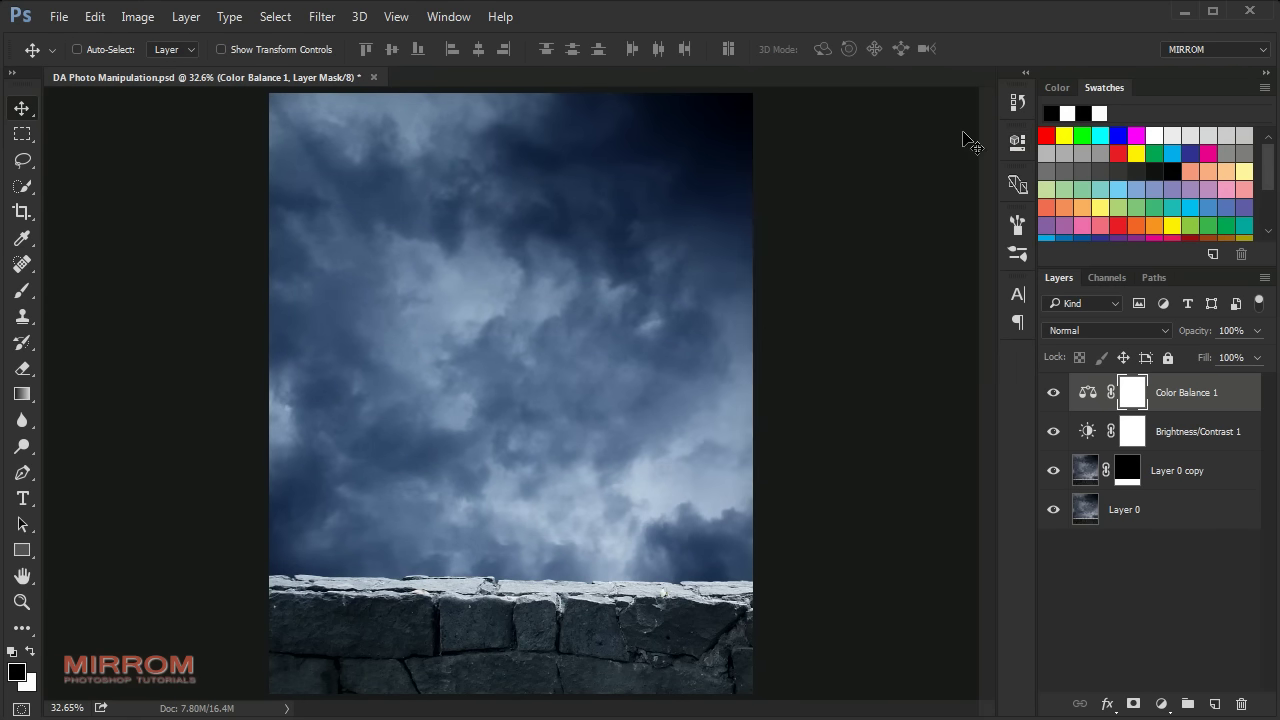
Step: Create a new Layer 1 and select only the sky by inverting the wall mask selection
{"action": "left_click", "coordinate": [1060, 394]}
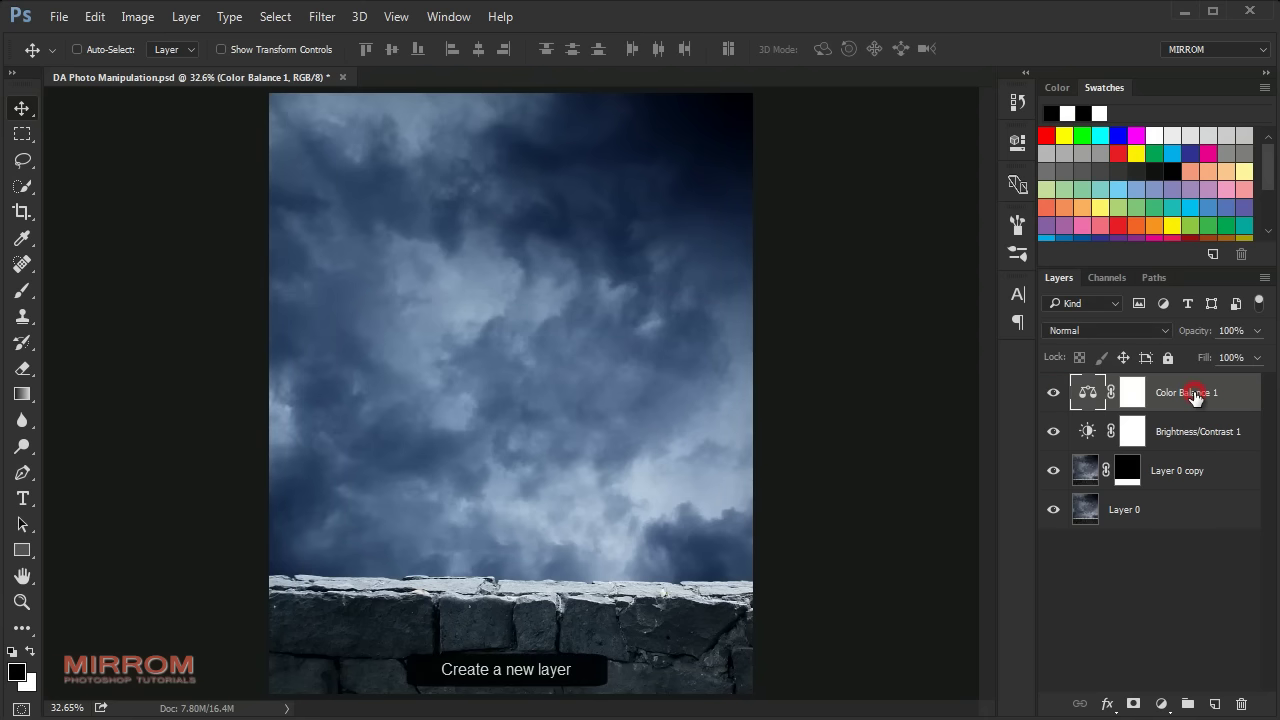
{"action": "left_click", "coordinate": [1212, 704]}
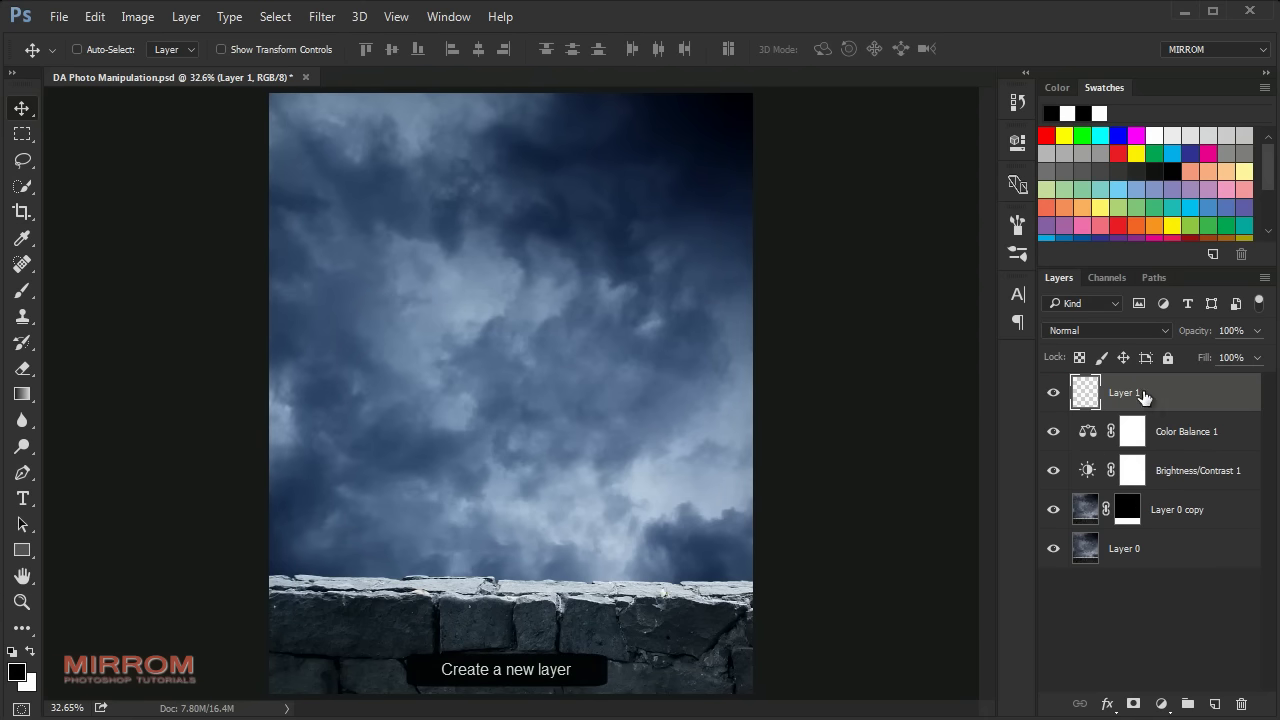
{"action": "left_click", "coordinate": [1130, 517], "text": "ctrl"}
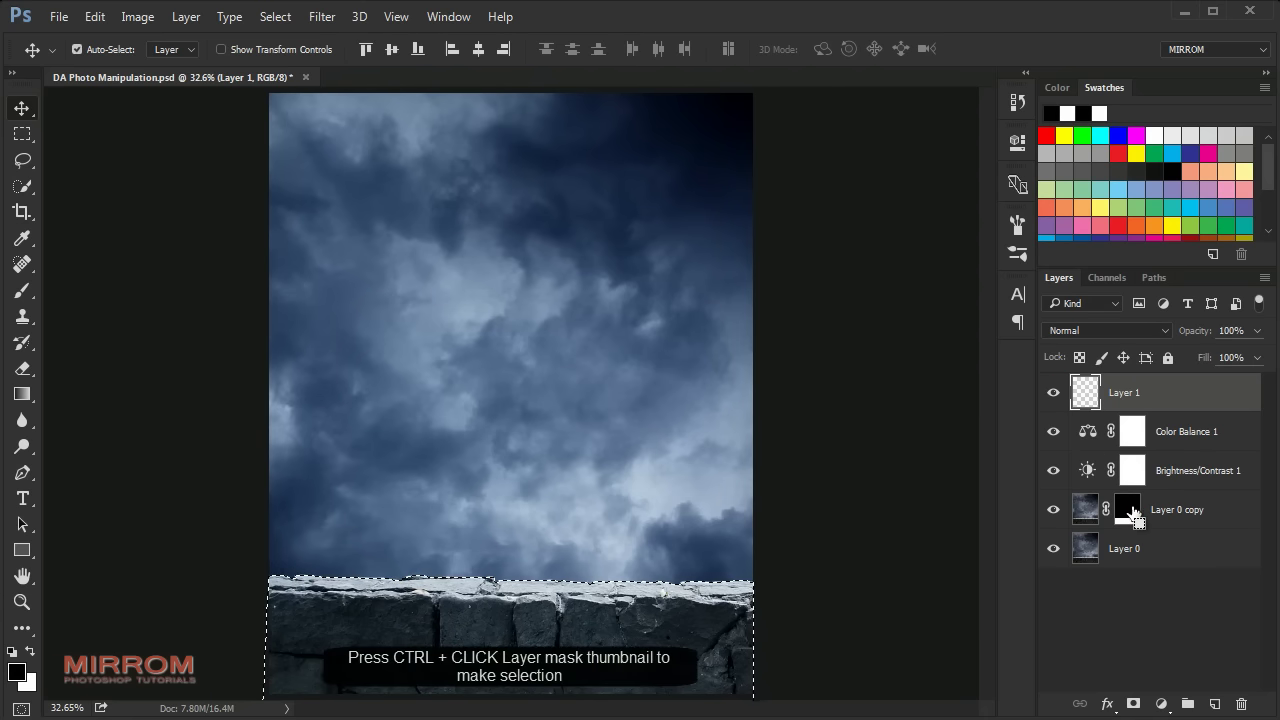
{"action": "key", "text": "ctrl+shift+i"}
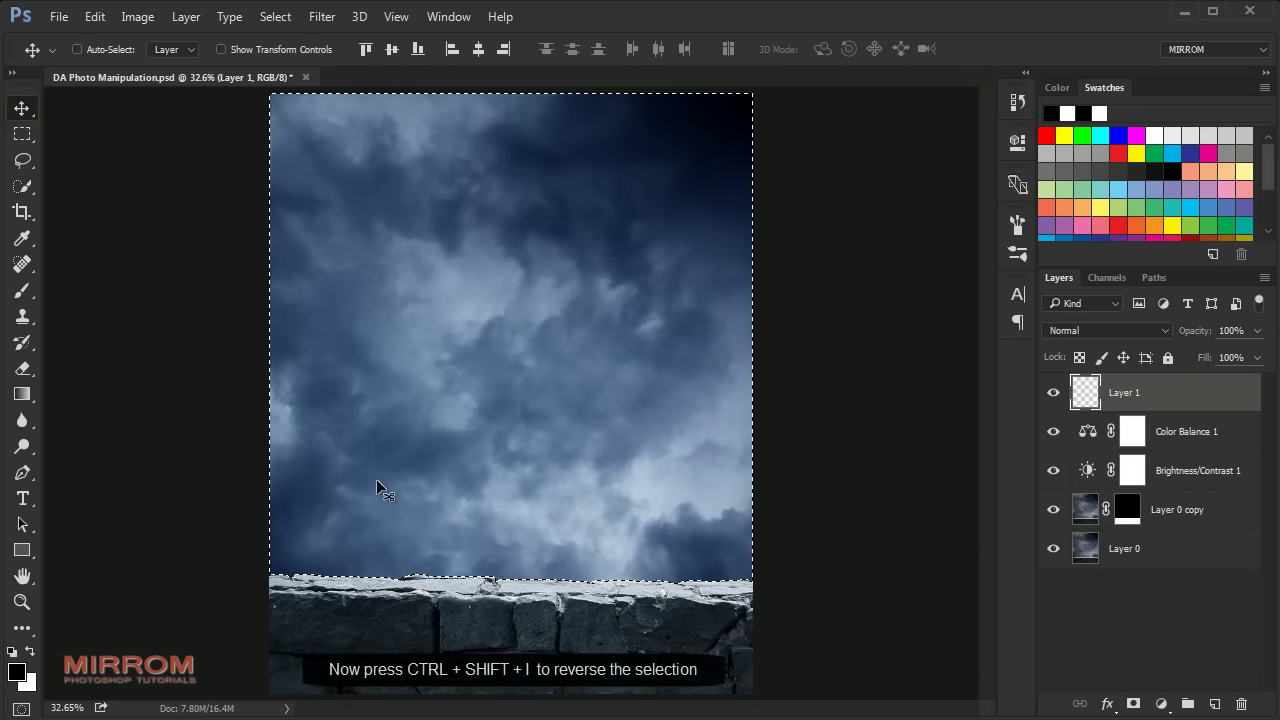
Step: Set up a 430 px cloud brush at 30% opacity with a light blue sampled from the sky
{"action": "right_click", "coordinate": [26, 296]}
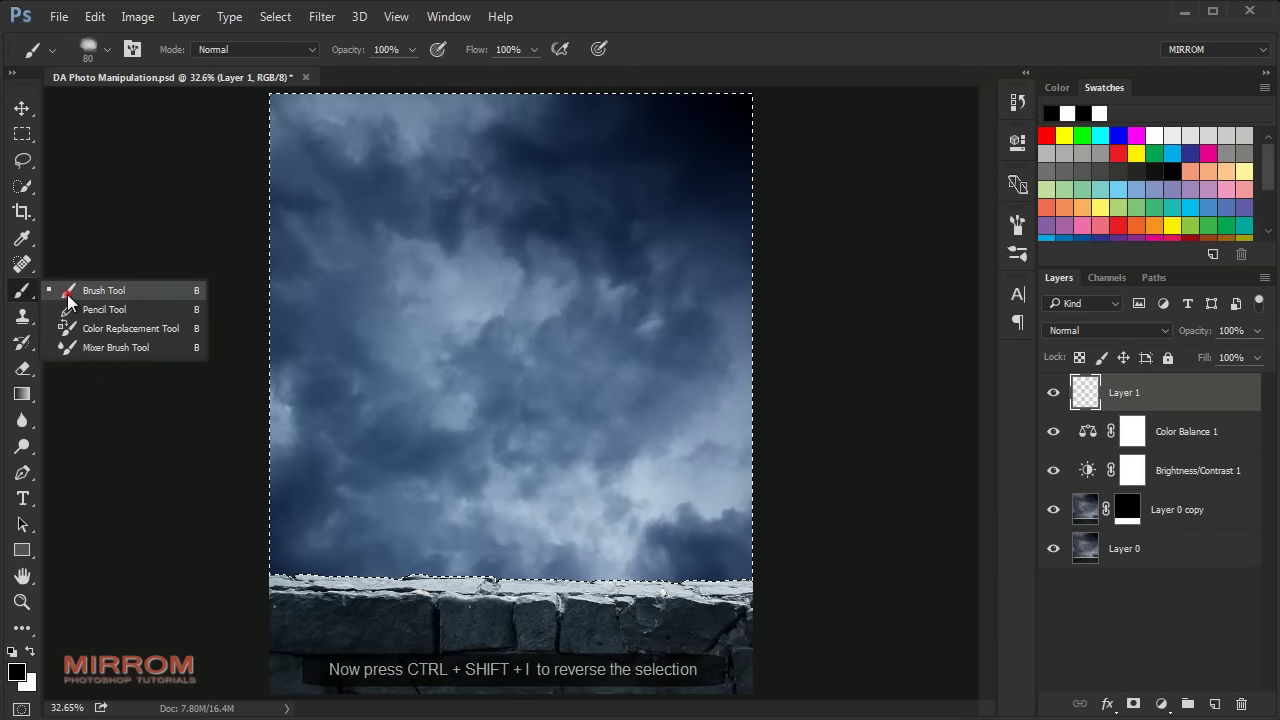
{"action": "left_click", "coordinate": [67, 294]}
{"action": "right_click", "coordinate": [565, 241]}
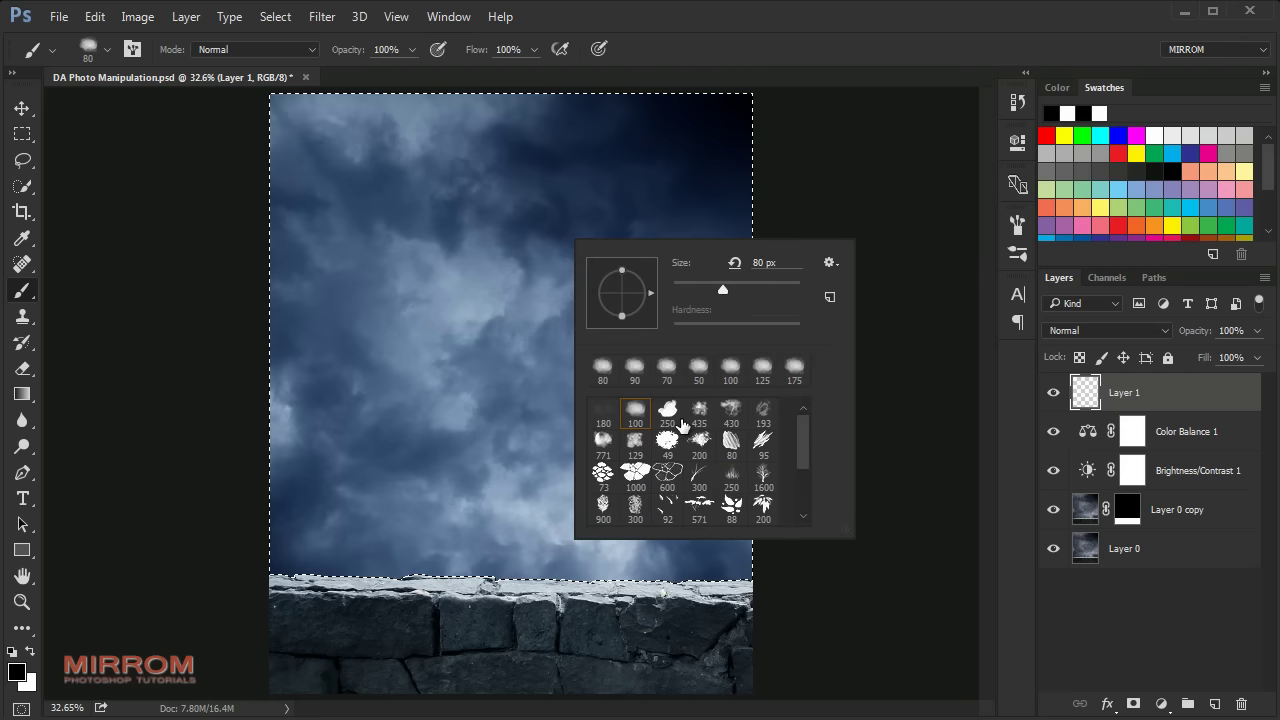
{"action": "left_click", "coordinate": [731, 411]}
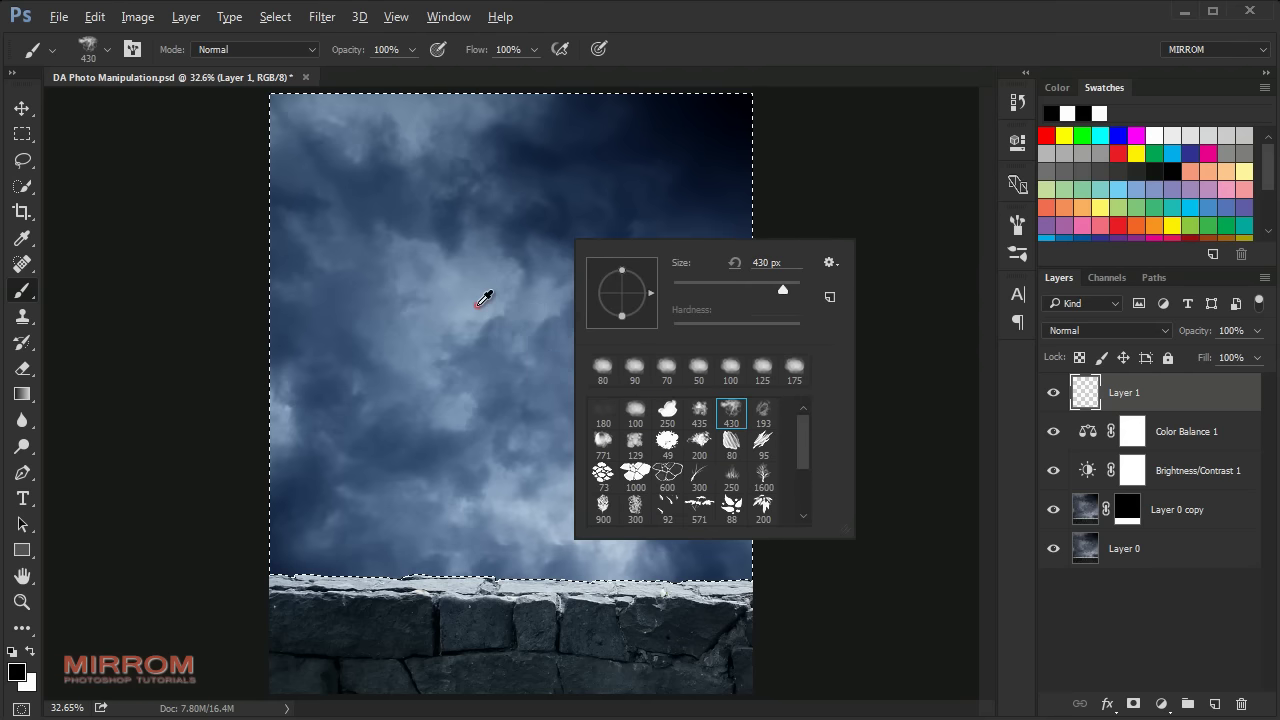
{"action": "left_click", "coordinate": [486, 296], "text": "alt"}
{"action": "left_click", "coordinate": [450, 280], "text": "alt"}
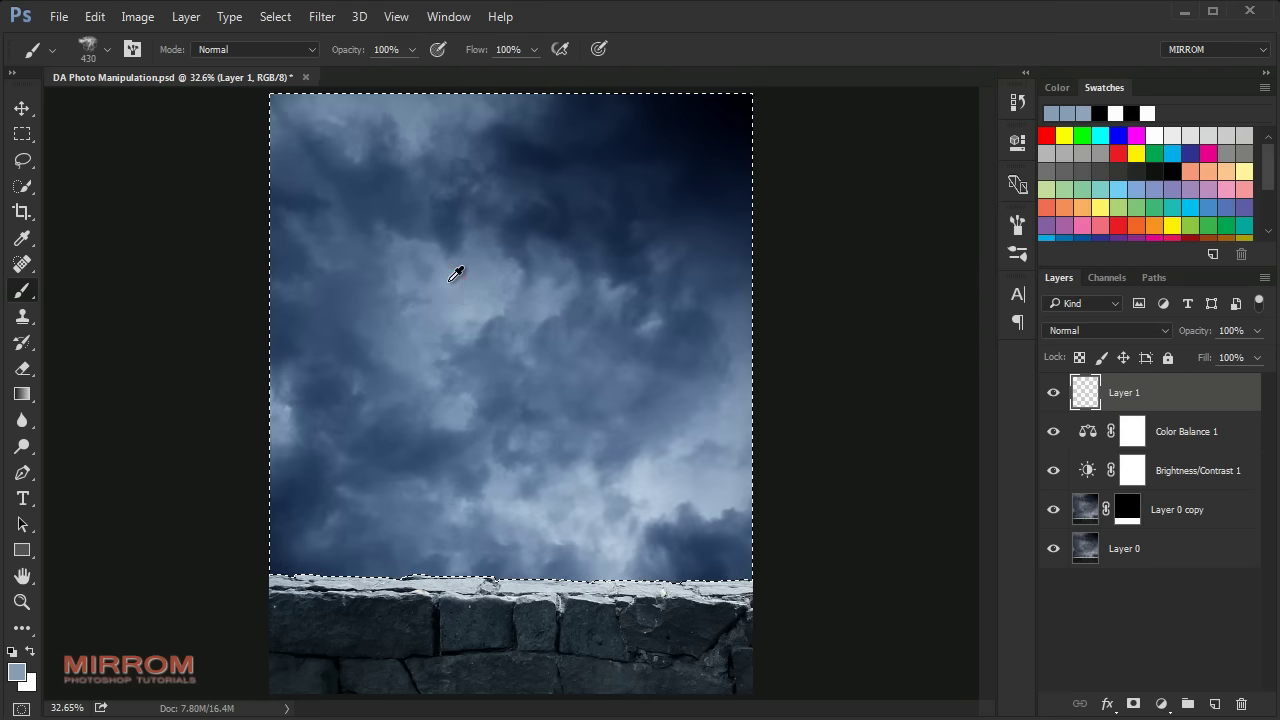
{"action": "left_click", "coordinate": [457, 294], "text": "alt"}
{"action": "left_click", "coordinate": [412, 49]}
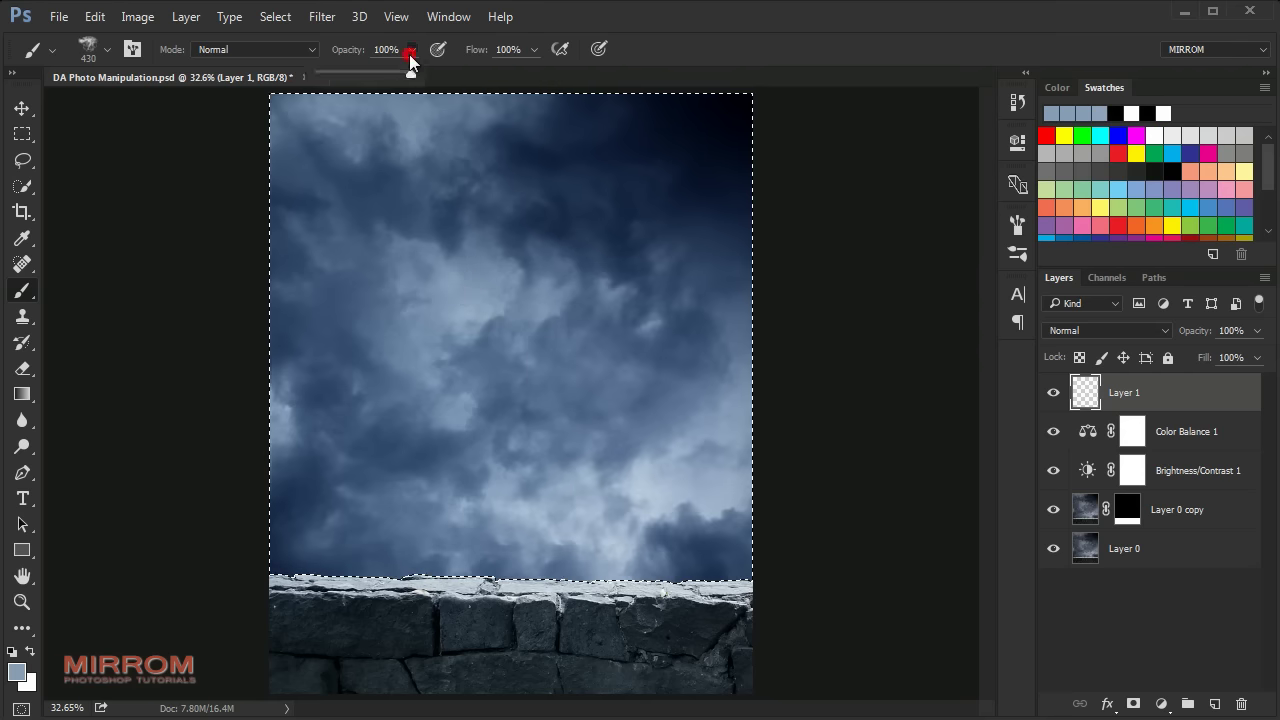
{"action": "left_click_drag", "start_coordinate": [414, 71], "coordinate": [367, 73]}
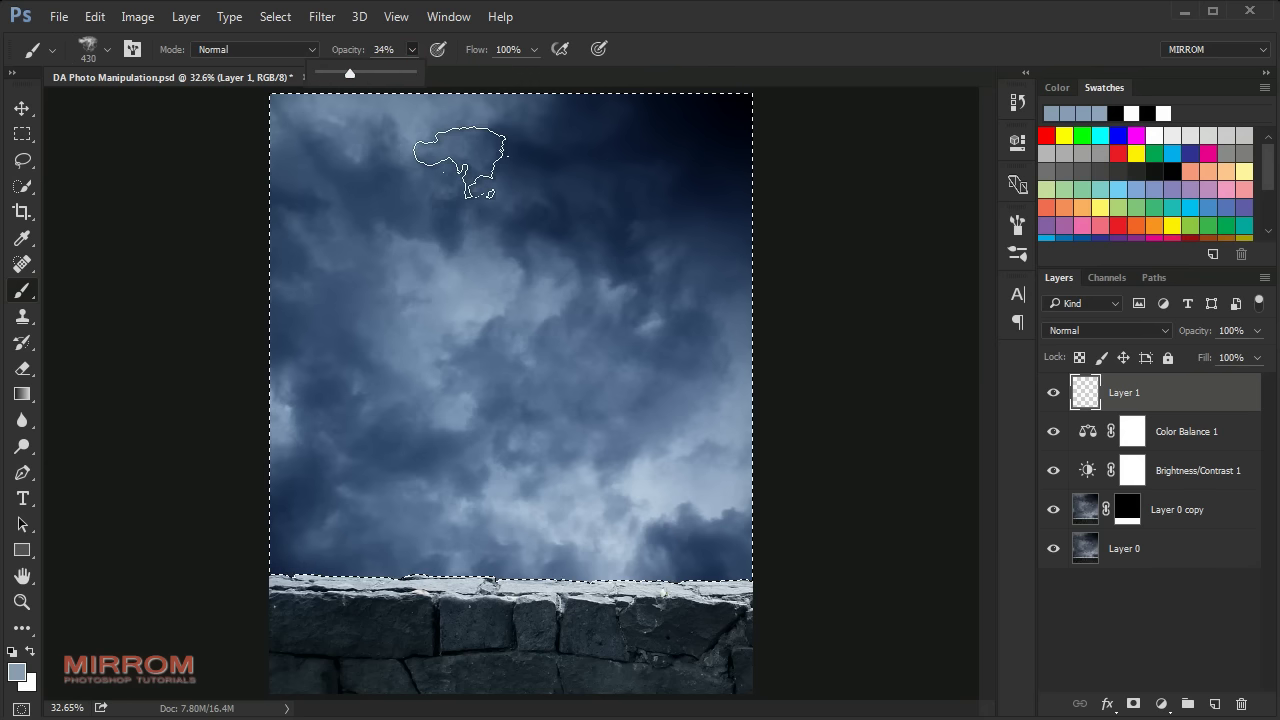
{"action": "left_click", "coordinate": [452, 170]}
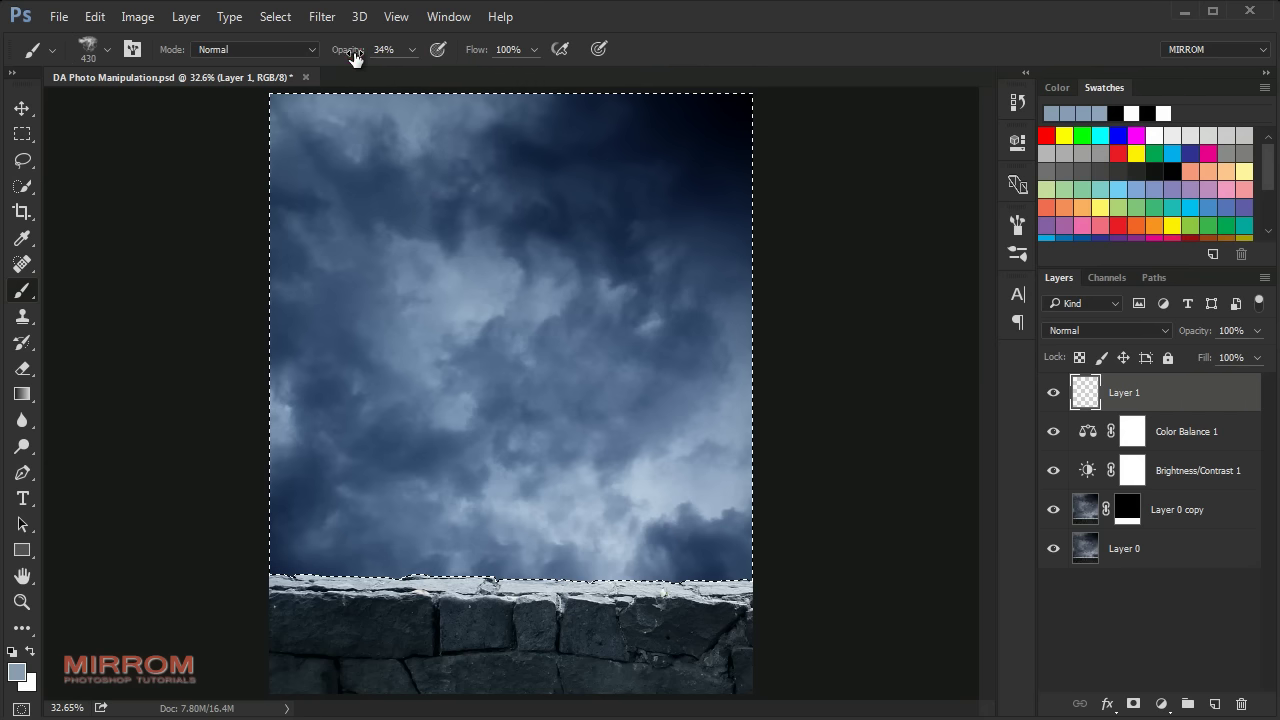
{"action": "left_click", "coordinate": [350, 57]}
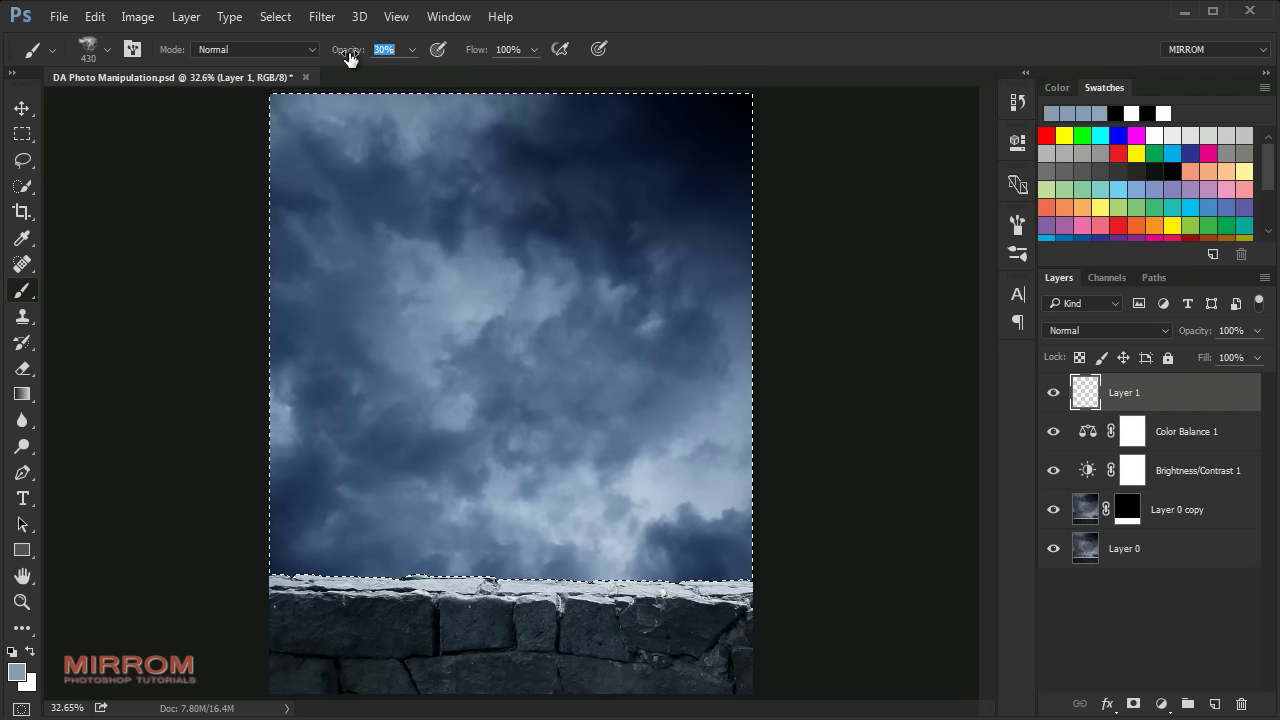
{"action": "left_click", "coordinate": [371, 323]}
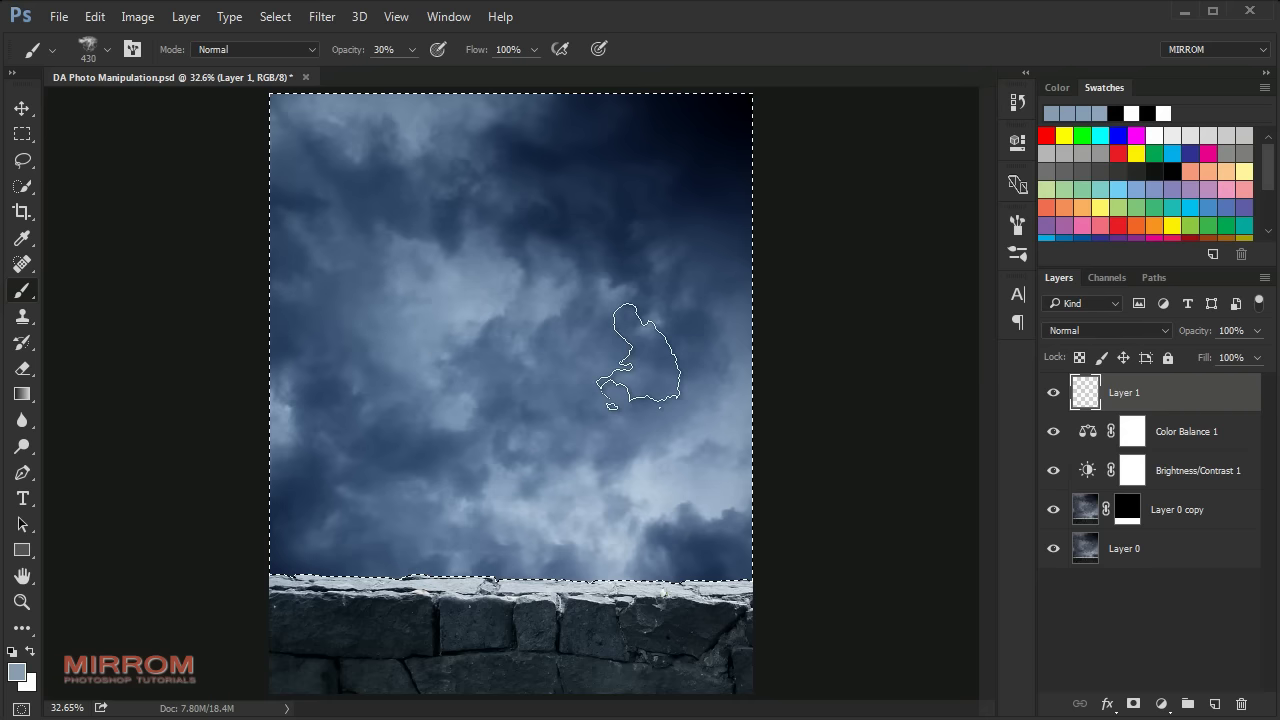
Step: Paint soft light-blue clouds across the sky, enlarging the brush to 600 px
{"action": "left_click_drag", "start_coordinate": [700, 451], "coordinate": [677, 534]}
{"action": "key", "text": "]"}
{"action": "key", "text": "]"}
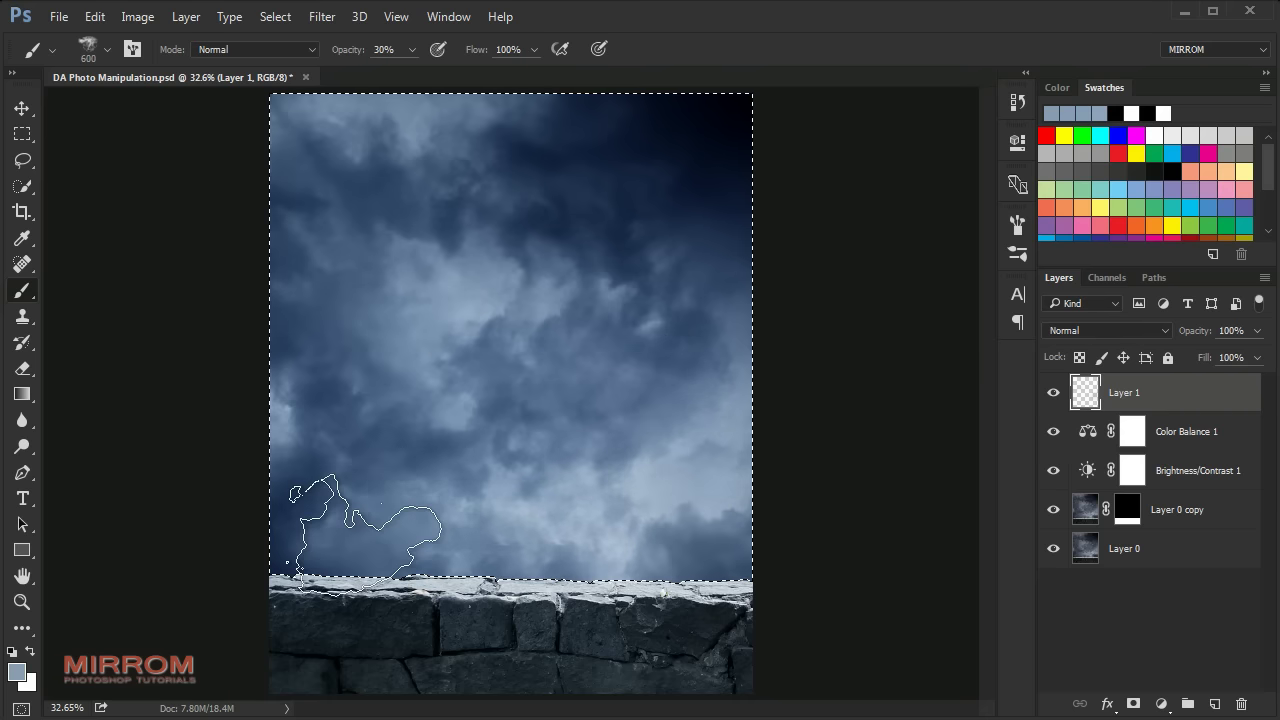
{"action": "left_click", "coordinate": [357, 434]}
{"action": "left_click_drag", "start_coordinate": [323, 371], "coordinate": [420, 200]}
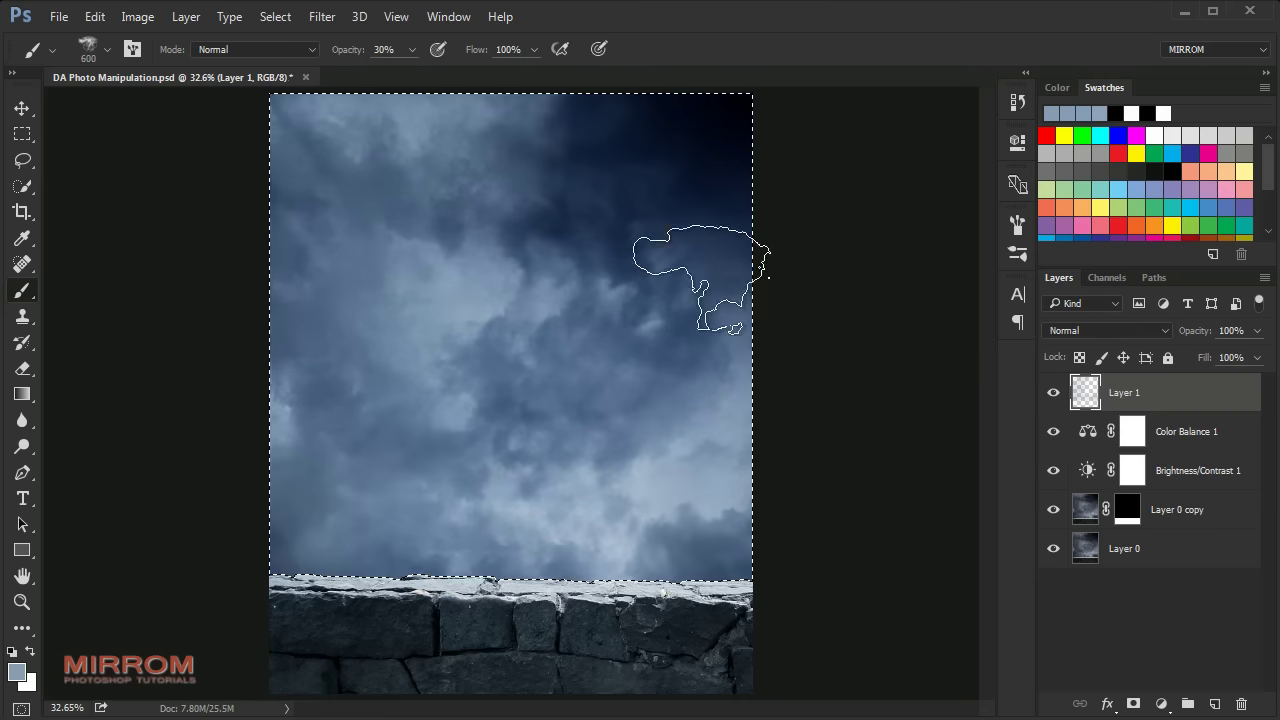
{"action": "mouse_move", "coordinate": [700, 280]}
{"action": "left_mouse_down"}
{"action": "mouse_move", "coordinate": [257, 165]}
{"action": "mouse_move", "coordinate": [685, 236]}
{"action": "mouse_move", "coordinate": [770, 393]}
{"action": "mouse_move", "coordinate": [551, 137]}
{"action": "left_mouse_up"}
{"action": "key", "text": "]"}
{"action": "key", "text": "]"}
{"action": "key", "text": "]"}
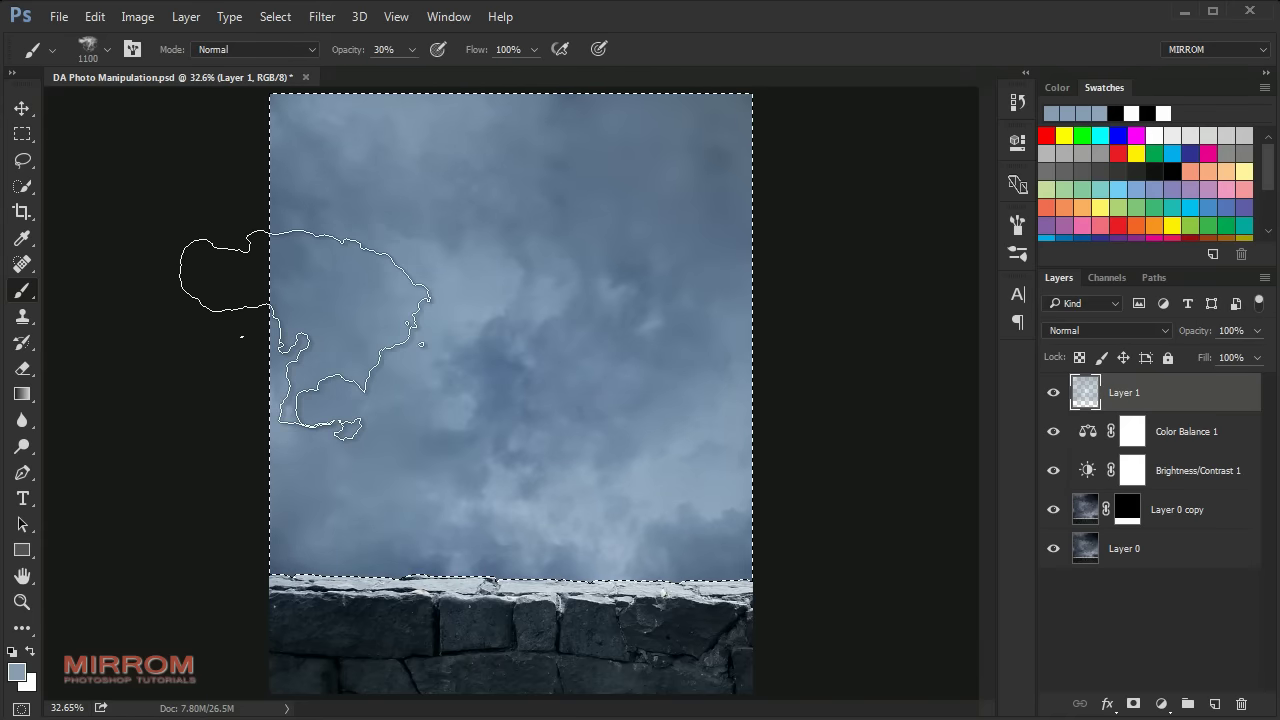
Step: Lower Layer 1's opacity to 52% and clear the selection
{"action": "key", "text": "v"}
{"action": "left_click", "coordinate": [1257, 330]}
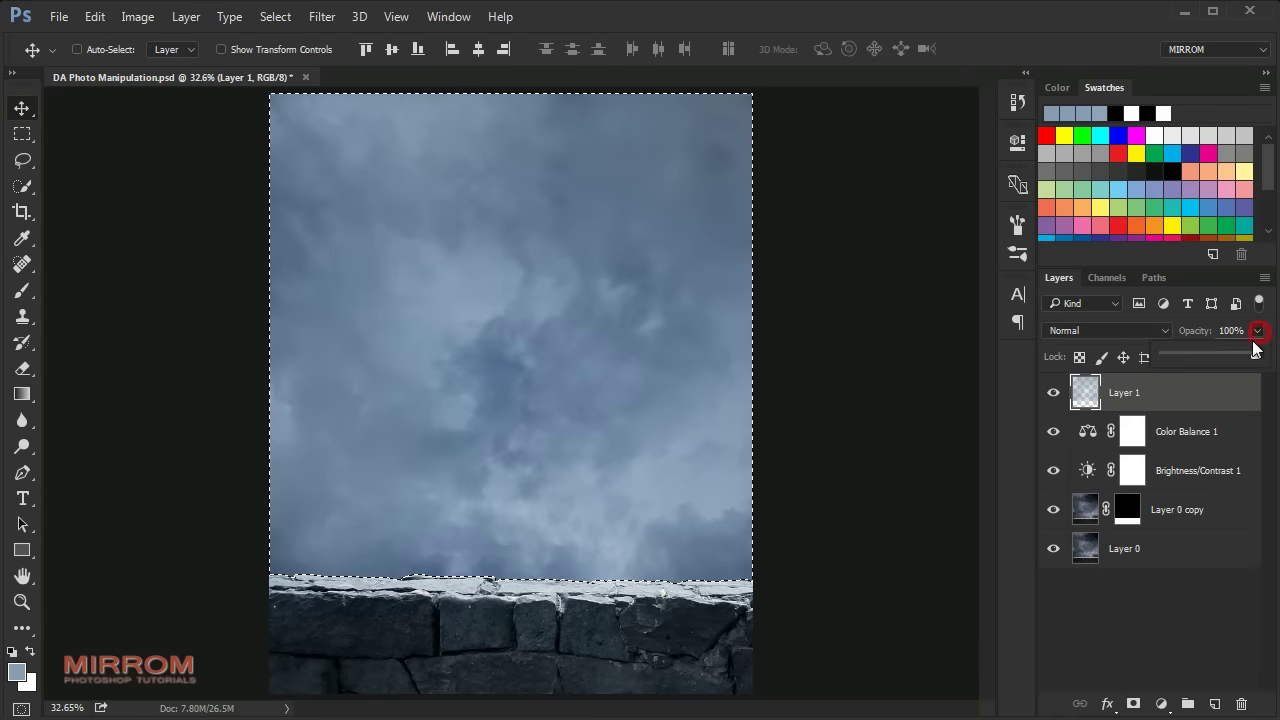
{"action": "left_click_drag", "start_coordinate": [1258, 355], "coordinate": [1228, 358]}
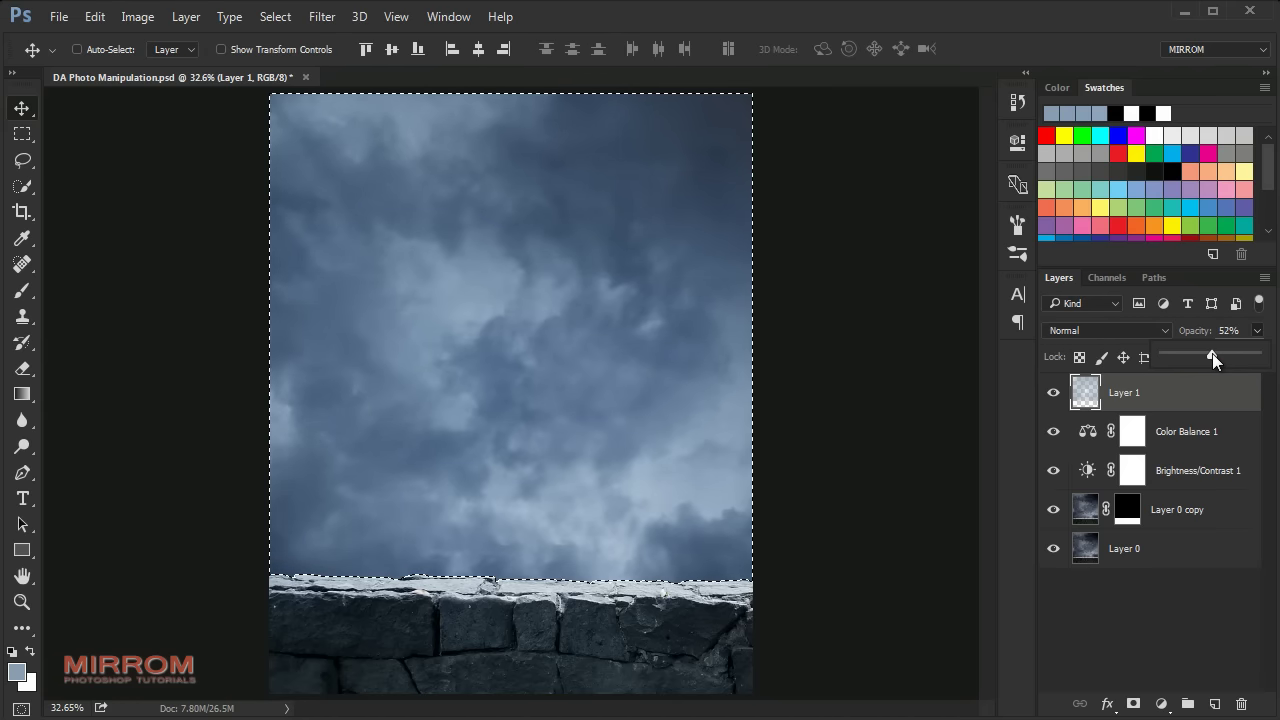
{"action": "left_click", "coordinate": [1087, 397], "text": "ctrl"}
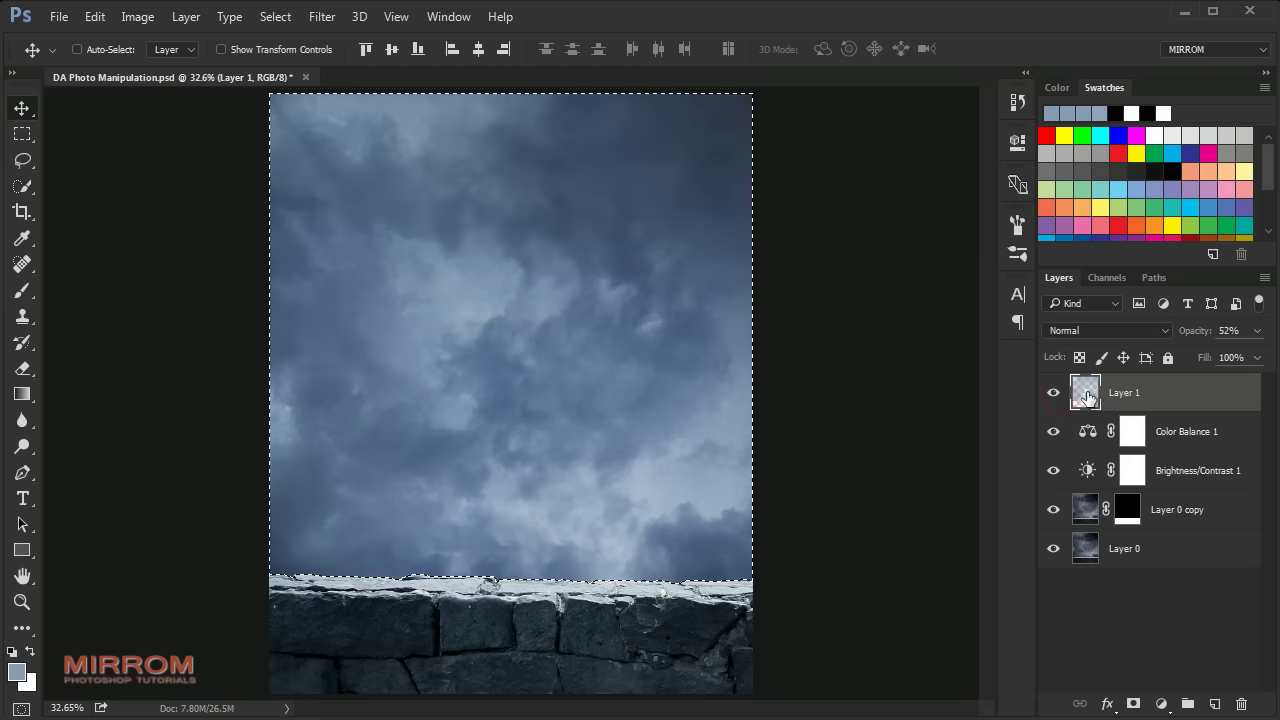
{"action": "key", "text": "ctrl+d"}
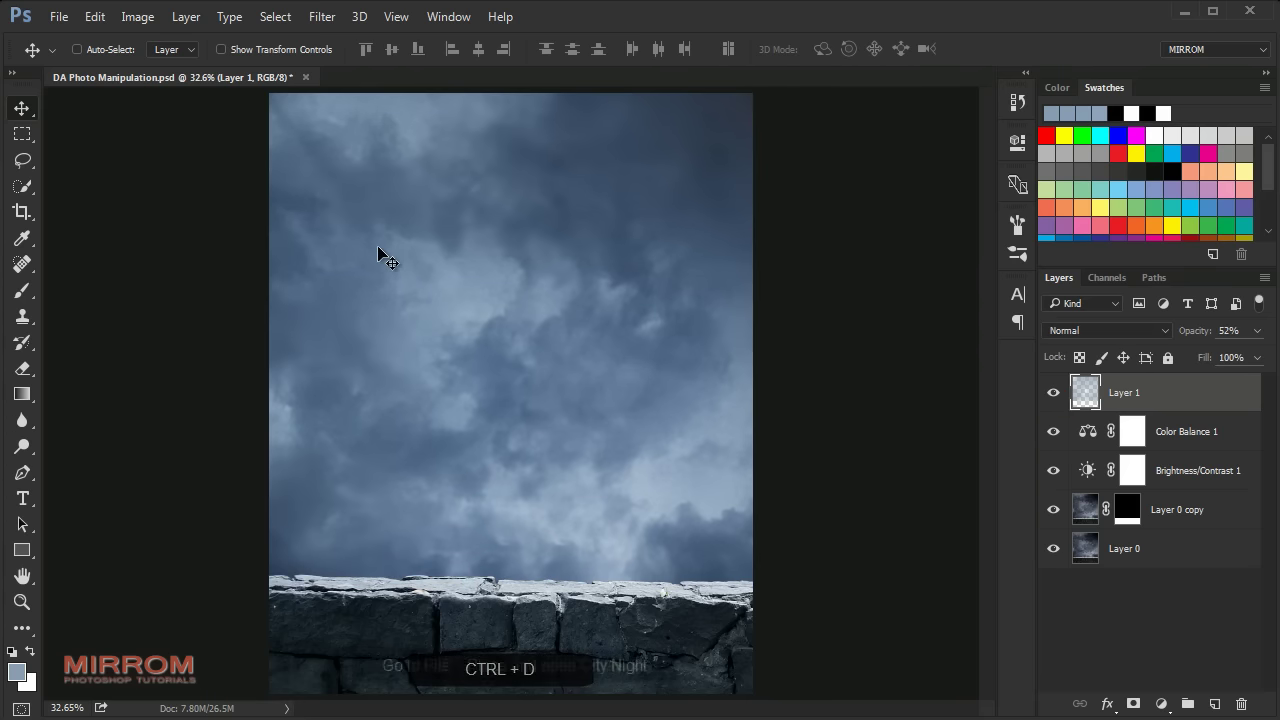
Step: Place the City Night photo, make it semi-transparent, and move it lower on the canvas
{"action": "left_click", "coordinate": [58, 17]}
{"action": "left_click", "coordinate": [170, 395]}
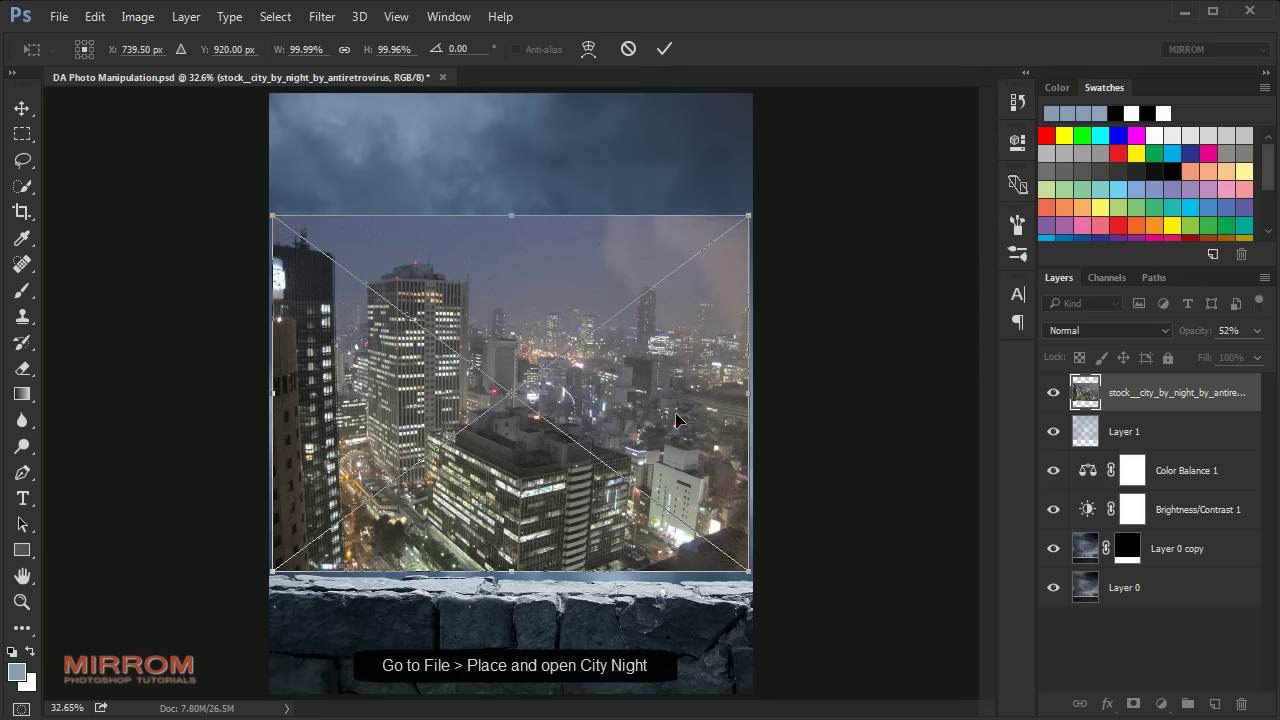
{"action": "left_click_drag", "start_coordinate": [676, 420], "coordinate": [679, 433]}
{"action": "left_click", "coordinate": [664, 48]}
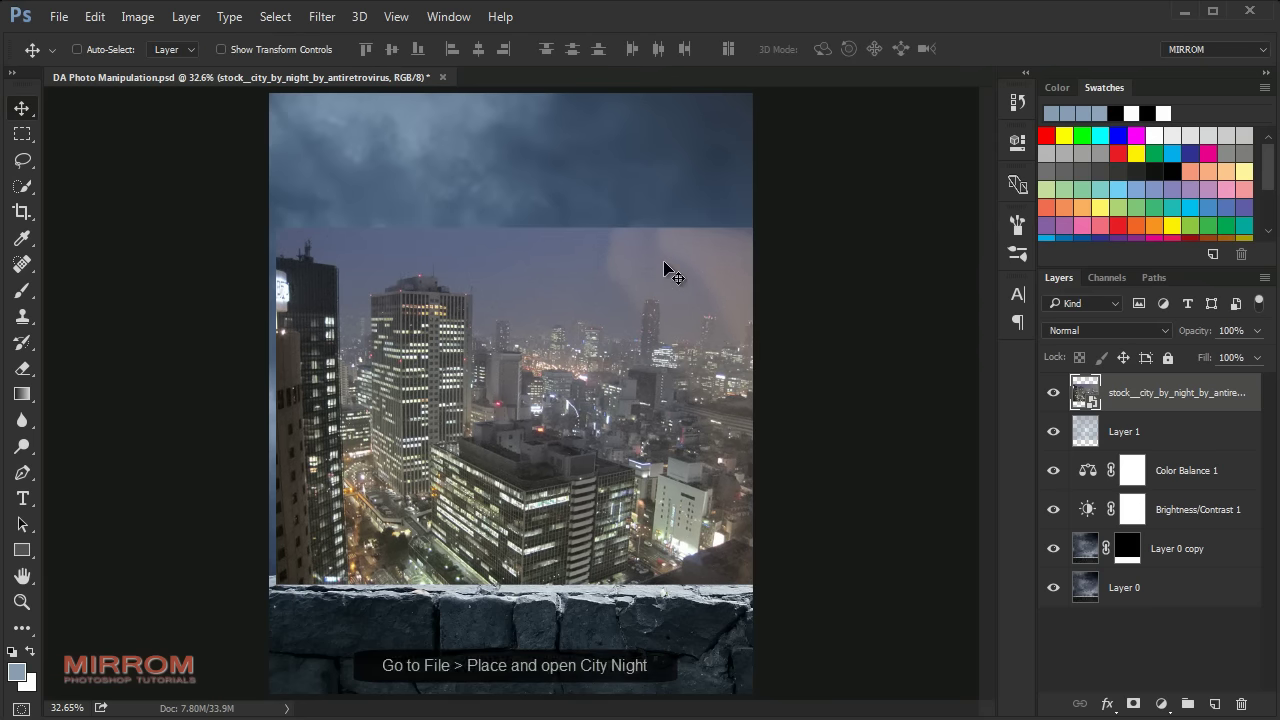
{"action": "left_click_drag", "start_coordinate": [1196, 331], "coordinate": [1165, 331]}
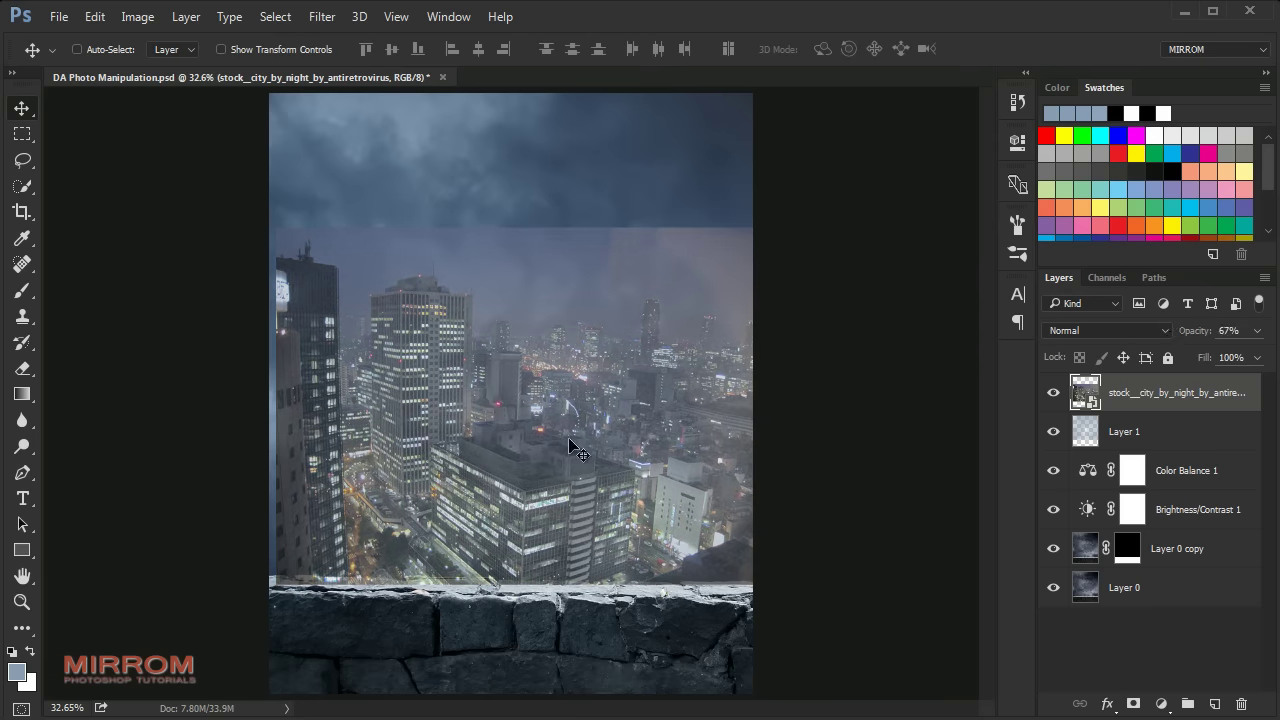
{"action": "left_click_drag", "start_coordinate": [530, 424], "coordinate": [521, 445]}
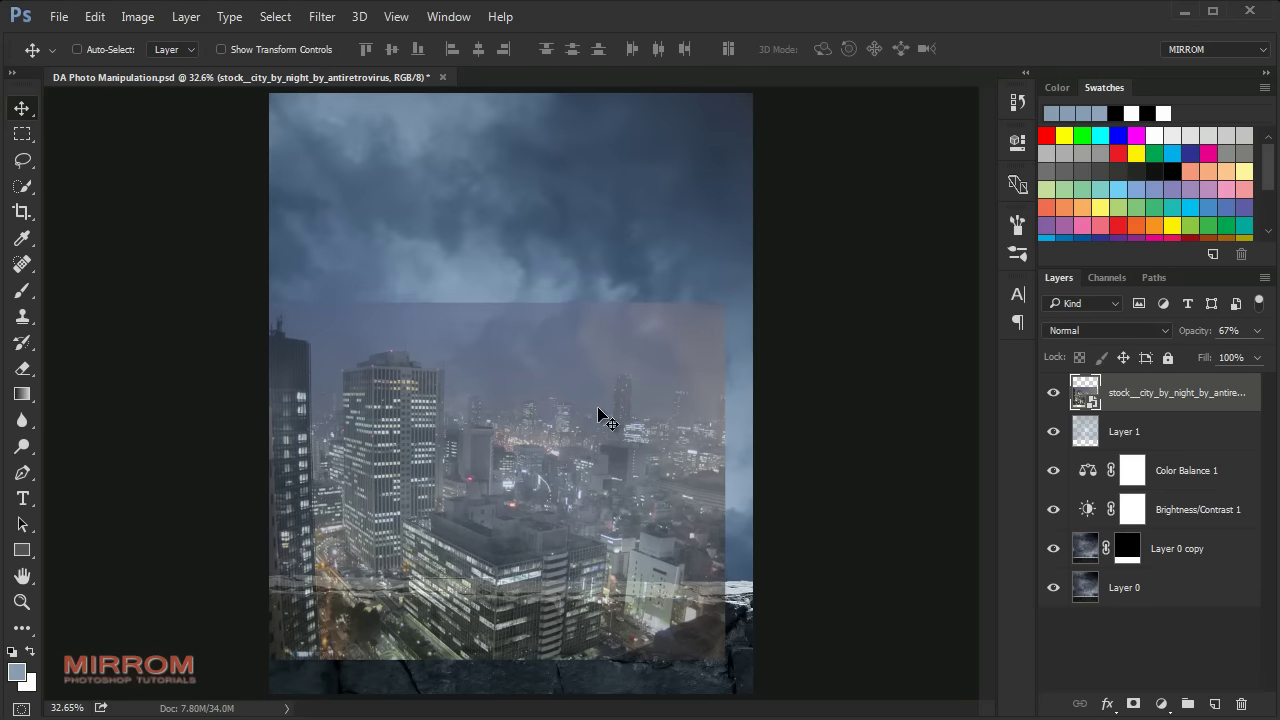
Step: Enlarge the city photo wider and taller with Free Transform, then set opacity to 100%
{"action": "key", "text": "ctrl+t"}
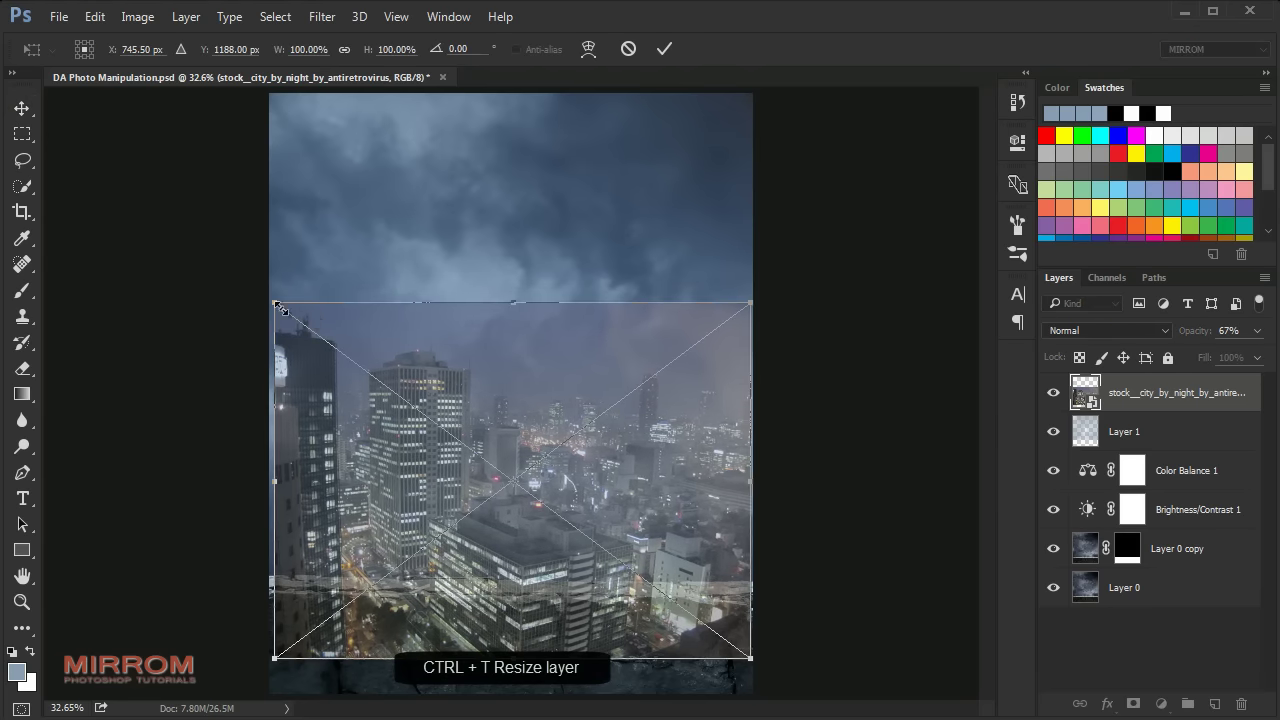
{"action": "left_click_drag", "start_coordinate": [277, 304], "coordinate": [223, 265]}
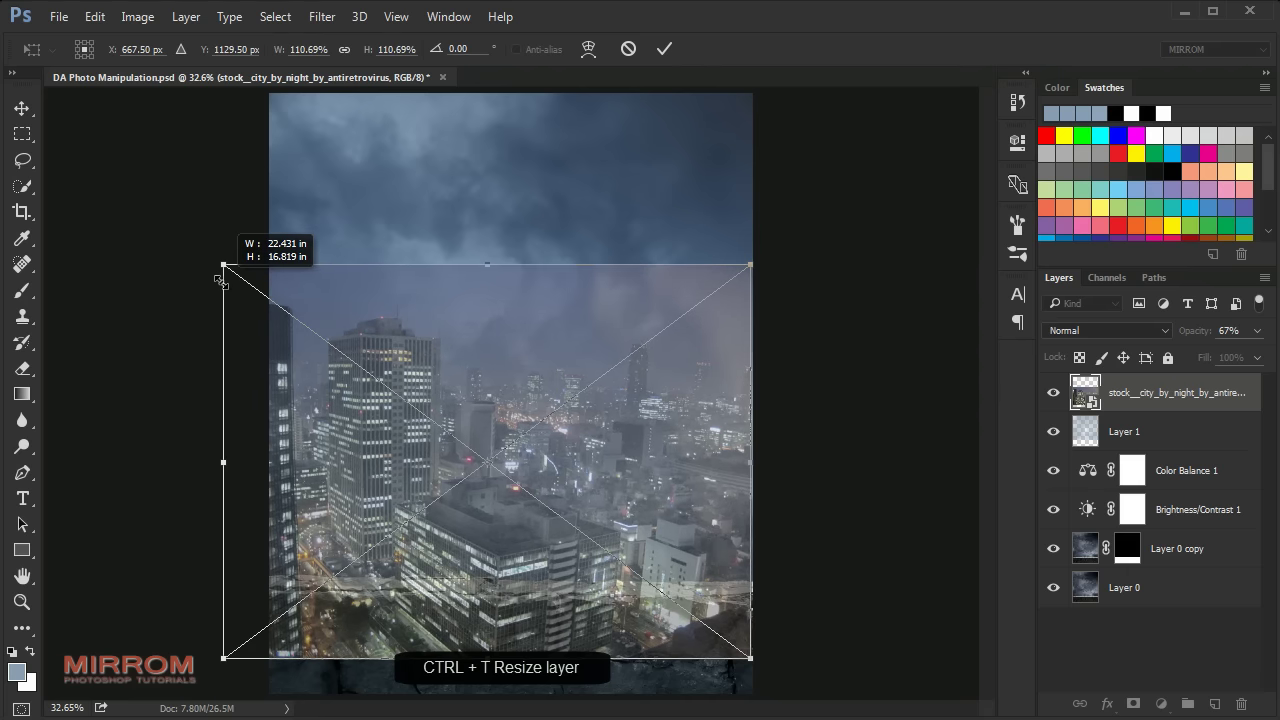
{"action": "left_click_drag", "start_coordinate": [751, 266], "coordinate": [792, 246]}
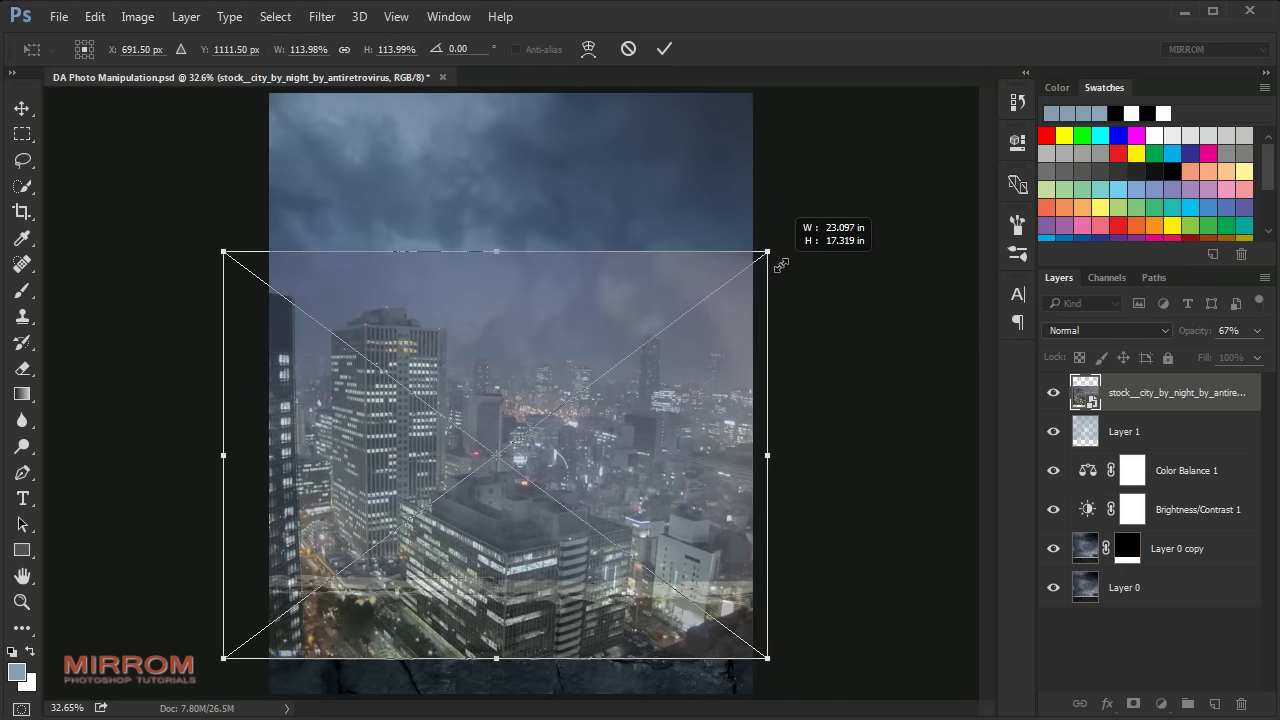
{"action": "left_click_drag", "start_coordinate": [507, 246], "coordinate": [506, 302]}
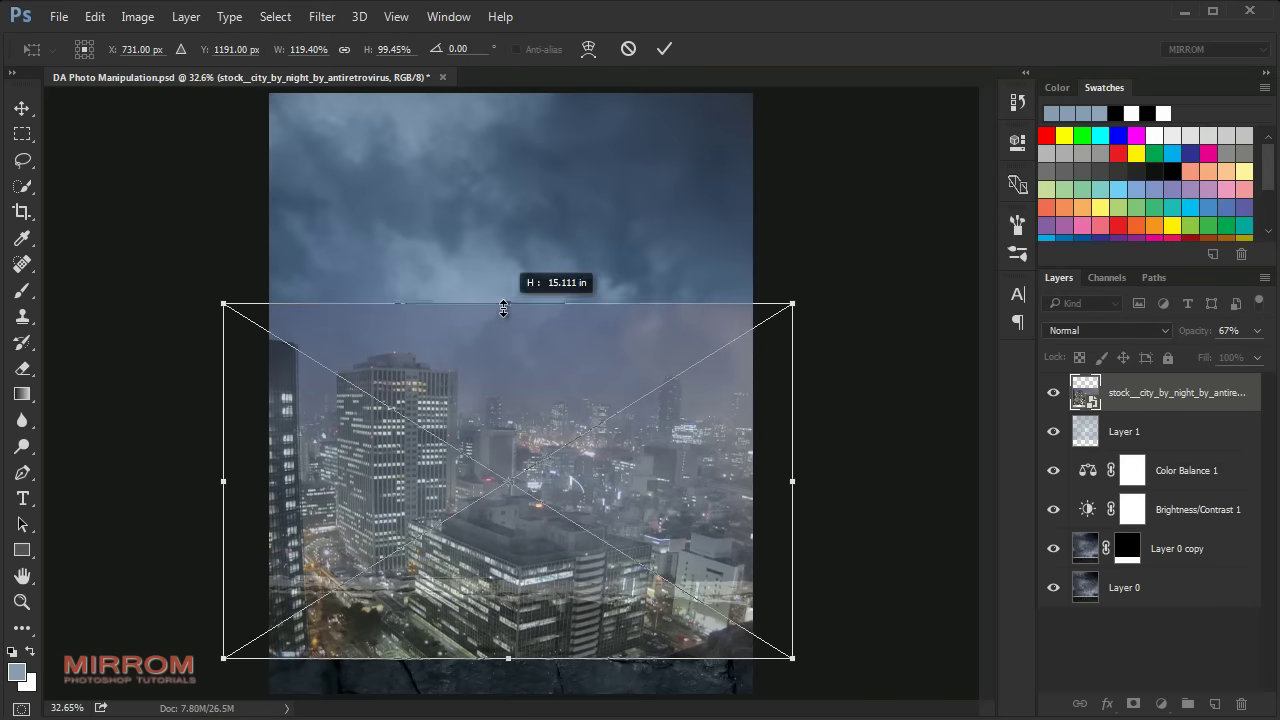
{"action": "key", "text": "Return"}
{"action": "left_click_drag", "start_coordinate": [1186, 336], "coordinate": [1197, 358]}
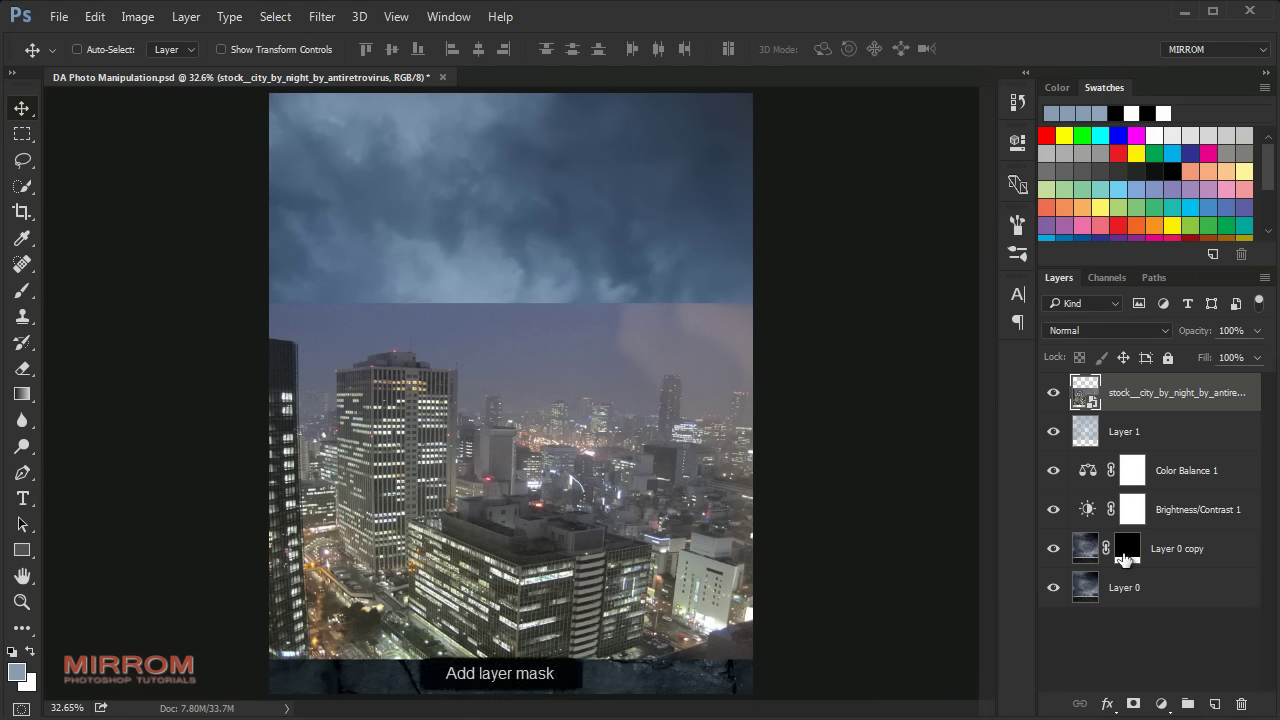
Step: Mask the city layer and paint black with a soft 300 px brush over the wall area
{"action": "left_click", "coordinate": [1134, 704]}
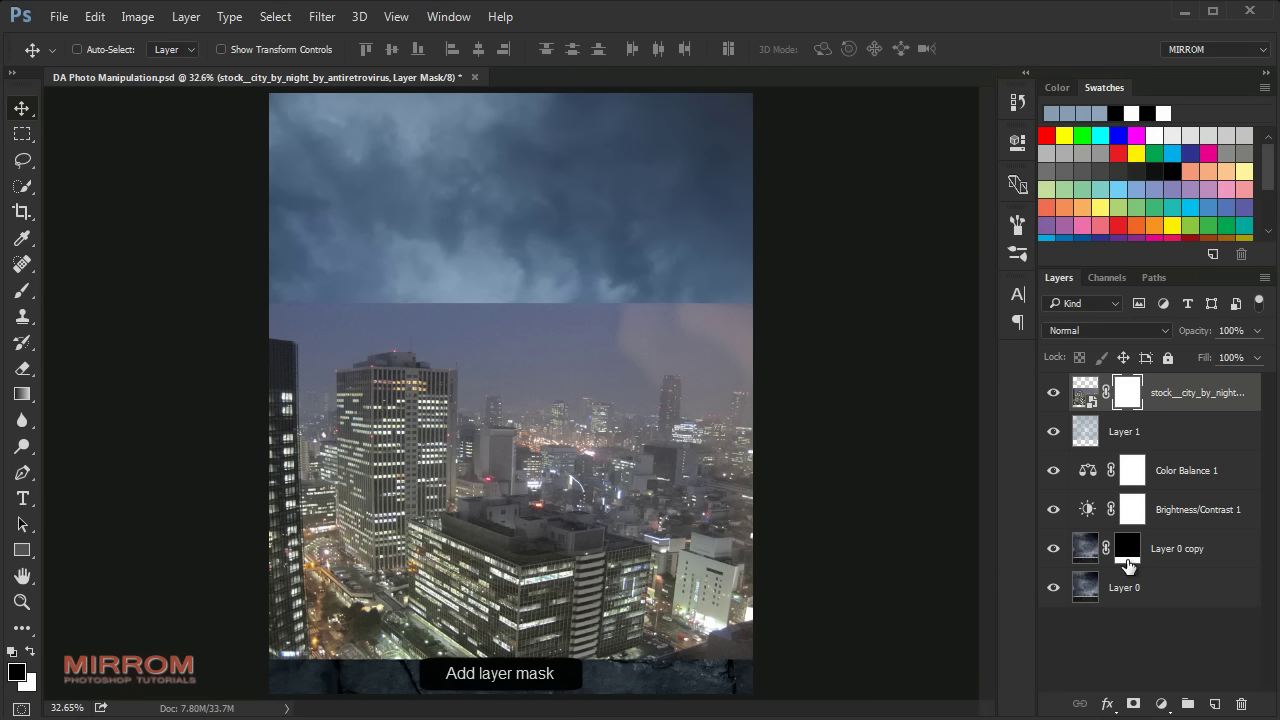
{"action": "left_click", "coordinate": [1127, 552], "text": "ctrl"}
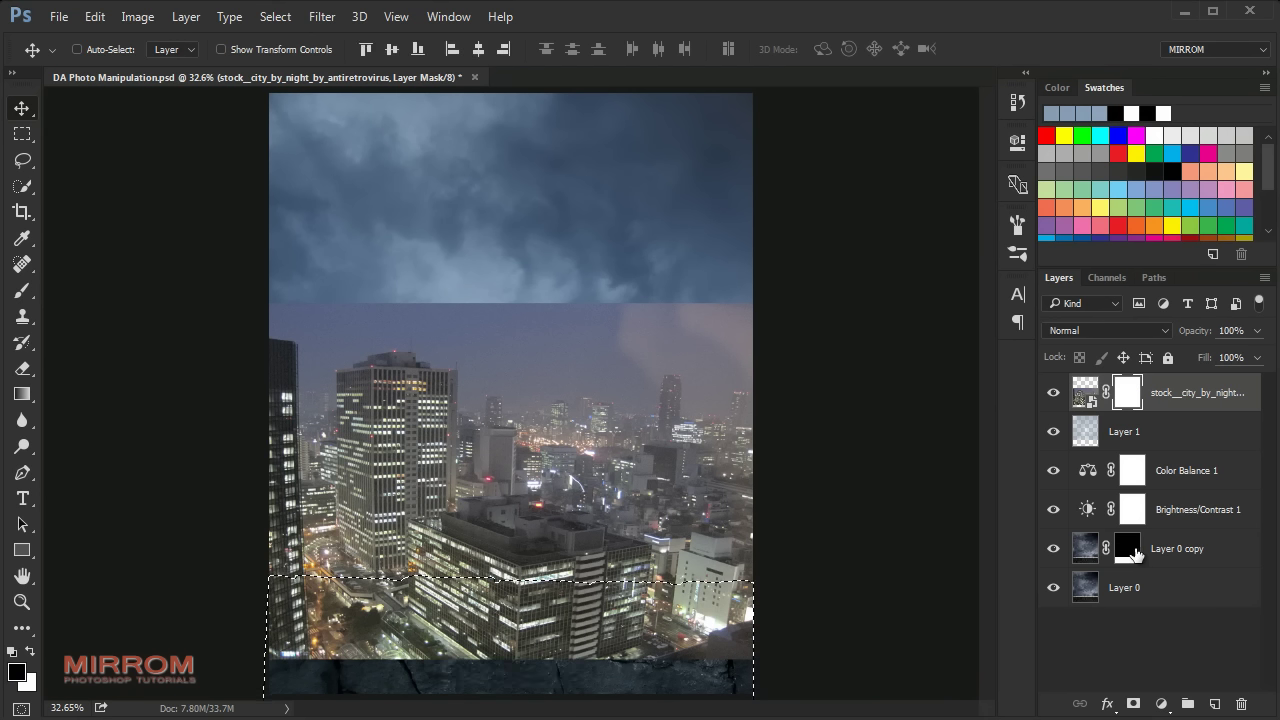
{"action": "key", "text": "b"}
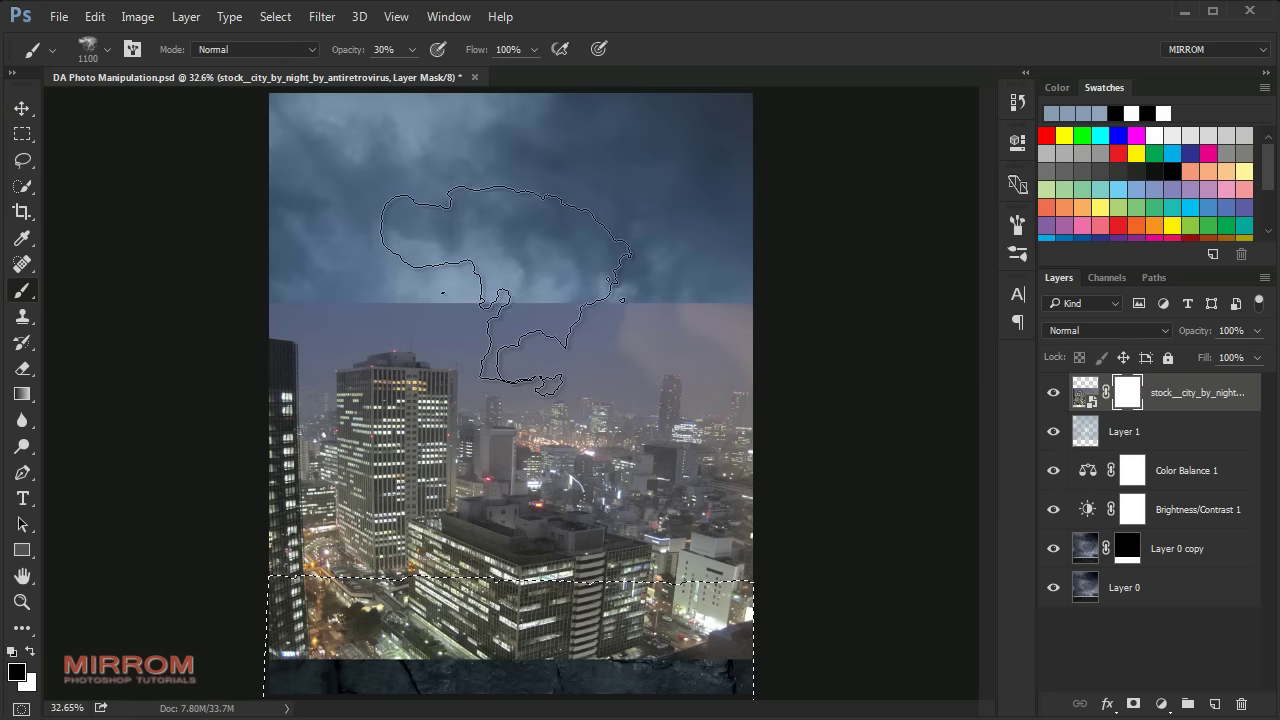
{"action": "left_click", "coordinate": [411, 49]}
{"action": "right_click", "coordinate": [521, 289]}
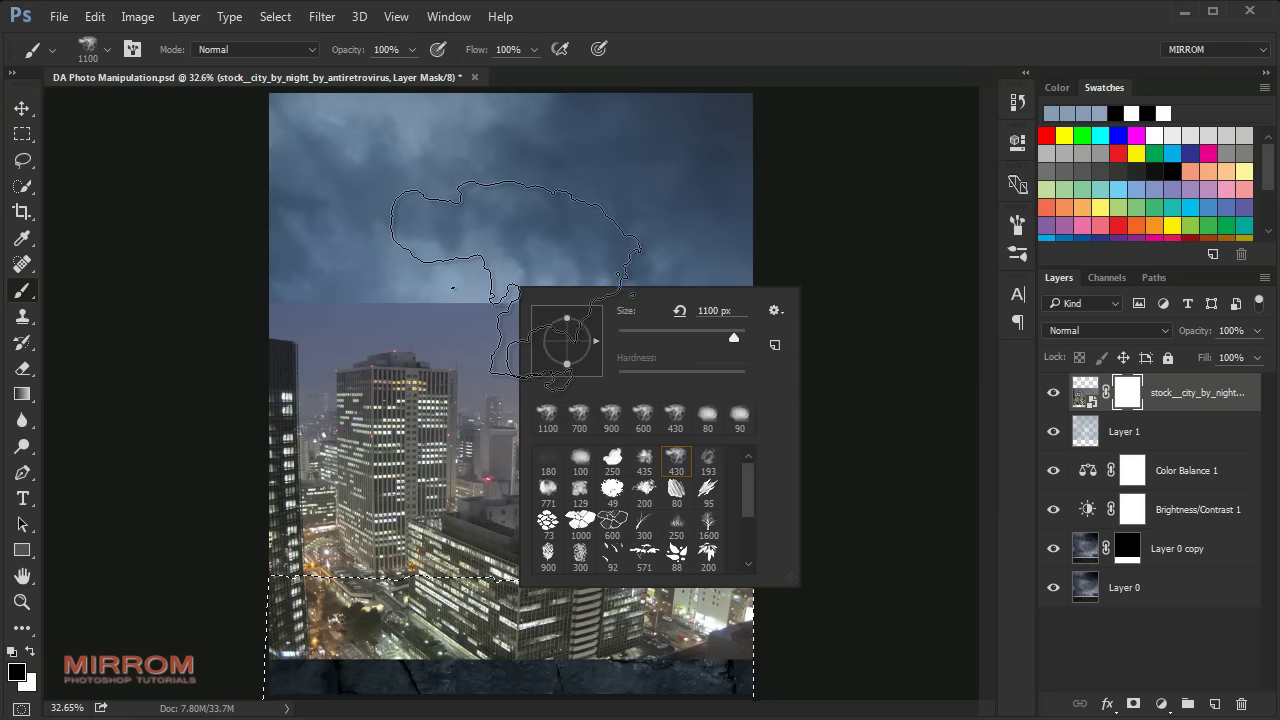
{"action": "left_click", "coordinate": [548, 553]}
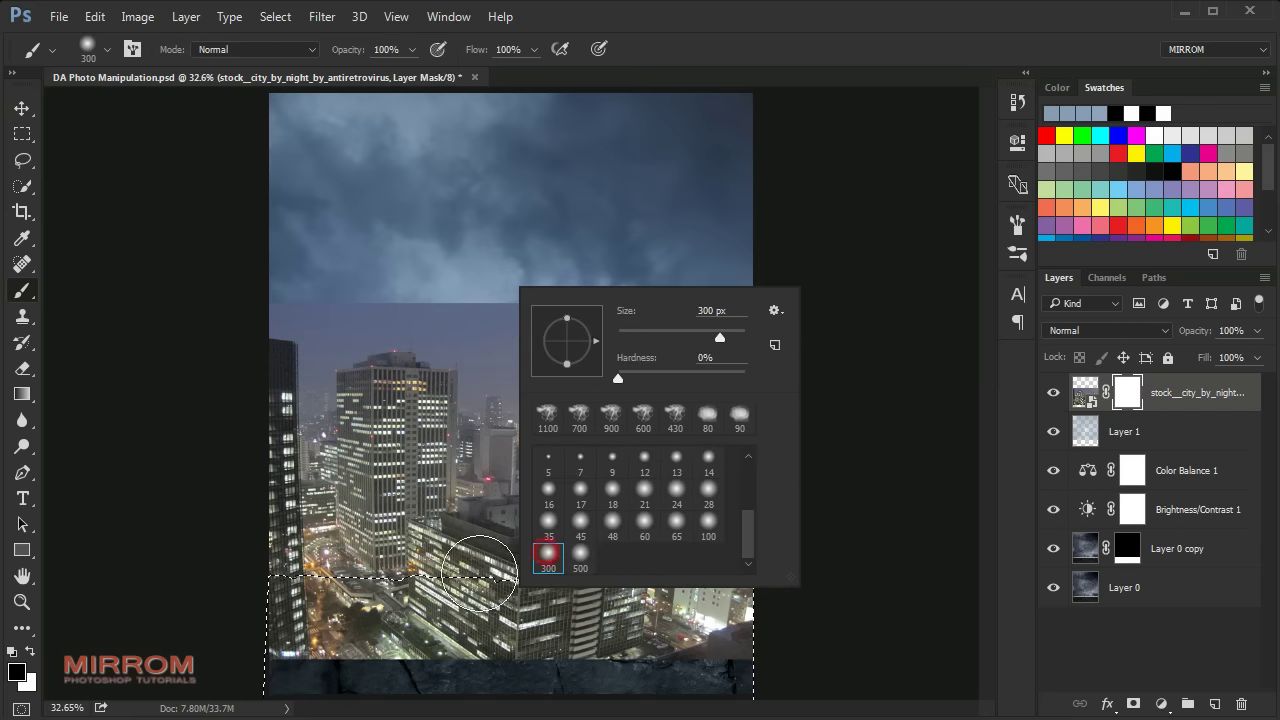
{"action": "key", "text": "Return"}
{"action": "mouse_move", "coordinate": [290, 647]}
{"action": "left_mouse_down"}
{"action": "mouse_move", "coordinate": [726, 634]}
{"action": "mouse_move", "coordinate": [571, 606]}
{"action": "mouse_move", "coordinate": [266, 606]}
{"action": "mouse_move", "coordinate": [727, 661]}
{"action": "left_mouse_up"}
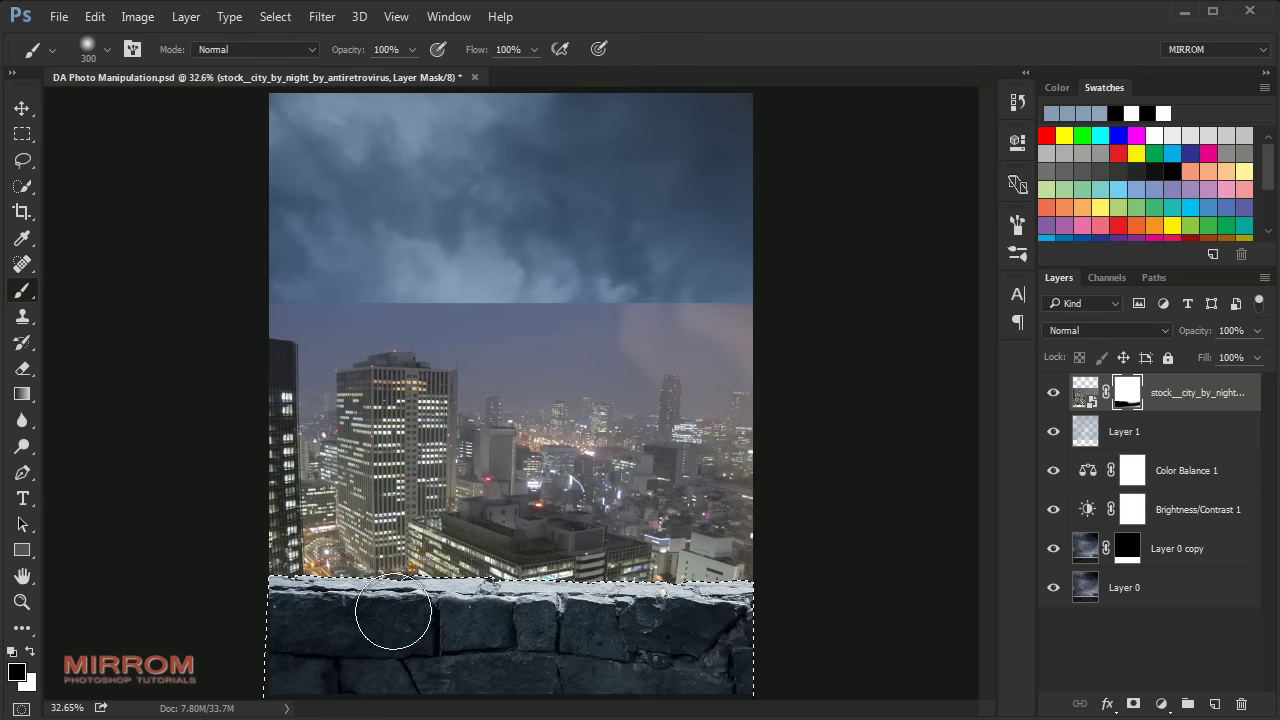
{"action": "key", "text": "ctrl+d"}
Step: Drag a gradient on the city mask so its top edge fades into the sky
{"action": "key", "text": "v"}
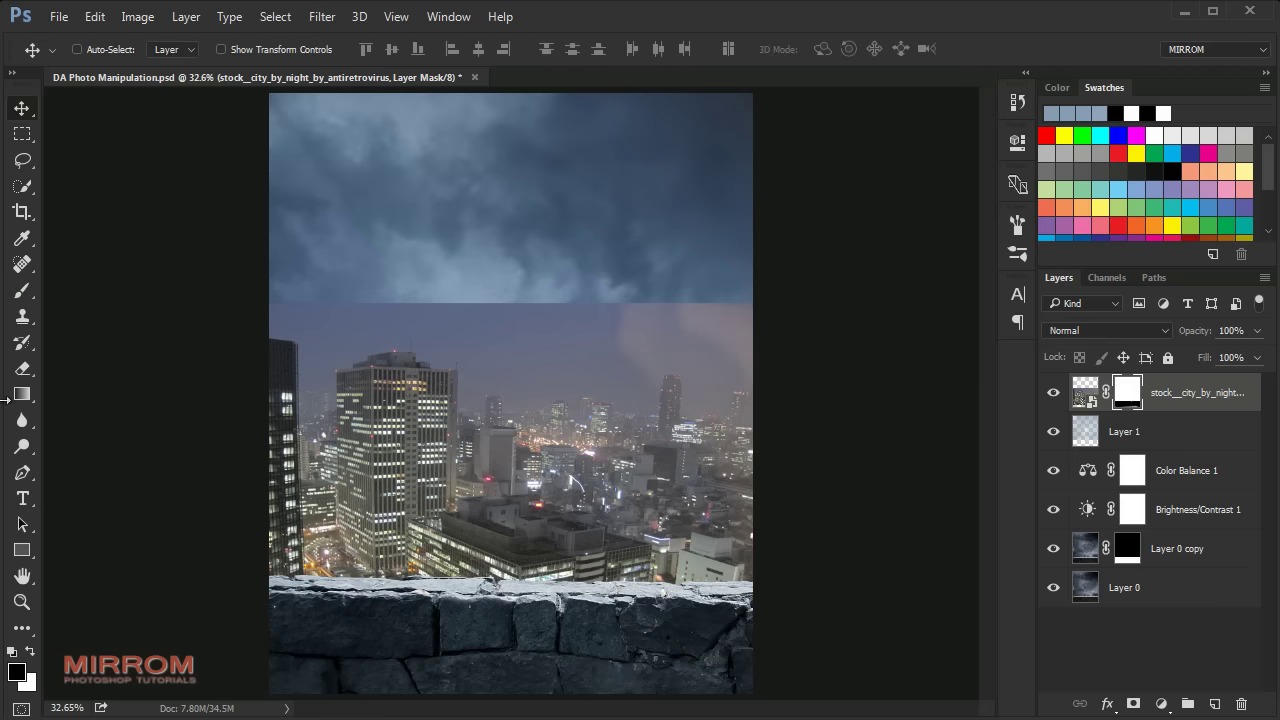
{"action": "left_click", "coordinate": [30, 399]}
{"action": "left_click", "coordinate": [106, 397]}
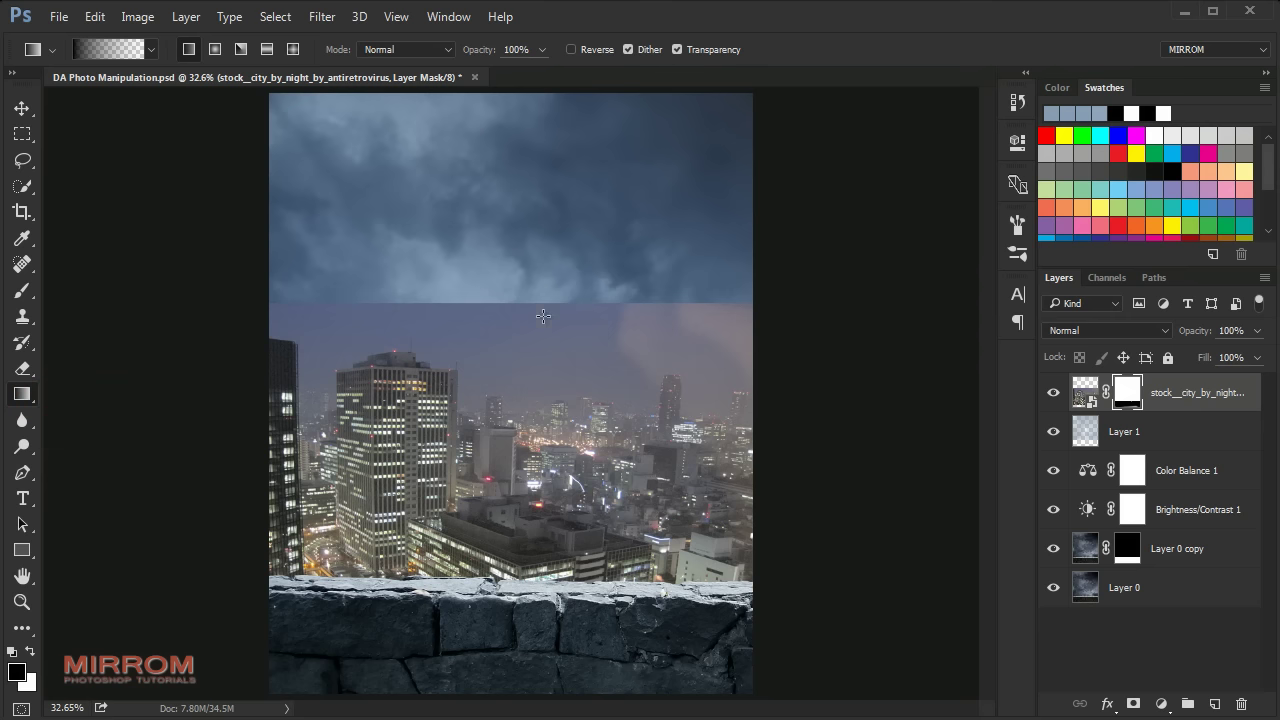
{"action": "left_click_drag", "start_coordinate": [556, 305], "coordinate": [565, 433]}
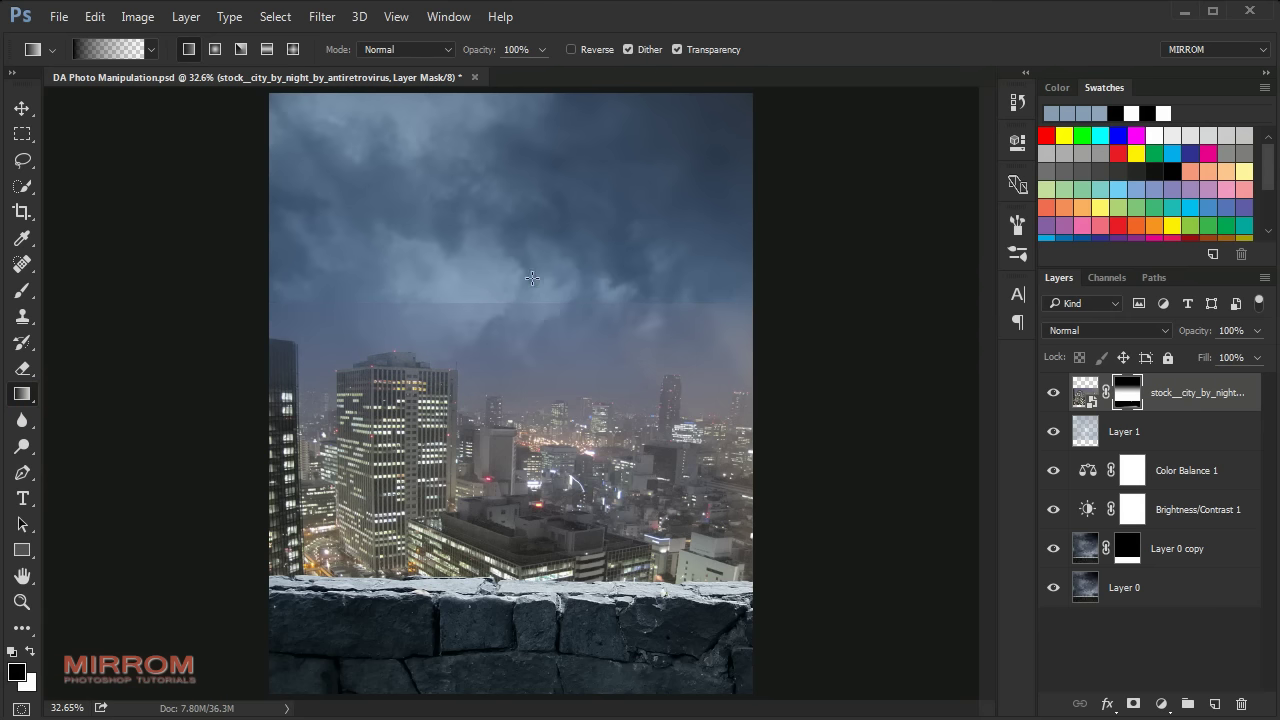
{"action": "left_click_drag", "start_coordinate": [515, 363], "coordinate": [509, 434]}
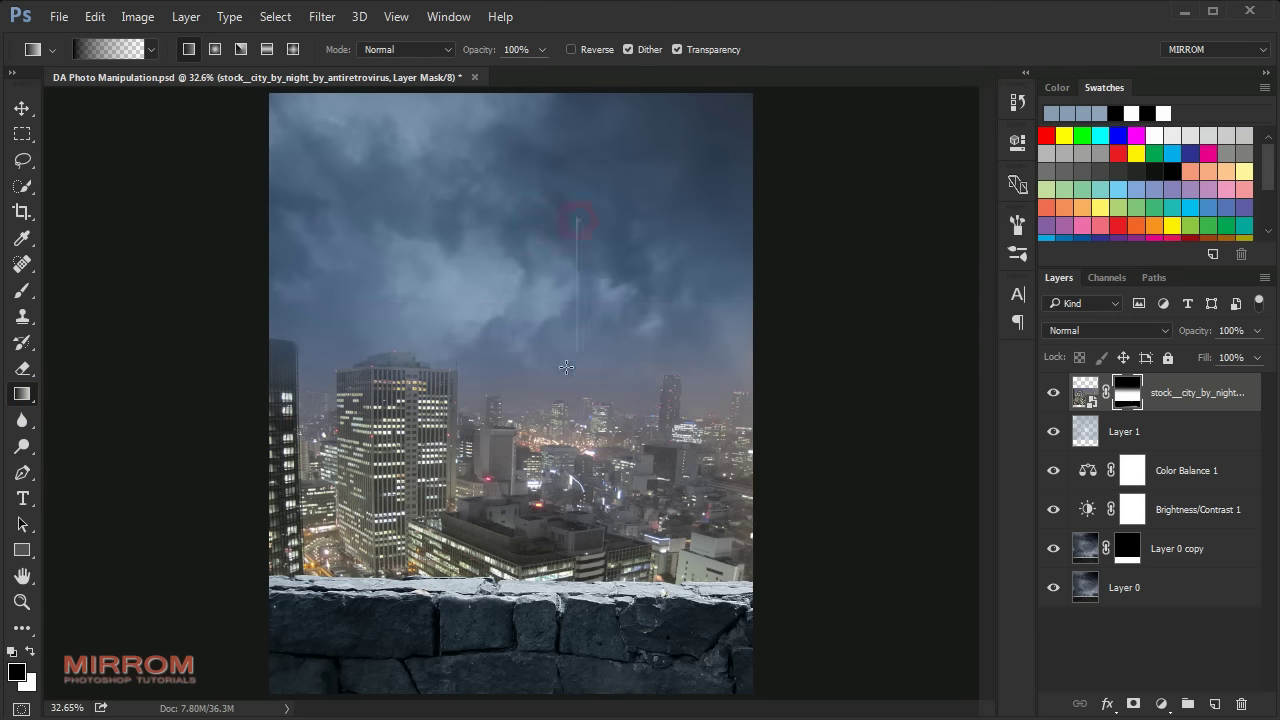
{"action": "key", "text": "v"}
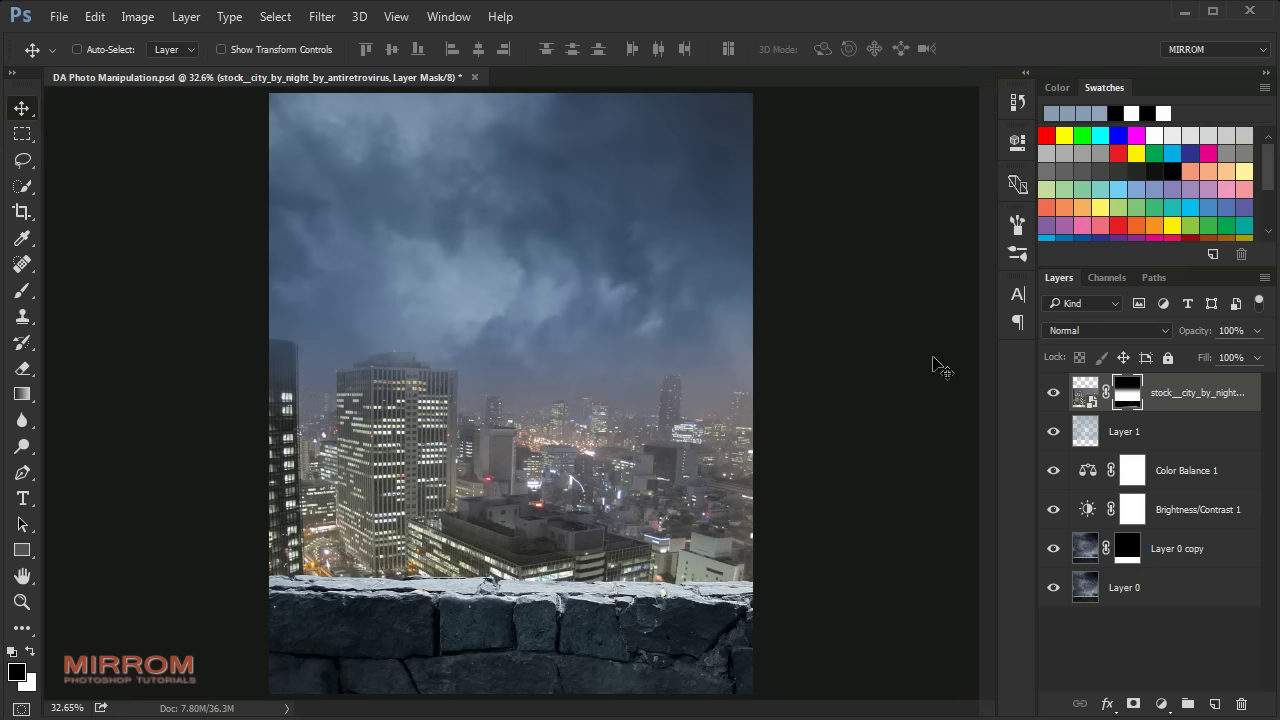
Step: Set the city layer's blend mode to Hard Light
{"action": "left_click", "coordinate": [1085, 392]}
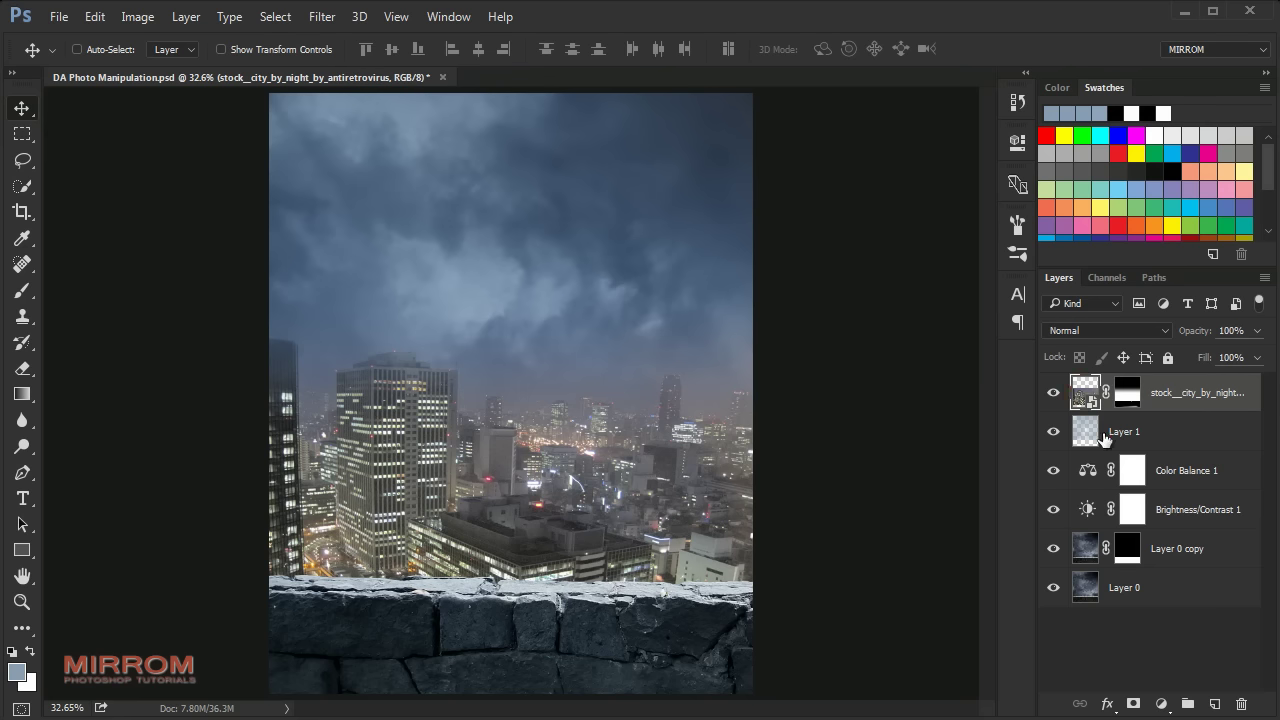
{"action": "left_click", "coordinate": [1102, 334]}
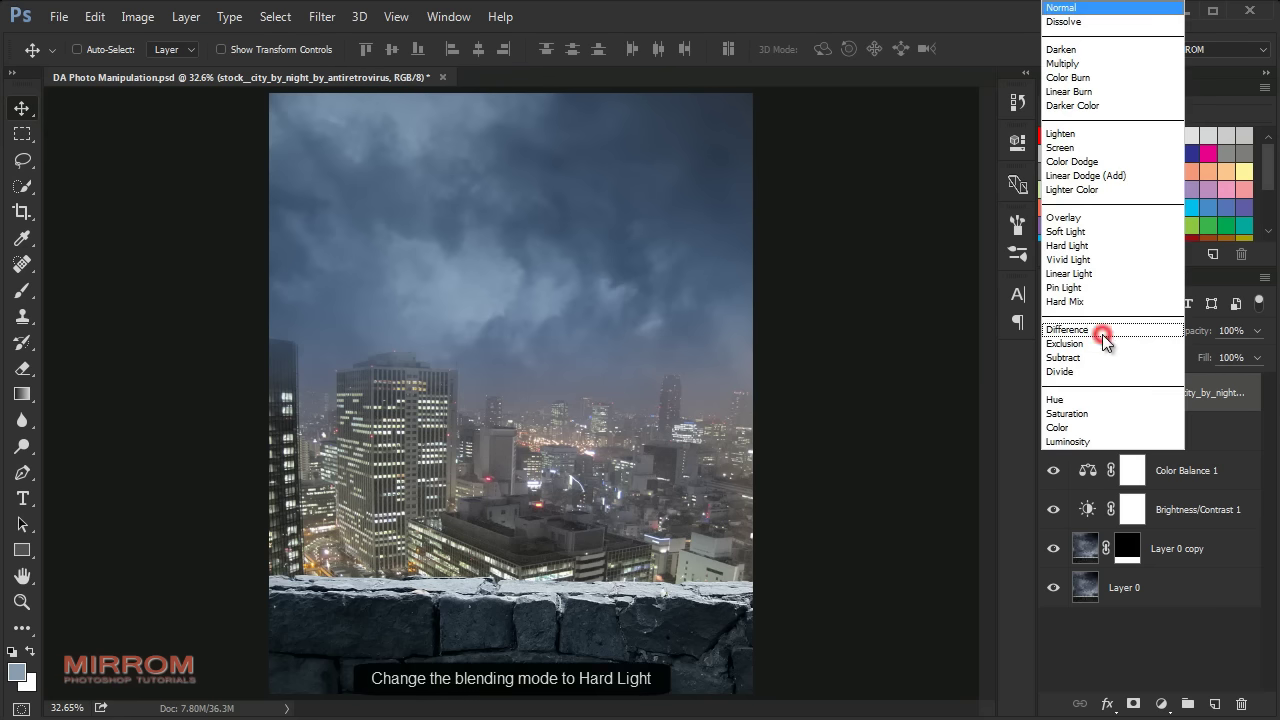
{"action": "left_click", "coordinate": [1091, 245]}
{"action": "left_click", "coordinate": [1052, 395]}
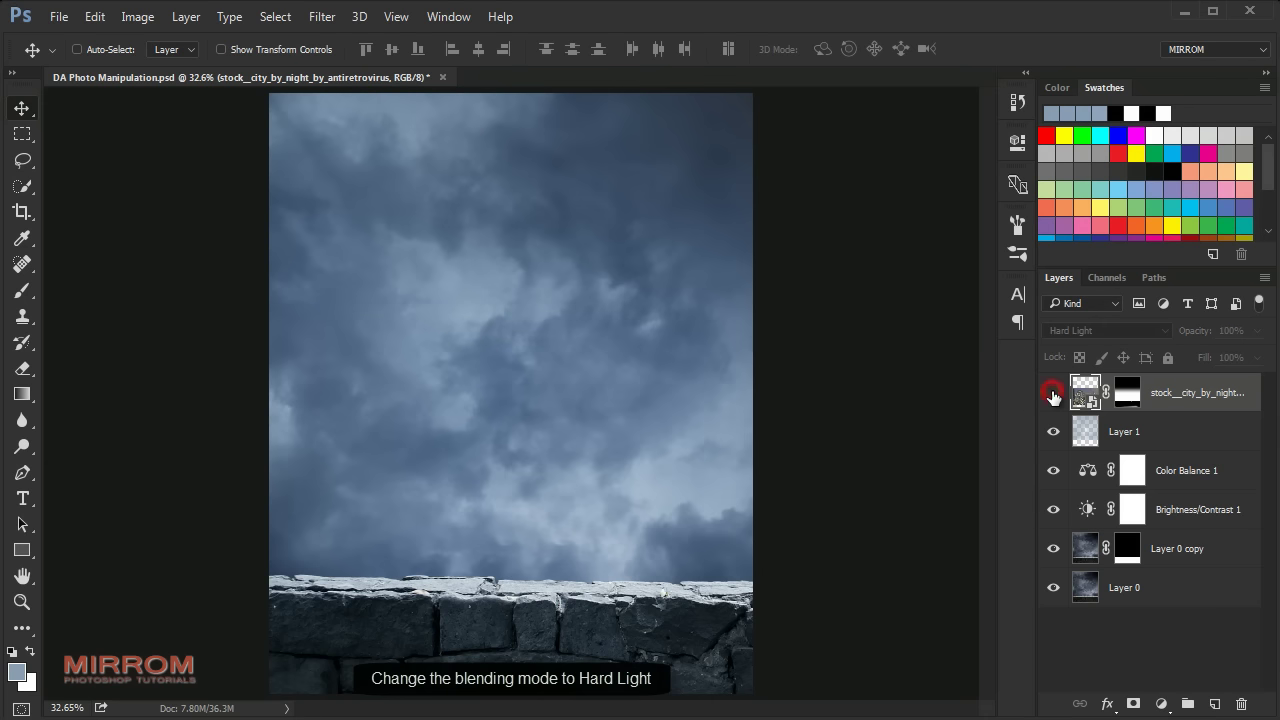
{"action": "left_click", "coordinate": [1196, 393]}
Step: Add a Curves layer clipped to the city, brightening midtones, lowering highlights, lifting shadows
{"action": "left_click", "coordinate": [1161, 702]}
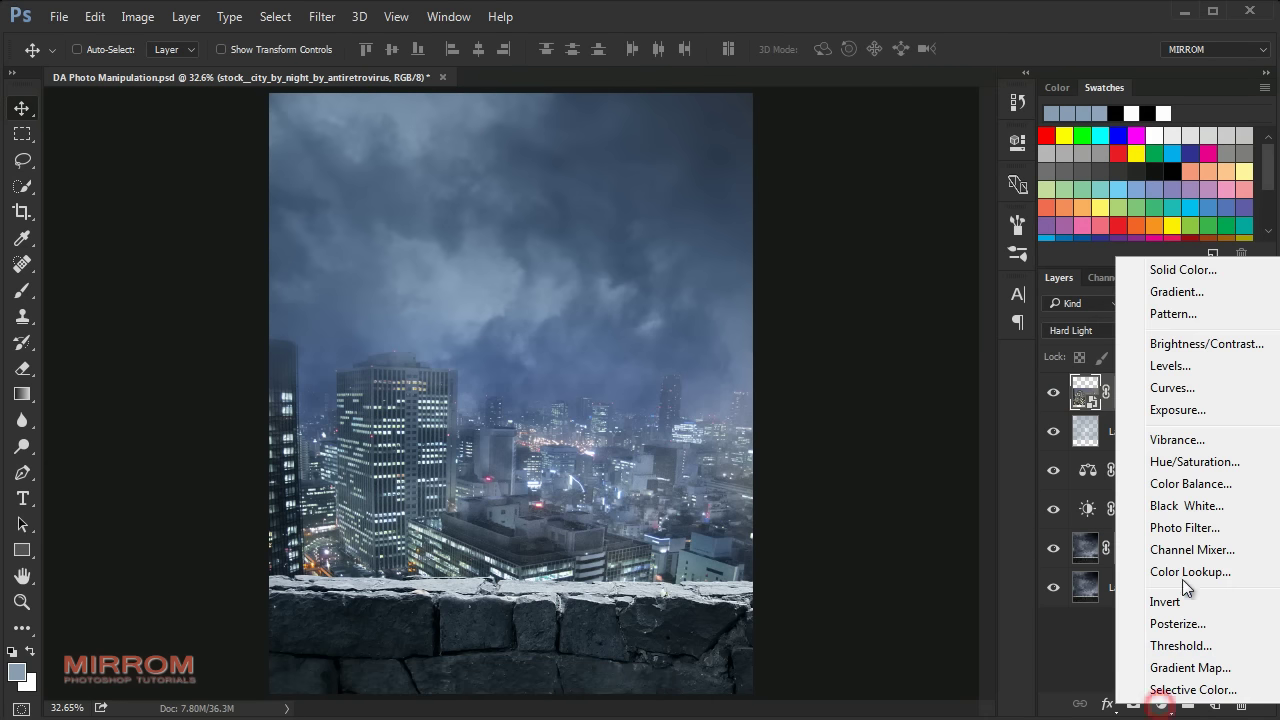
{"action": "left_click", "coordinate": [1158, 384]}
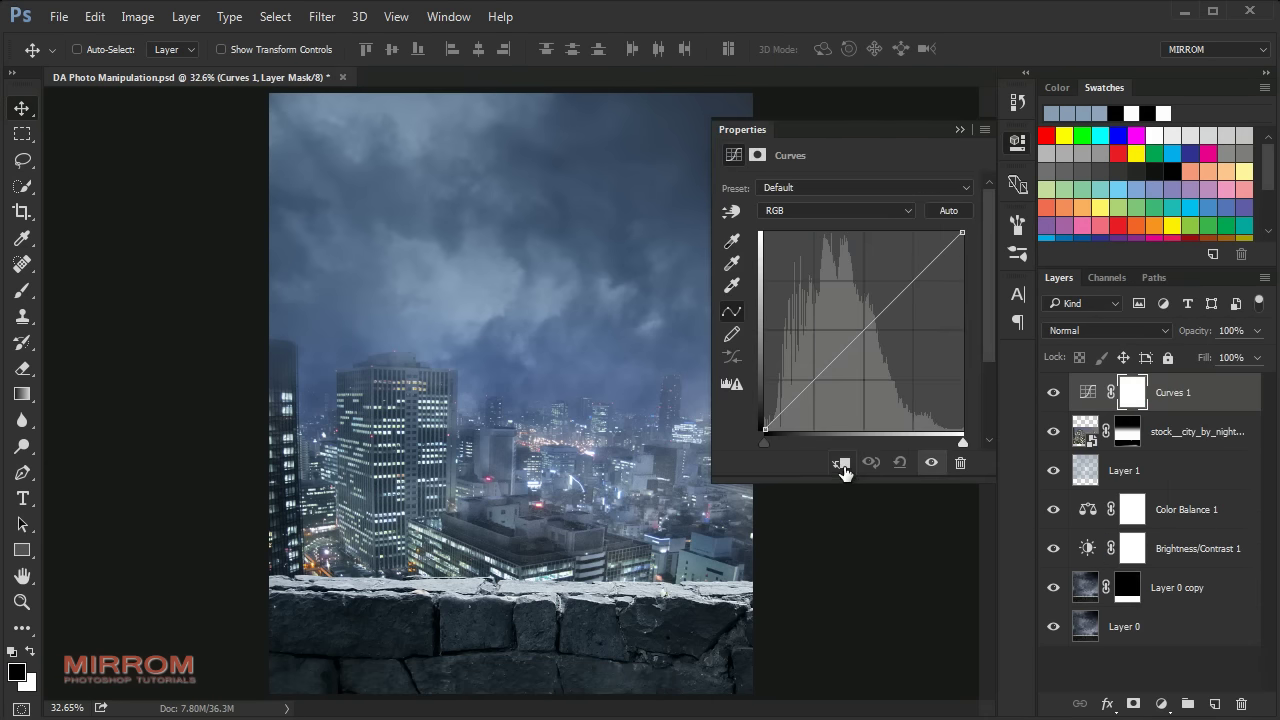
{"action": "left_click", "coordinate": [843, 464]}
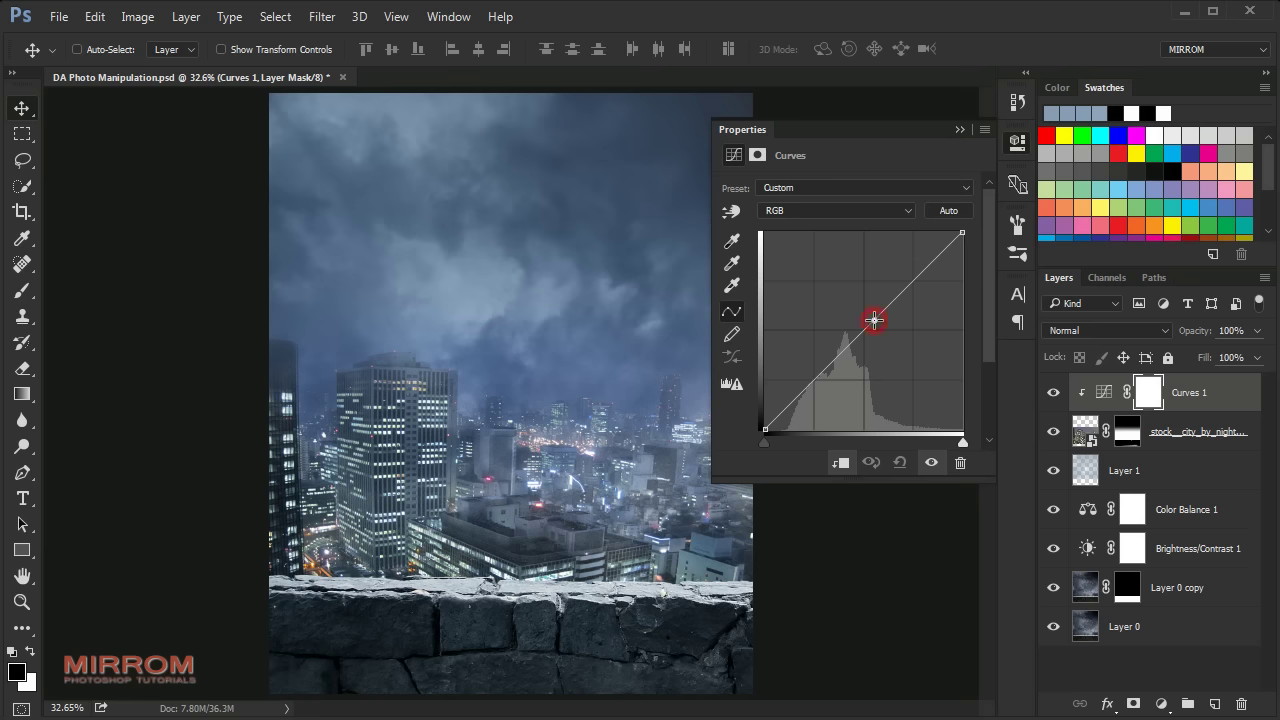
{"action": "left_click_drag", "start_coordinate": [874, 320], "coordinate": [873, 312]}
{"action": "mouse_move", "coordinate": [962, 235]}
{"action": "left_mouse_down"}
{"action": "mouse_move", "coordinate": [962, 288]}
{"action": "mouse_move", "coordinate": [975, 286]}
{"action": "left_mouse_up"}
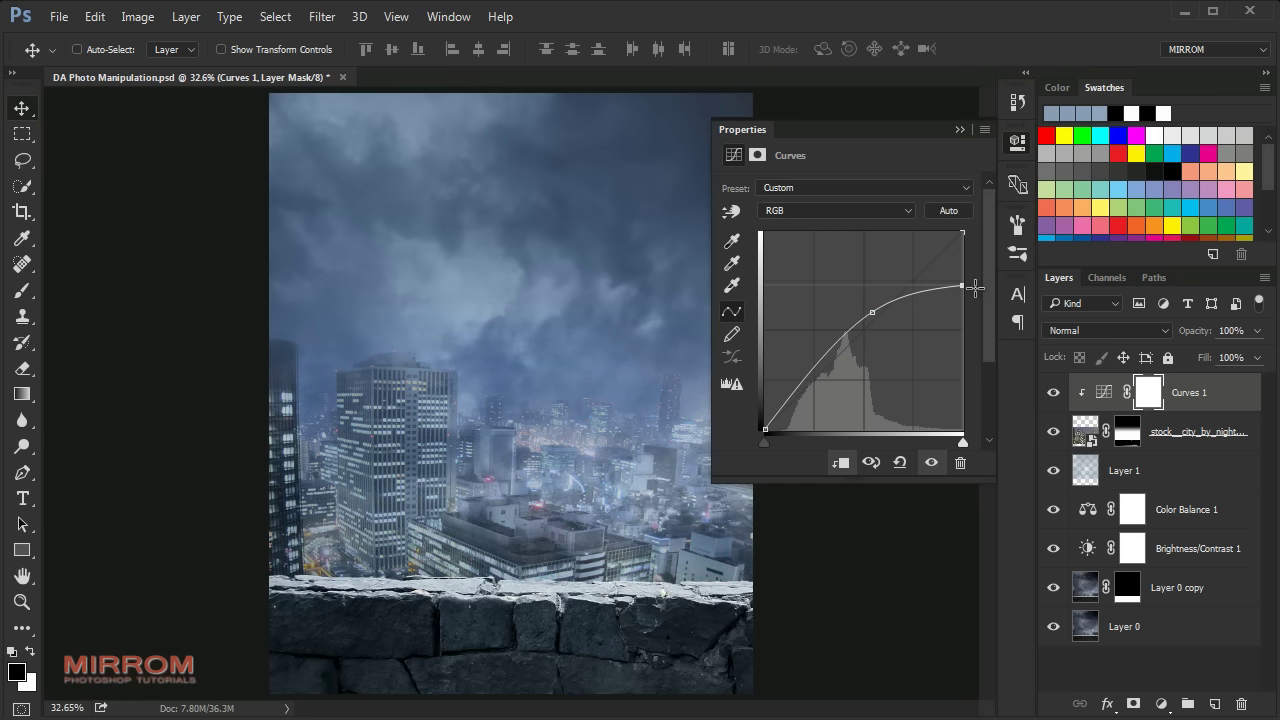
{"action": "left_click_drag", "start_coordinate": [874, 313], "coordinate": [871, 313]}
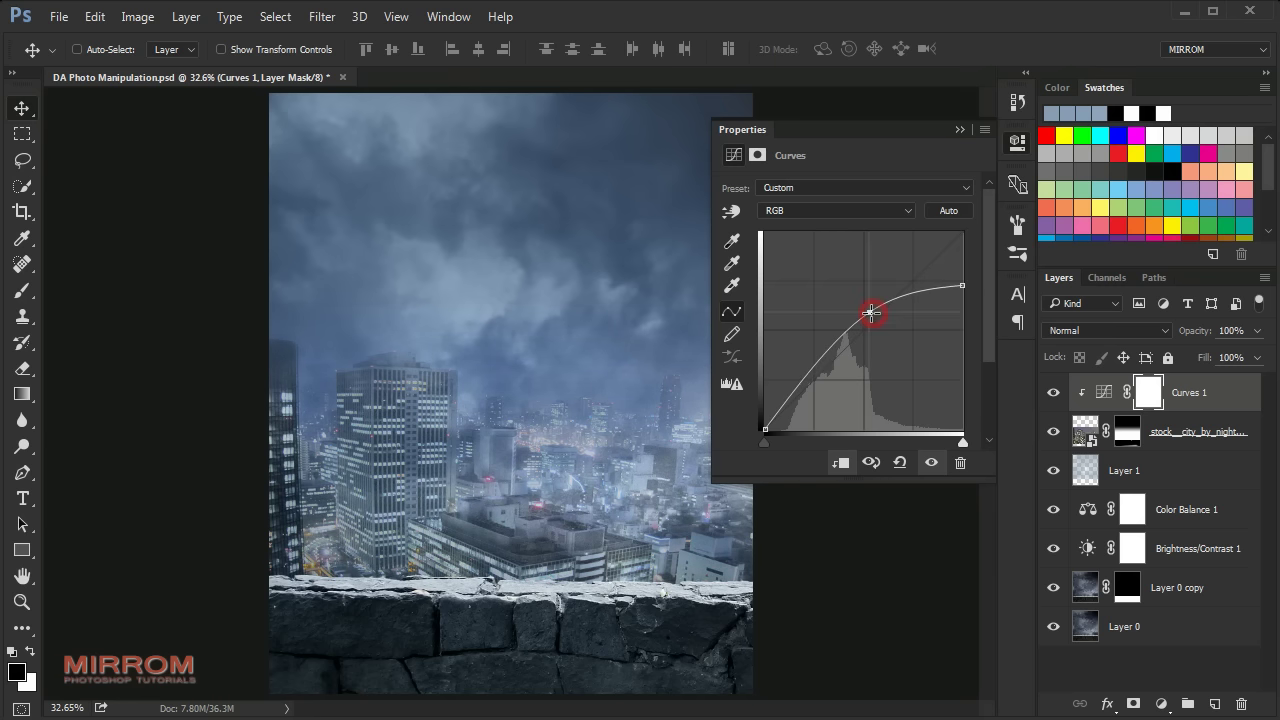
{"action": "left_click_drag", "start_coordinate": [760, 434], "coordinate": [768, 443]}
{"action": "left_click", "coordinate": [959, 129]}
{"action": "left_click", "coordinate": [1052, 393]}
{"action": "left_click", "coordinate": [1052, 393]}
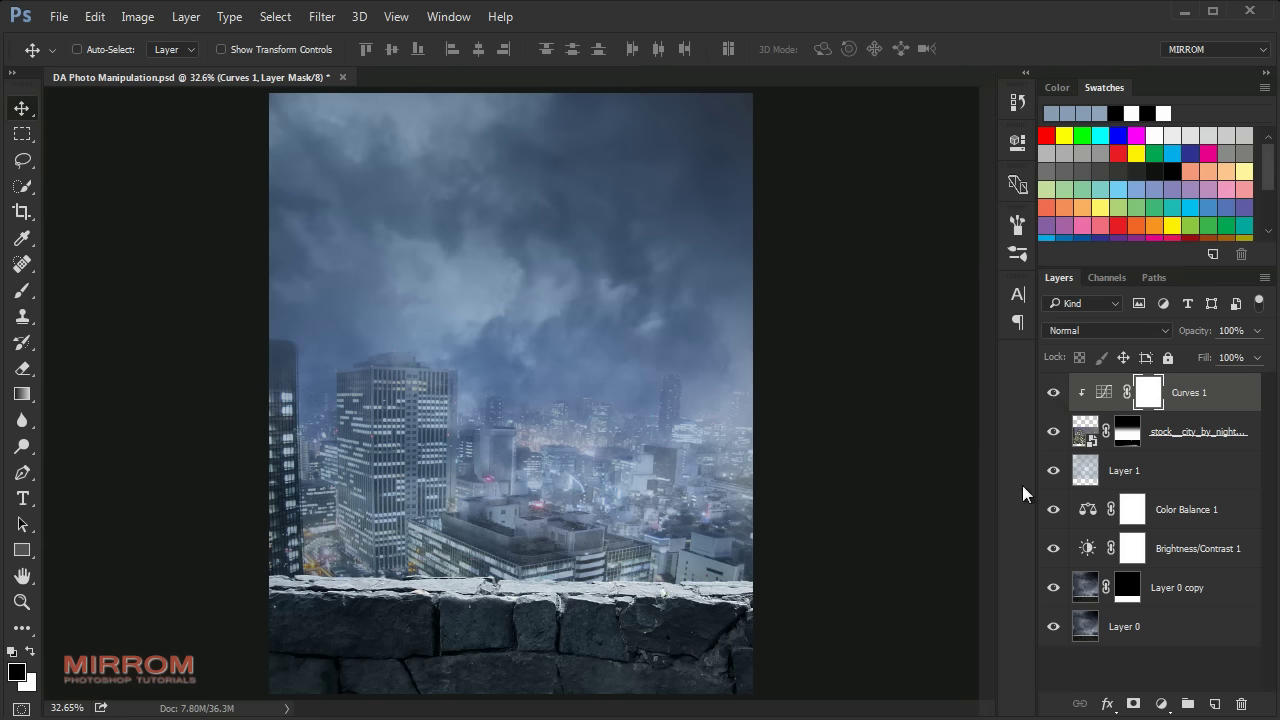
Step: Add Layer 2 above Layer 1 and pick a darker blue sampled from the sky
{"action": "left_click", "coordinate": [1162, 465]}
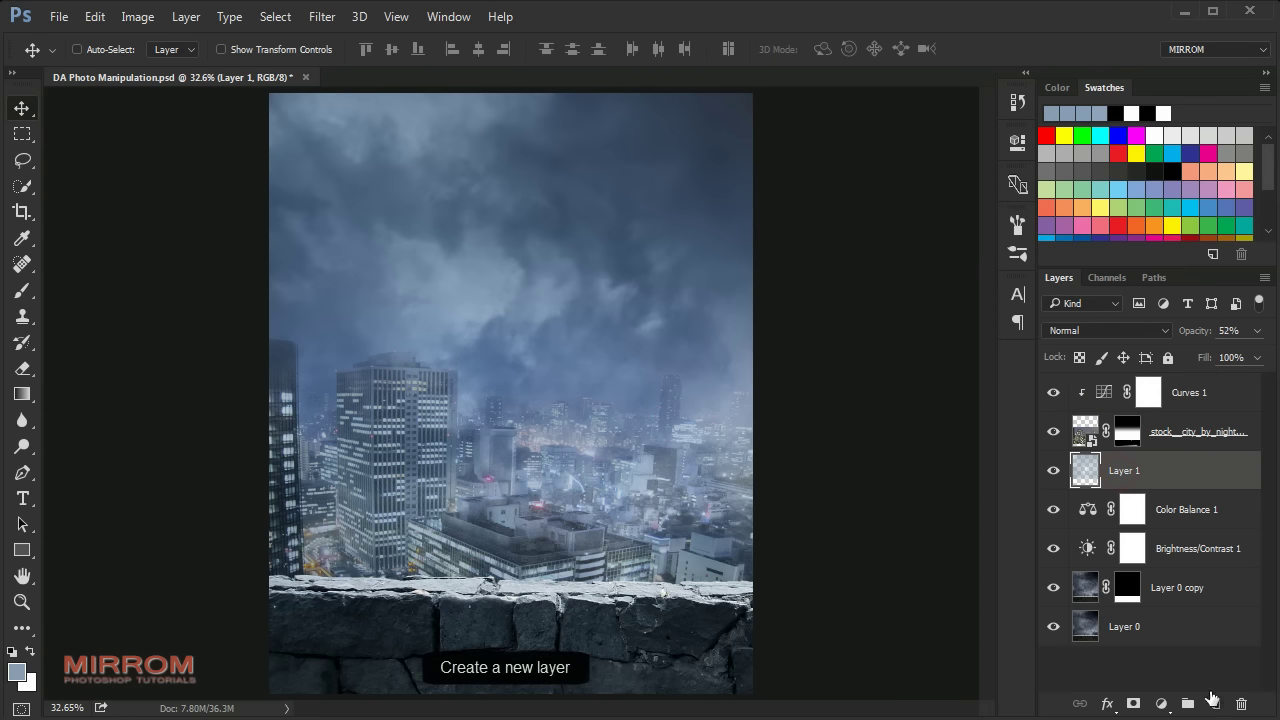
{"action": "left_click", "coordinate": [1212, 700]}
{"action": "key", "text": "b"}
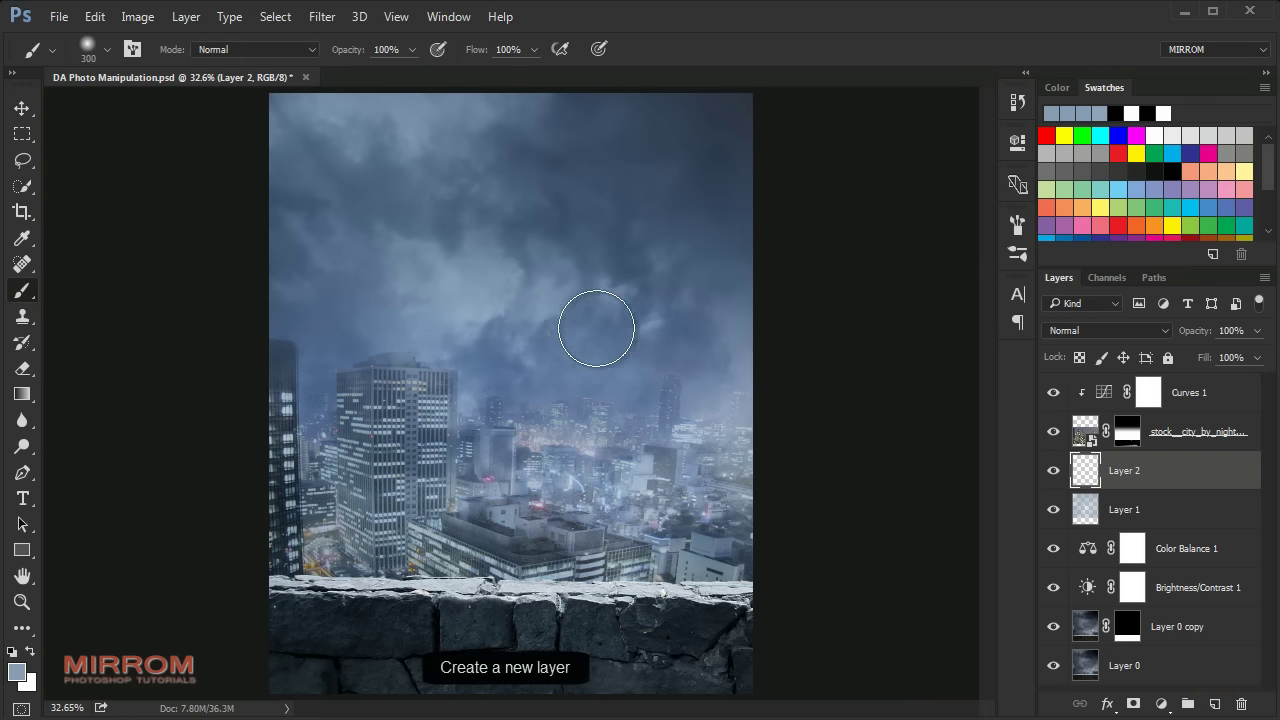
{"action": "left_click", "coordinate": [715, 157], "text": "alt"}
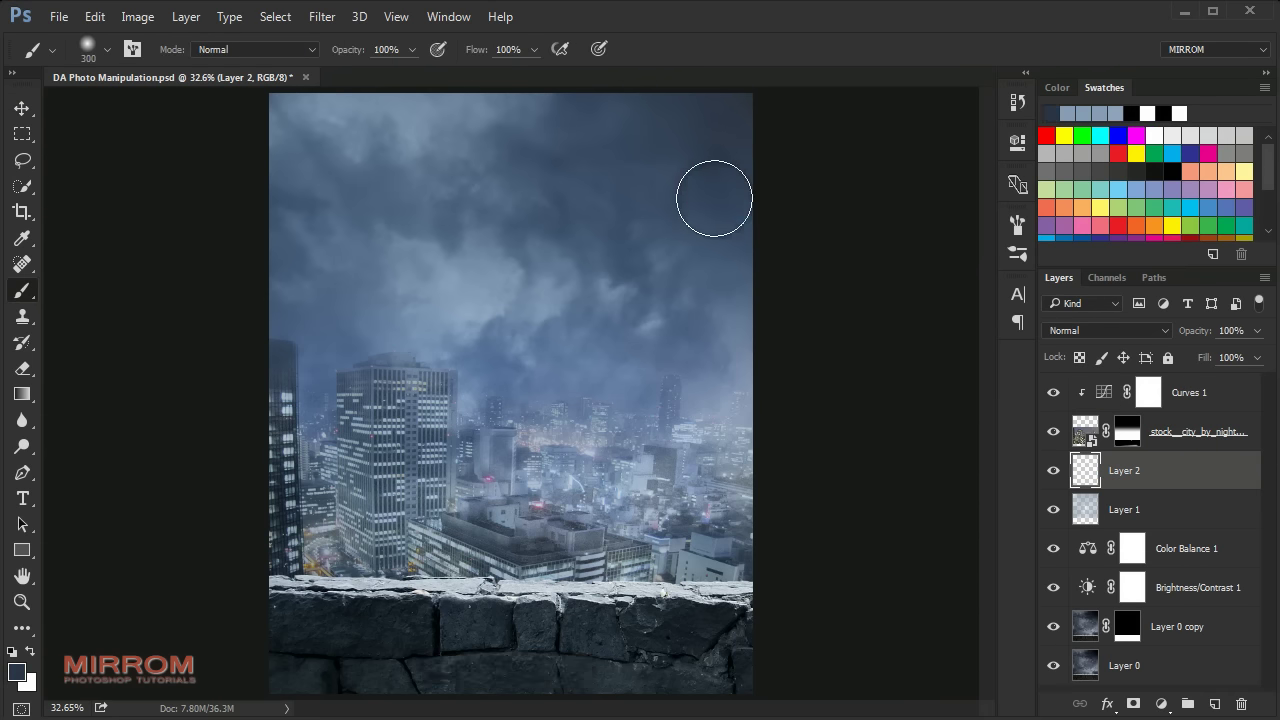
{"action": "left_click", "coordinate": [726, 177]}
{"action": "left_click", "coordinate": [720, 149], "text": "alt"}
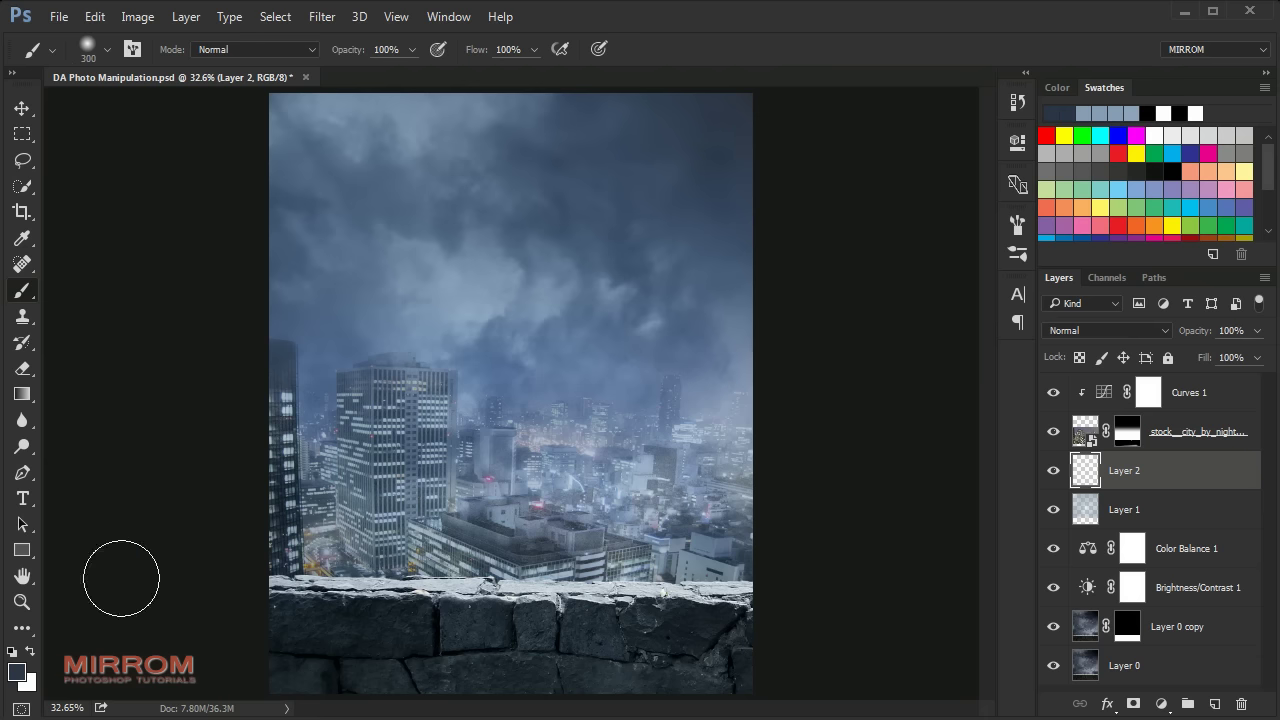
{"action": "left_click", "coordinate": [16, 671]}
{"action": "left_click", "coordinate": [765, 478]}
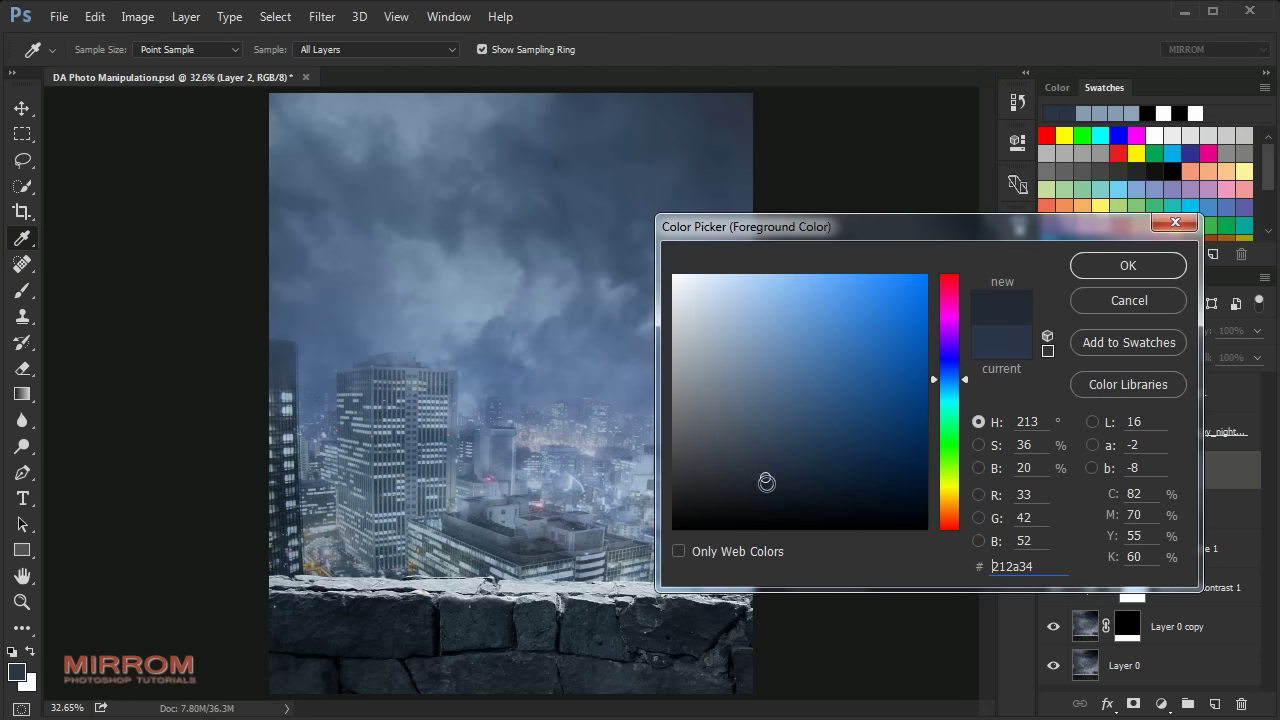
{"action": "left_click_drag", "start_coordinate": [766, 483], "coordinate": [761, 496]}
{"action": "key", "text": "Return"}
{"action": "key", "text": "b"}
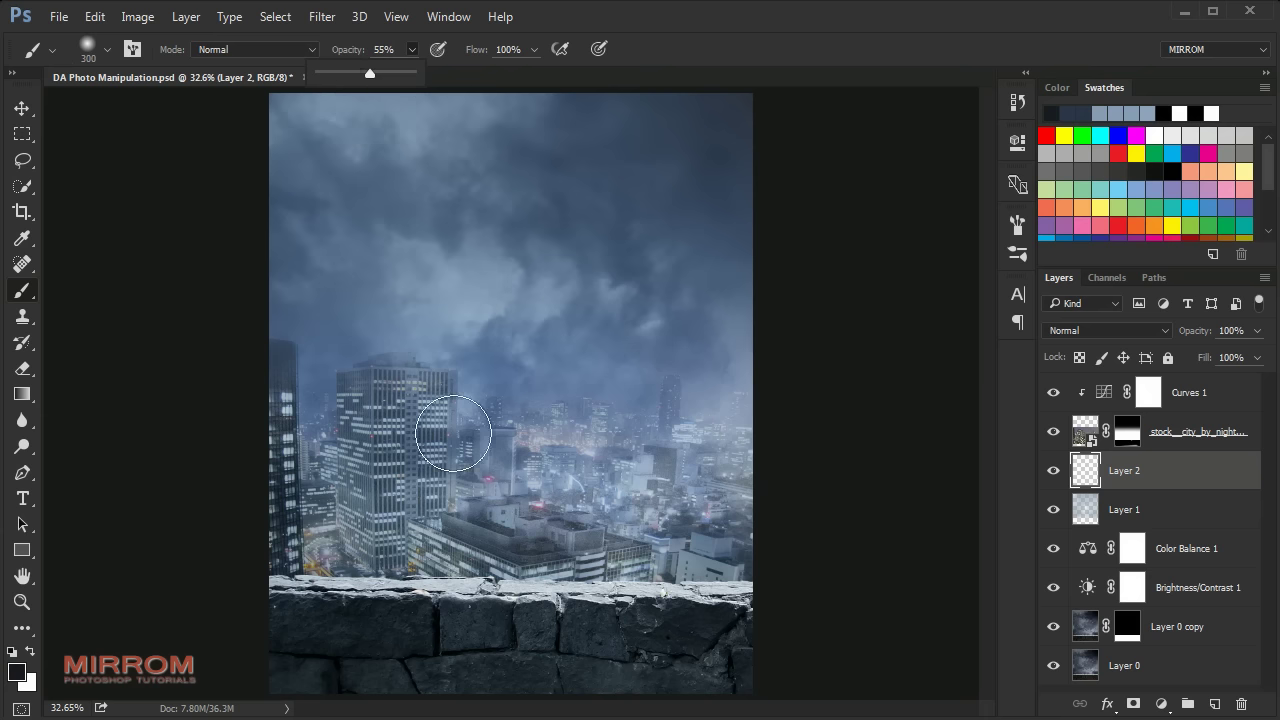
Step: With a 48% opacity brush, paint dark strokes across the hazy city and wall top
{"action": "left_click", "coordinate": [460, 470]}
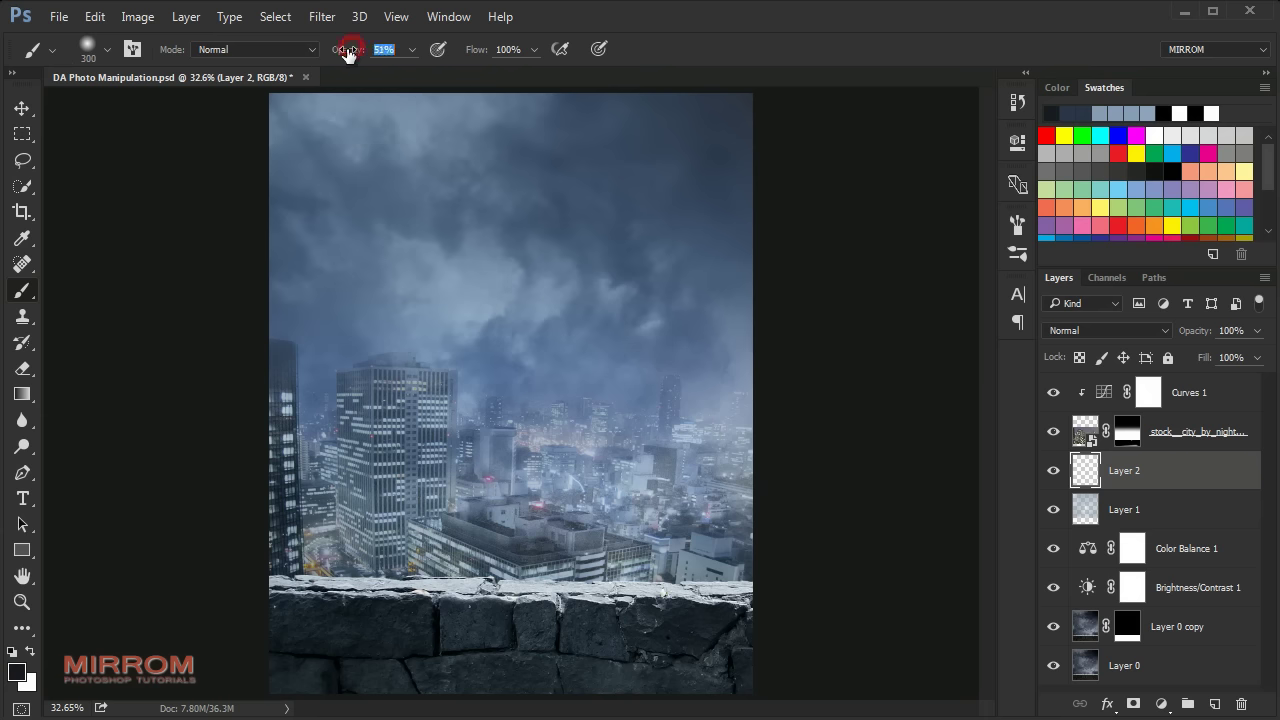
{"action": "left_click_drag", "start_coordinate": [348, 54], "coordinate": [342, 54]}
{"action": "key", "text": "bracketright"}
{"action": "key", "text": "bracketright"}
{"action": "key", "text": "bracketright"}
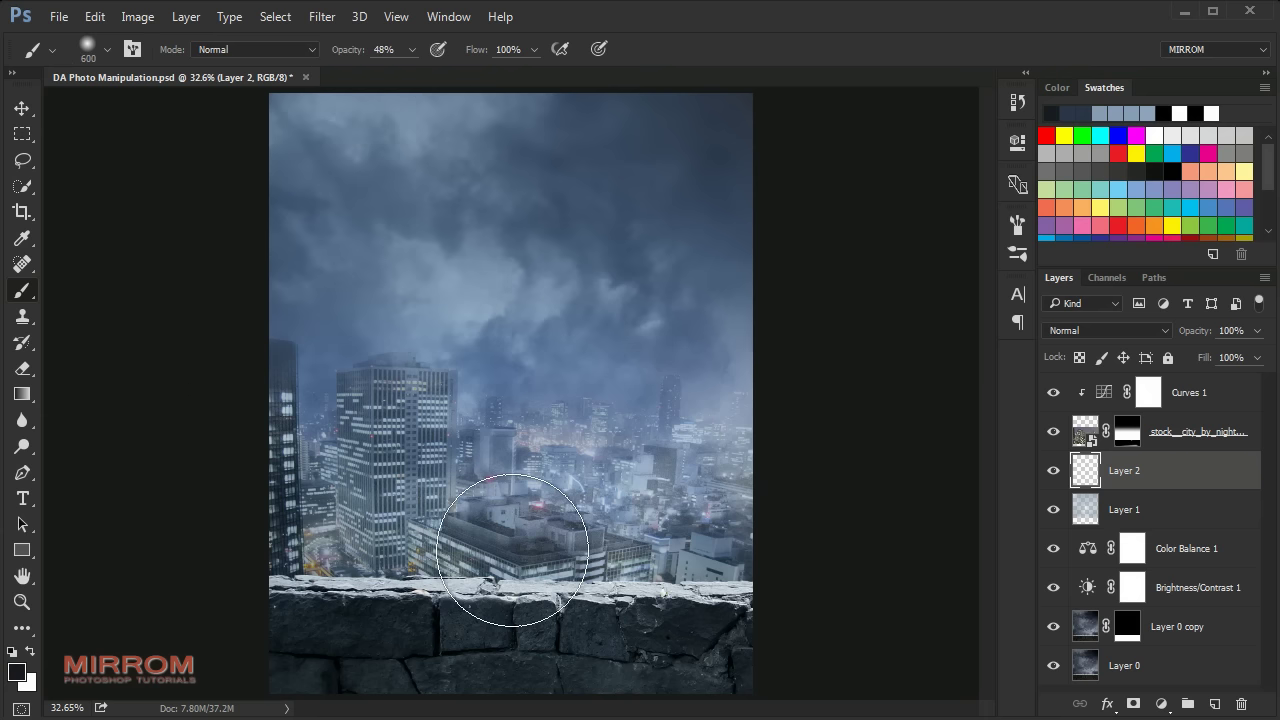
{"action": "left_click_drag", "start_coordinate": [512, 550], "coordinate": [330, 524]}
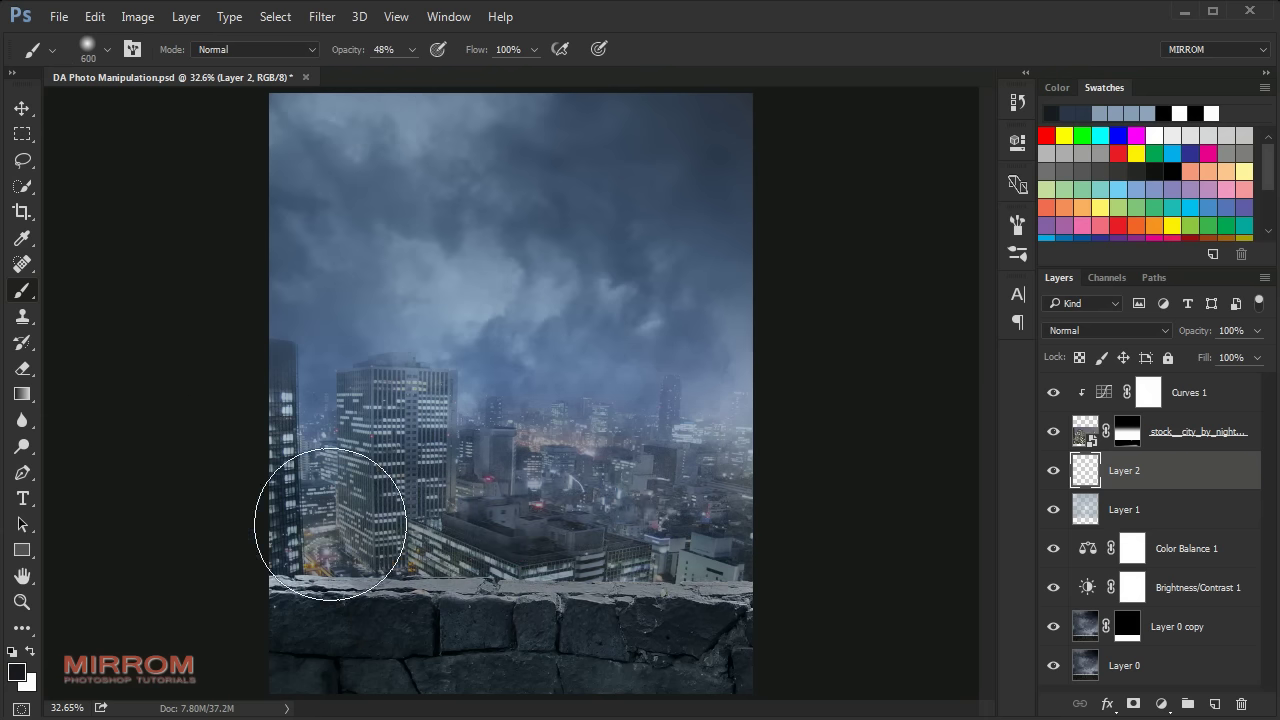
{"action": "key", "text": "bracketleft"}
{"action": "key", "text": "bracketleft"}
{"action": "mouse_move", "coordinate": [766, 457]}
{"action": "left_mouse_down"}
{"action": "mouse_move", "coordinate": [400, 514]}
{"action": "mouse_move", "coordinate": [166, 586]}
{"action": "left_mouse_up"}
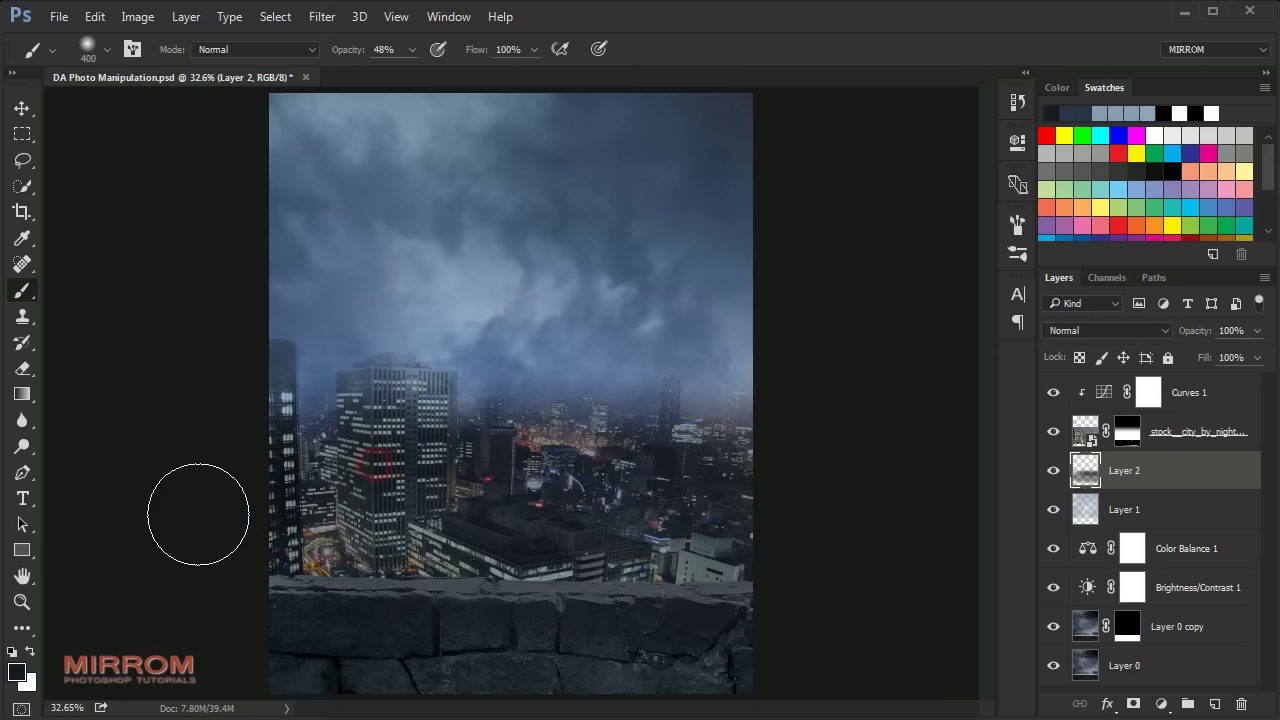
{"action": "left_click_drag", "start_coordinate": [198, 514], "coordinate": [760, 580]}
Step: Soften Layer 2's opacity and darken more haze toward the tall building and right edge
{"action": "left_click_drag", "start_coordinate": [1200, 337], "coordinate": [1202, 338]}
{"action": "type", "text": "93"}
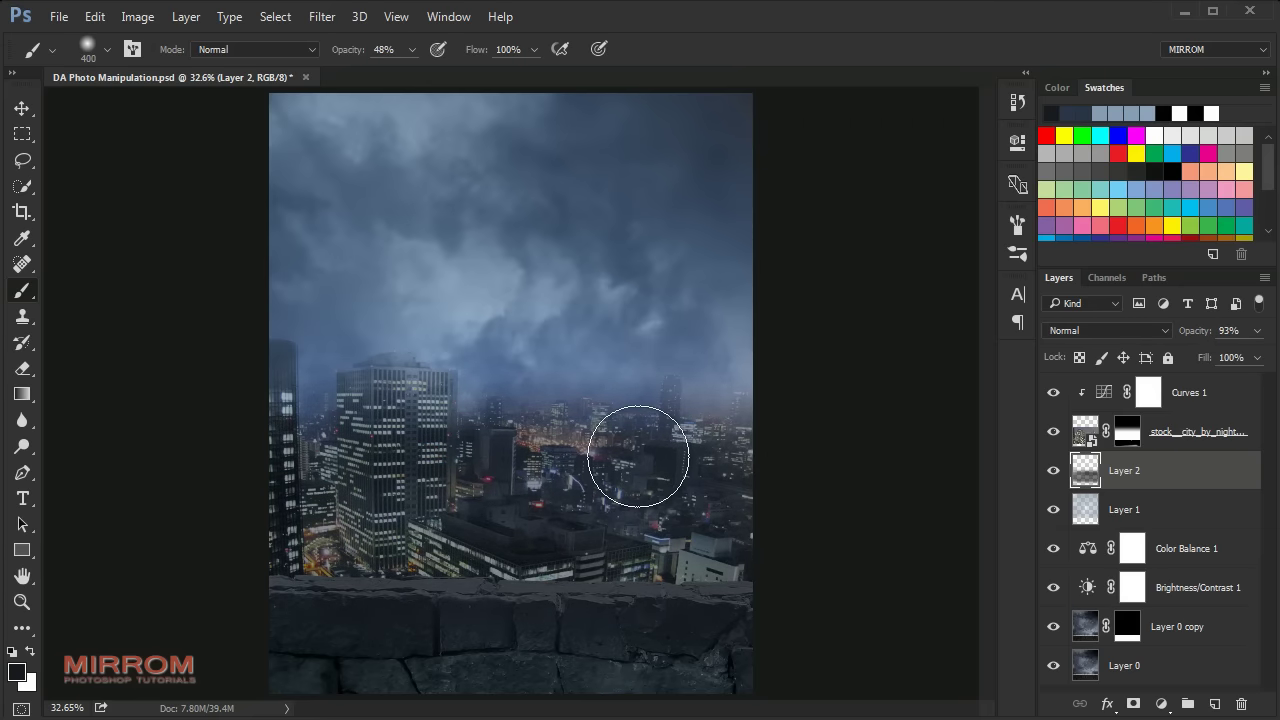
{"action": "left_click_drag", "start_coordinate": [391, 409], "coordinate": [414, 449]}
{"action": "key", "text": "bracketleft"}
{"action": "key", "text": "bracketleft"}
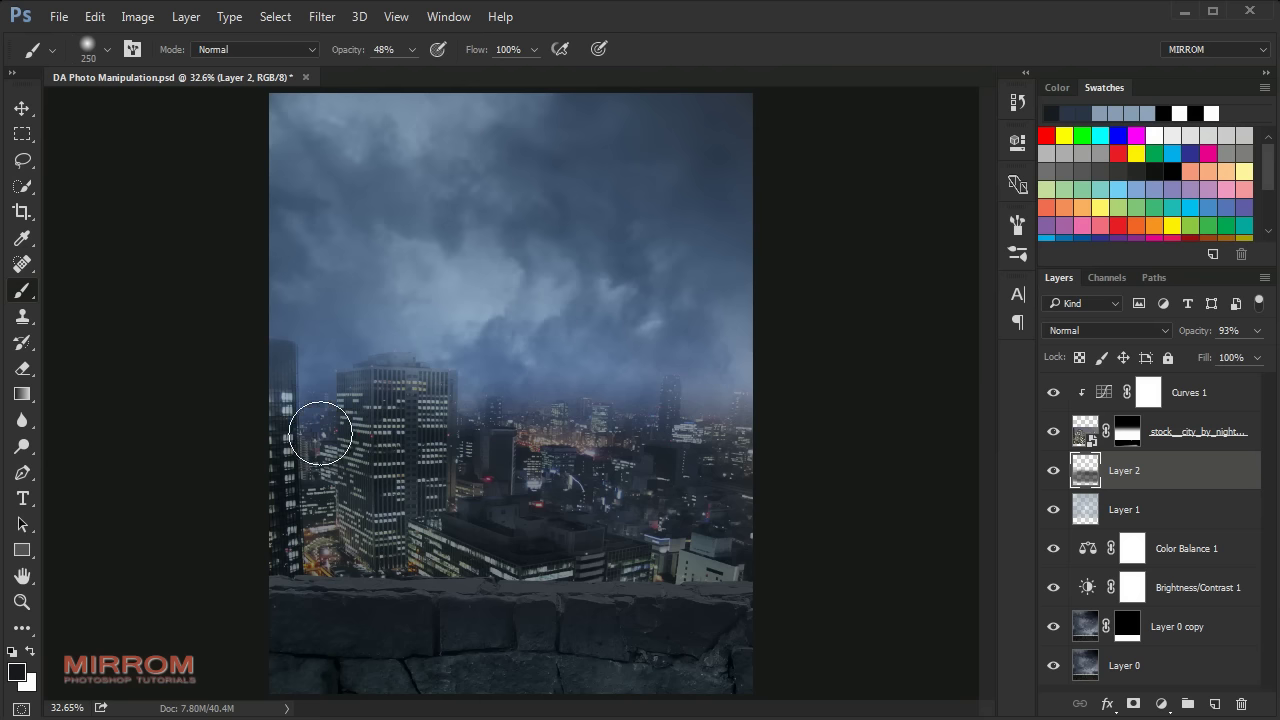
{"action": "mouse_move", "coordinate": [545, 447]}
{"action": "left_mouse_down"}
{"action": "mouse_move", "coordinate": [743, 470]}
{"action": "mouse_move", "coordinate": [823, 460]}
{"action": "left_mouse_up"}
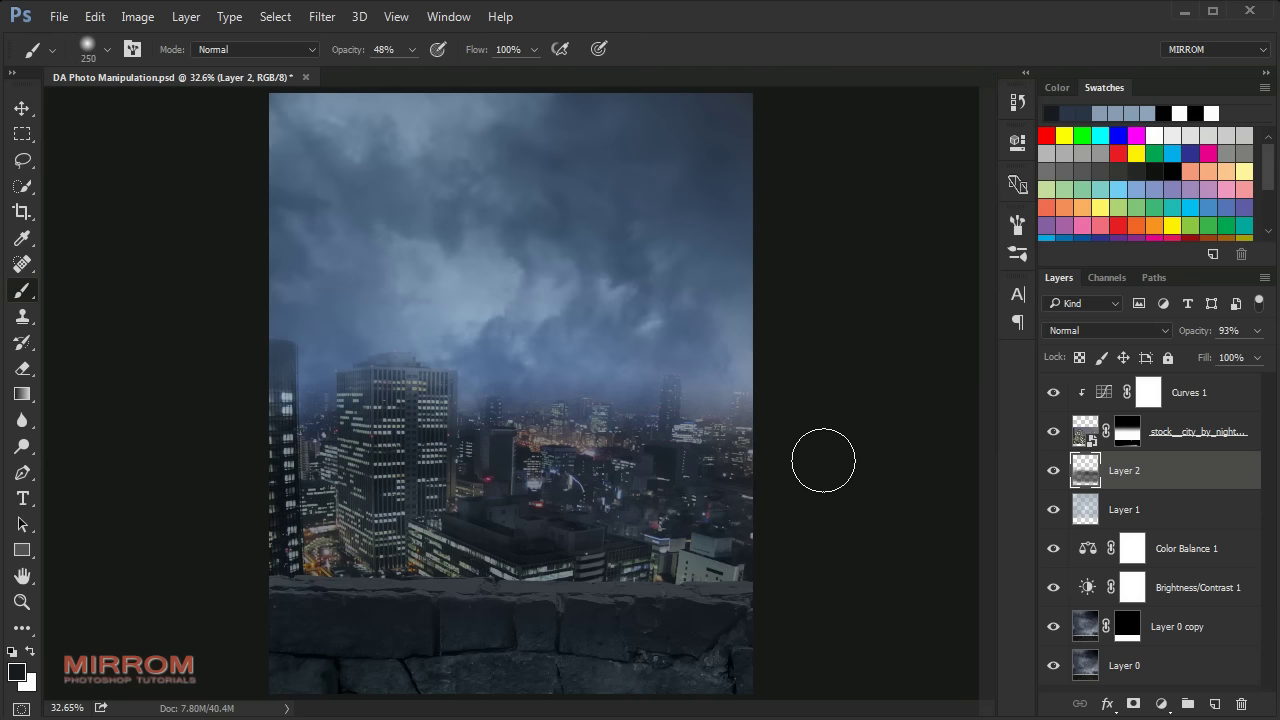
{"action": "left_click", "coordinate": [1055, 476]}
Step: Load the Layer 0 copy wall mask, erase the darkening from the ledge top, and deselect
{"action": "left_click", "coordinate": [1127, 641], "text": "ctrl"}
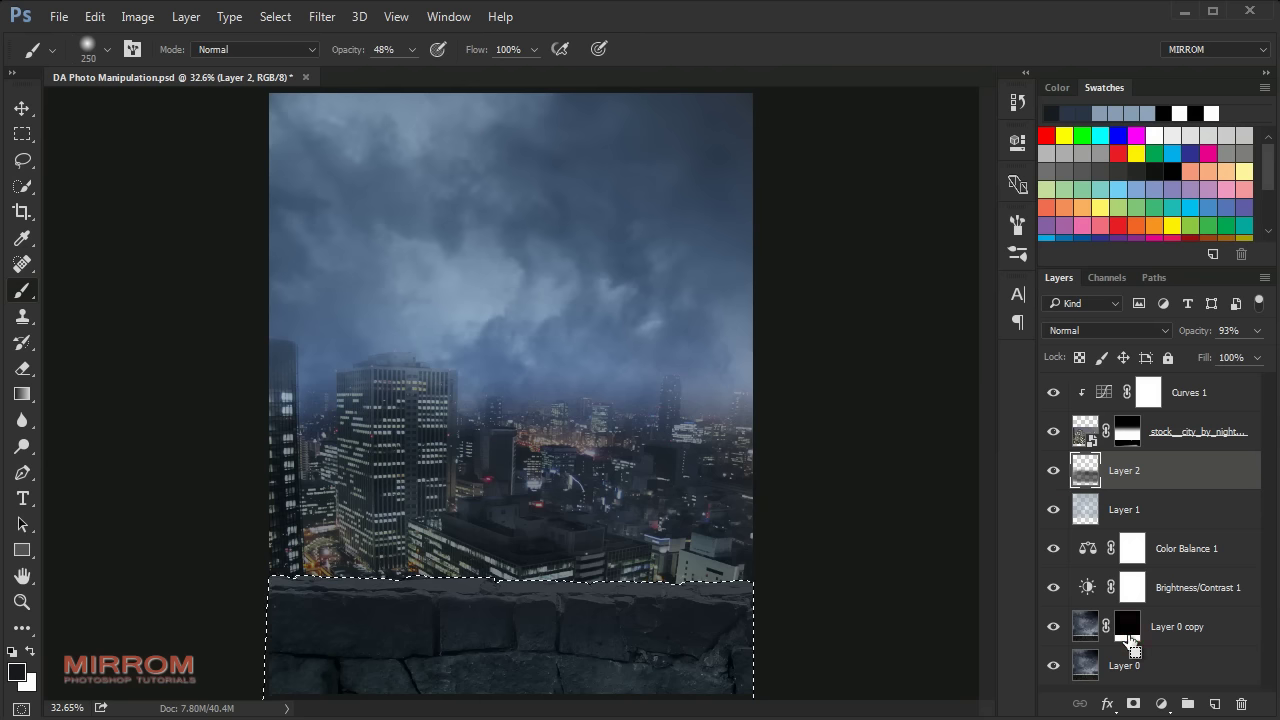
{"action": "left_click", "coordinate": [1086, 470]}
{"action": "left_click", "coordinate": [22, 368]}
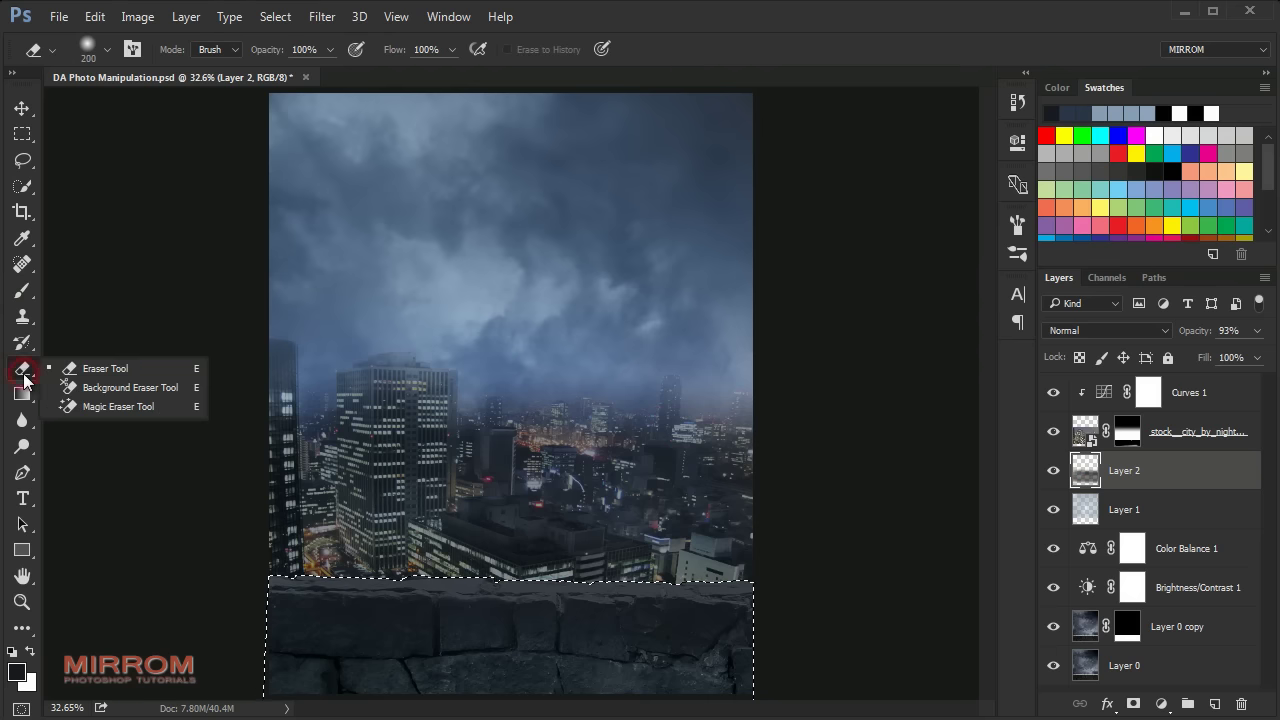
{"action": "left_click", "coordinate": [63, 366]}
{"action": "left_click_drag", "start_coordinate": [243, 591], "coordinate": [711, 597]}
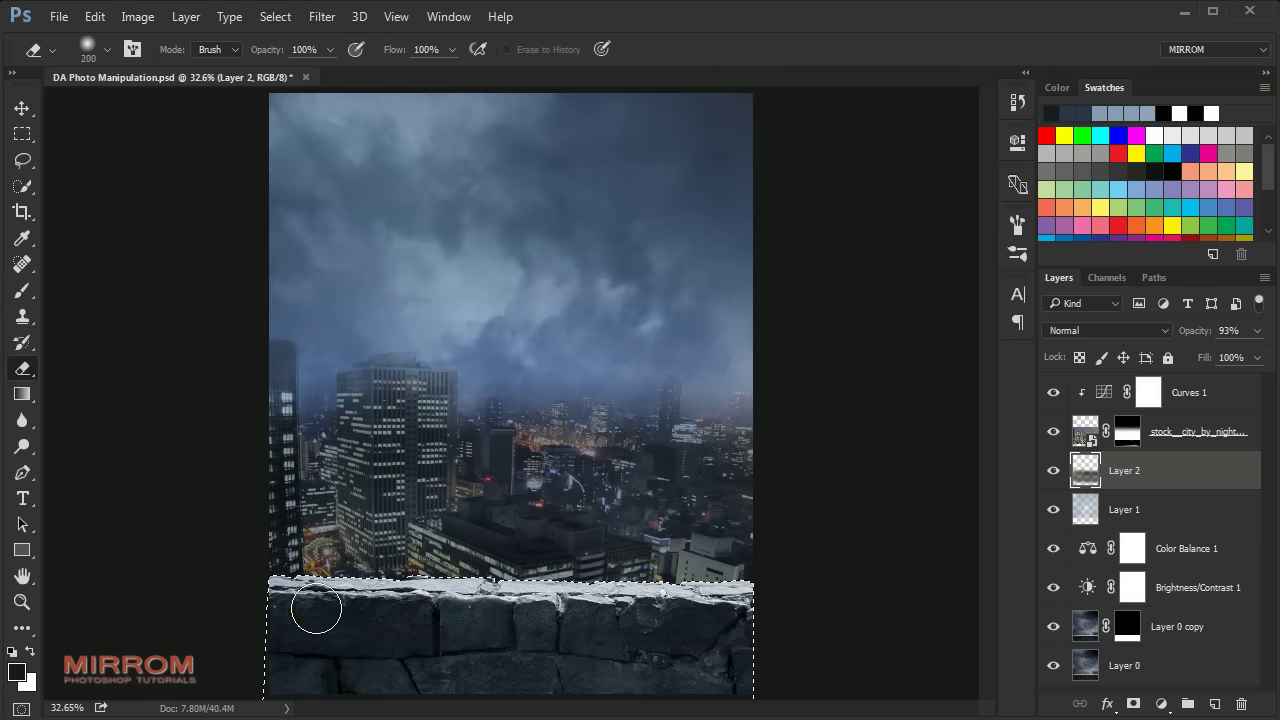
{"action": "key", "text": "bracketright"}
{"action": "key", "text": "bracketright"}
{"action": "key", "text": "bracketright"}
{"action": "key", "text": "bracketright"}
{"action": "left_click", "coordinate": [775, 651]}
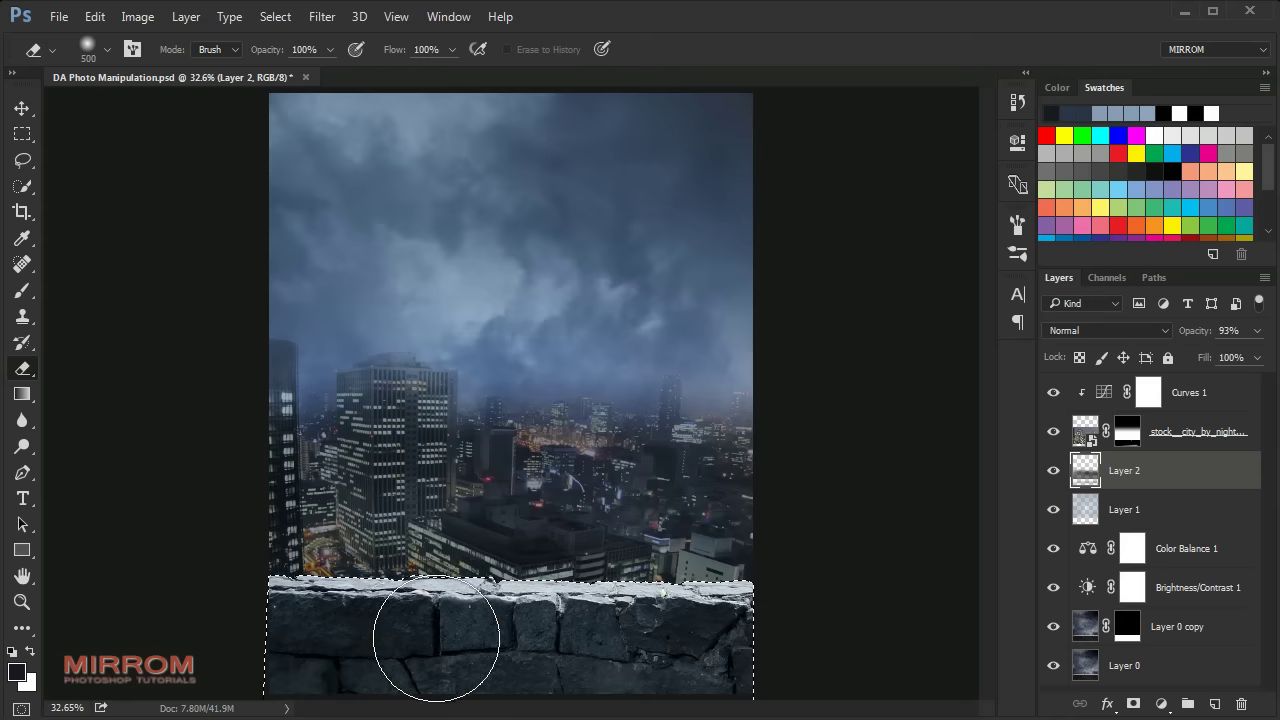
{"action": "key", "text": "ctrl+d"}
{"action": "key", "text": "v"}
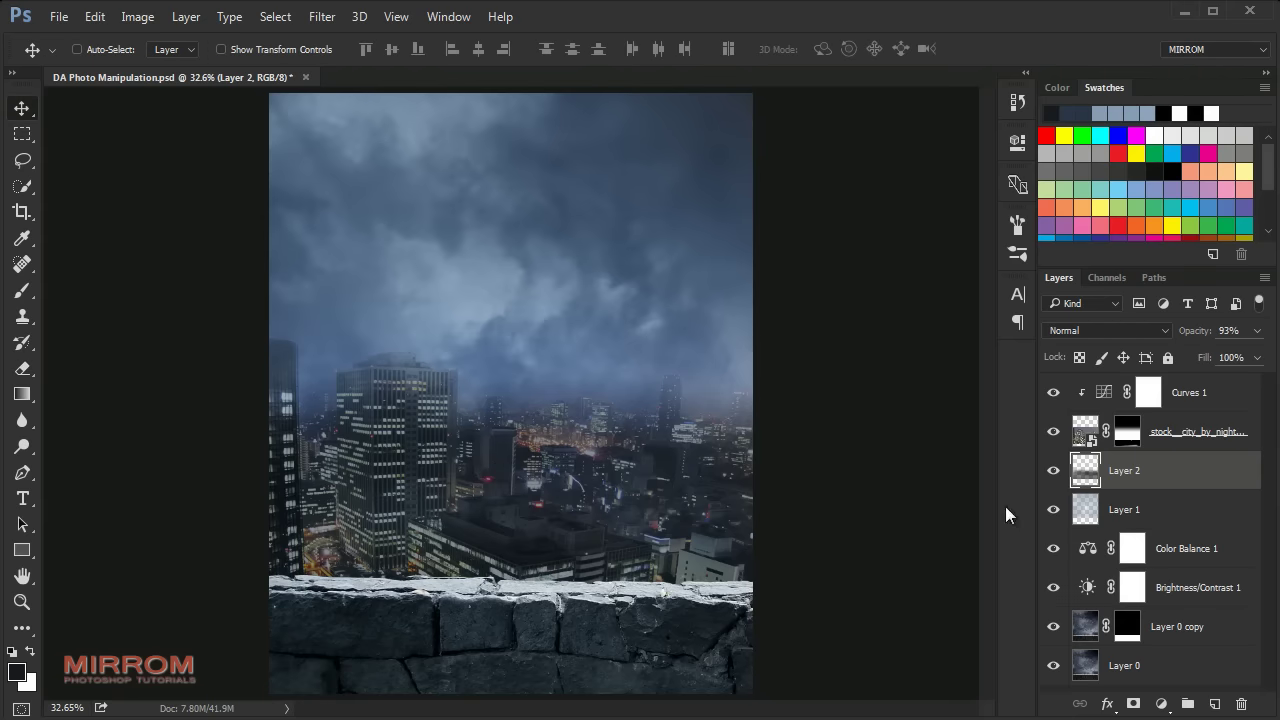
{"action": "left_click", "coordinate": [1053, 470]}
Step: Add Layer 3 above Curves 1 and fill it with 50% Gray
{"action": "left_click", "coordinate": [1186, 398]}
{"action": "left_click", "coordinate": [1053, 392]}
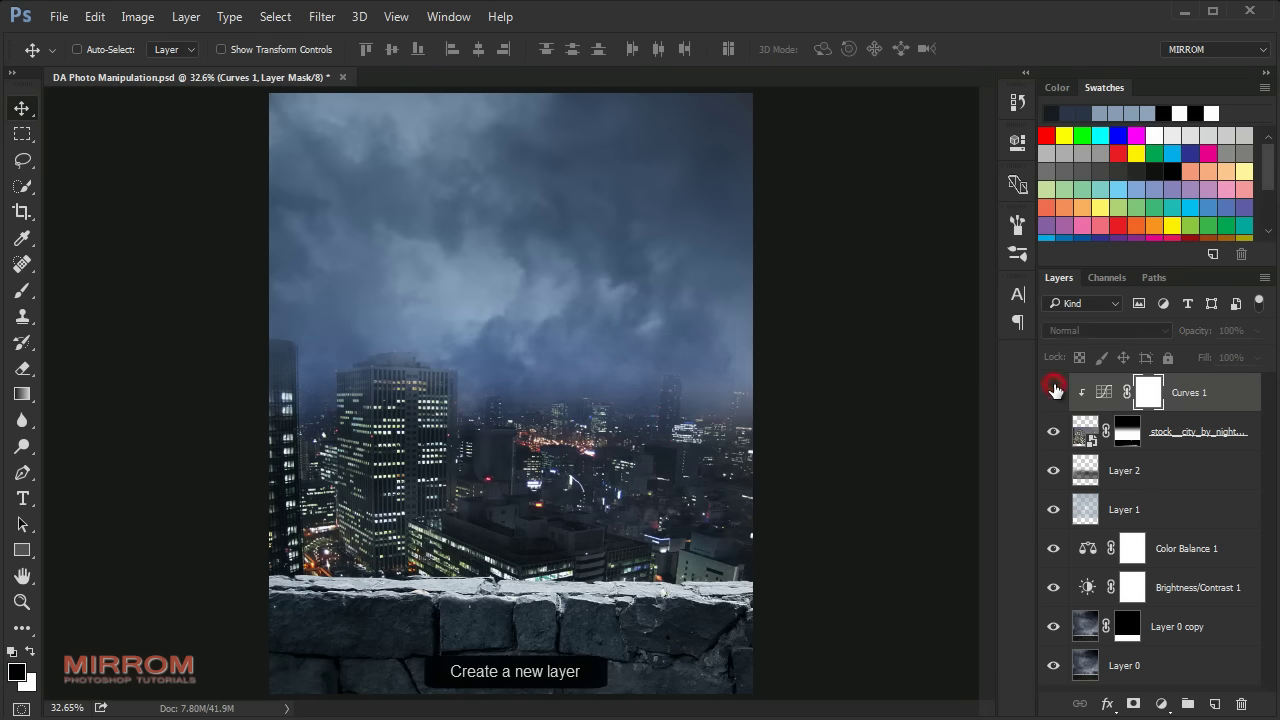
{"action": "left_click", "coordinate": [1215, 705]}
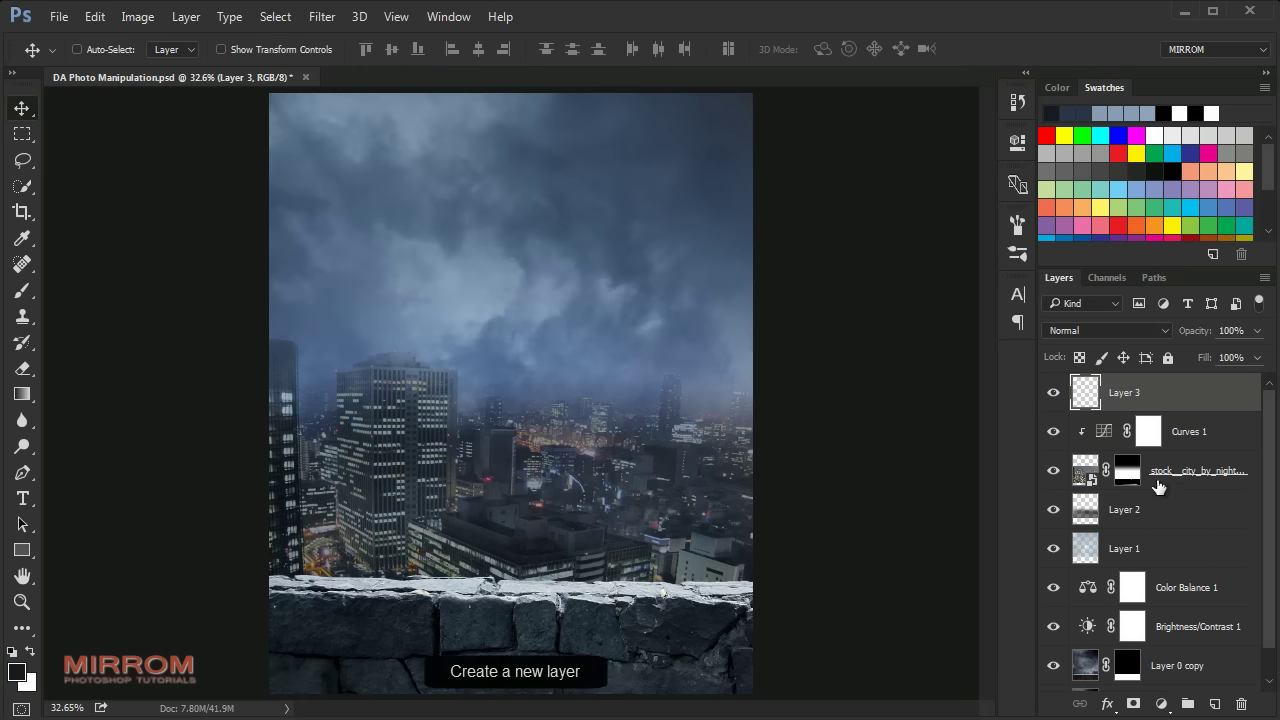
{"action": "key", "text": "shift+F5"}
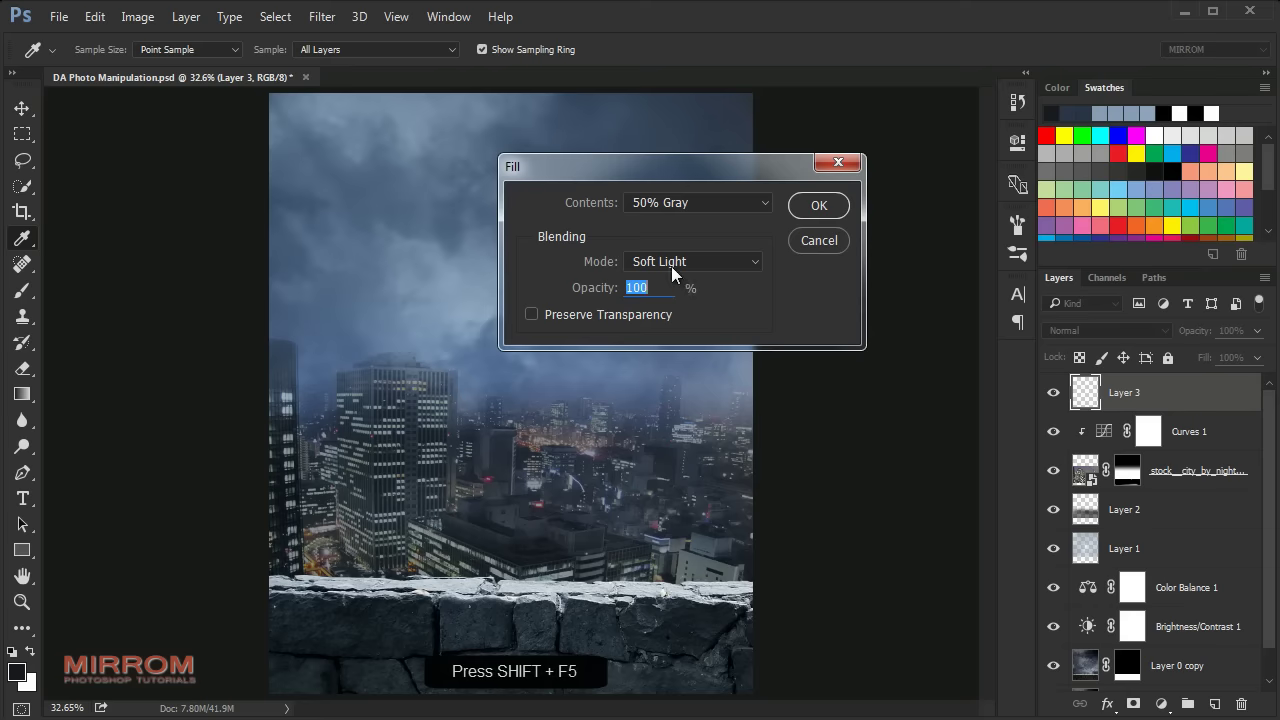
{"action": "left_click", "coordinate": [671, 266]}
{"action": "left_click", "coordinate": [667, 204]}
{"action": "left_click", "coordinate": [660, 347]}
{"action": "left_click", "coordinate": [816, 203]}
{"action": "key", "text": "v"}
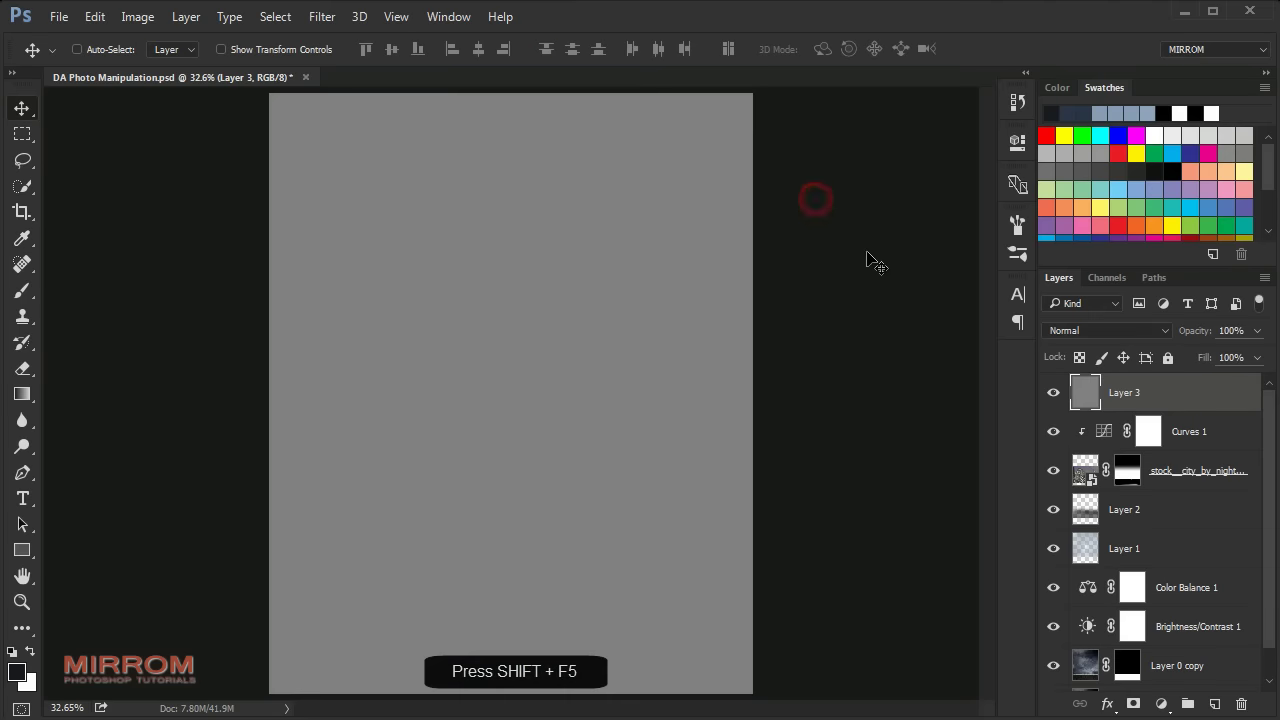
Step: Set Layer 3 to Overlay, load the stone wall selection, and zoom to 50%
{"action": "left_click", "coordinate": [1075, 330]}
{"action": "left_click", "coordinate": [1100, 212]}
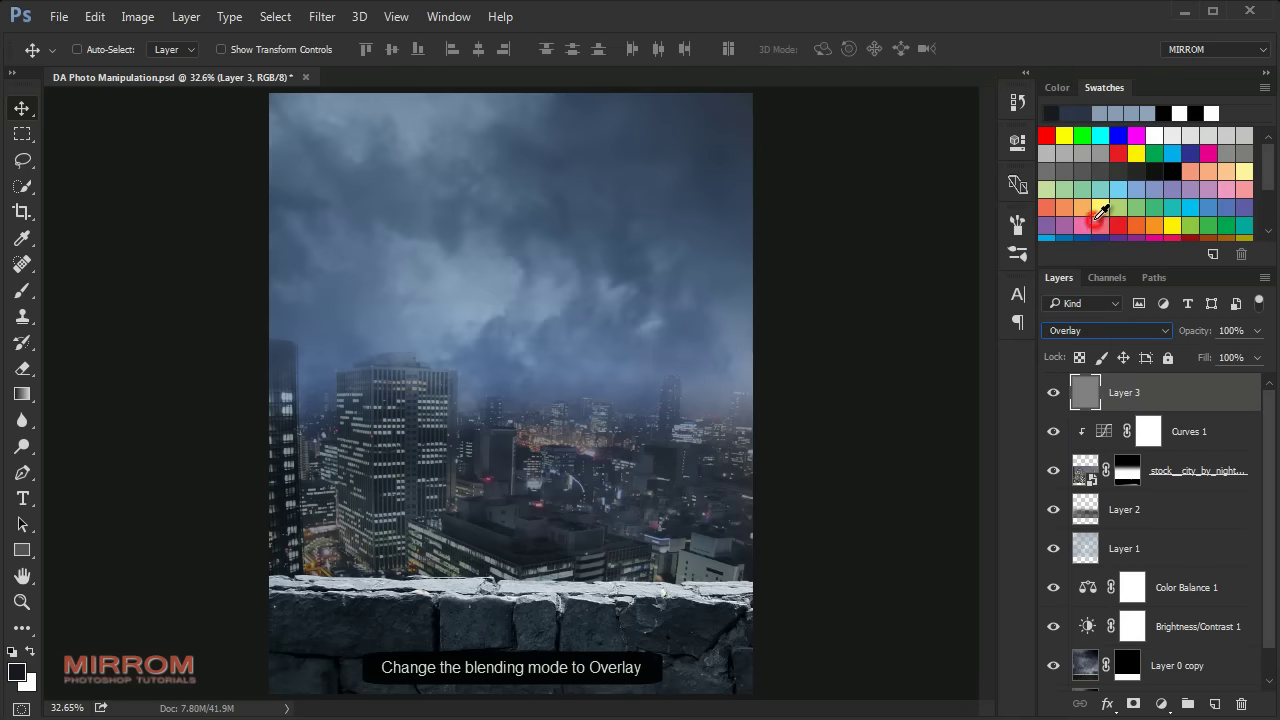
{"action": "scroll", "coordinate": [1119, 540], "scroll_direction": "down", "scroll_amount": 2}
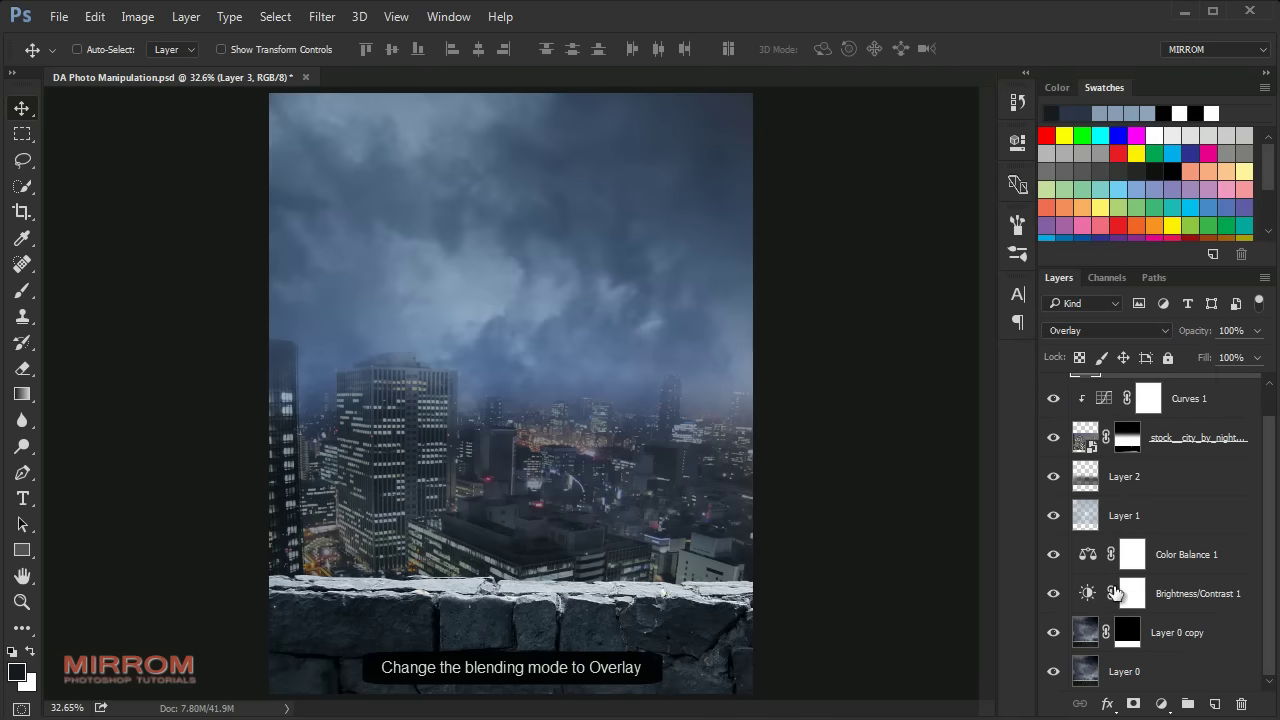
{"action": "left_click", "coordinate": [1127, 645], "text": "ctrl"}
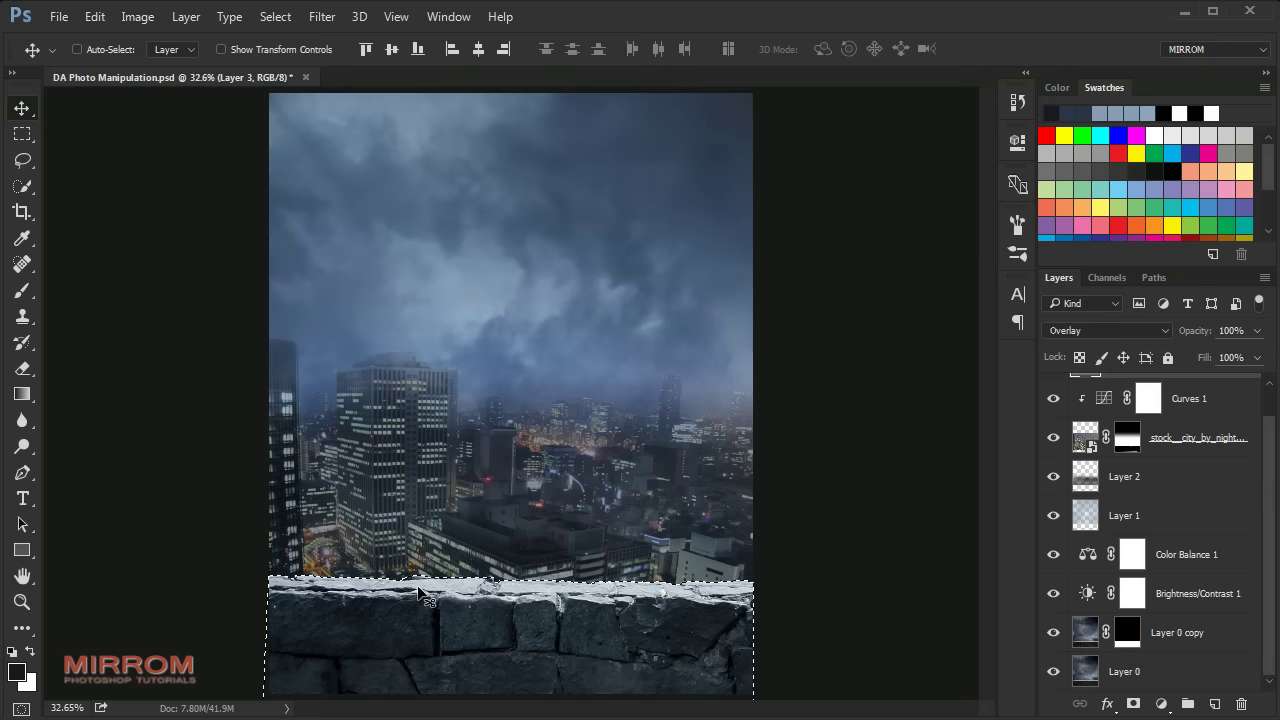
{"action": "scroll", "coordinate": [1093, 448], "scroll_direction": "up", "scroll_amount": 2}
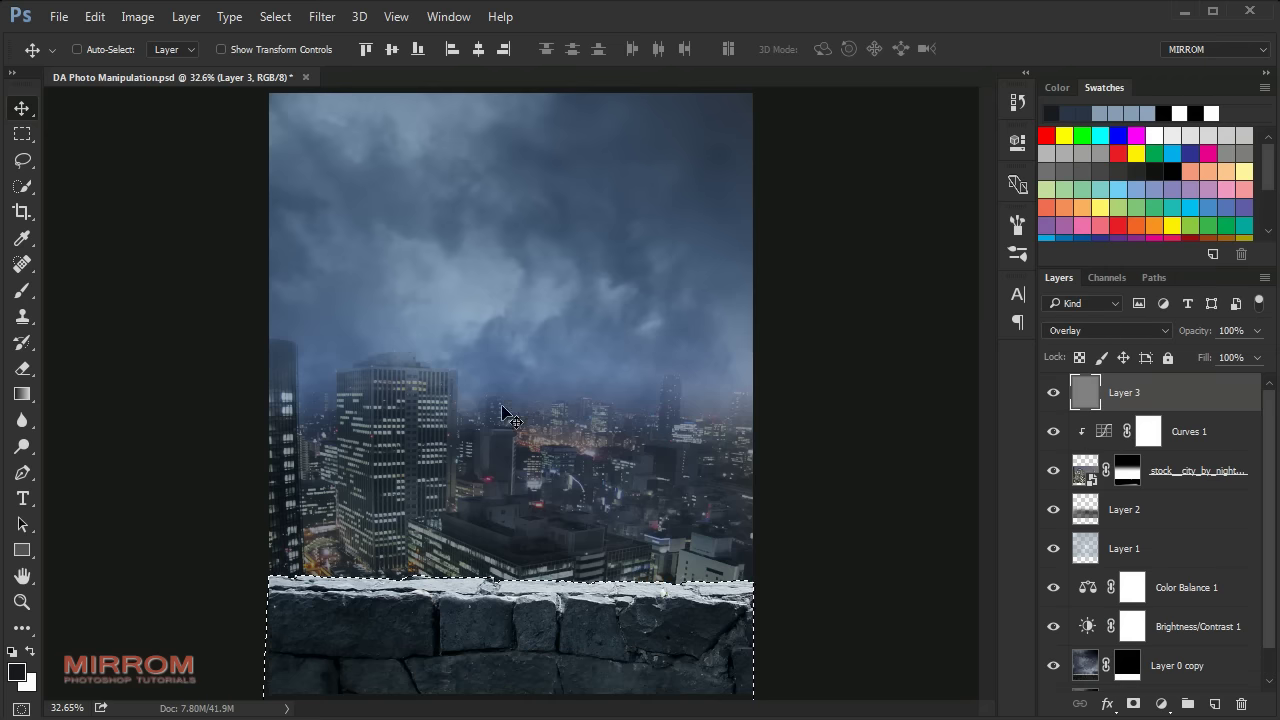
{"action": "left_click", "coordinate": [560, 500], "text": "ctrl"}
{"action": "left_click", "coordinate": [560, 500], "text": "ctrl"}
{"action": "scroll", "coordinate": [560, 500], "scroll_direction": "down", "scroll_amount": 2}
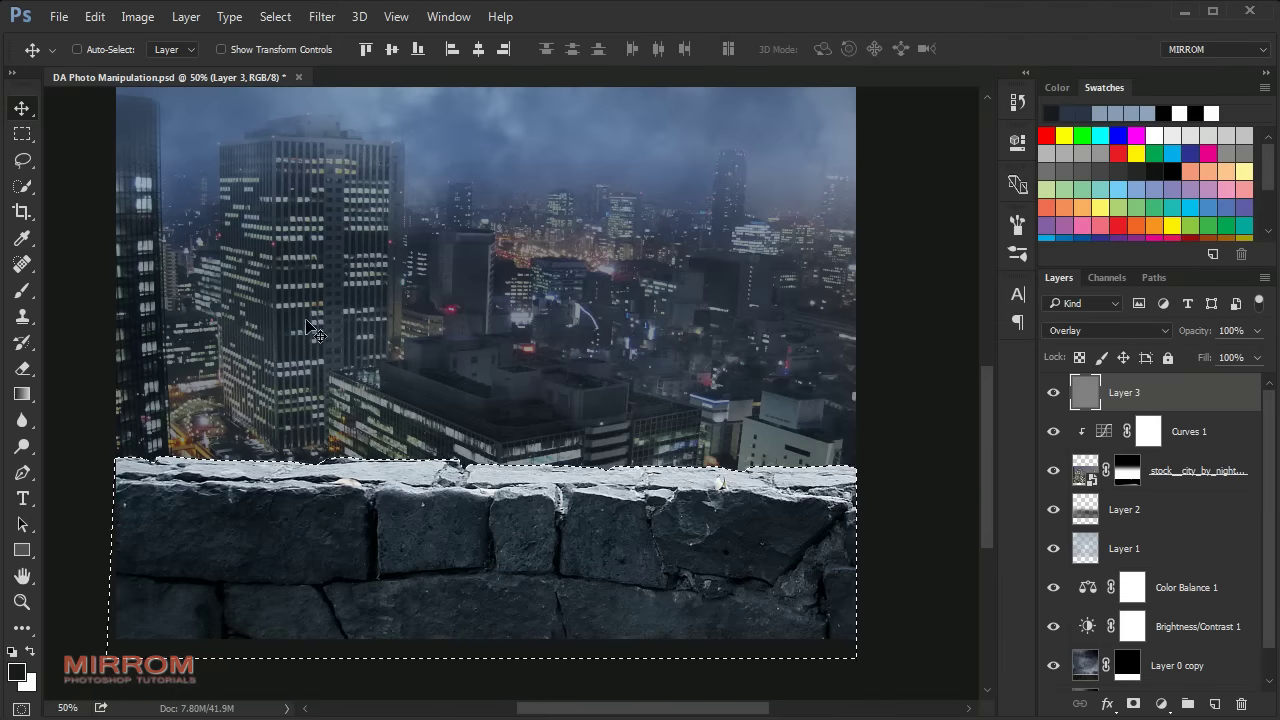
Step: Burn the stone wall's lower and upper parts darker at 75% exposure
{"action": "left_click", "coordinate": [22, 446]}
{"action": "left_click", "coordinate": [90, 464]}
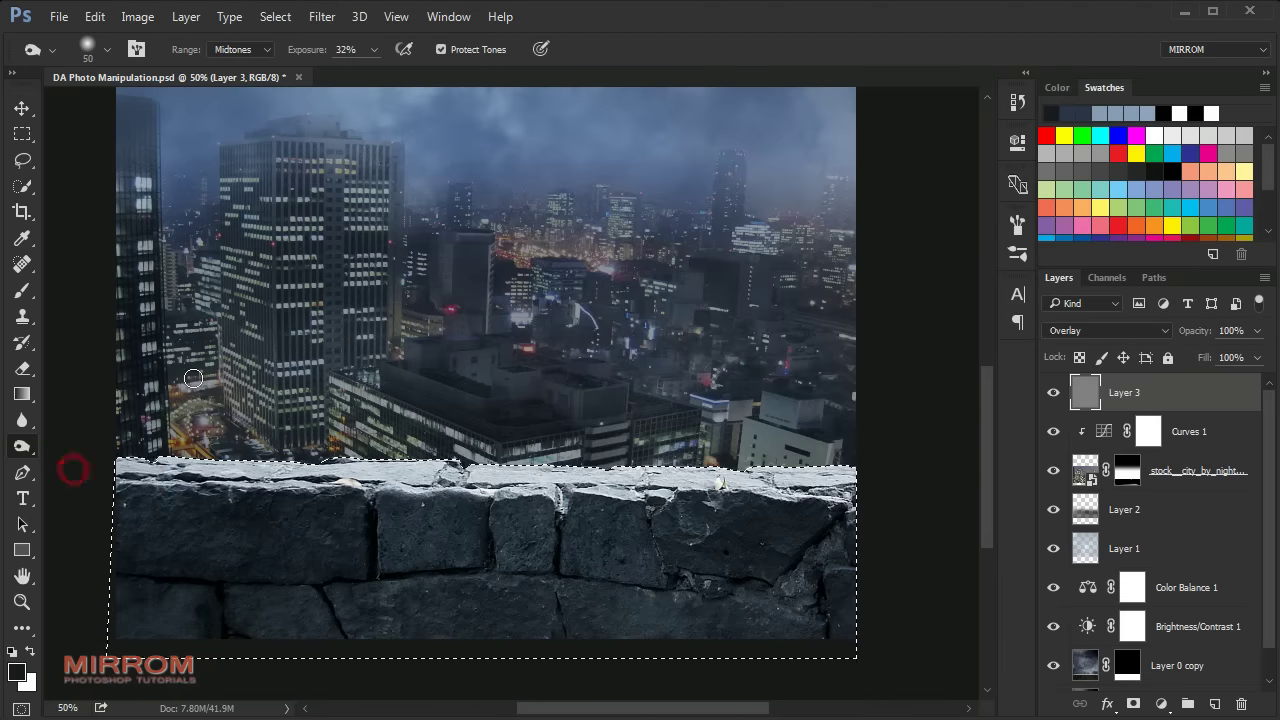
{"action": "left_click", "coordinate": [373, 49]}
{"action": "left_click_drag", "start_coordinate": [404, 81], "coordinate": [412, 84]}
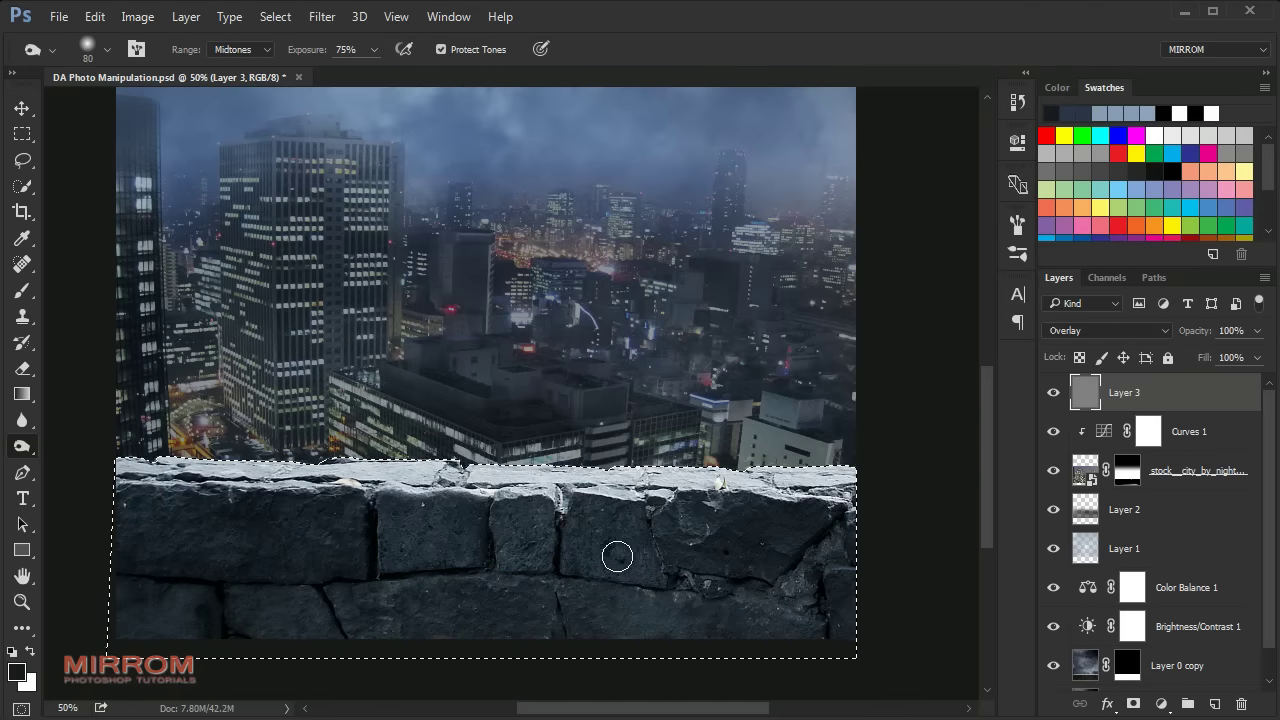
{"action": "key", "text": "bracketright"}
{"action": "key", "text": "bracketright"}
{"action": "key", "text": "bracketright"}
{"action": "key", "text": "bracketright"}
{"action": "key", "text": "bracketright"}
{"action": "key", "text": "bracketright"}
{"action": "key", "text": "bracketright"}
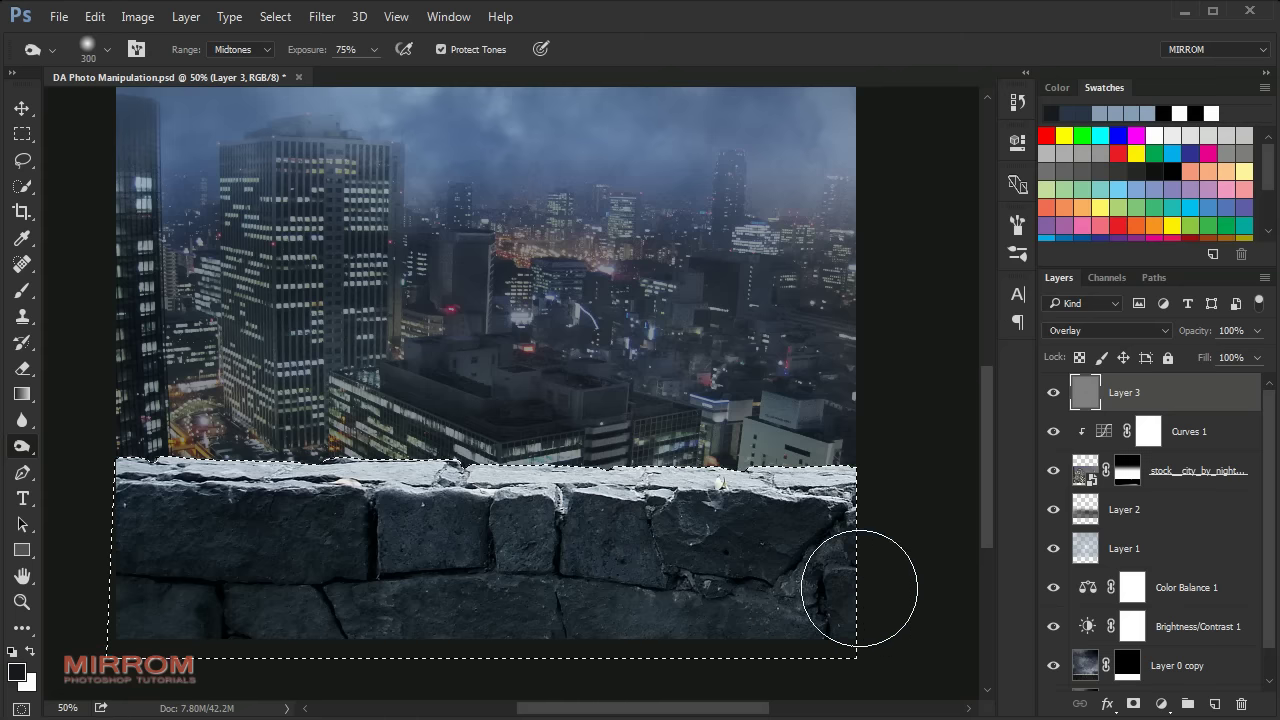
{"action": "left_click_drag", "start_coordinate": [857, 588], "coordinate": [143, 614]}
{"action": "mouse_move", "coordinate": [850, 495]}
{"action": "left_mouse_down"}
{"action": "mouse_move", "coordinate": [171, 491]}
{"action": "mouse_move", "coordinate": [880, 531]}
{"action": "left_mouse_up"}
{"action": "key", "text": "bracketright"}
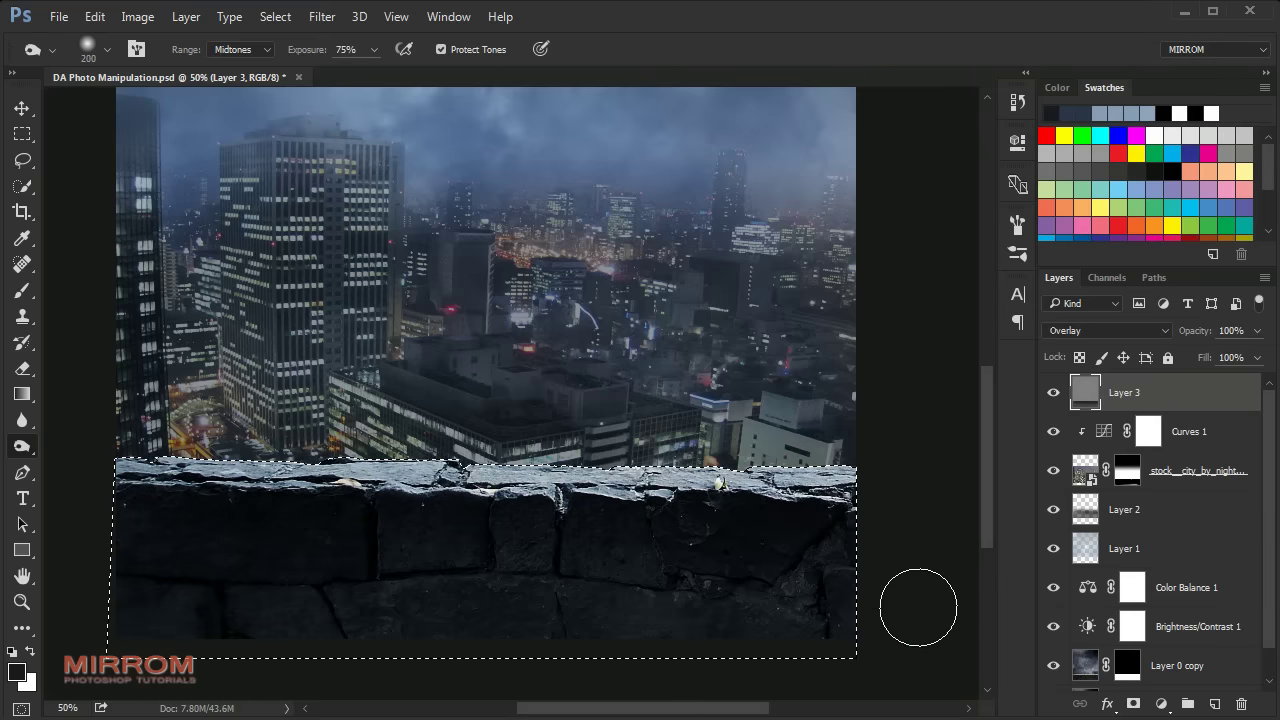
Step: Deselect the wall, compare with Layer 3 toggled, and fit the image in view
{"action": "key", "text": "ctrl+d"}
{"action": "key", "text": "v"}
{"action": "left_click", "coordinate": [1052, 394]}
{"action": "left_click", "coordinate": [1052, 394]}
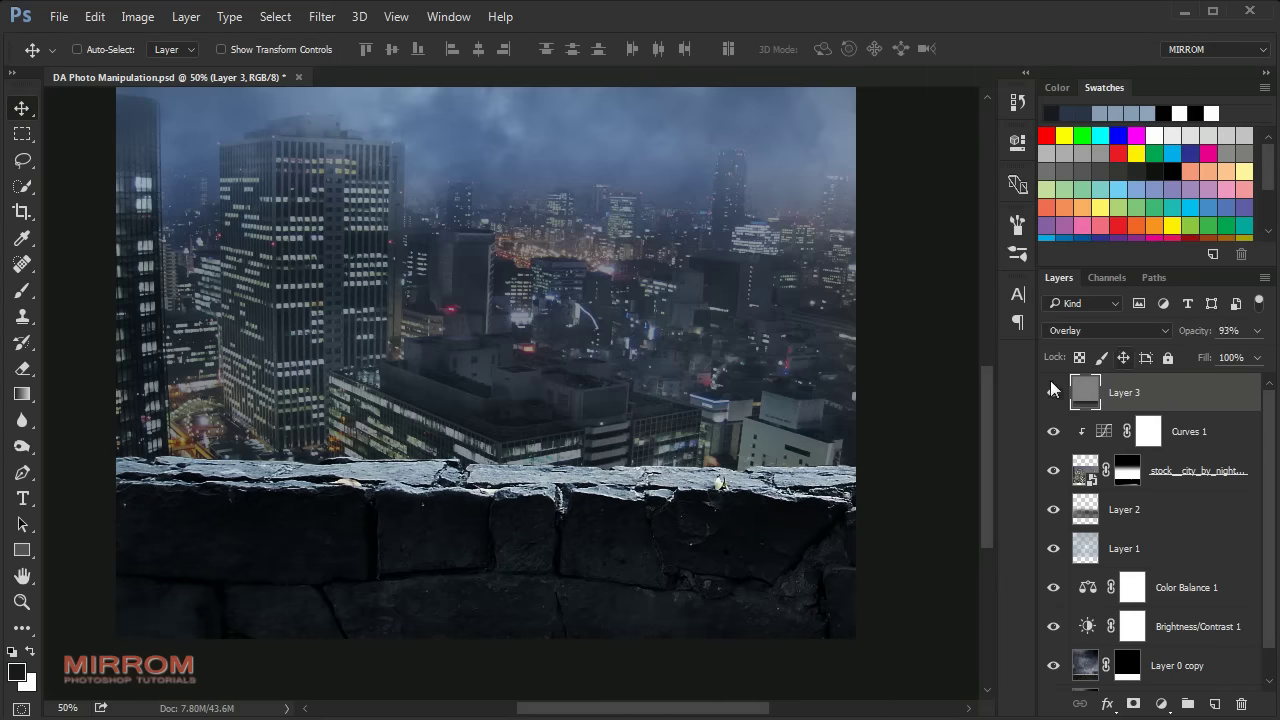
{"action": "key", "text": "ctrl+0"}
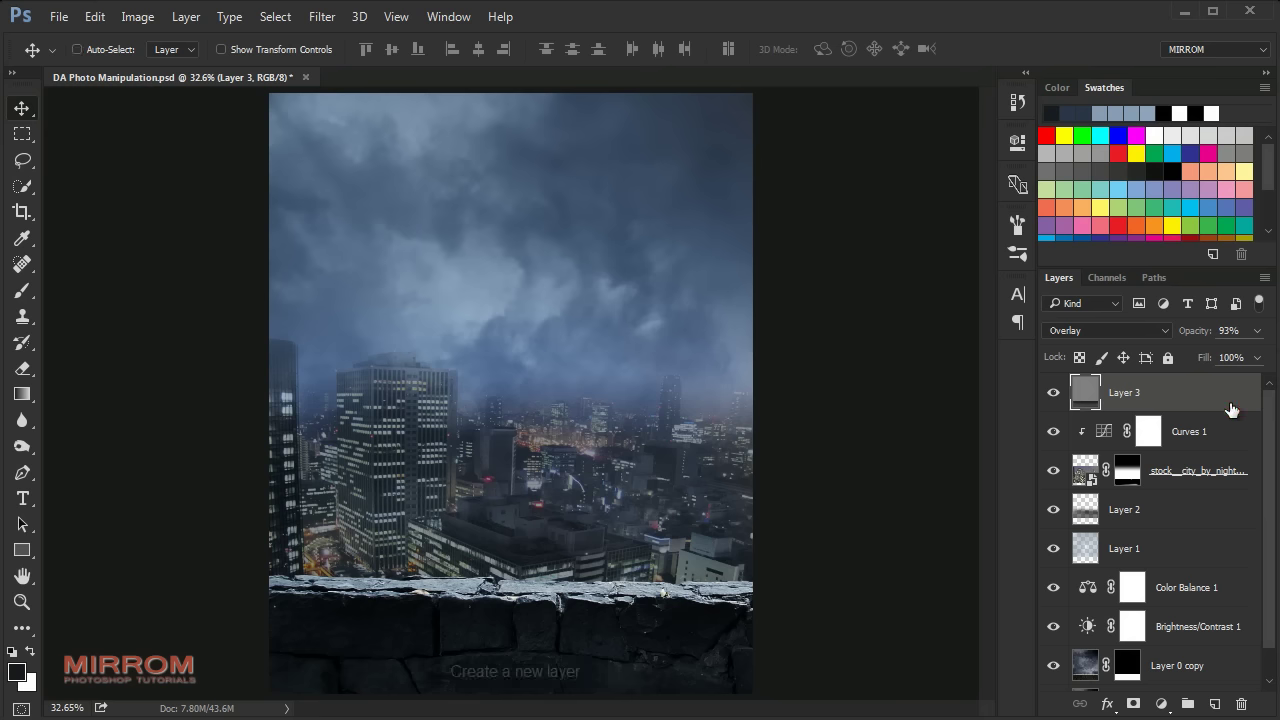
Step: On new Layer 4, set up a white 897 px moon brush at full opacity, sized 500
{"action": "left_click", "coordinate": [1214, 704]}
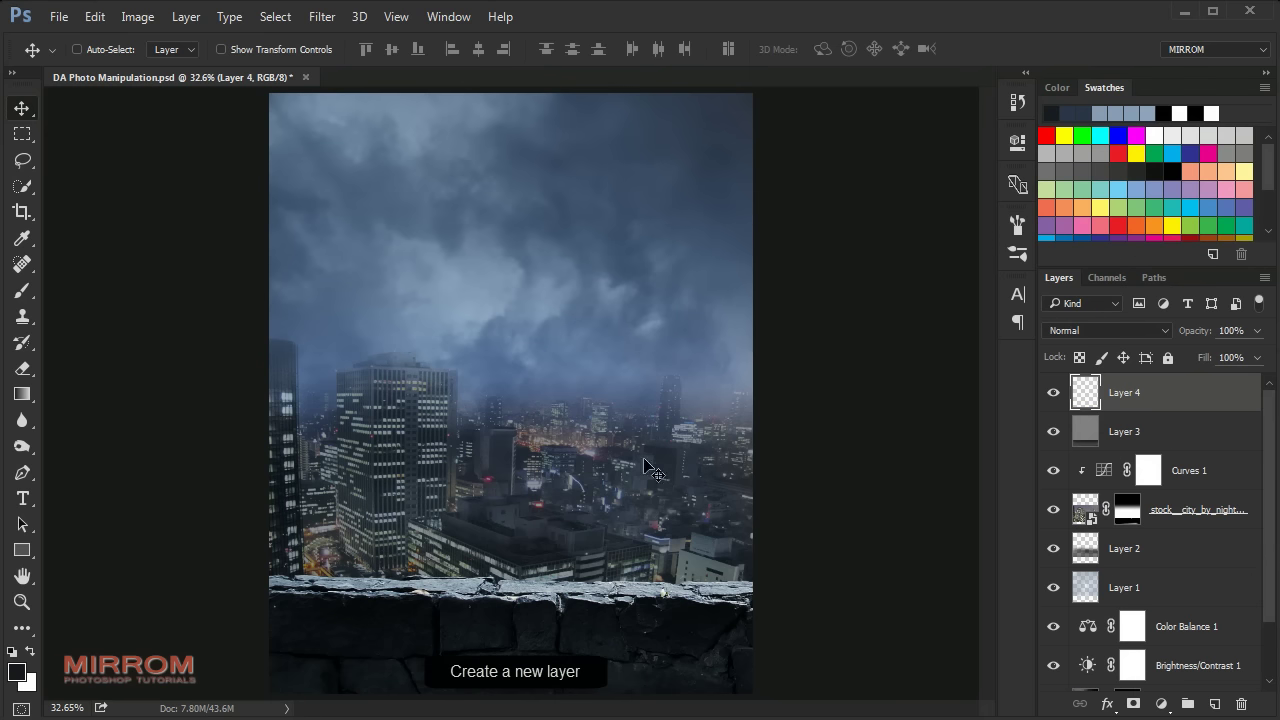
{"action": "key", "text": "x"}
{"action": "key", "text": "b"}
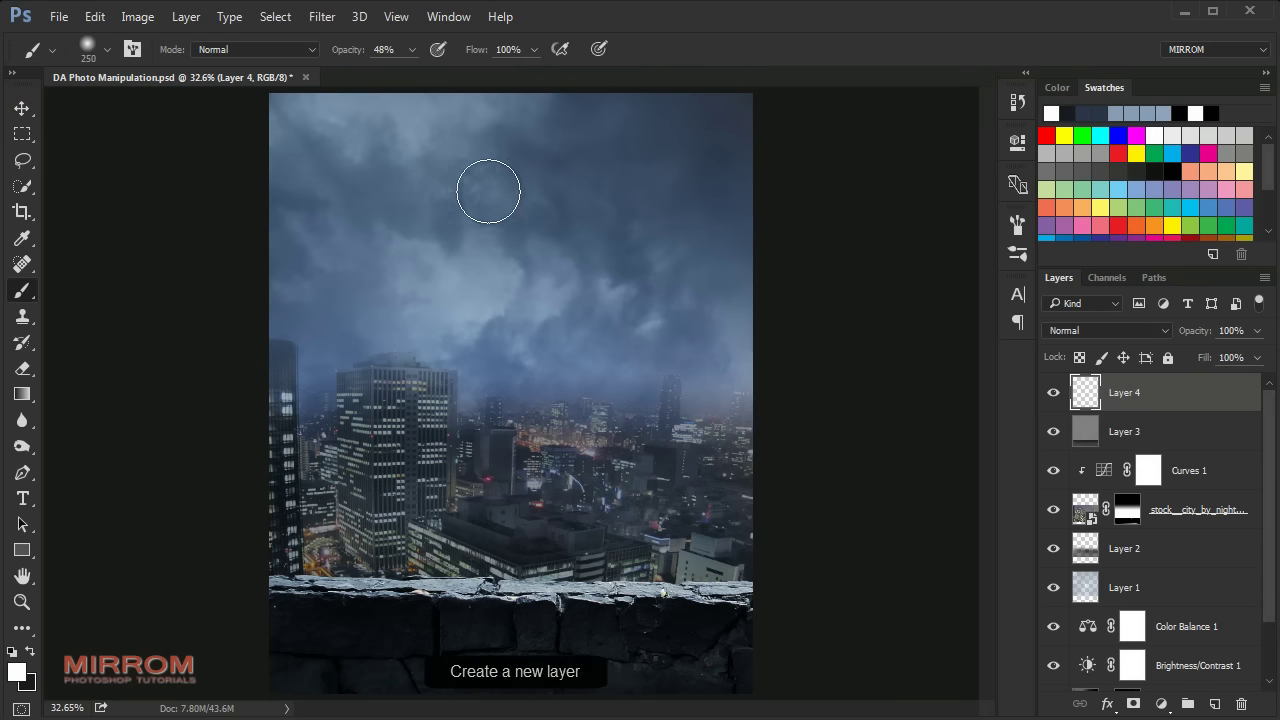
{"action": "right_click", "coordinate": [489, 189]}
{"action": "scroll", "coordinate": [661, 409], "scroll_direction": "down", "scroll_amount": 2}
{"action": "scroll", "coordinate": [661, 409], "scroll_direction": "down", "scroll_amount": 1}
{"action": "left_click", "coordinate": [522, 456]}
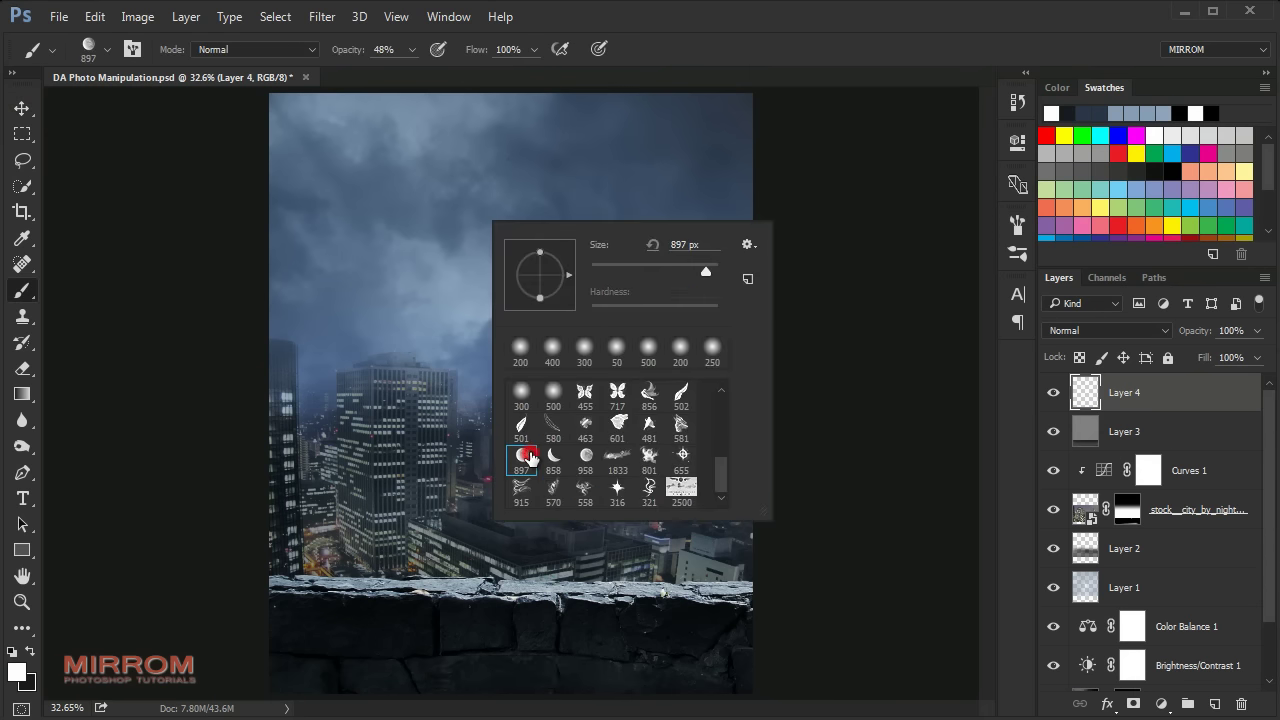
{"action": "left_click", "coordinate": [420, 300]}
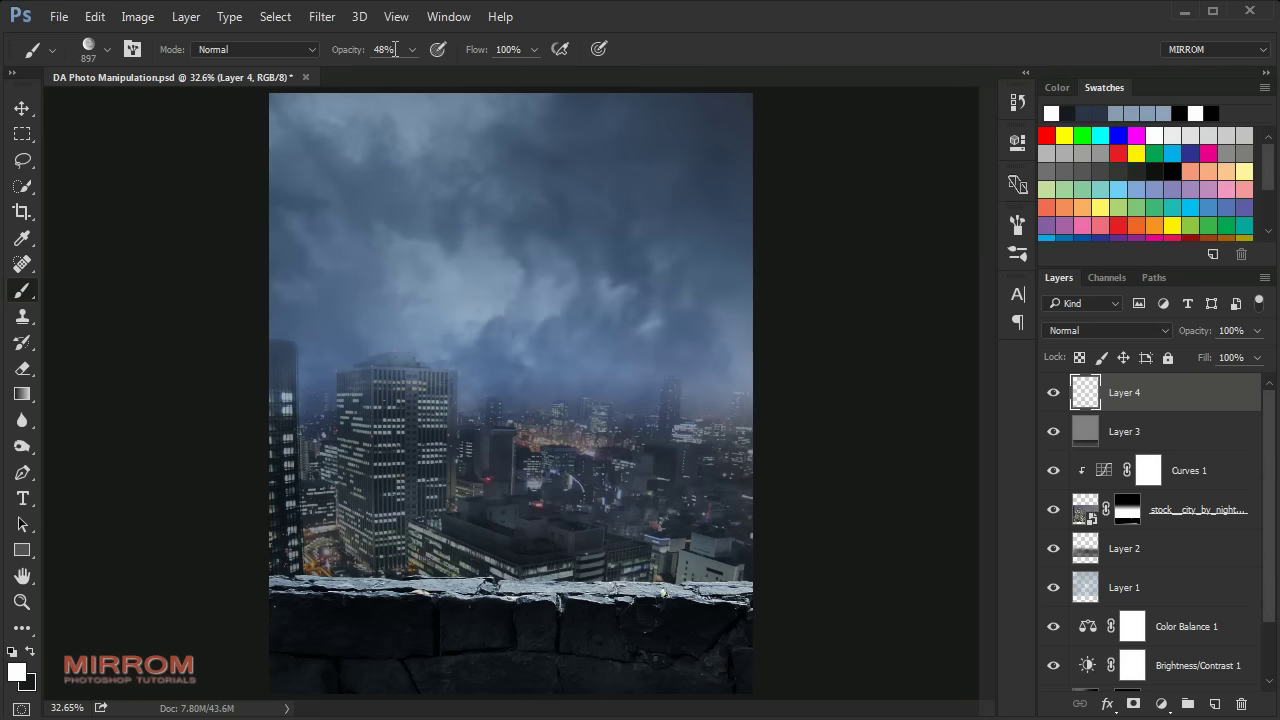
{"action": "left_click_drag", "start_coordinate": [410, 75], "coordinate": [468, 75]}
{"action": "key", "text": "bracketleft"}
{"action": "key", "text": "bracketleft"}
{"action": "key", "text": "bracketleft"}
{"action": "key", "text": "bracketleft"}
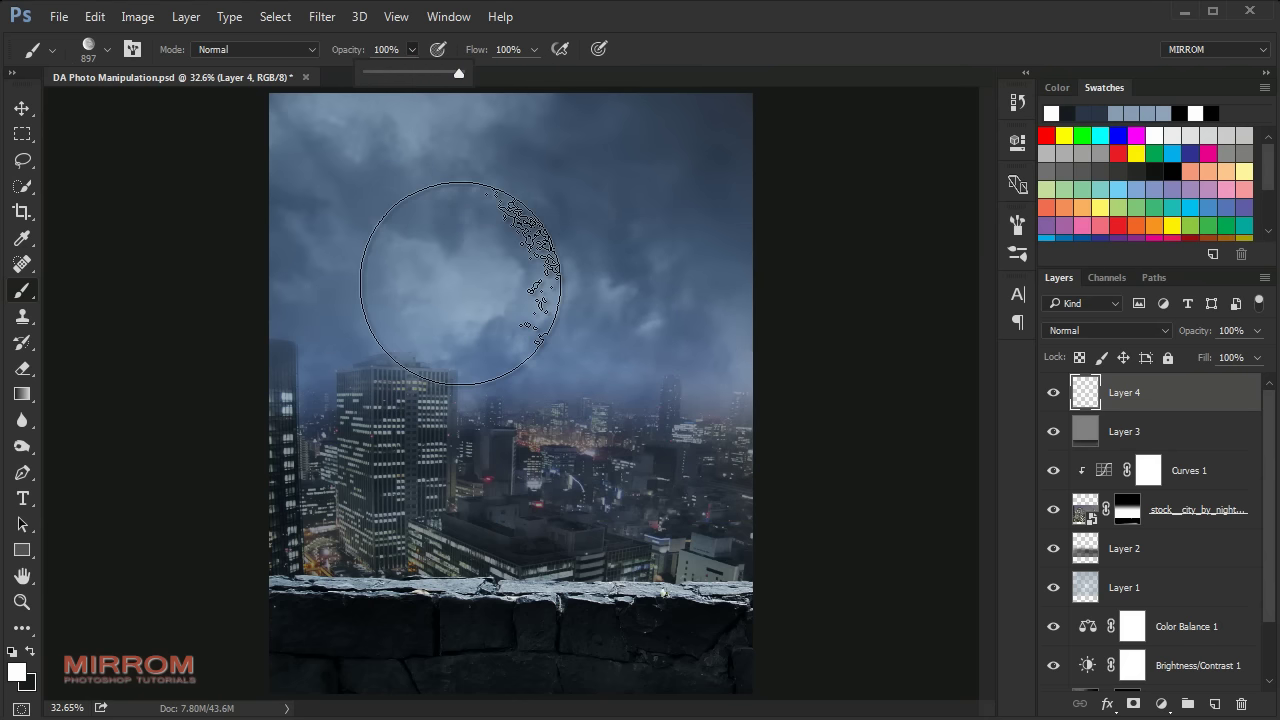
Step: Stamp the moon, move it up-left, and scale it to 91%
{"action": "left_click", "coordinate": [381, 243]}
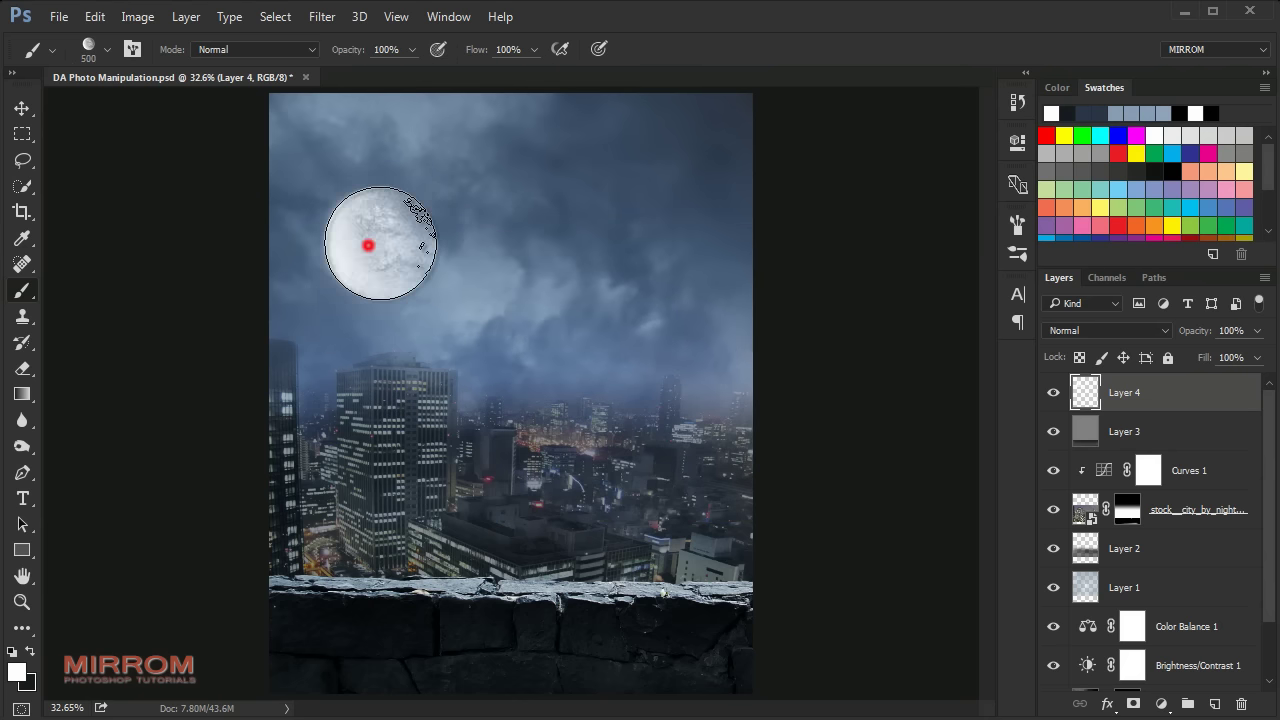
{"action": "key", "text": "v"}
{"action": "left_click_drag", "start_coordinate": [420, 237], "coordinate": [407, 215]}
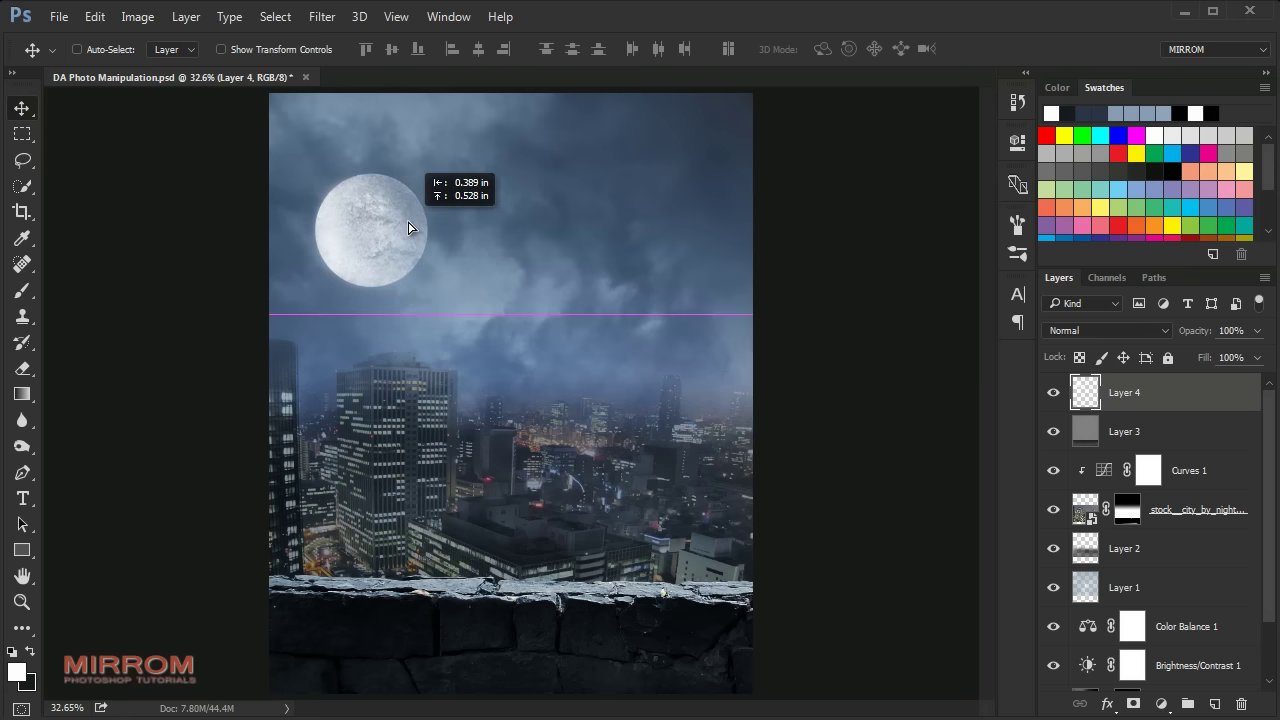
{"action": "key", "text": "ctrl+t"}
{"action": "left_click", "coordinate": [300, 49]}
{"action": "type", "text": "91"}
{"action": "key", "text": "Return"}
{"action": "key", "text": "Return"}
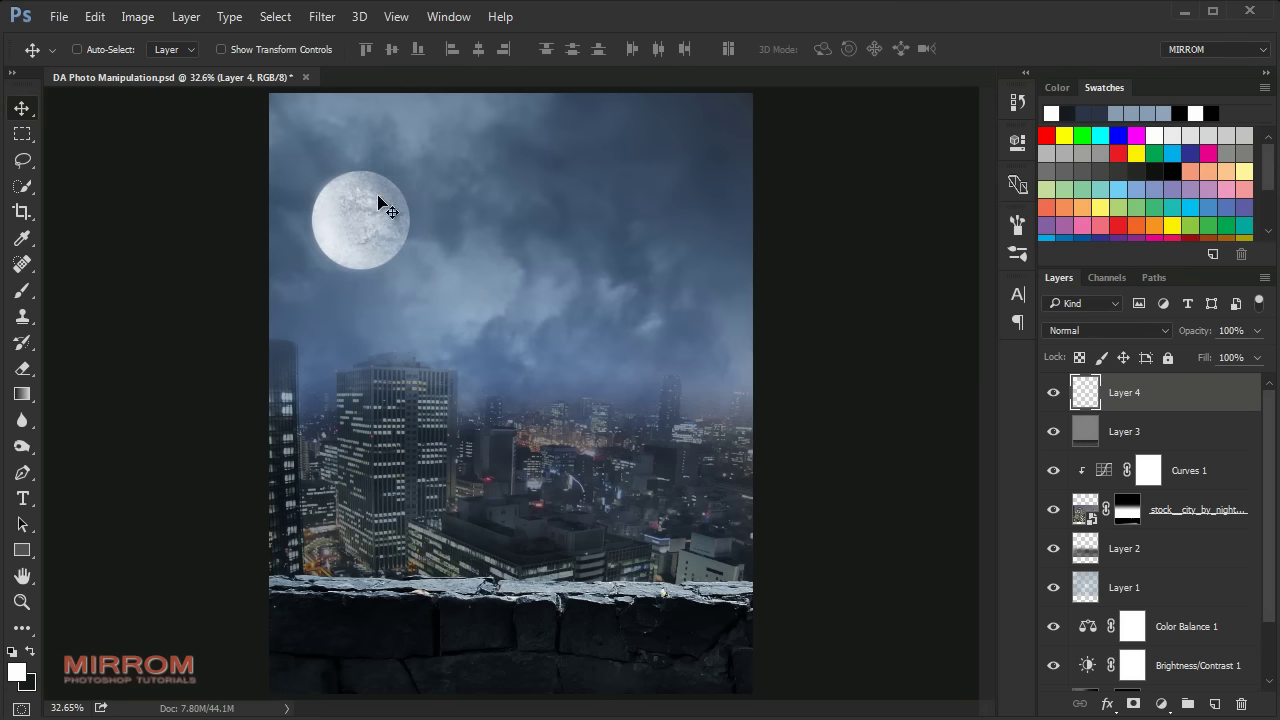
Step: Give the moon layer 98% opacity and an Outer Glow of 57% opacity, 79 px size
{"action": "double_click", "coordinate": [1245, 393]}
{"action": "left_click_drag", "start_coordinate": [861, 52], "coordinate": [756, 123]}
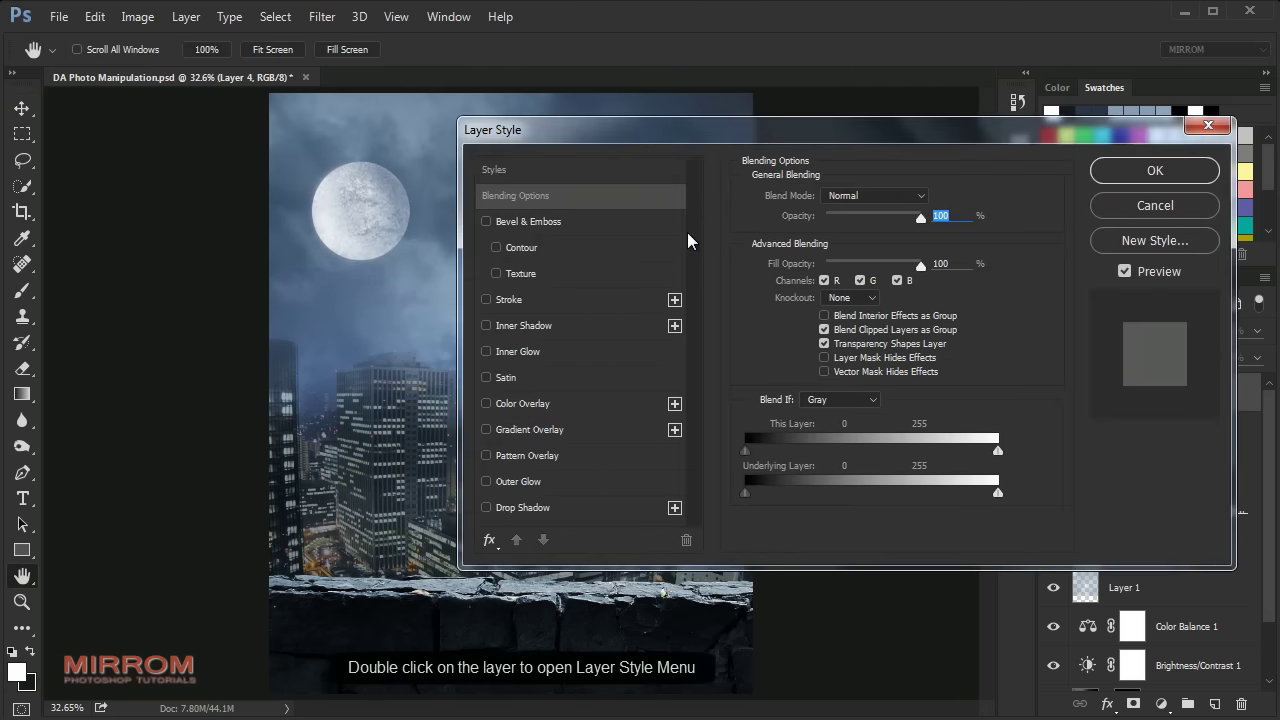
{"action": "key", "text": "Down"}
{"action": "key", "text": "Down"}
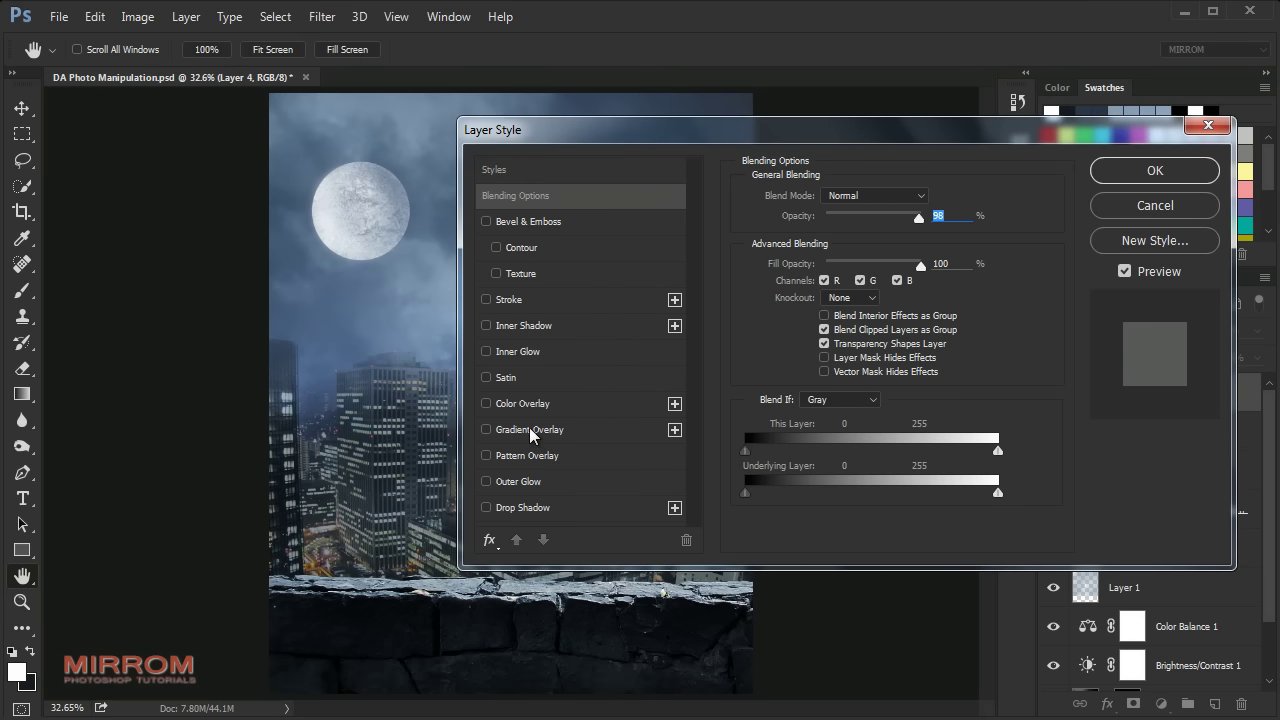
{"action": "left_click", "coordinate": [521, 479]}
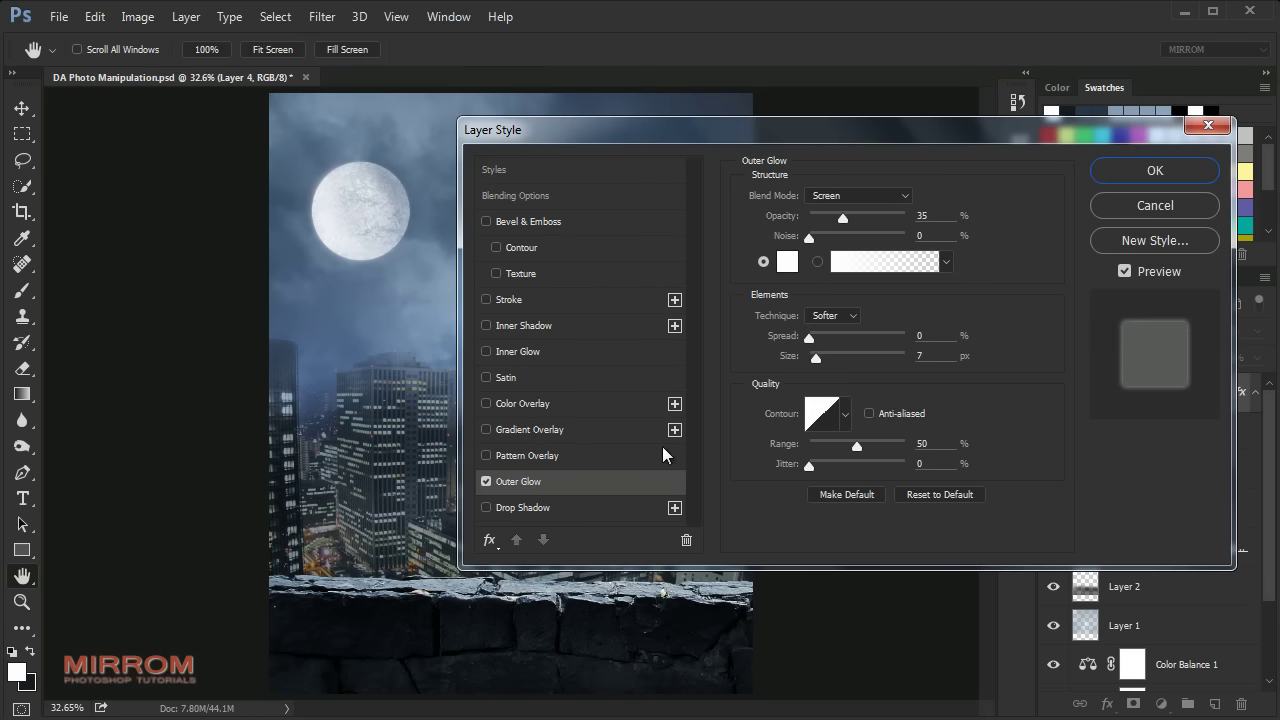
{"action": "left_click_drag", "start_coordinate": [845, 219], "coordinate": [864, 221]}
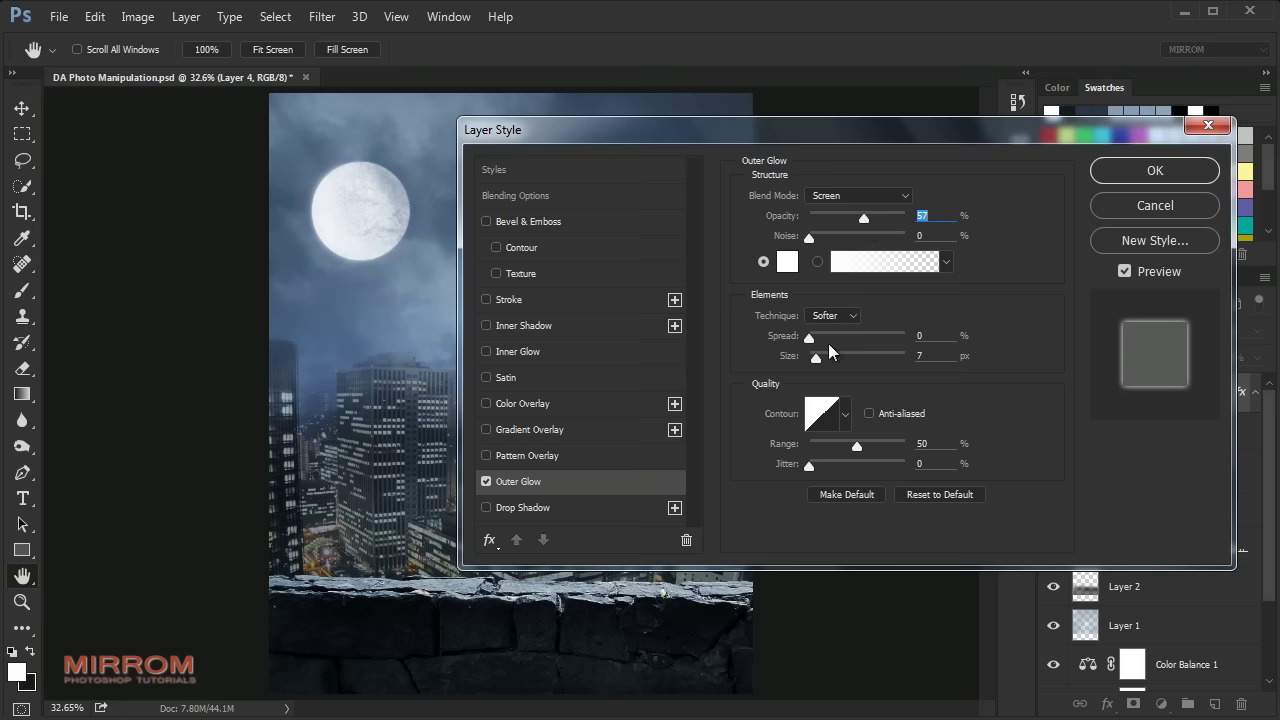
{"action": "left_click_drag", "start_coordinate": [816, 357], "coordinate": [846, 359]}
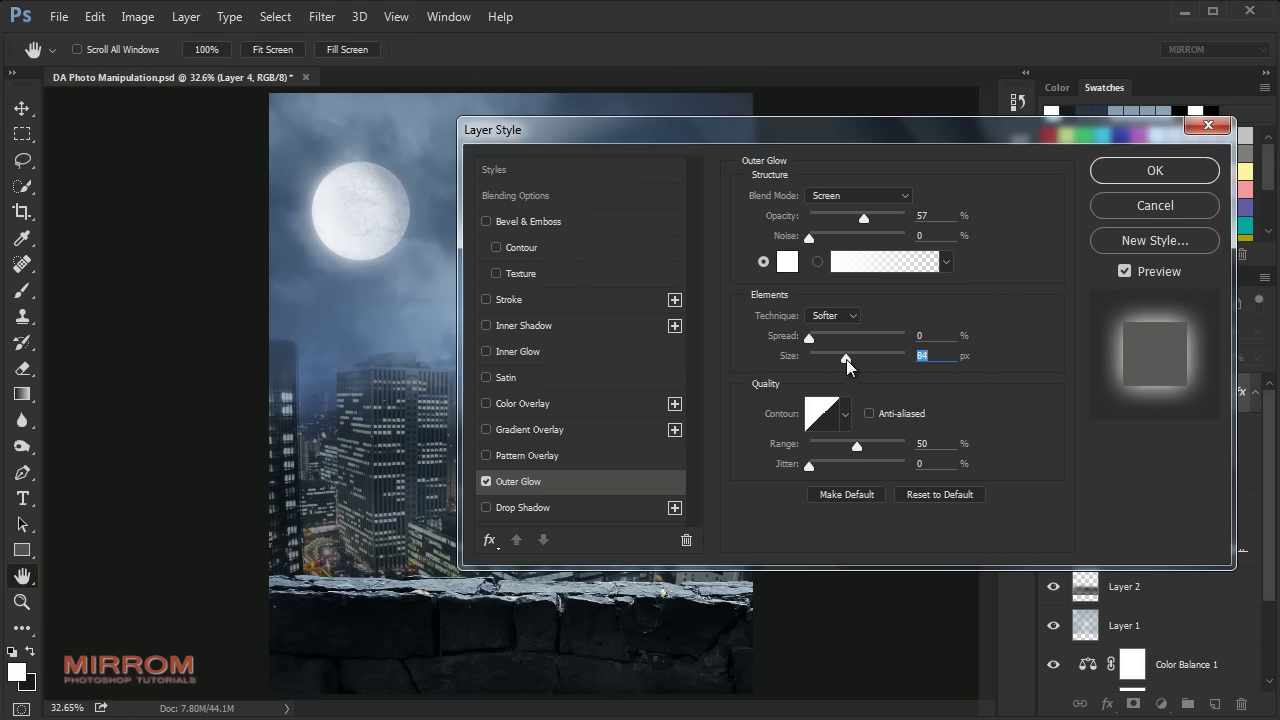
{"action": "key", "text": "Up"}
{"action": "key", "text": "Up"}
{"action": "left_click", "coordinate": [1108, 172]}
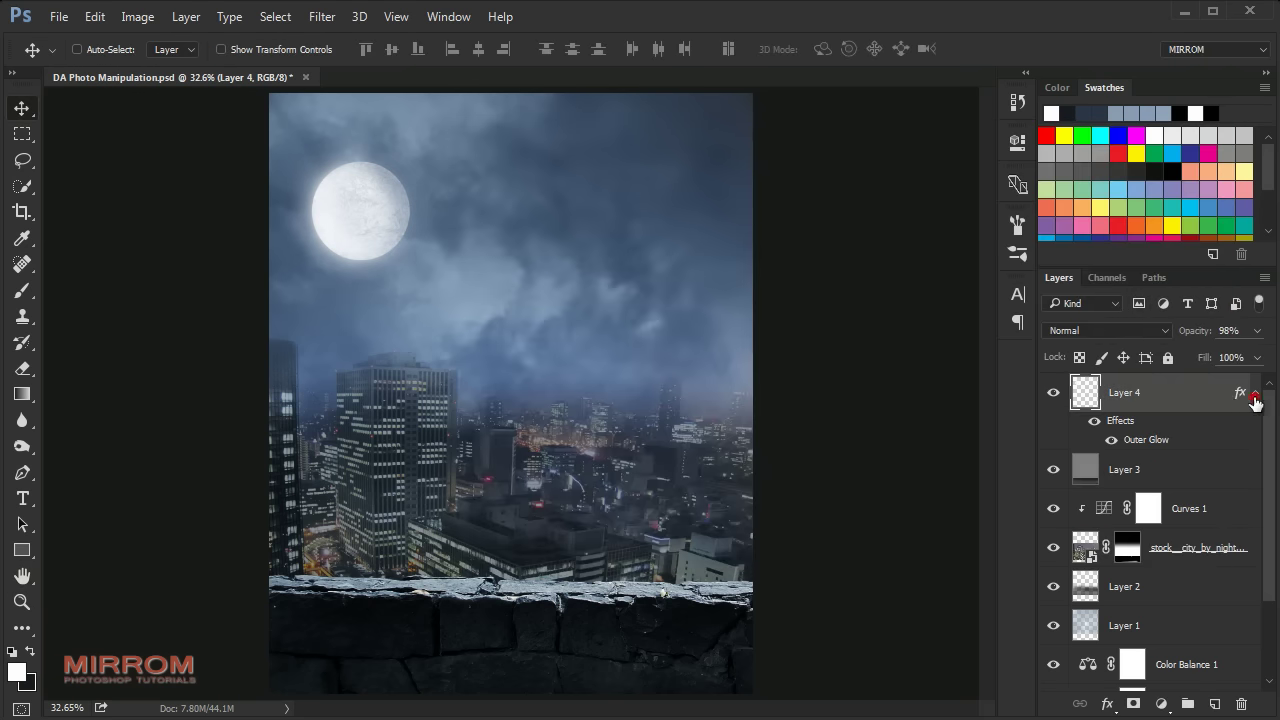
{"action": "left_click", "coordinate": [1255, 400]}
Step: On new Layer 5, paint a soft round white dab and move it over the moon
{"action": "left_click", "coordinate": [1215, 704]}
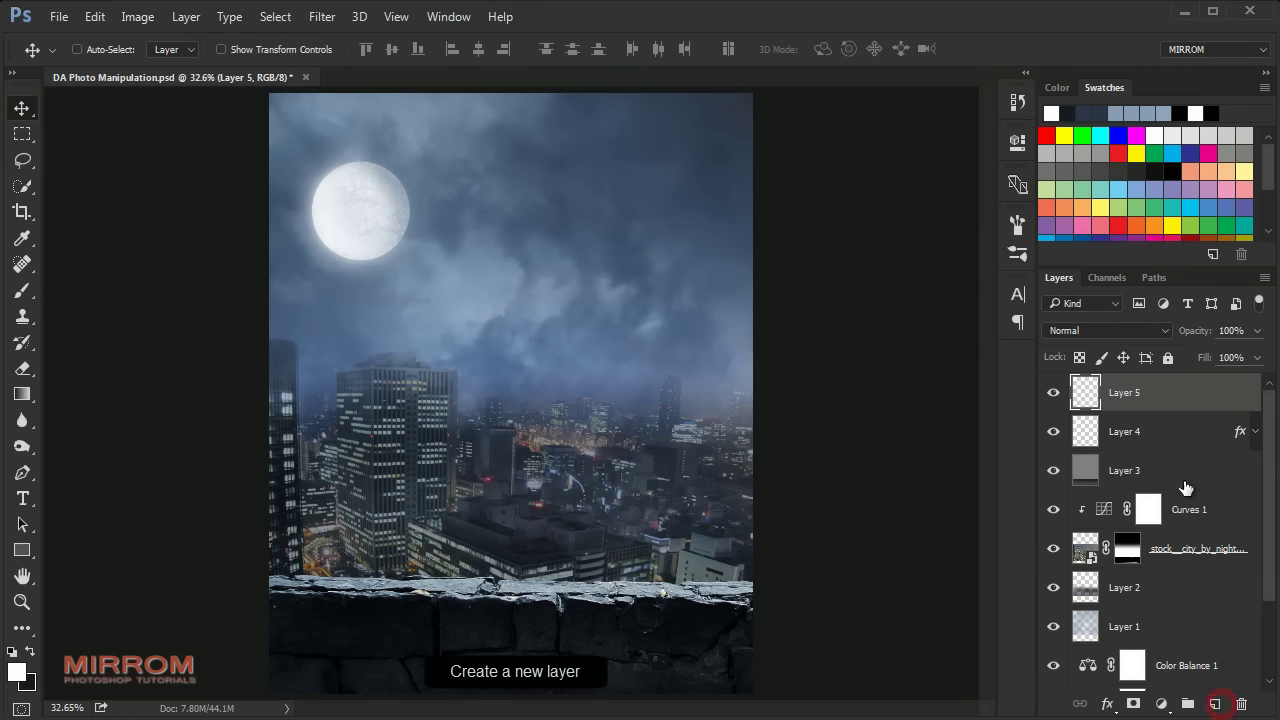
{"action": "key", "text": "b"}
{"action": "right_click", "coordinate": [586, 245]}
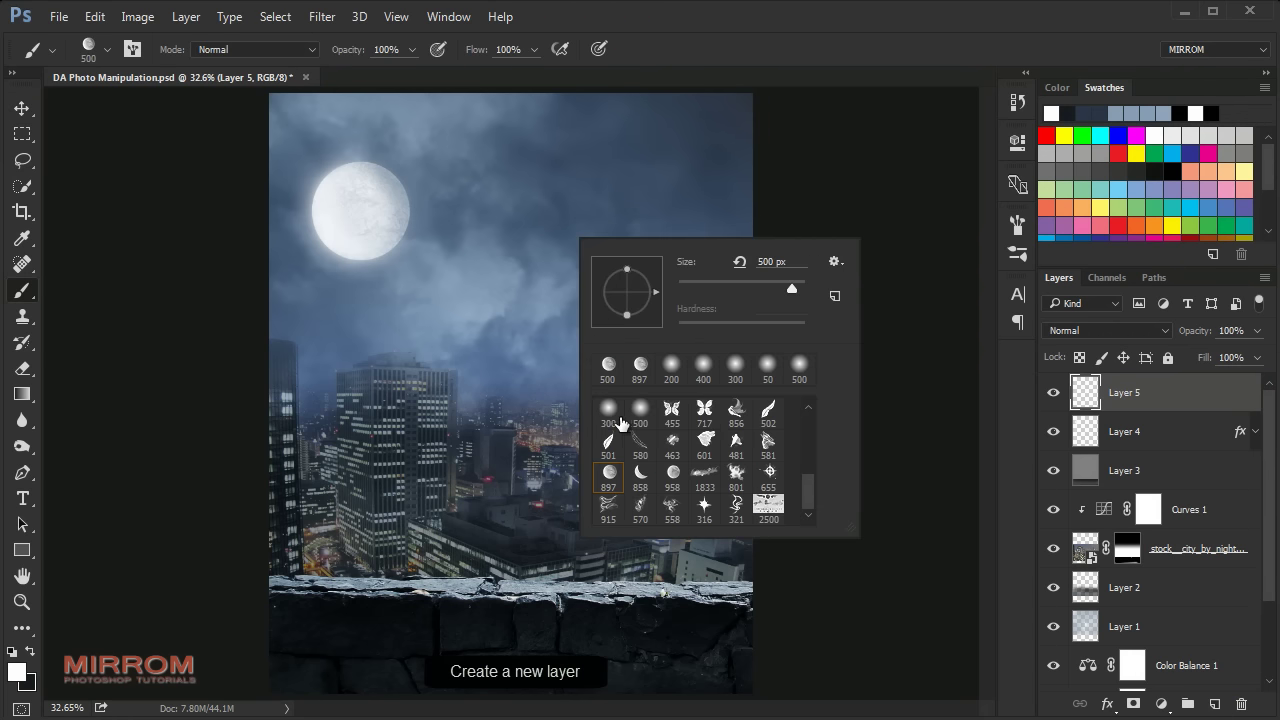
{"action": "left_click", "coordinate": [638, 412]}
{"action": "left_click", "coordinate": [509, 321]}
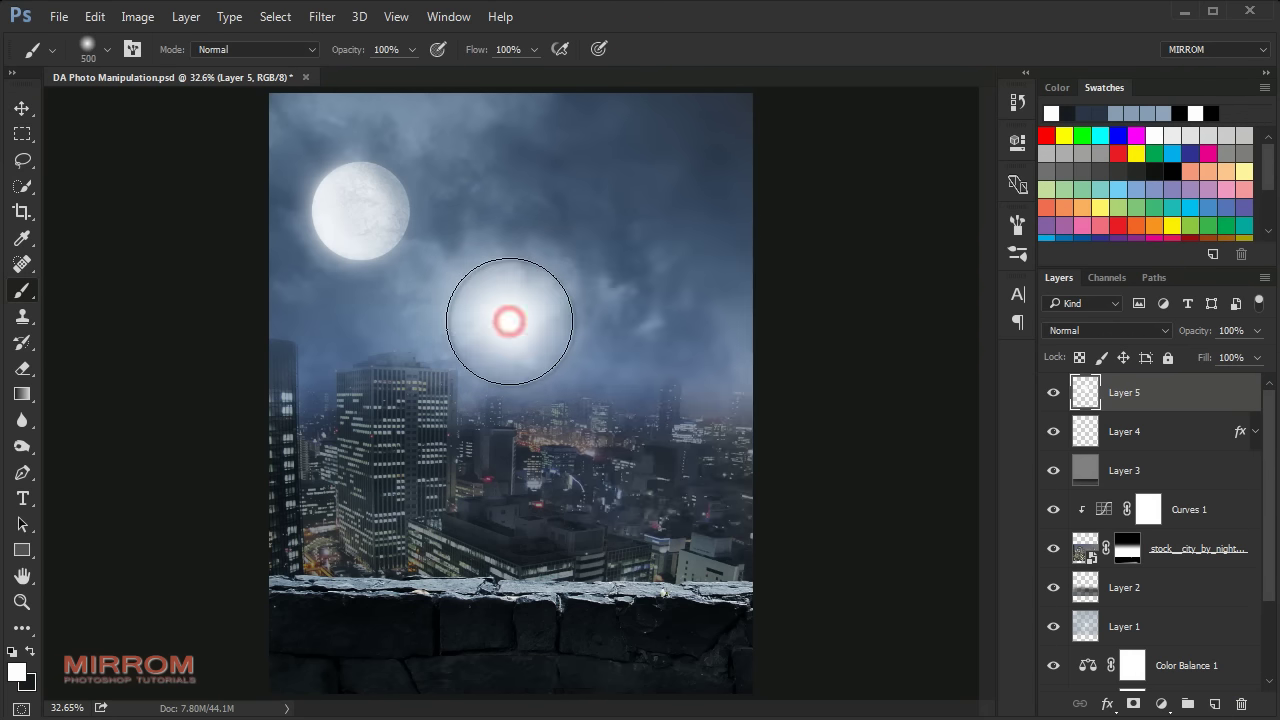
{"action": "key", "text": "v"}
{"action": "left_click_drag", "start_coordinate": [509, 325], "coordinate": [382, 224]}
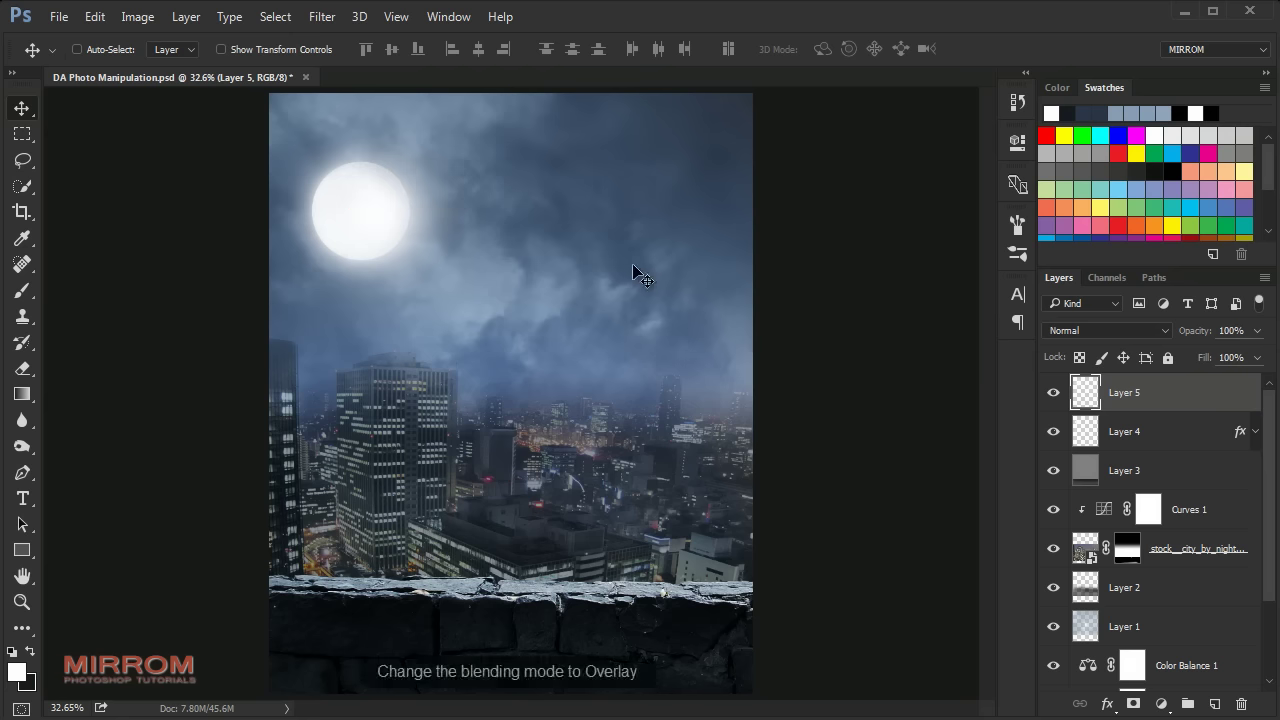
Step: Set Layer 5 to Overlay blending at 77% opacity
{"action": "left_click", "coordinate": [1056, 331]}
{"action": "left_click", "coordinate": [1068, 212]}
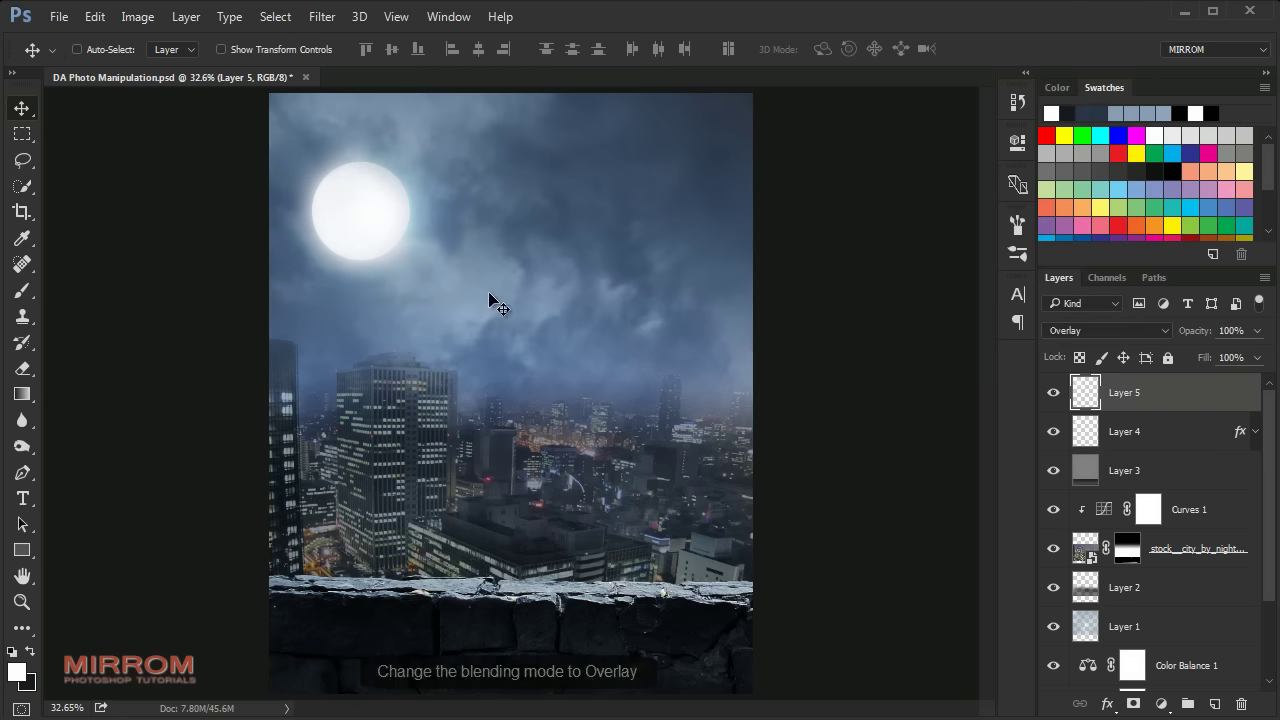
{"action": "left_click", "coordinate": [1257, 331]}
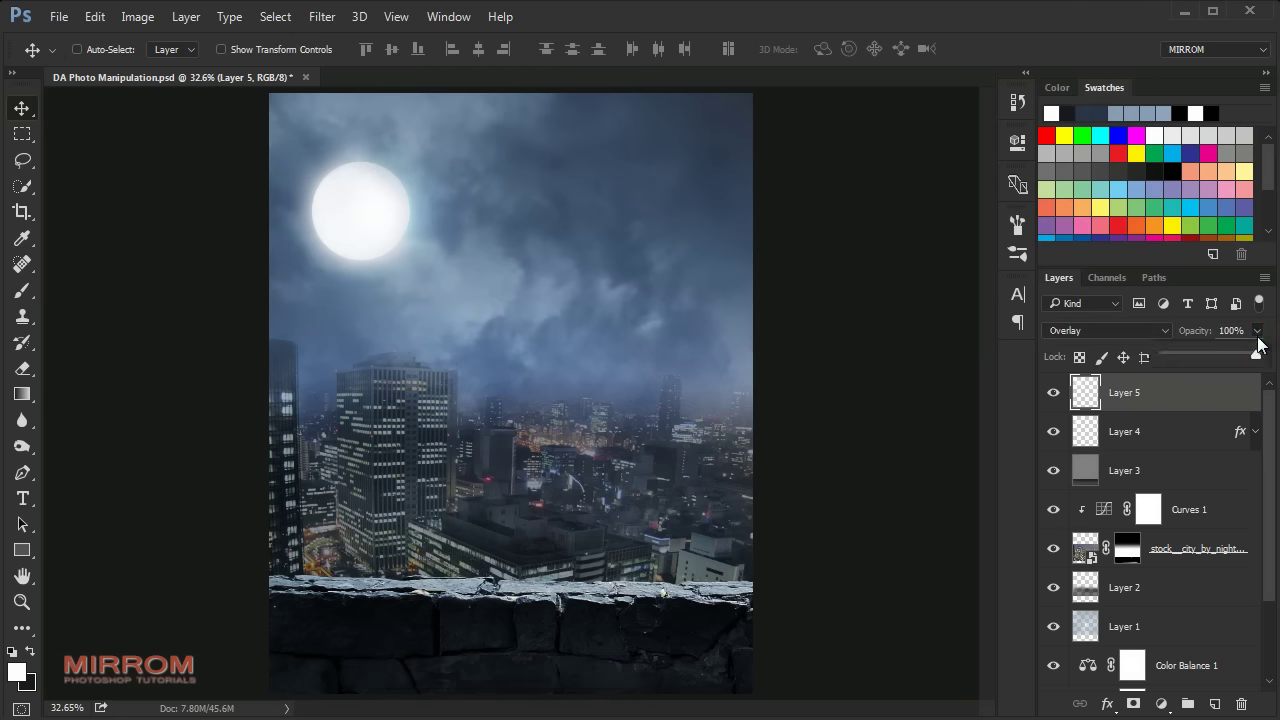
{"action": "left_click_drag", "start_coordinate": [1244, 358], "coordinate": [1237, 358]}
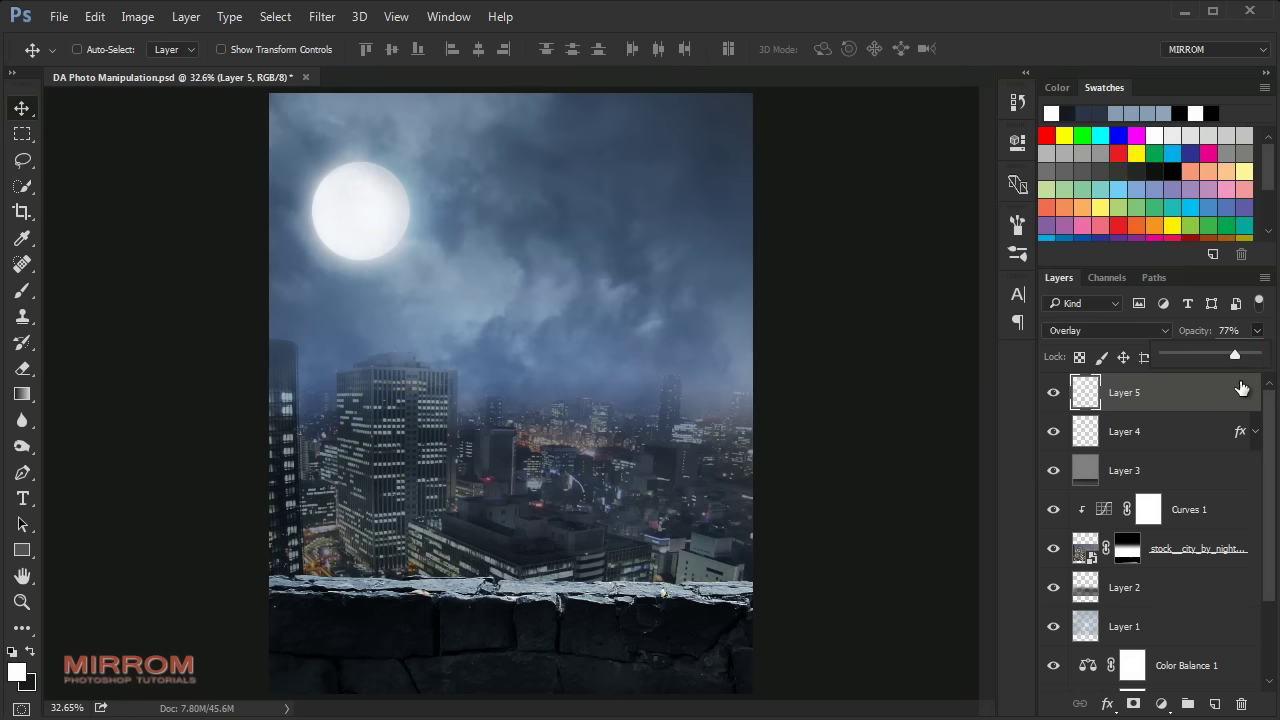
{"action": "left_click", "coordinate": [1053, 392]}
Step: Add Layer 6 and try a black dab near the moon, then undo it
{"action": "left_click", "coordinate": [1215, 704]}
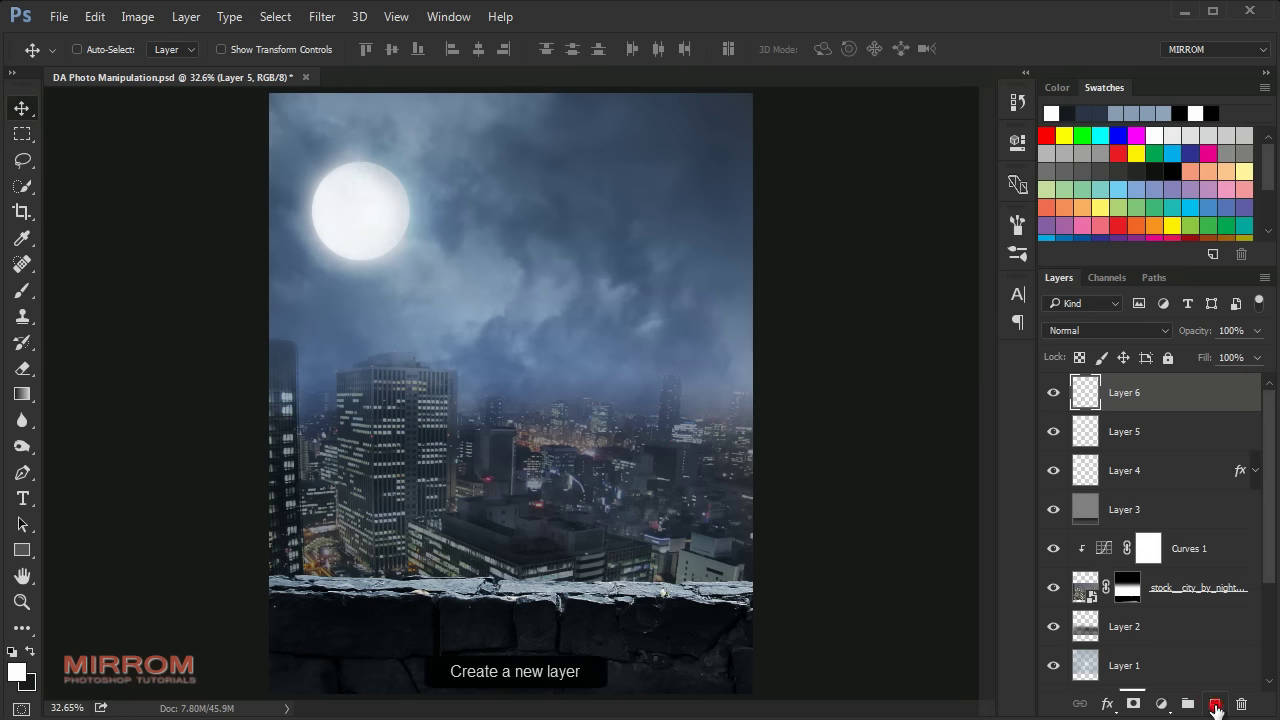
{"action": "key", "text": "b"}
{"action": "key", "text": "d"}
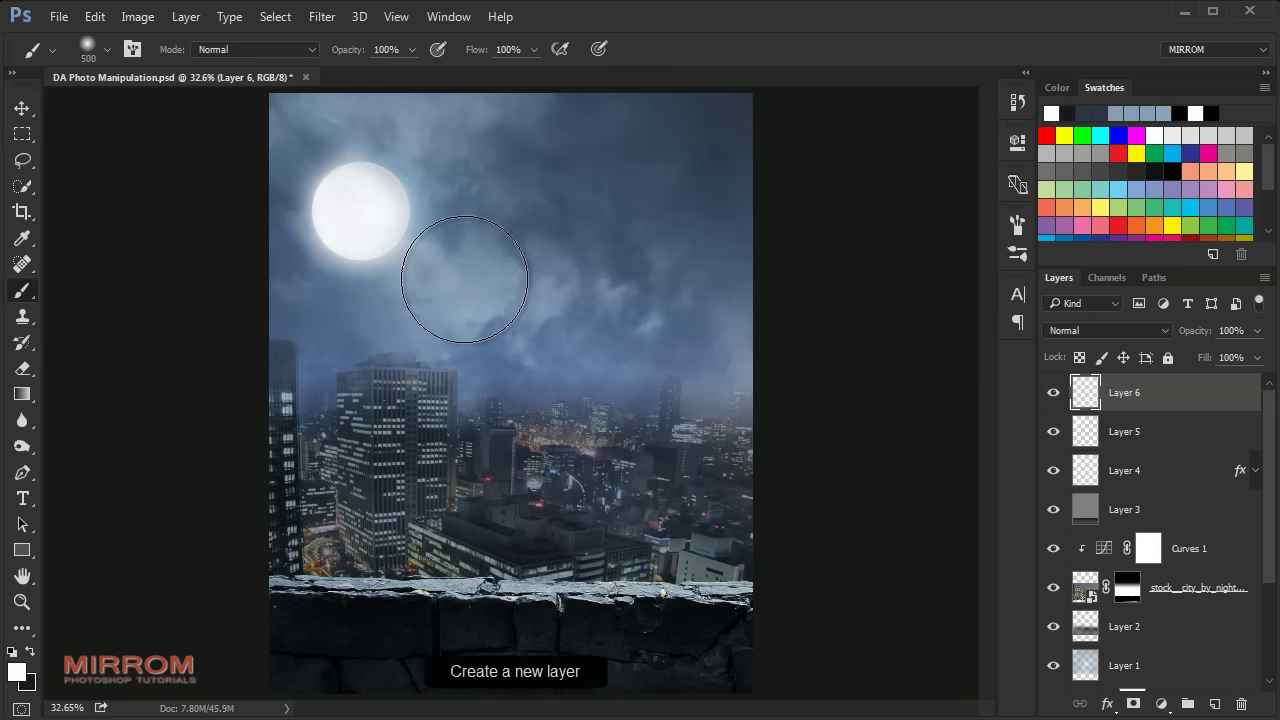
{"action": "left_click_drag", "start_coordinate": [401, 289], "coordinate": [426, 283]}
{"action": "key", "text": "ctrl+z"}
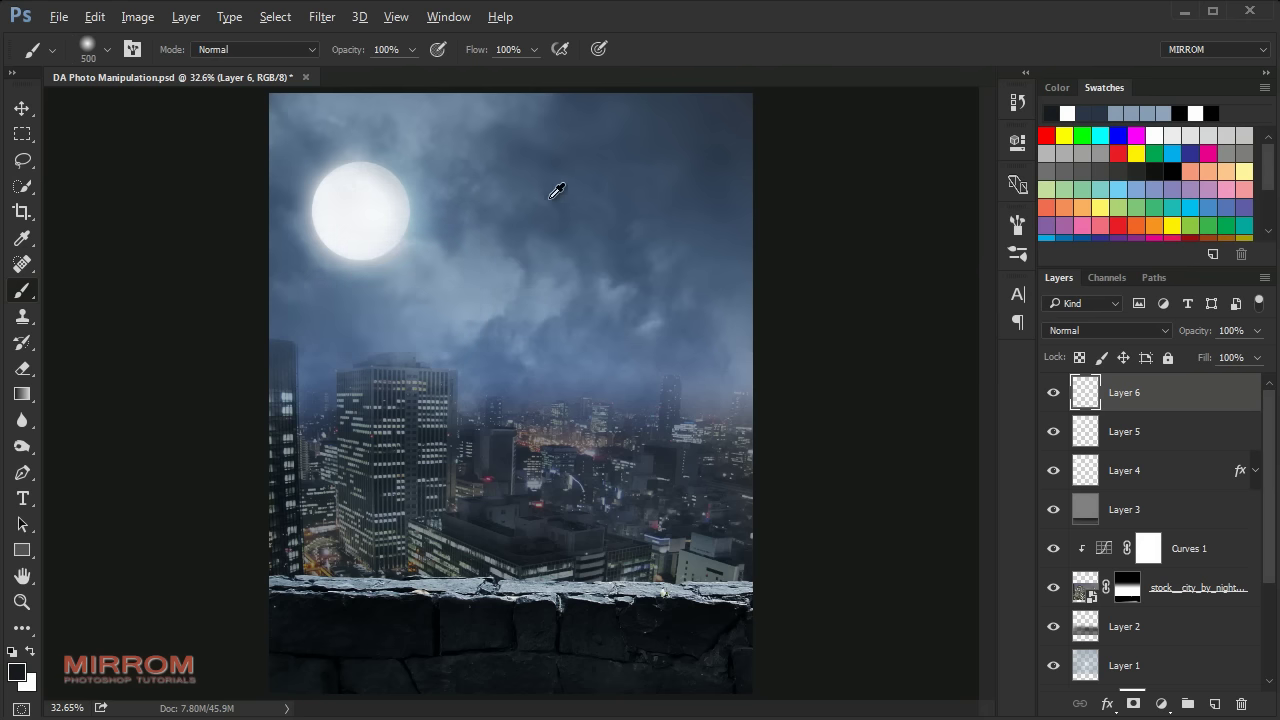
Step: Sample a bluish grey and stamp a large cloud brush across the moon's lower edge
{"action": "left_click", "coordinate": [540, 148], "text": "alt"}
{"action": "right_click", "coordinate": [466, 260]}
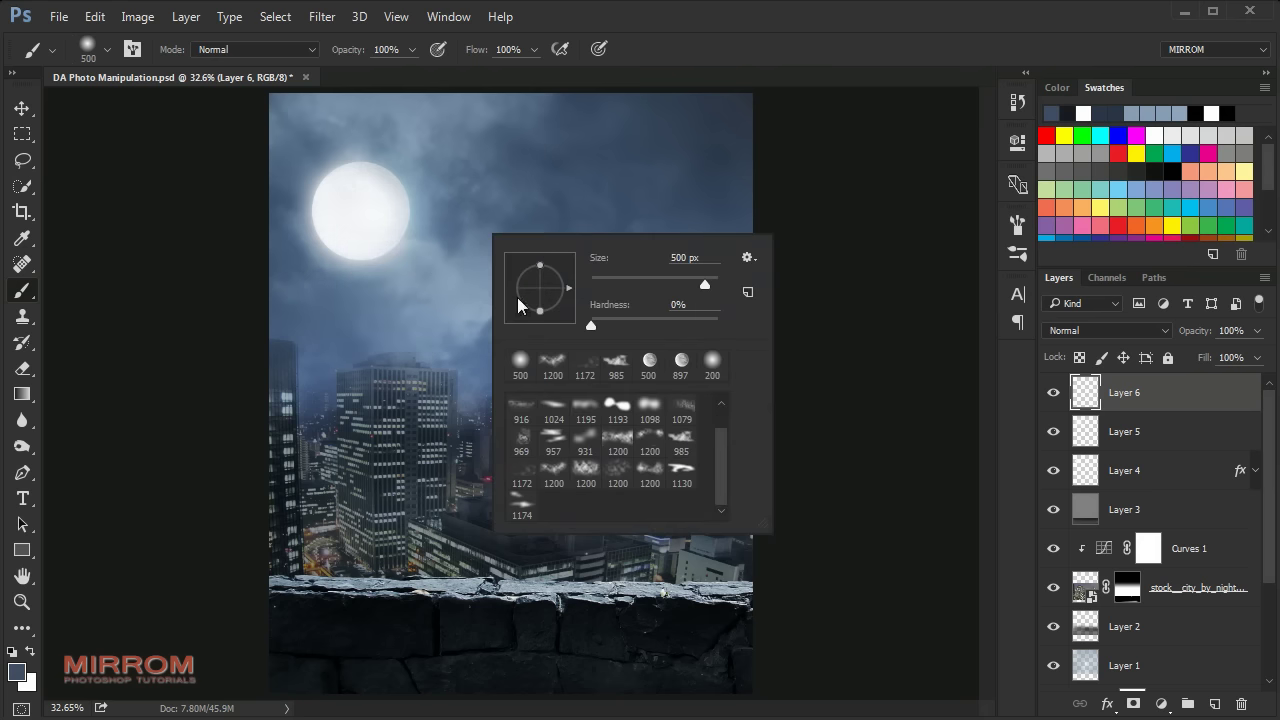
{"action": "left_click", "coordinate": [487, 464]}
{"action": "left_click", "coordinate": [517, 462]}
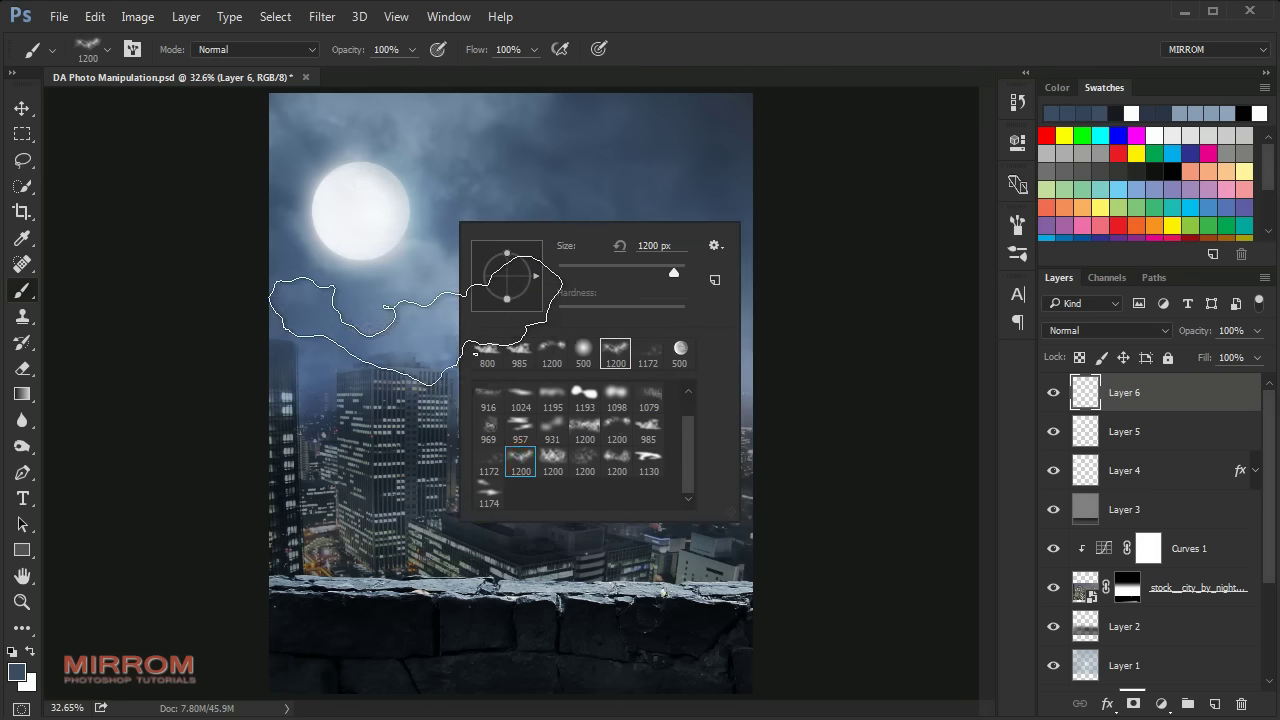
{"action": "key", "text": "Return"}
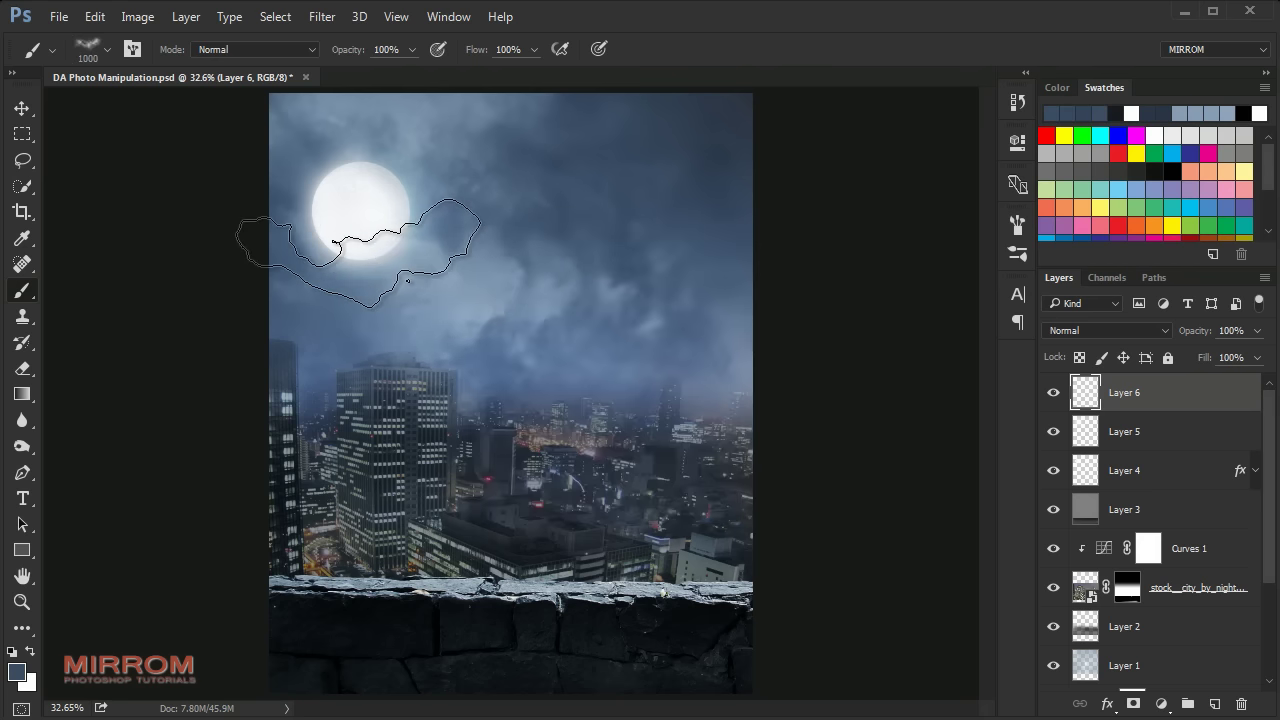
{"action": "left_click", "coordinate": [440, 265]}
{"action": "key", "text": "bracketright"}
{"action": "key", "text": "bracketright"}
{"action": "key", "text": "bracketright"}
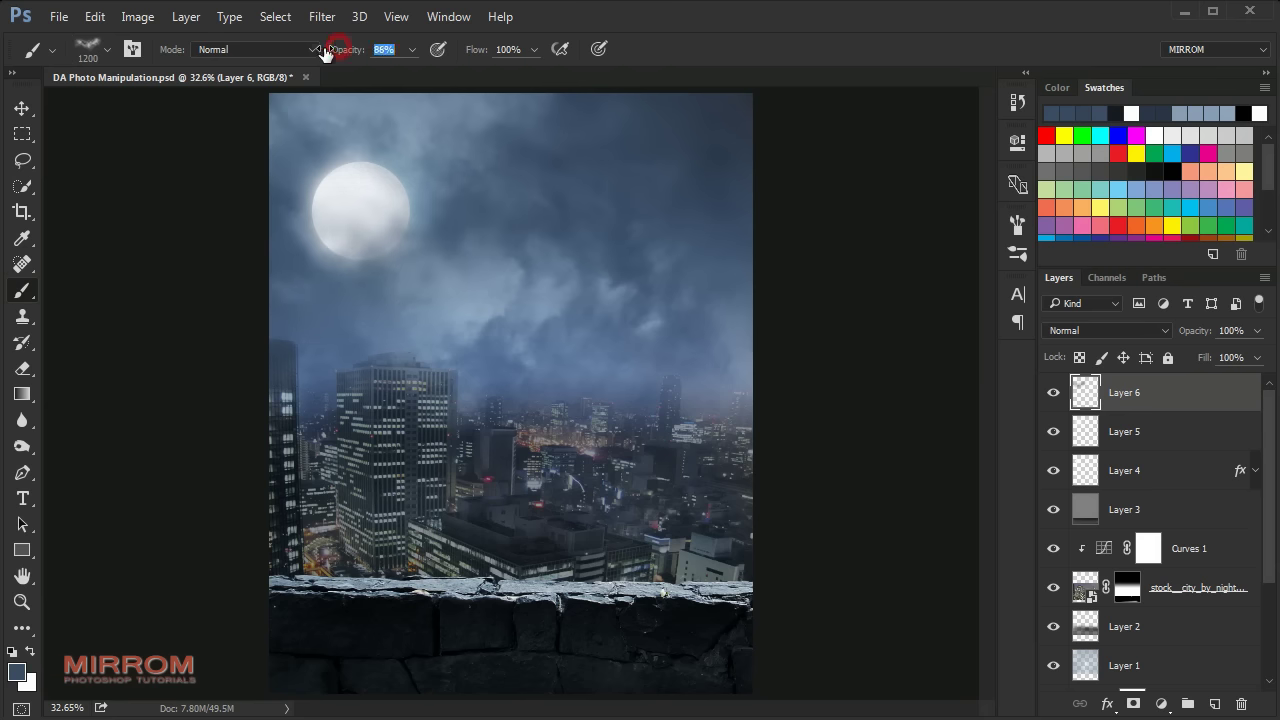
Step: On new Layer 7, load the 1195 cloud brush with a lighter sky blue-grey at 72%
{"action": "key", "text": "v"}
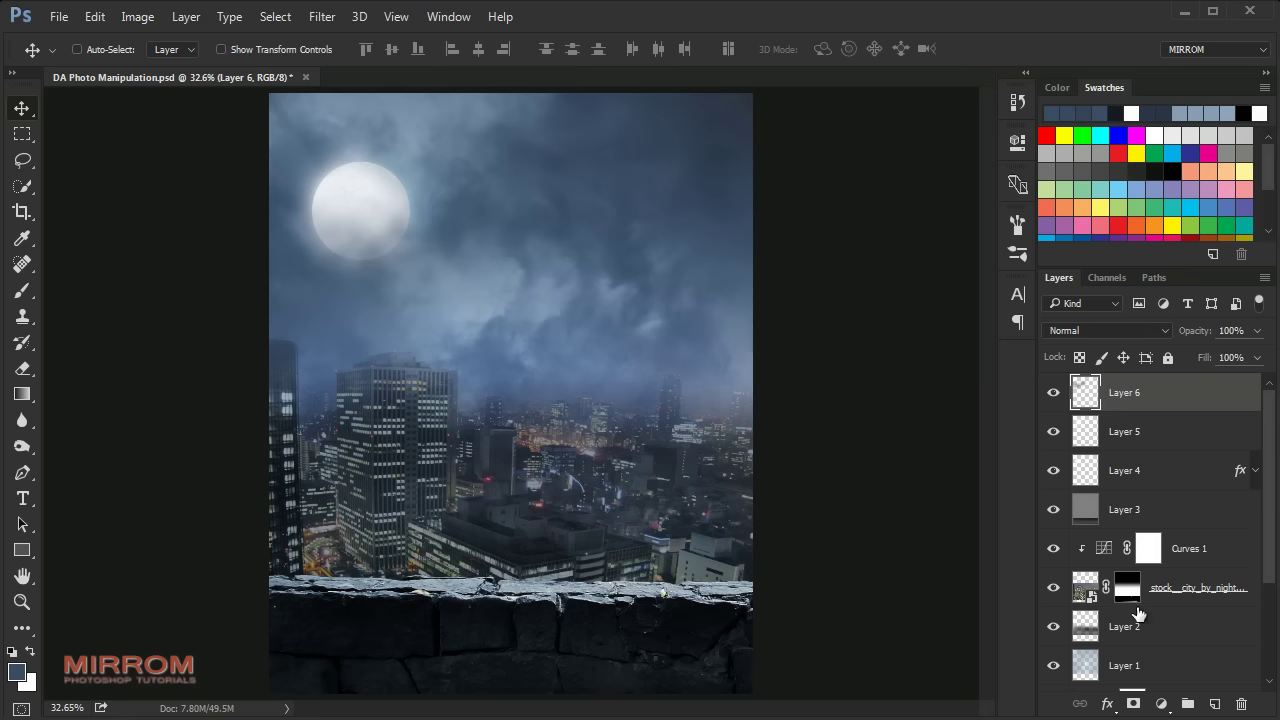
{"action": "left_click", "coordinate": [1213, 703]}
{"action": "key", "text": "b"}
{"action": "right_click", "coordinate": [562, 306]}
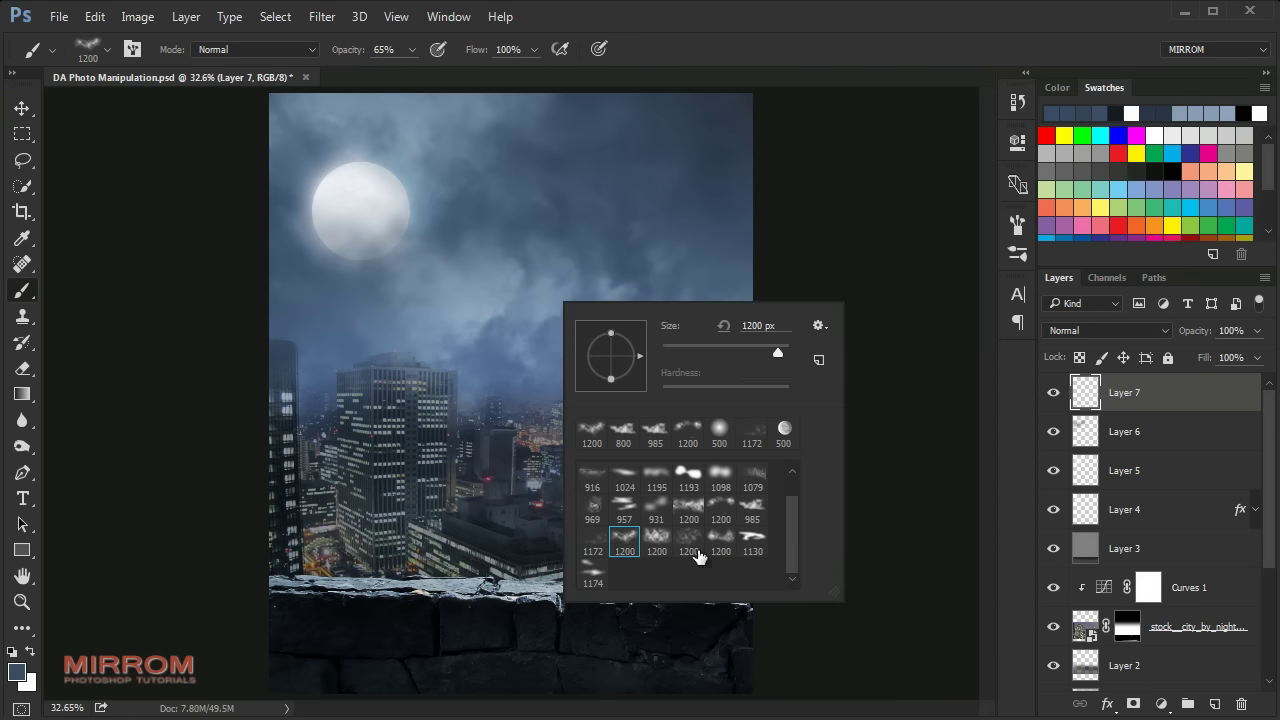
{"action": "left_click", "coordinate": [688, 472]}
{"action": "left_click", "coordinate": [446, 374]}
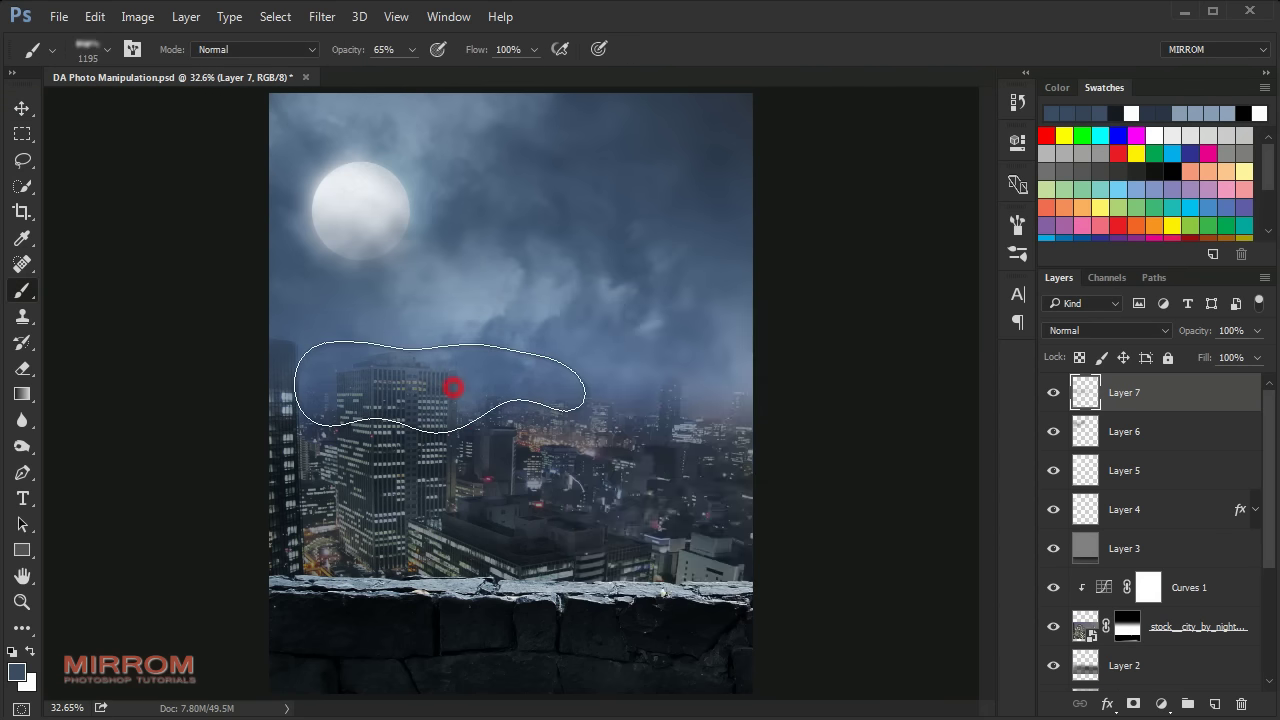
{"action": "left_click", "coordinate": [729, 346], "text": "alt"}
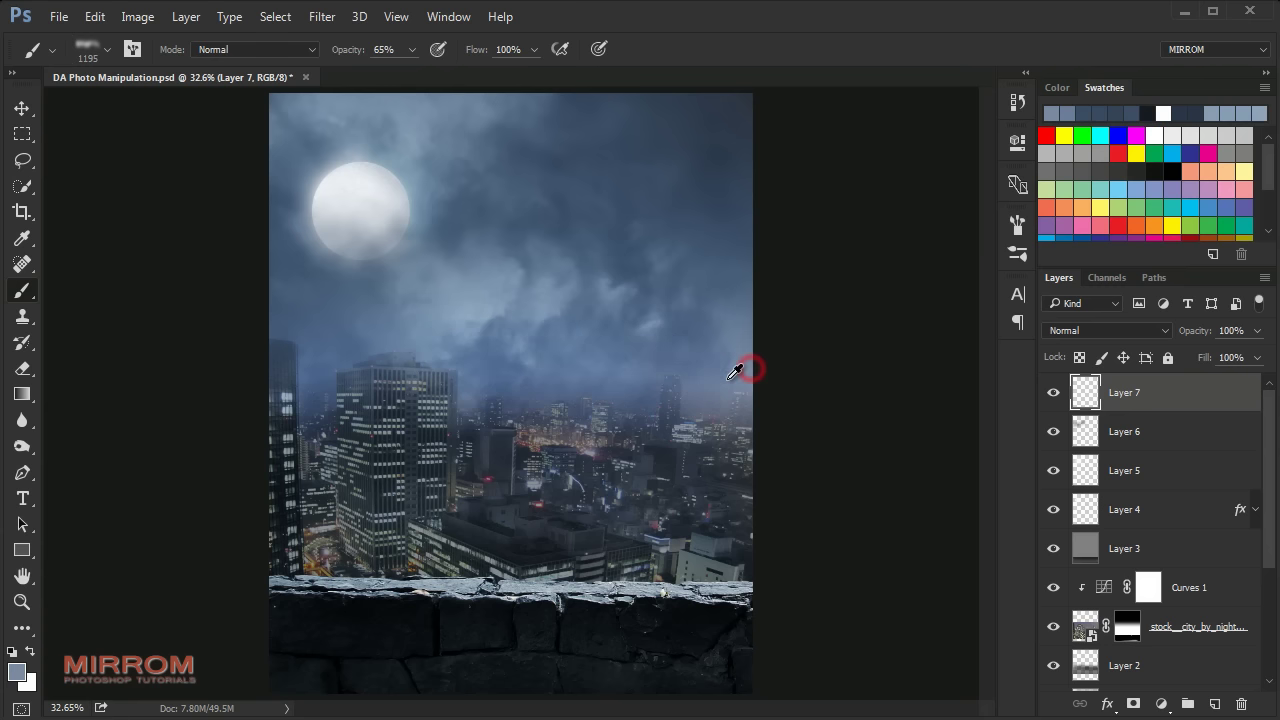
{"action": "left_click_drag", "start_coordinate": [340, 50], "coordinate": [352, 50]}
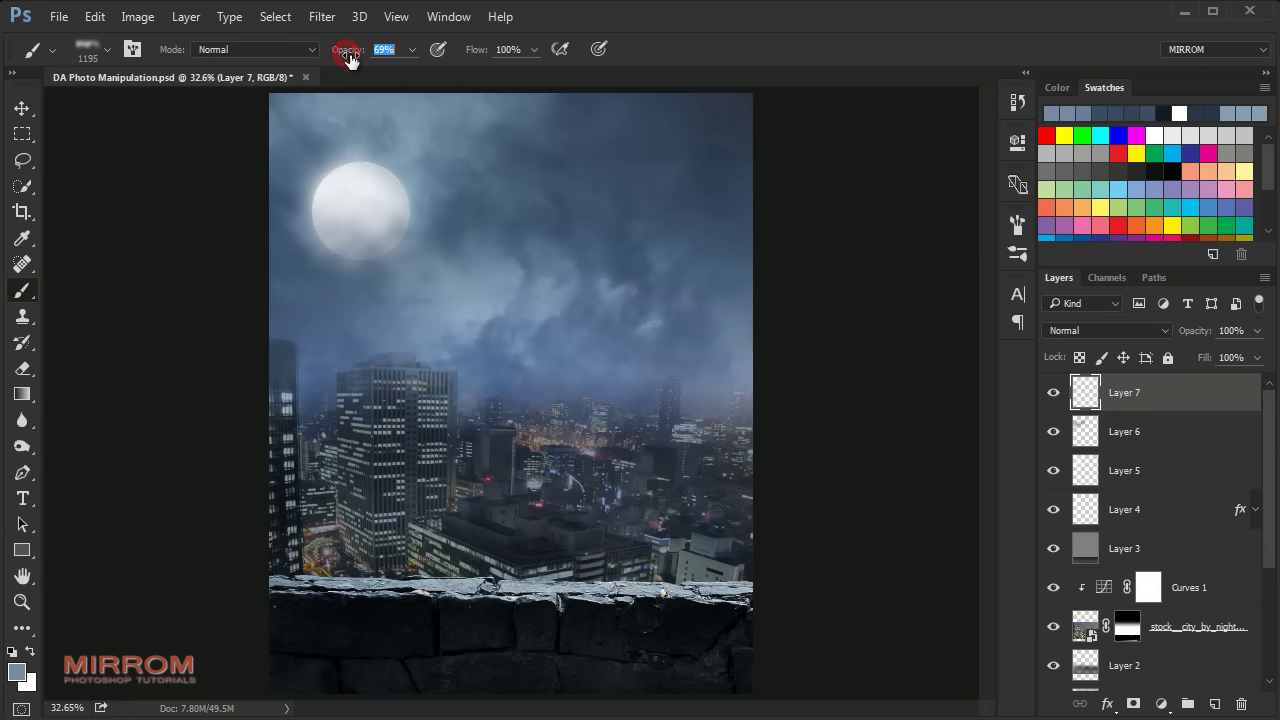
Step: Dab haze over the city skyline, undo a stray stroke, and set Layer 7 to 97%
{"action": "left_click", "coordinate": [657, 409]}
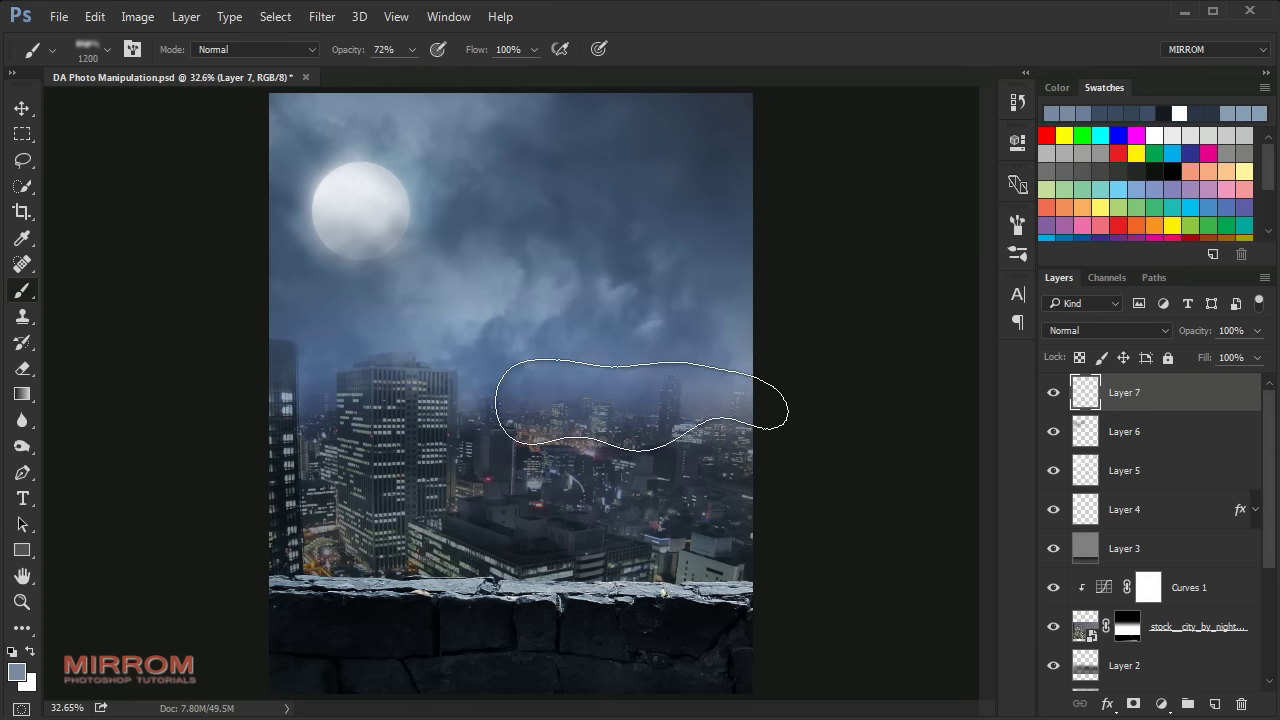
{"action": "key", "text": "bracketright"}
{"action": "left_click", "coordinate": [676, 384]}
{"action": "left_click_drag", "start_coordinate": [676, 384], "coordinate": [408, 374]}
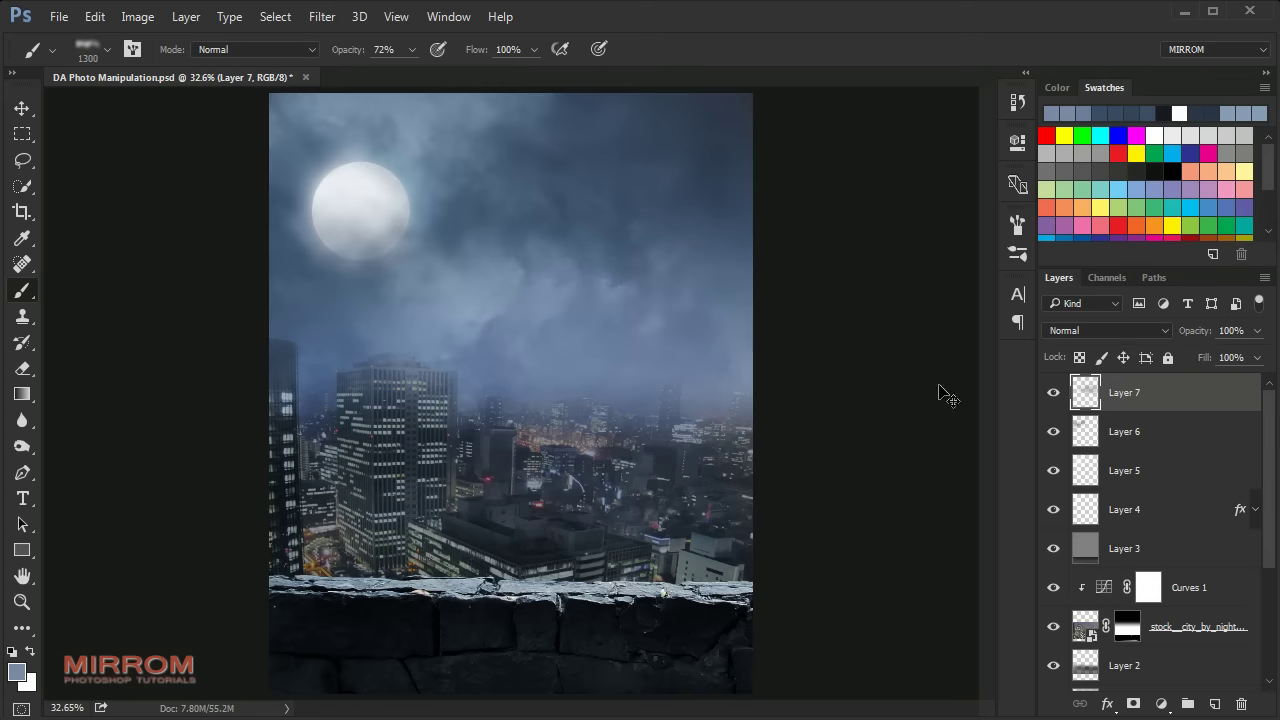
{"action": "key", "text": "ctrl+z"}
{"action": "key", "text": "v"}
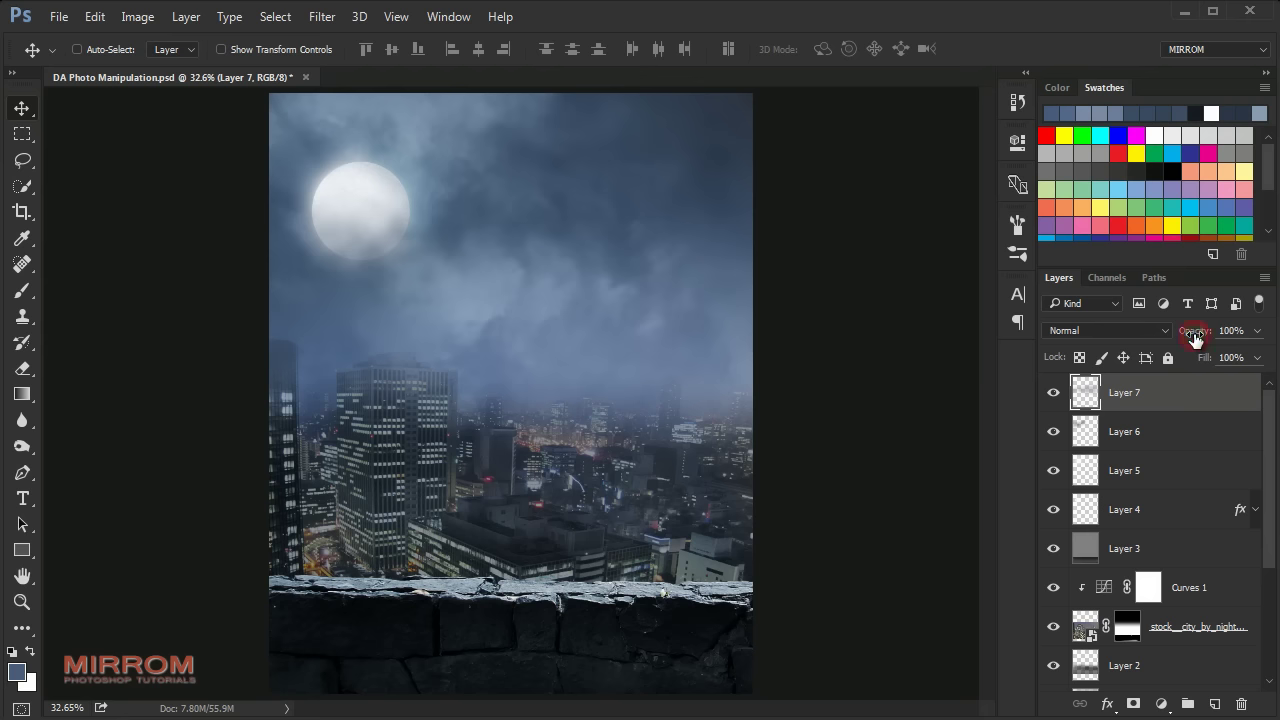
{"action": "left_click", "coordinate": [940, 405]}
Step: Paint faint haze over the right side of the city at 38% brush opacity, size 1200
{"action": "key", "text": "b"}
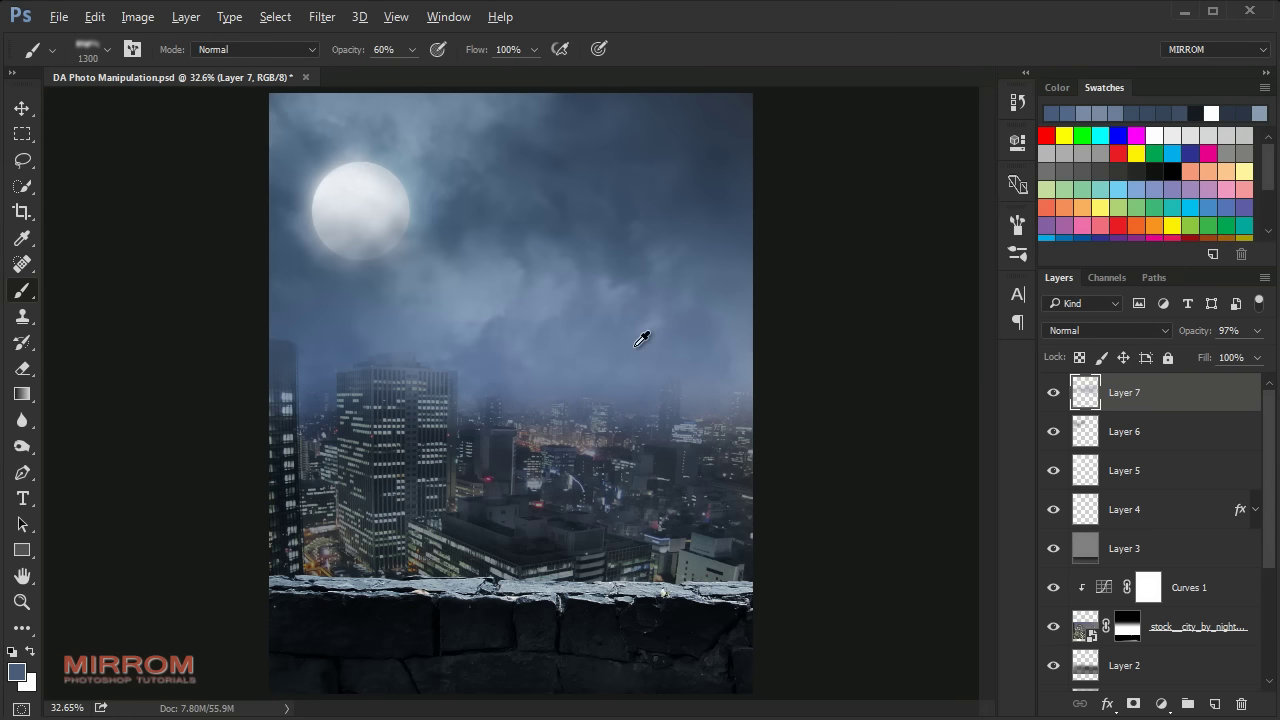
{"action": "left_click", "coordinate": [612, 378]}
{"action": "left_click_drag", "start_coordinate": [360, 50], "coordinate": [340, 50]}
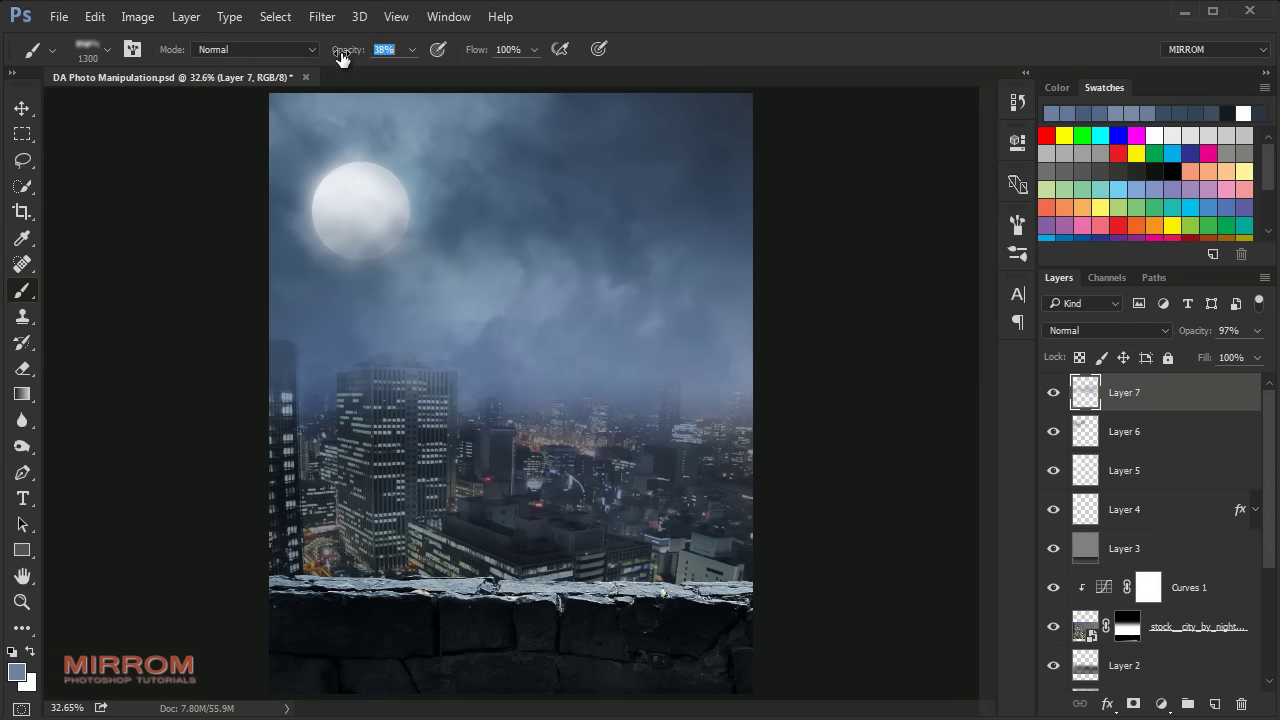
{"action": "key", "text": "bracketleft"}
{"action": "mouse_move", "coordinate": [630, 420]}
{"action": "left_mouse_down"}
{"action": "mouse_move", "coordinate": [854, 430]}
{"action": "mouse_move", "coordinate": [620, 364]}
{"action": "left_mouse_up"}
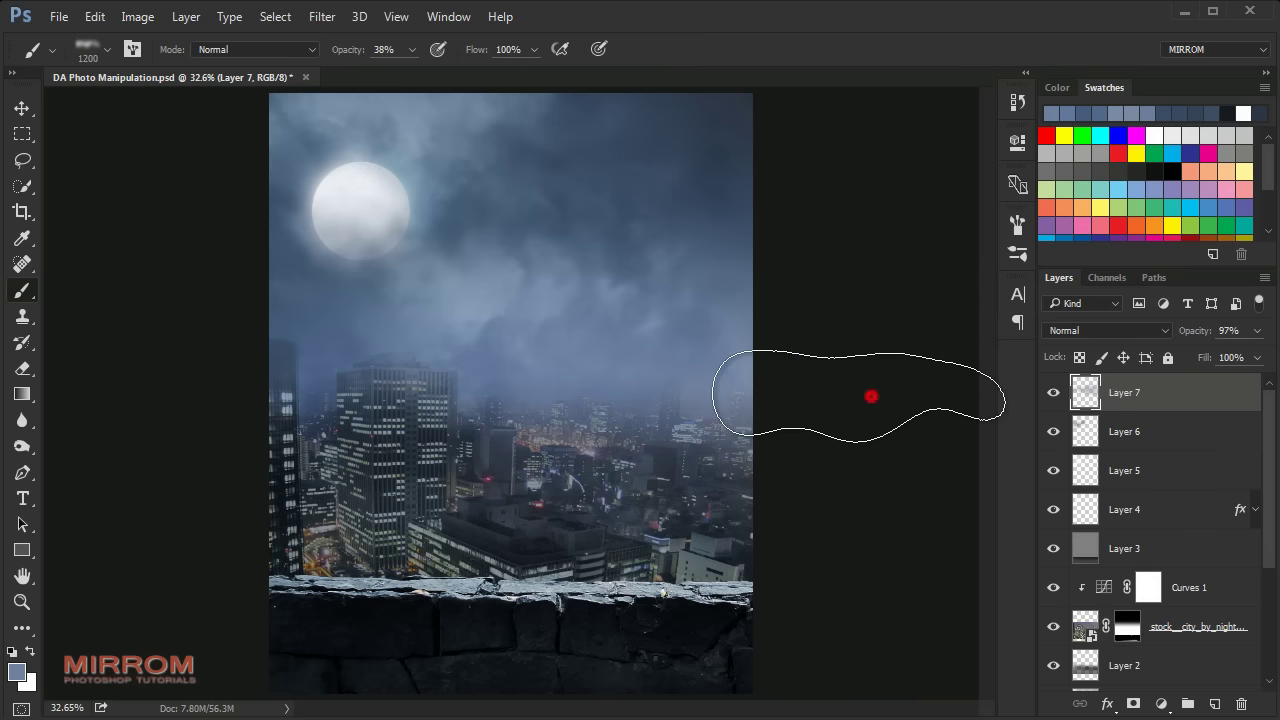
Step: Toggle Layer 7 to compare and zoom in to inspect the haze
{"action": "key", "text": "v"}
{"action": "left_click", "coordinate": [1053, 392]}
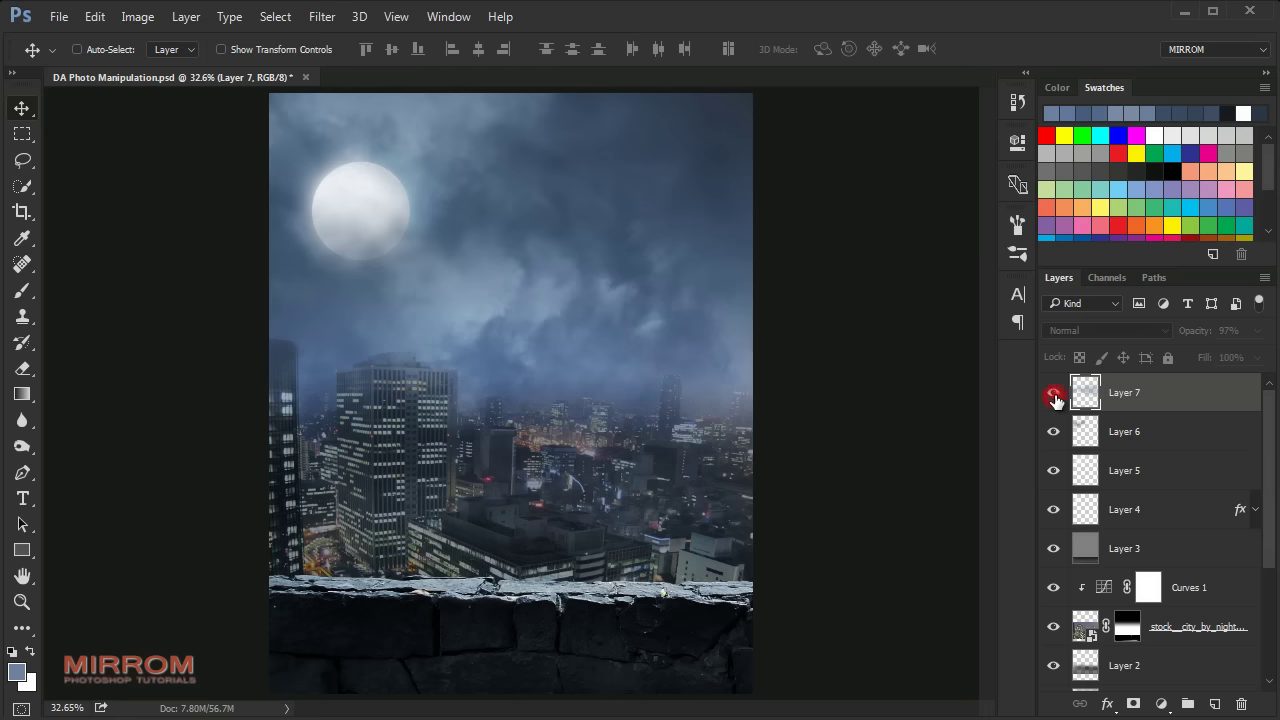
{"action": "key", "text": "ctrl+plus"}
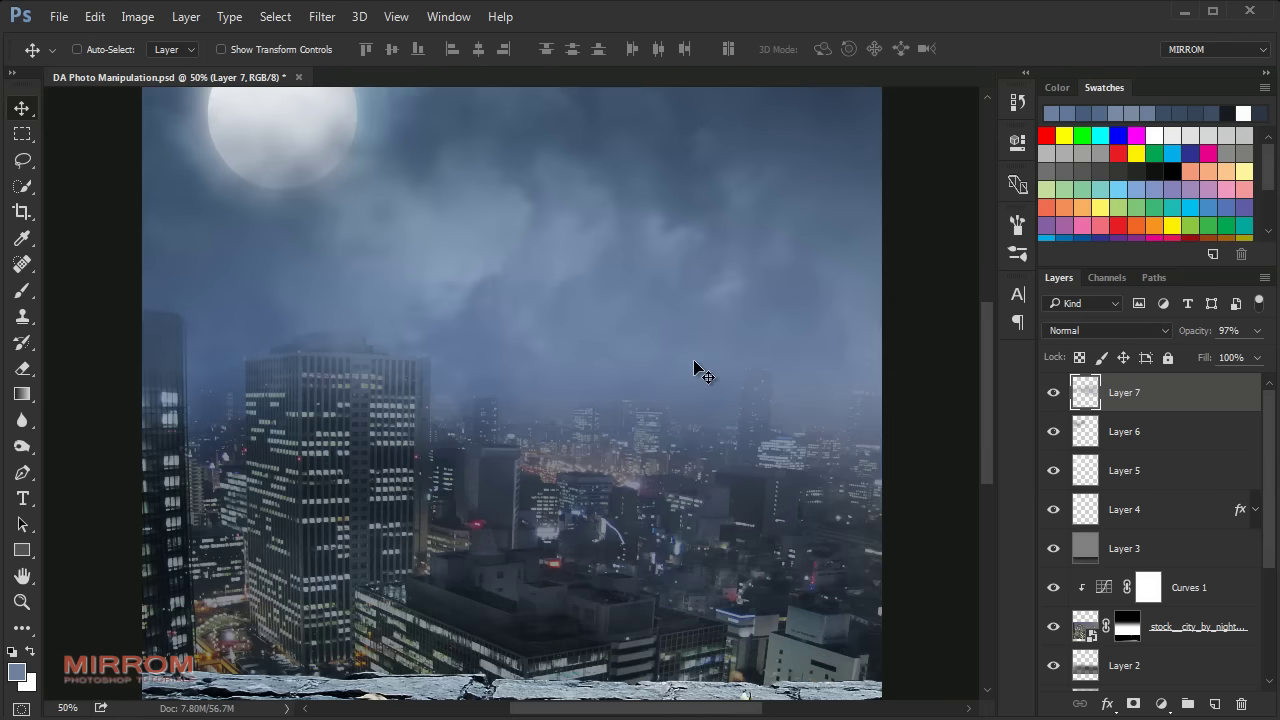
{"action": "scroll", "coordinate": [697, 370], "scroll_direction": "up", "scroll_amount": 3}
{"action": "scroll", "coordinate": [697, 370], "scroll_direction": "down", "scroll_amount": 3}
{"action": "scroll", "coordinate": [697, 370], "scroll_direction": "down", "scroll_amount": 2}
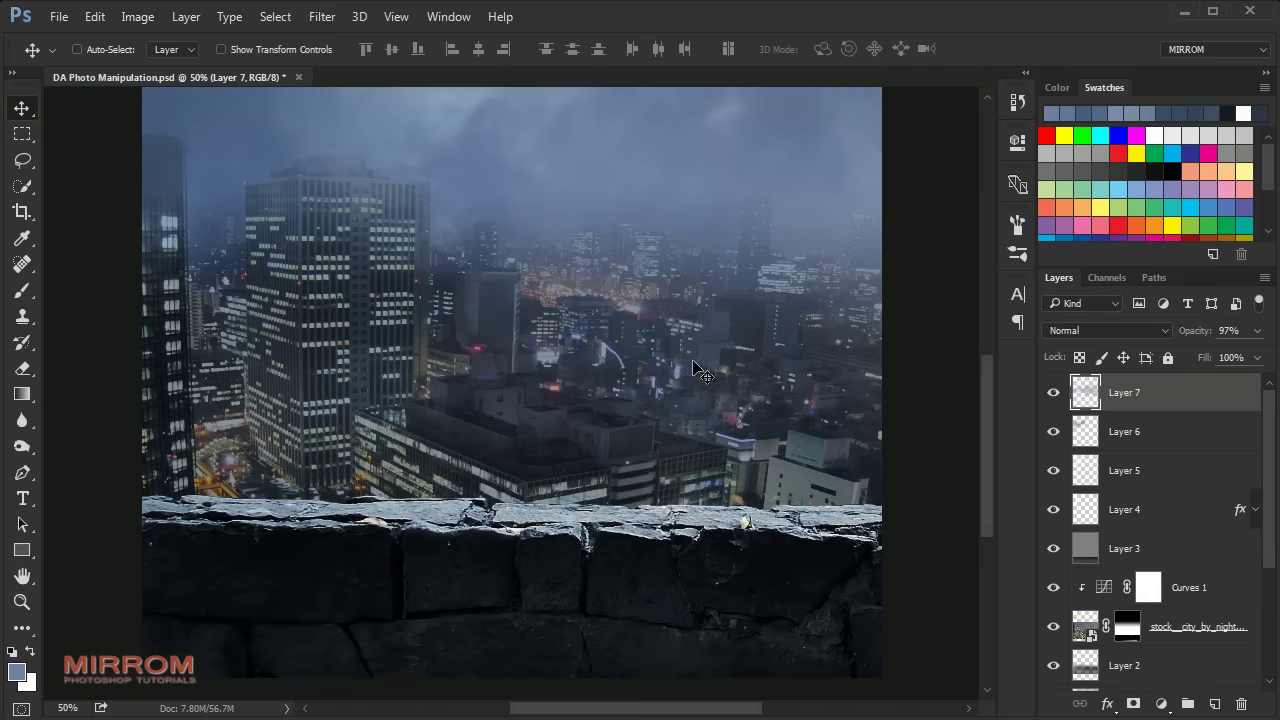
{"action": "key", "text": "ctrl+minus"}
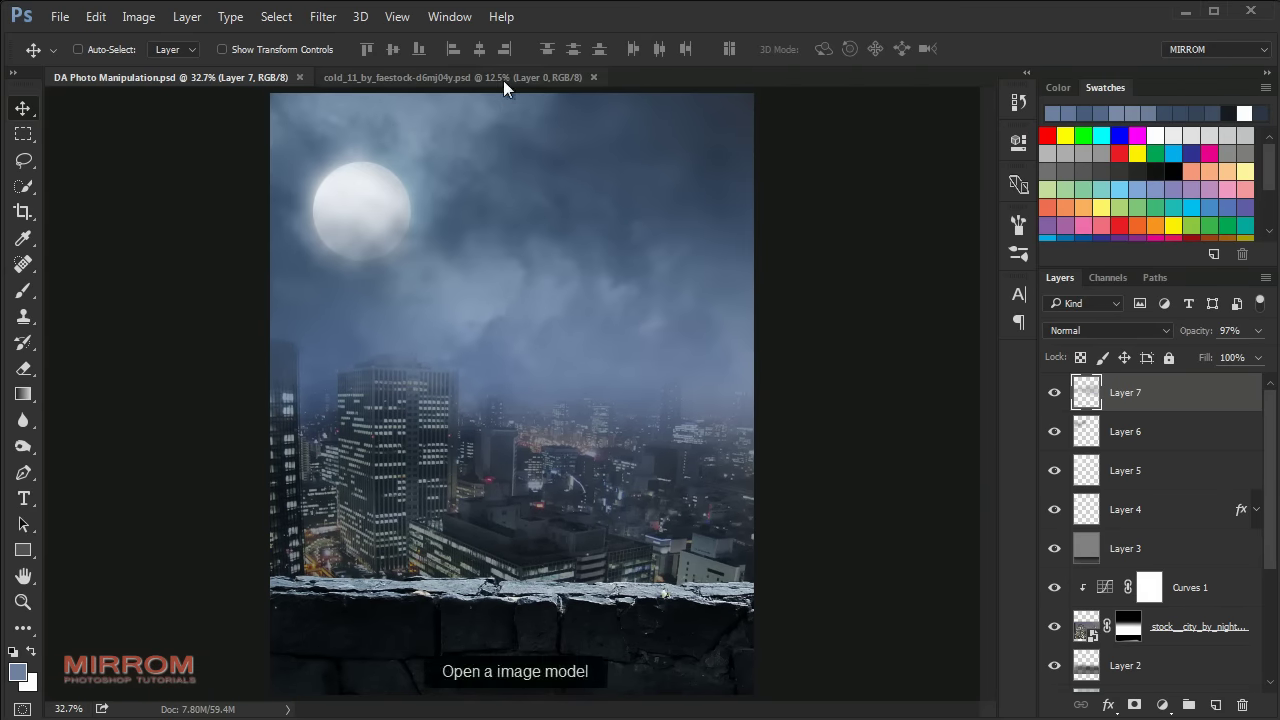
Step: On the cold_11 model photo, disable and re-enable the layer mask to check it
{"action": "left_click", "coordinate": [503, 80]}
{"action": "key", "text": "ctrl+plus"}
{"action": "key", "text": "ctrl+plus"}
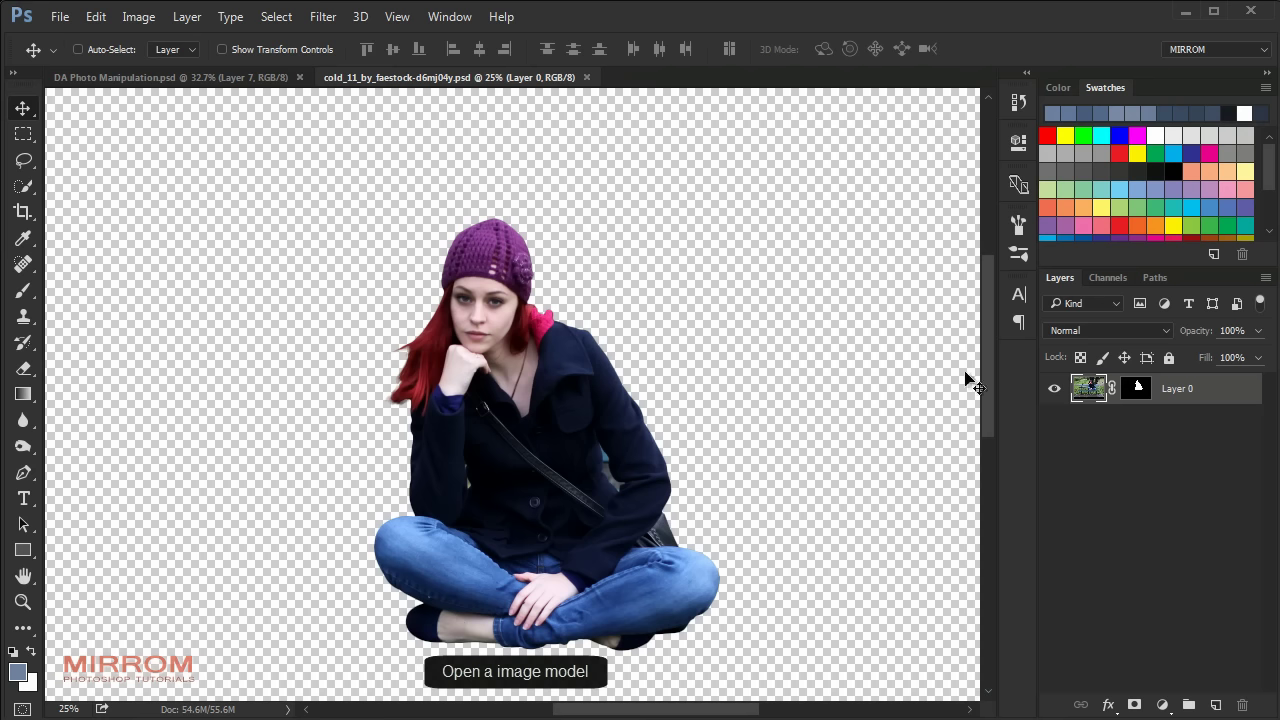
{"action": "left_click", "coordinate": [1135, 390]}
{"action": "right_click", "coordinate": [1135, 390]}
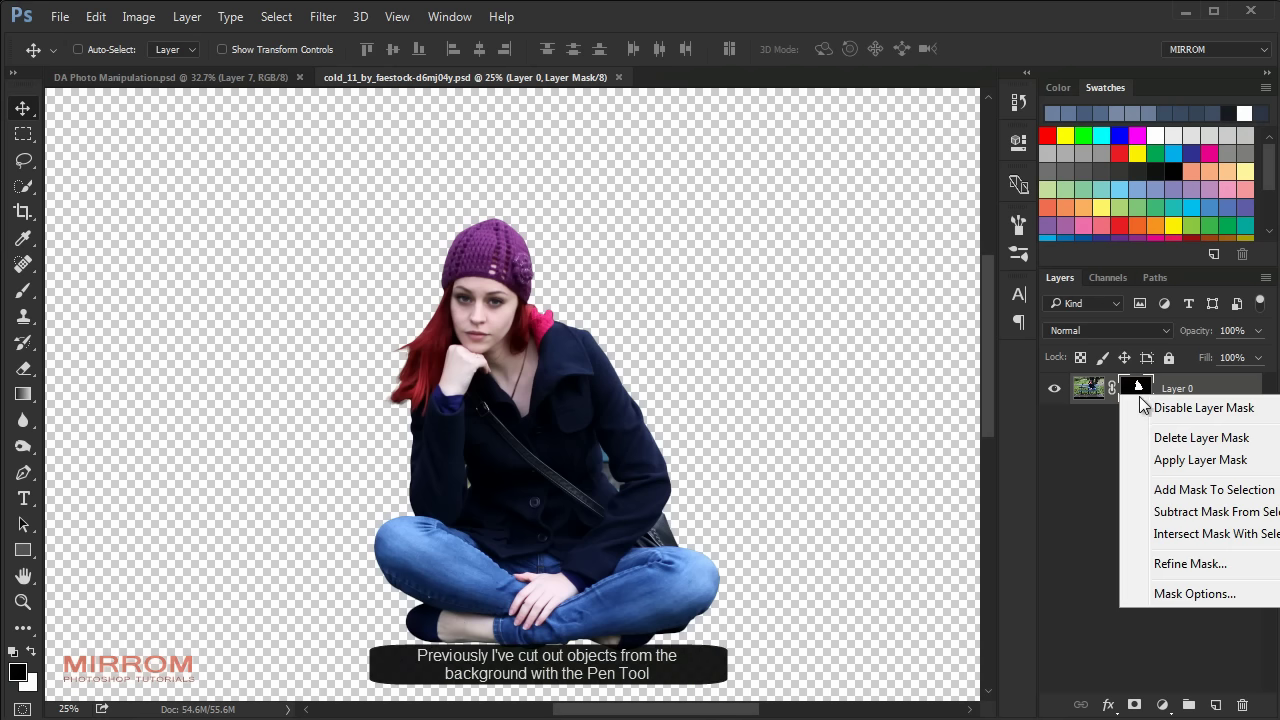
{"action": "left_click", "coordinate": [1160, 408]}
{"action": "right_click", "coordinate": [1135, 390]}
{"action": "left_click", "coordinate": [1156, 408]}
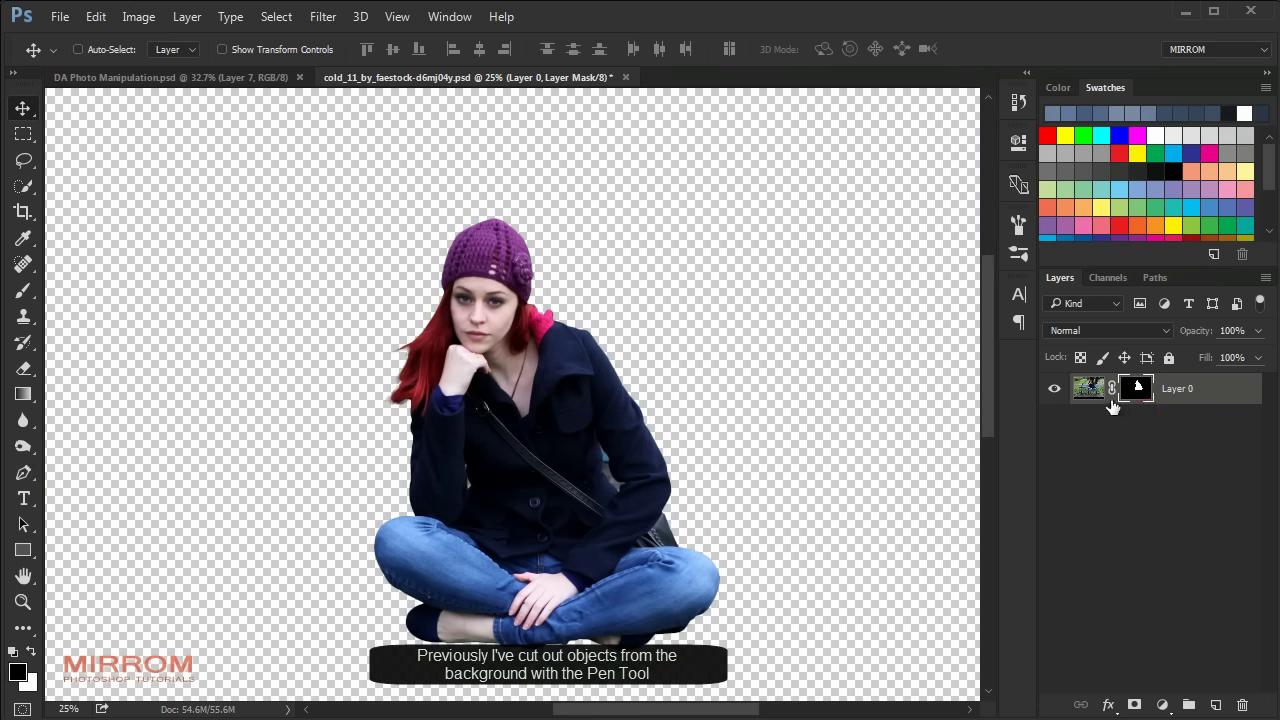
Step: Apply the layer mask and drag the cut-out model into the DA Photo Manipulation composite
{"action": "right_click", "coordinate": [1142, 392]}
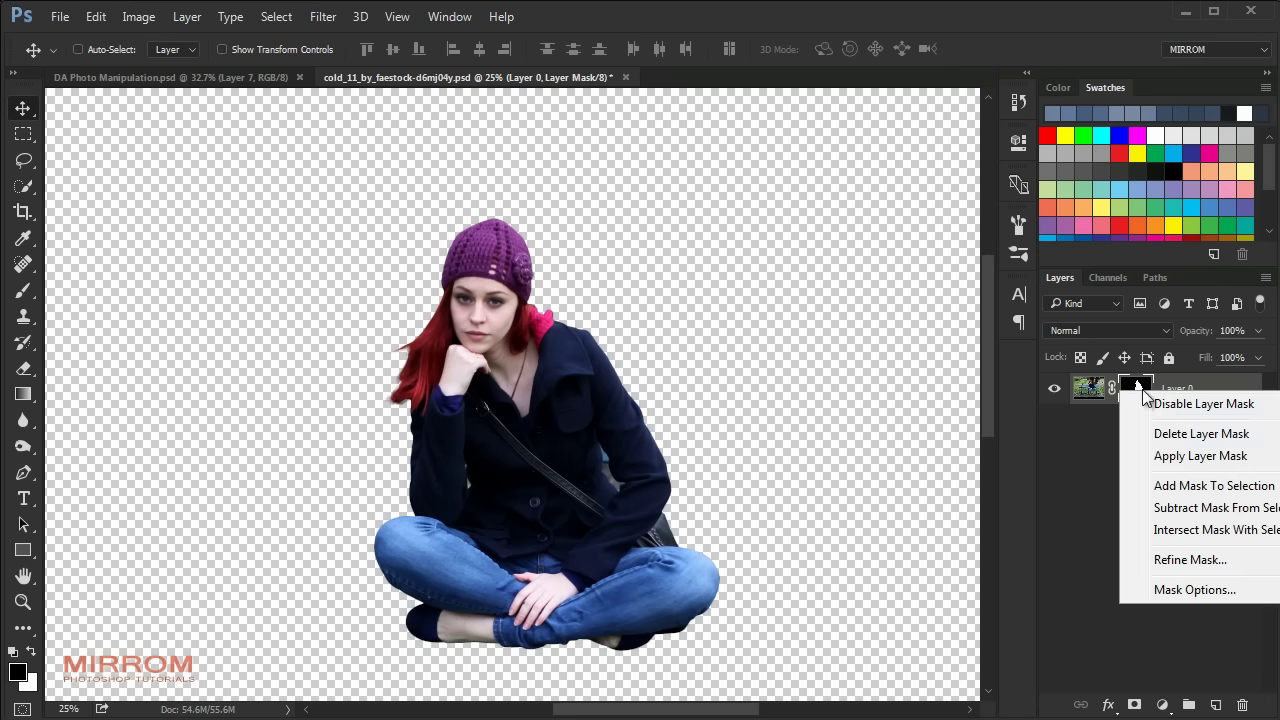
{"action": "left_click", "coordinate": [1170, 455]}
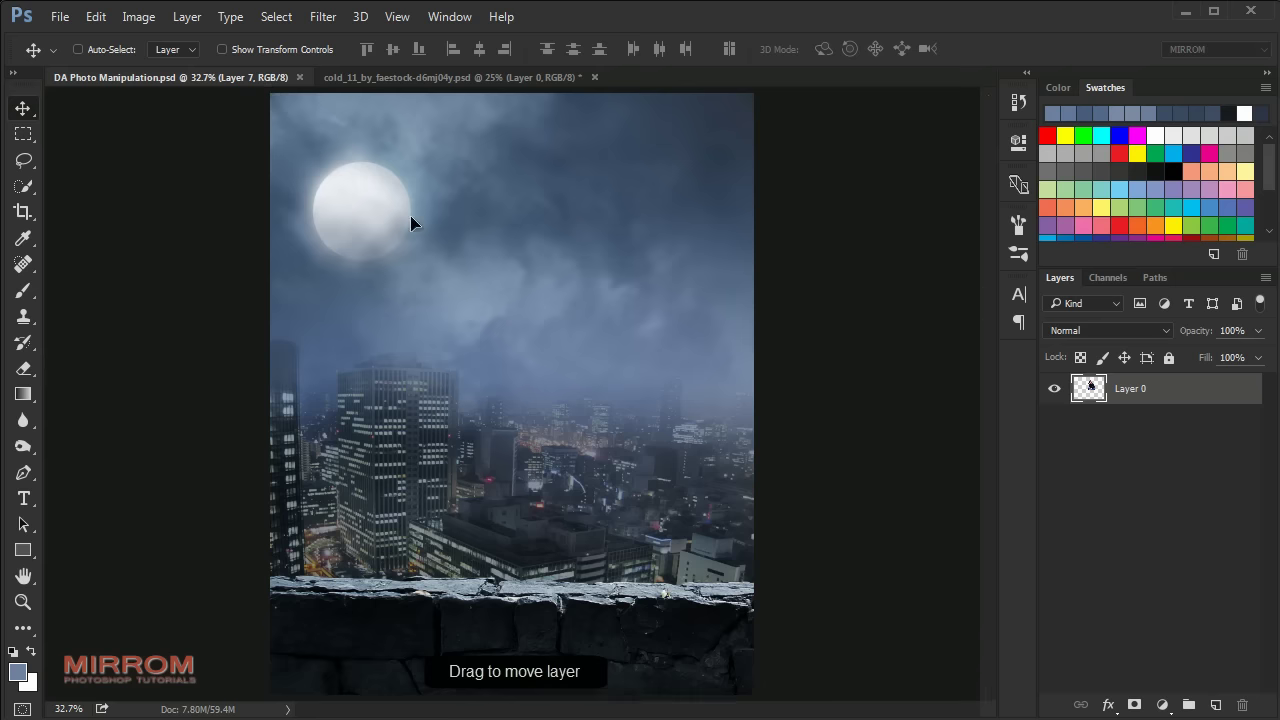
{"action": "mouse_move", "coordinate": [585, 389]}
{"action": "left_mouse_down"}
{"action": "mouse_move", "coordinate": [462, 257]}
{"action": "mouse_move", "coordinate": [545, 290]}
{"action": "left_mouse_up"}
Step: Close cold_11 without saving, scale the model proportionally to 78%, and move her onto the stone wall
{"action": "left_click", "coordinate": [601, 77]}
{"action": "left_click", "coordinate": [644, 297]}
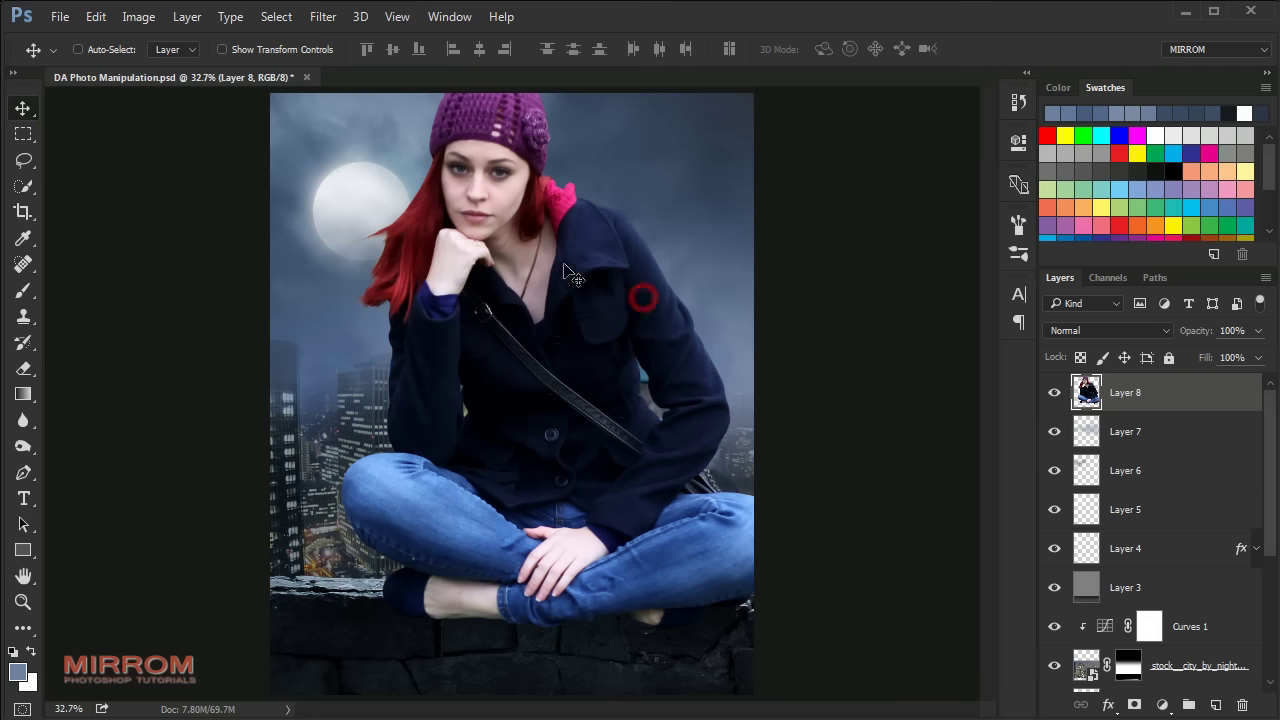
{"action": "key", "text": "ctrl+t"}
{"action": "left_click", "coordinate": [339, 49]}
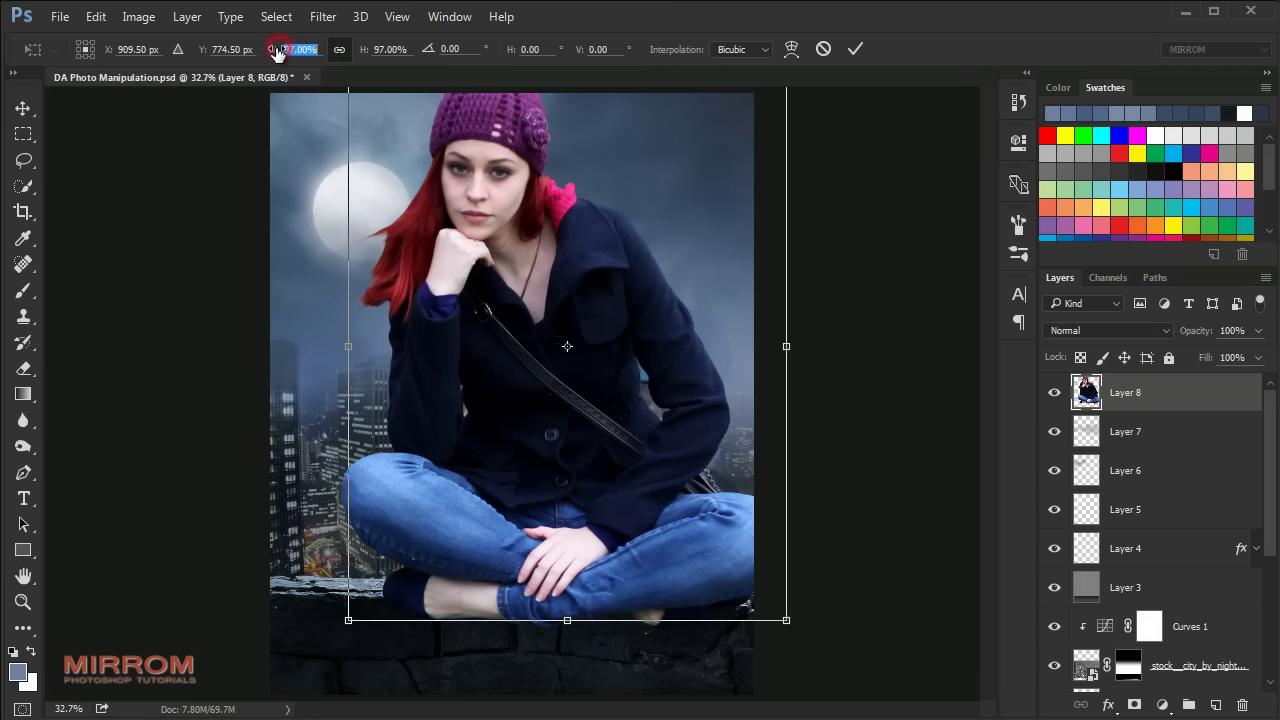
{"action": "left_click_drag", "start_coordinate": [277, 48], "coordinate": [246, 57]}
{"action": "key", "text": "Return"}
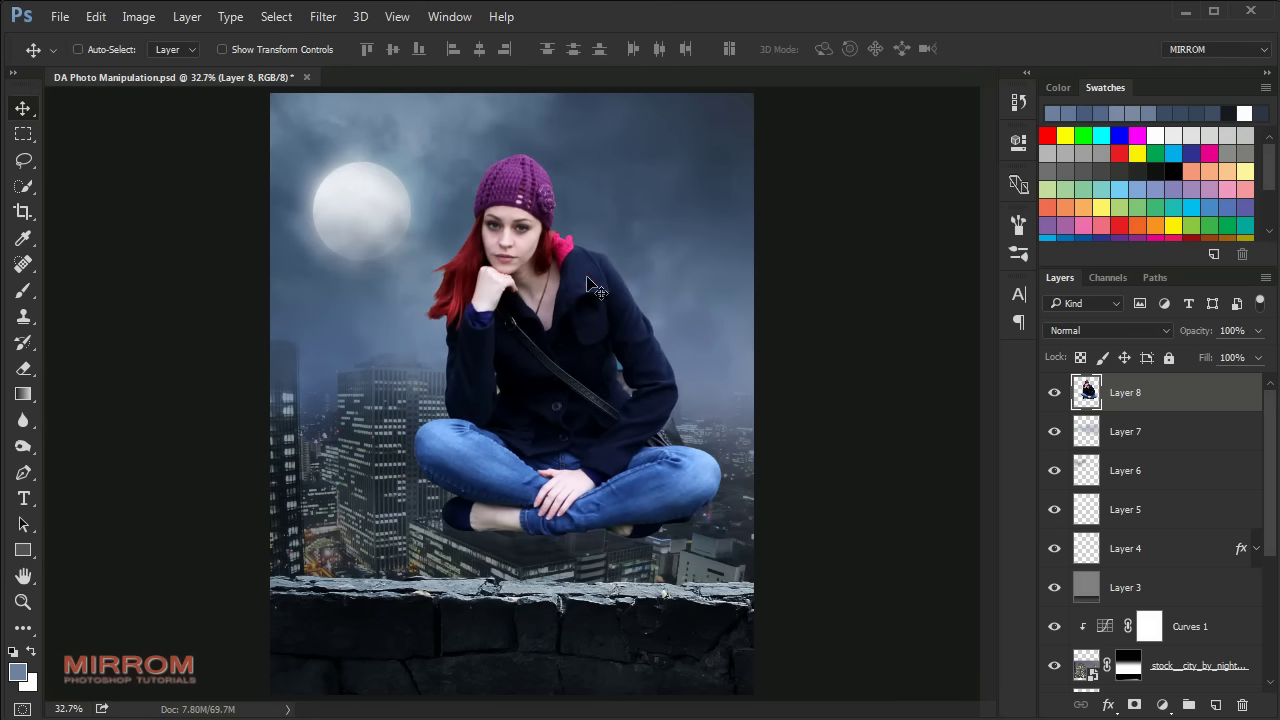
{"action": "left_click_drag", "start_coordinate": [587, 277], "coordinate": [606, 340]}
Step: Rescale the model to 95% and nudge her into place on the wall
{"action": "key", "text": "ctrl+t"}
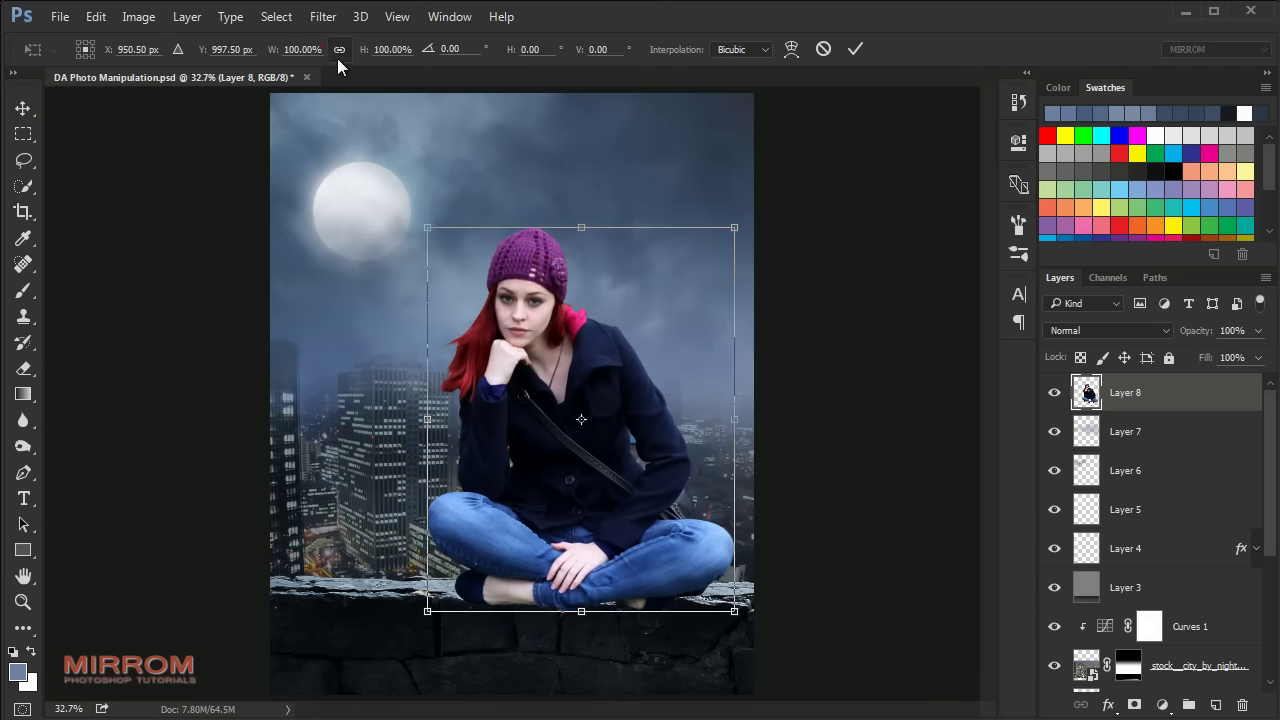
{"action": "left_click", "coordinate": [306, 49]}
{"action": "type", "text": "97"}
{"action": "key", "text": "Return"}
{"action": "type", "text": "95"}
{"action": "key", "text": "Return"}
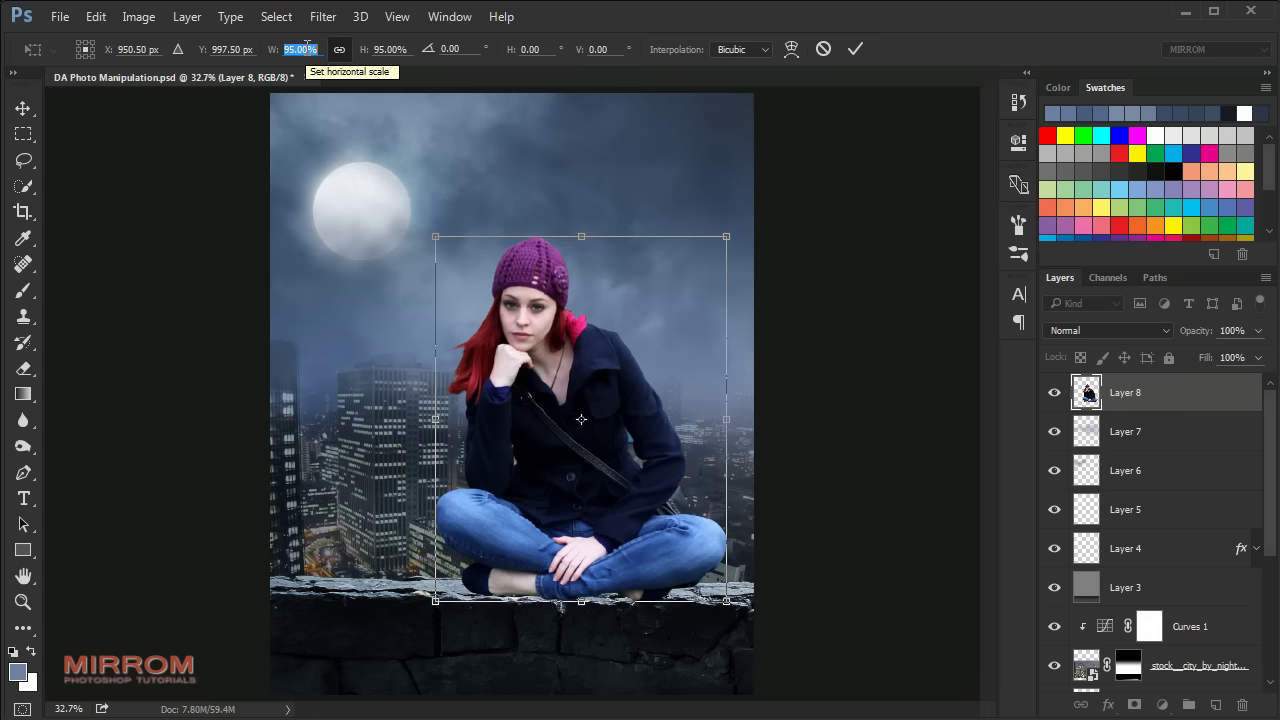
{"action": "key", "text": "Return"}
{"action": "key", "text": "shift+Down"}
{"action": "key", "text": "shift+Down"}
{"action": "key", "text": "shift+Down"}
{"action": "key", "text": "shift+Right"}
{"action": "key", "text": "shift+Right"}
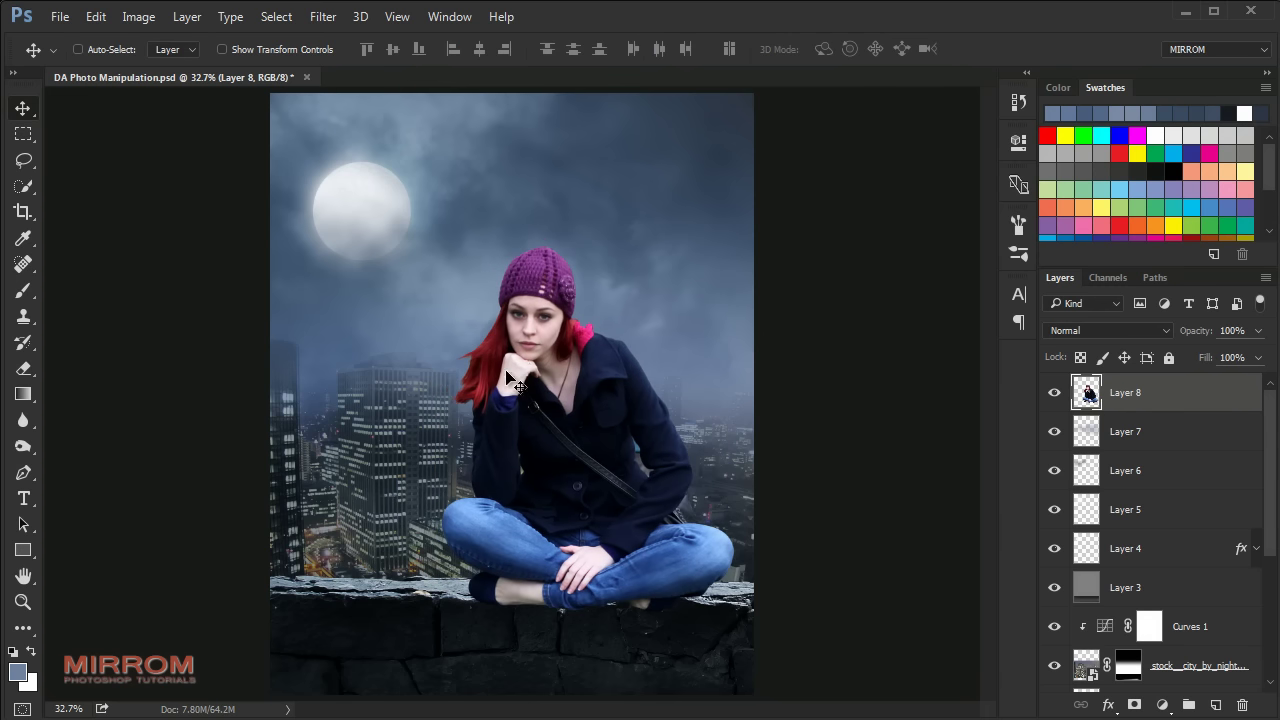
Step: Smudge the model's red hair edges into wispy strands trailing into the sky
{"action": "key", "text": "ctrl+plus"}
{"action": "key", "text": "ctrl+plus"}
{"action": "key", "text": "ctrl+plus"}
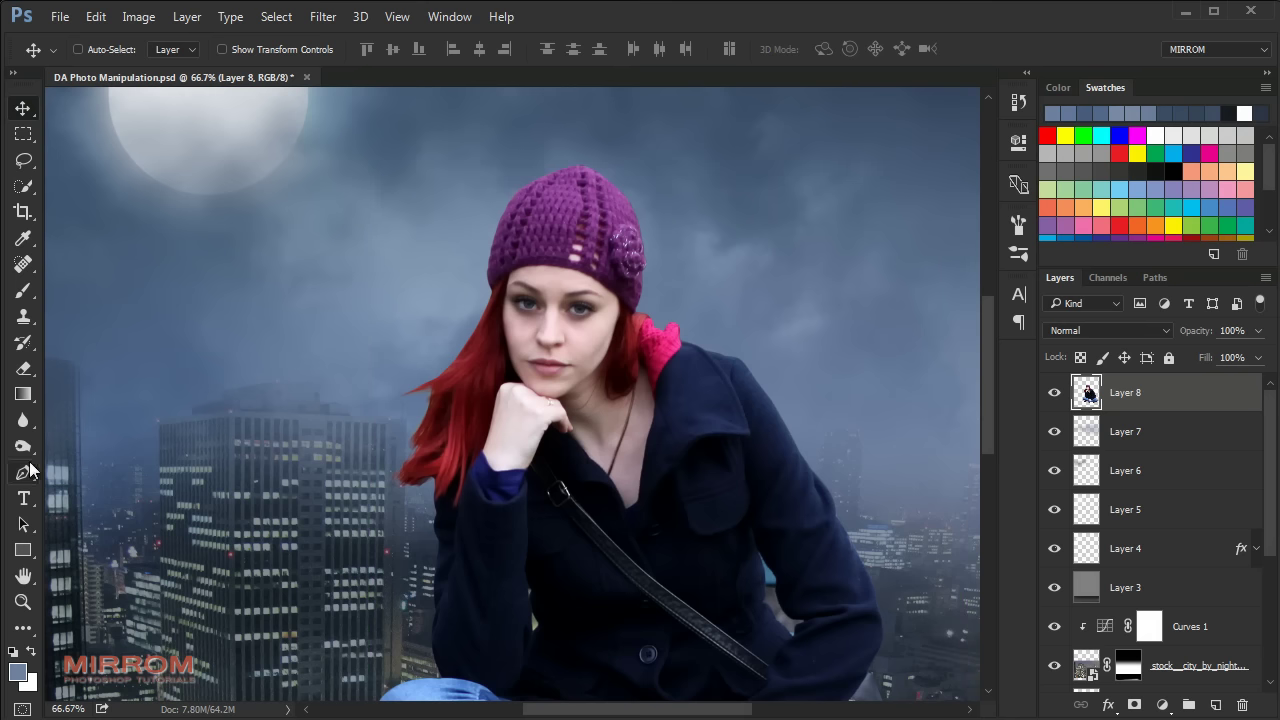
{"action": "left_click", "coordinate": [23, 420]}
{"action": "left_click", "coordinate": [113, 453]}
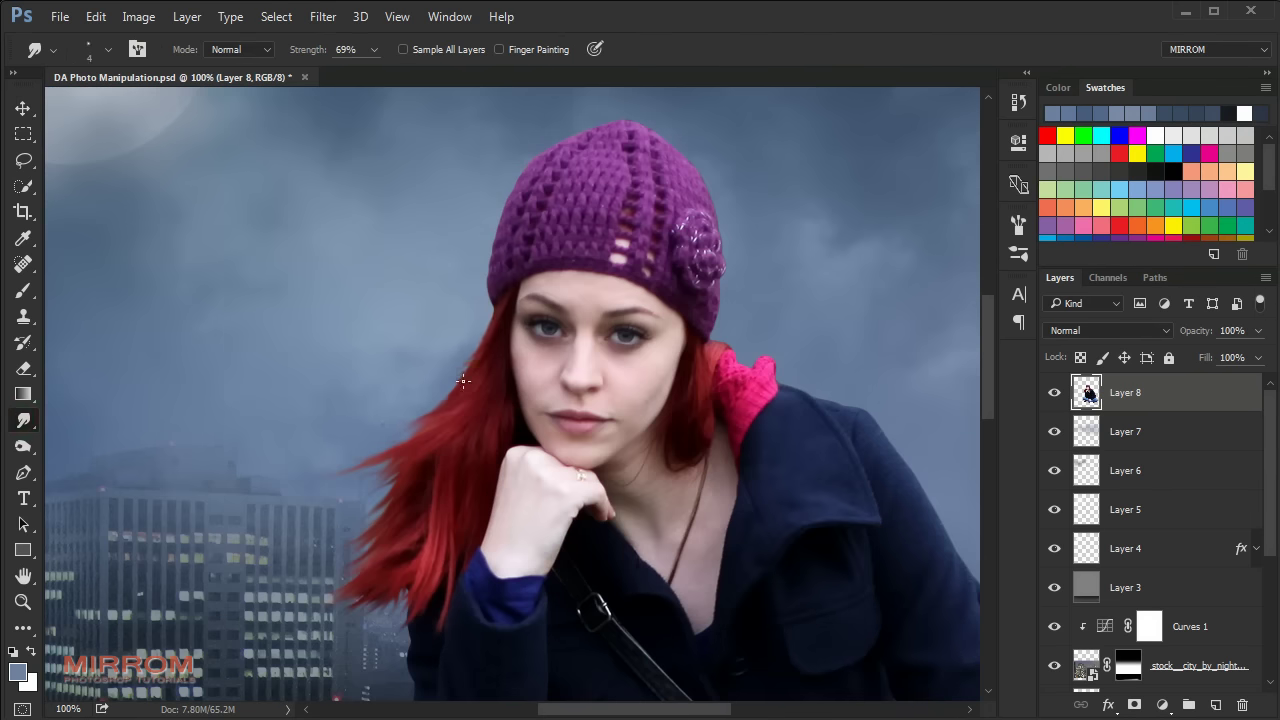
{"action": "key", "text": "ctrl+0"}
{"action": "key", "text": "v"}
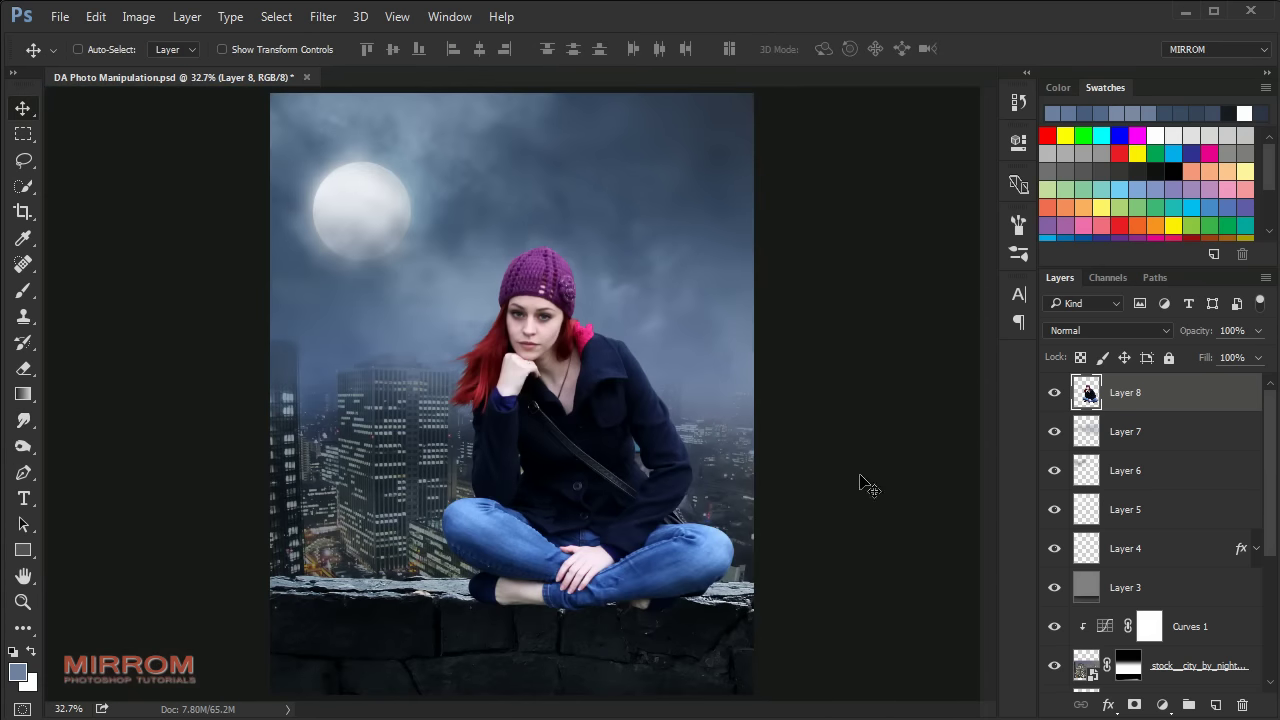
Step: Camera Raw Filter on Layer 8: Clarity +48, Highlights -83, Shadows/Whites +28, Blacks +27, Vibrance -40
{"action": "left_click", "coordinate": [323, 17]}
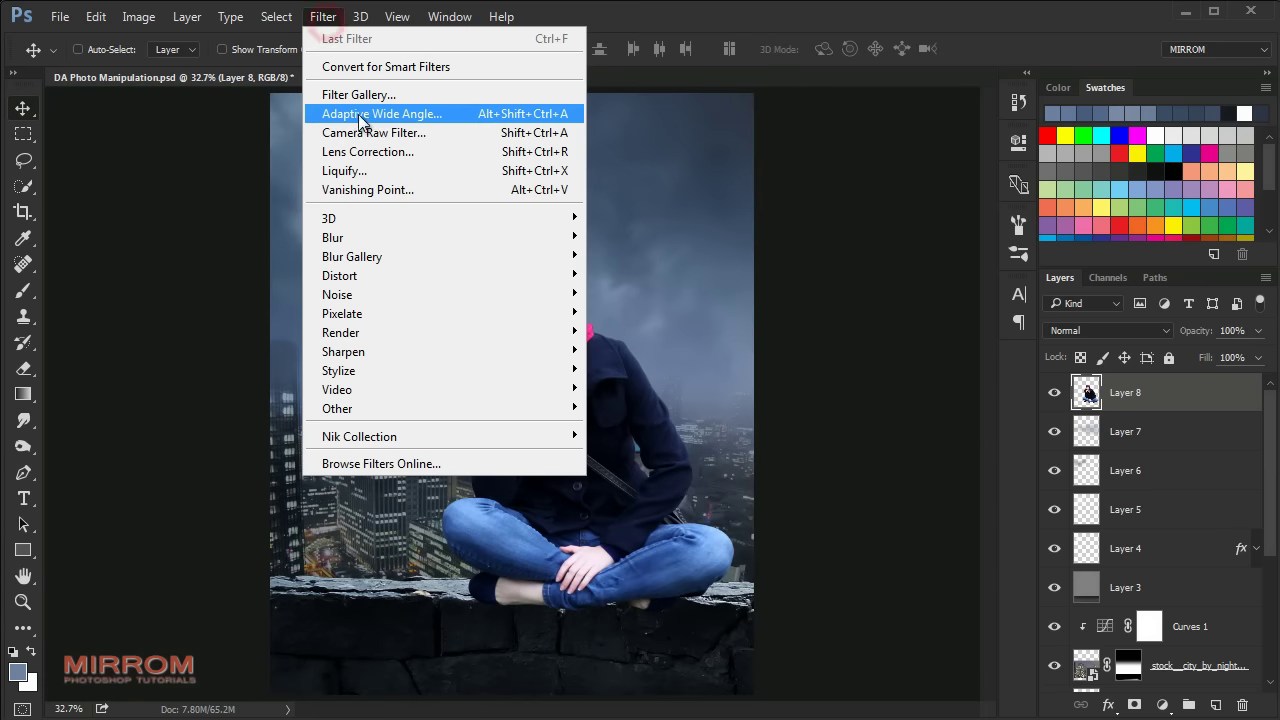
{"action": "left_click", "coordinate": [450, 134]}
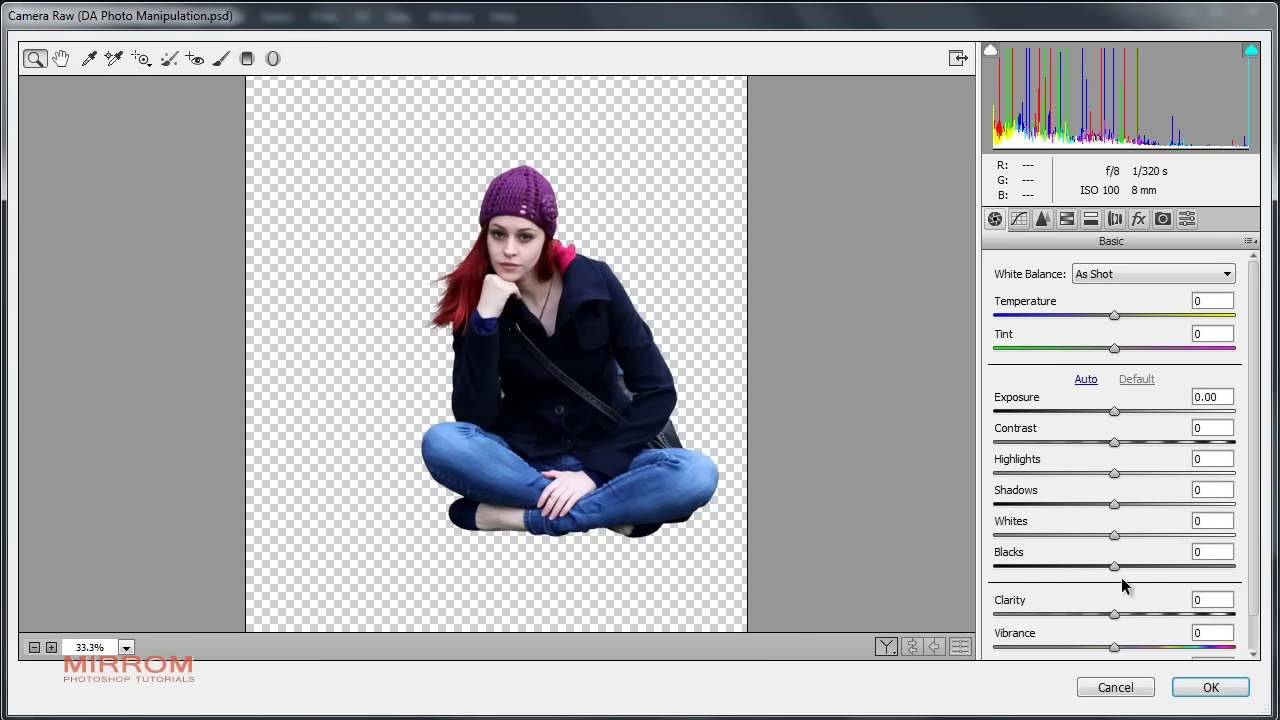
{"action": "left_click_drag", "start_coordinate": [1115, 612], "coordinate": [1173, 611]}
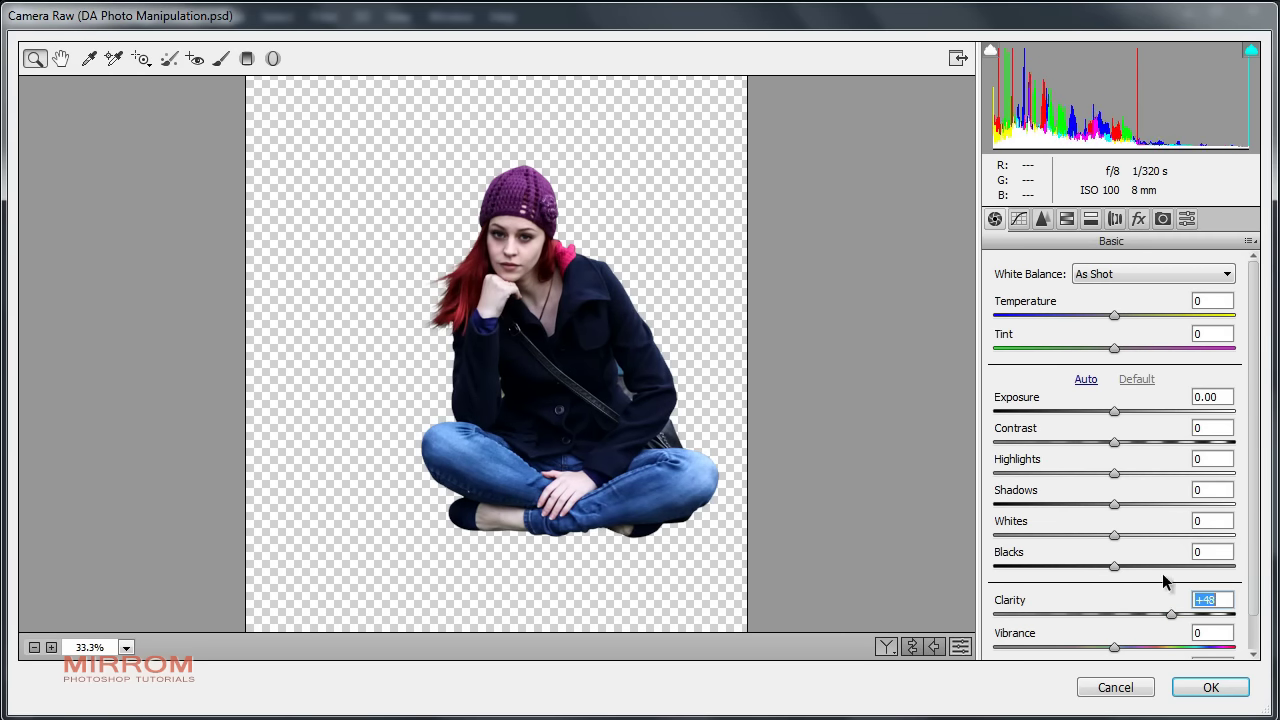
{"action": "left_click_drag", "start_coordinate": [1114, 473], "coordinate": [1014, 480]}
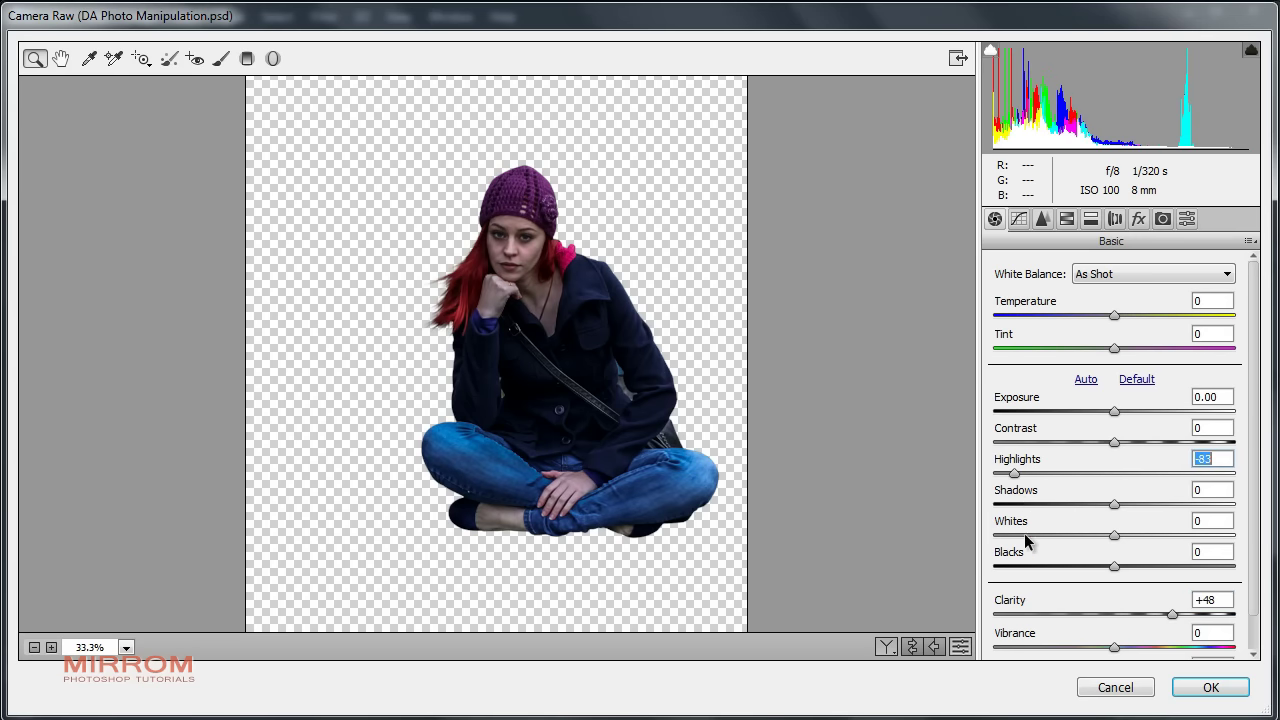
{"action": "mouse_move", "coordinate": [1114, 504]}
{"action": "left_mouse_down"}
{"action": "mouse_move", "coordinate": [1149, 505]}
{"action": "mouse_move", "coordinate": [1147, 537]}
{"action": "mouse_move", "coordinate": [1117, 569]}
{"action": "mouse_move", "coordinate": [1147, 575]}
{"action": "left_mouse_up"}
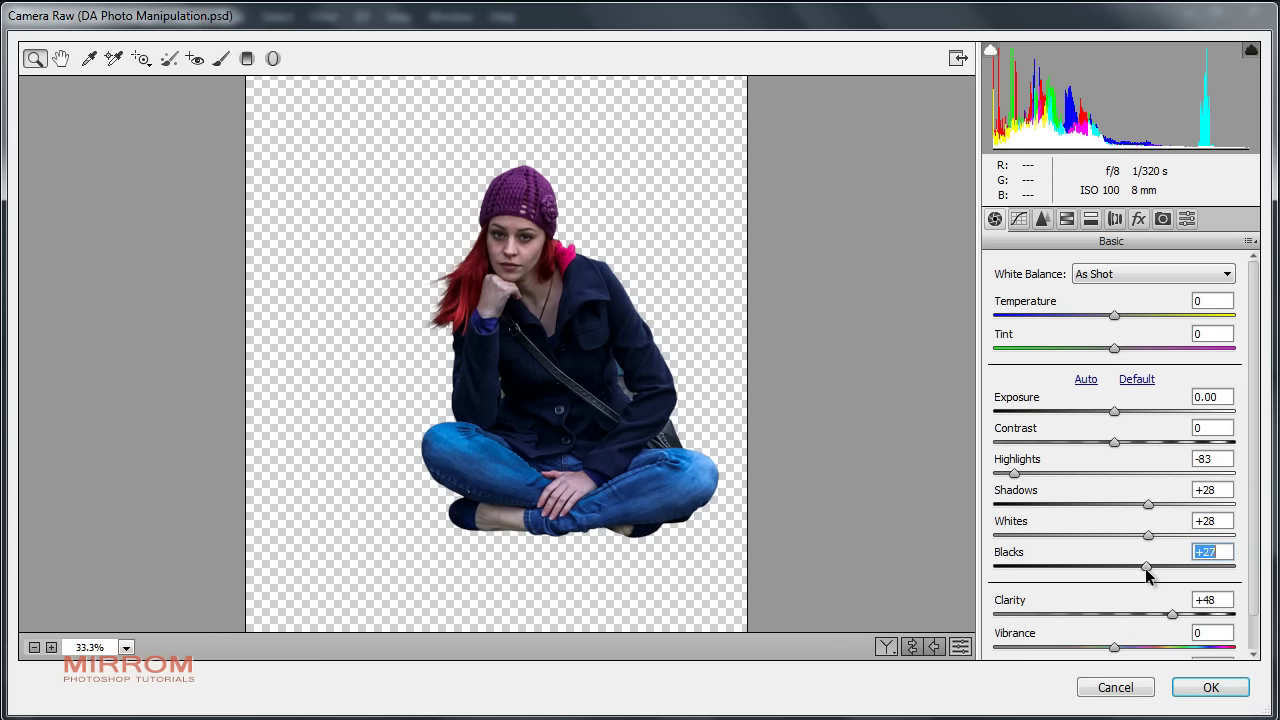
{"action": "left_click_drag", "start_coordinate": [1115, 648], "coordinate": [1061, 645]}
{"action": "left_click", "coordinate": [677, 316]}
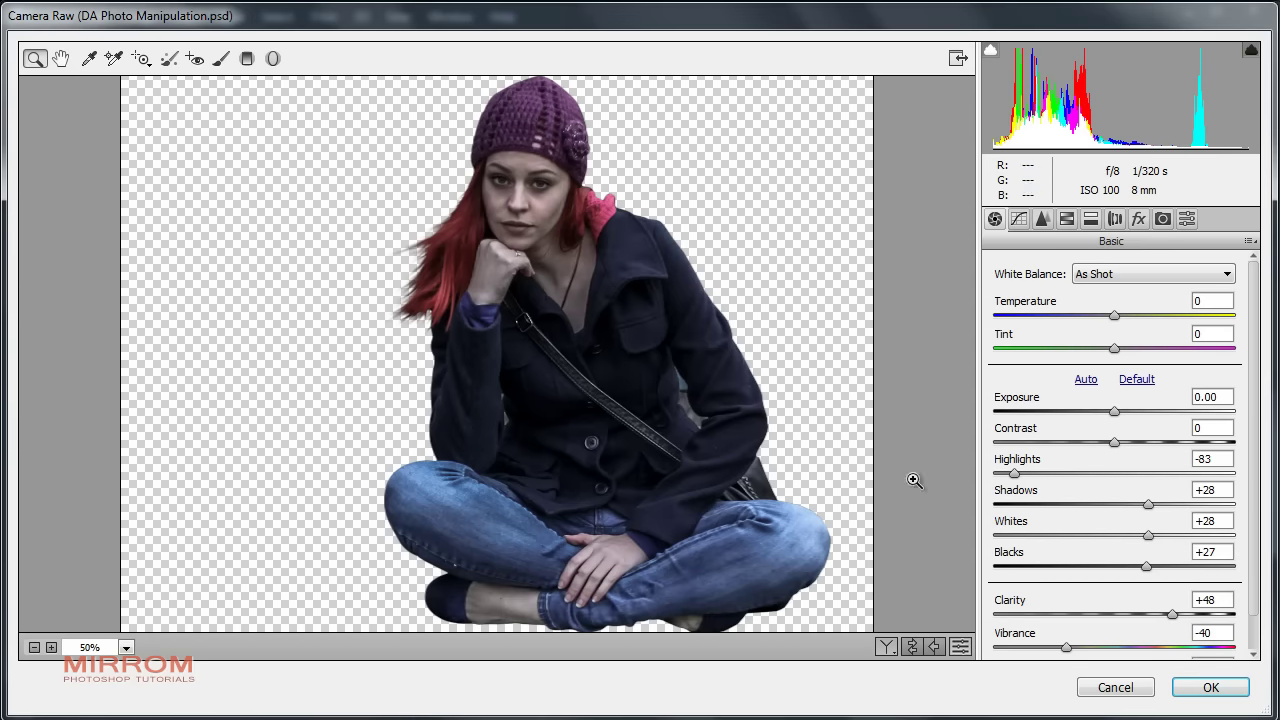
{"action": "left_click", "coordinate": [1205, 690]}
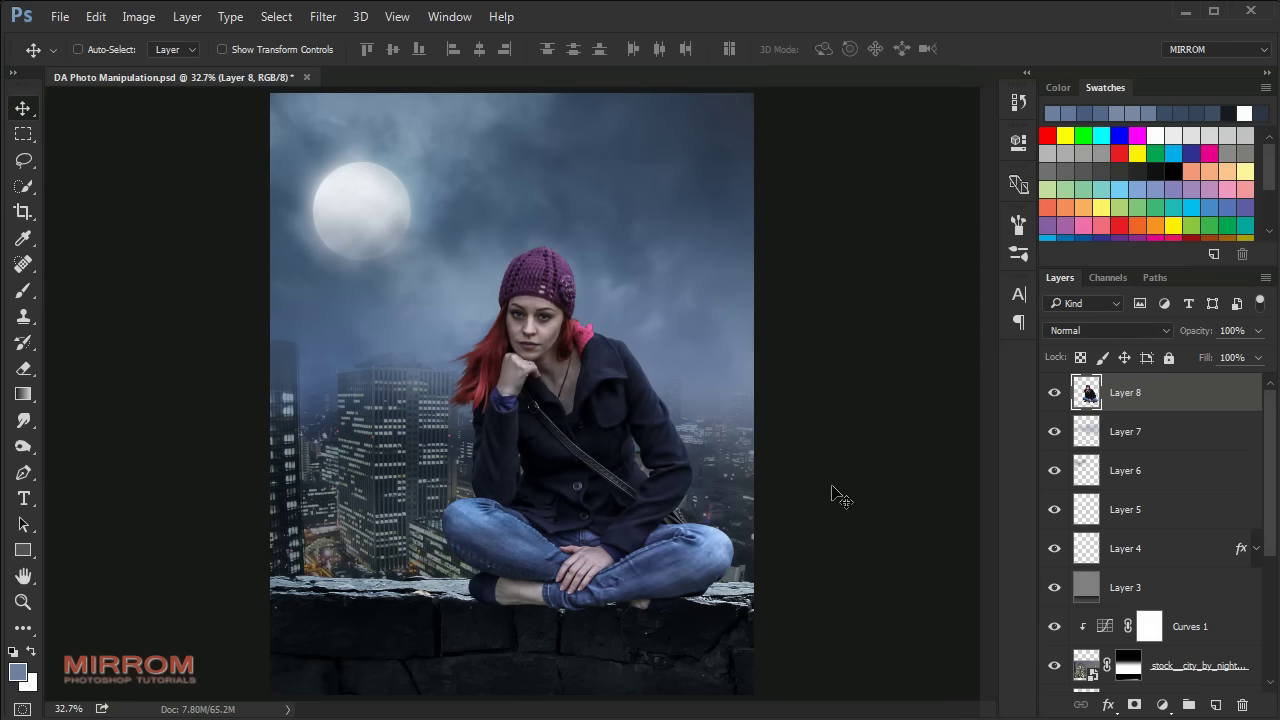
Step: Rename Layer 8 to Model and duplicate it with Ctrl+J
{"action": "left_click", "coordinate": [850, 348], "text": "ctrl"}
{"action": "scroll", "coordinate": [814, 380], "scroll_direction": "down", "scroll_amount": 2}
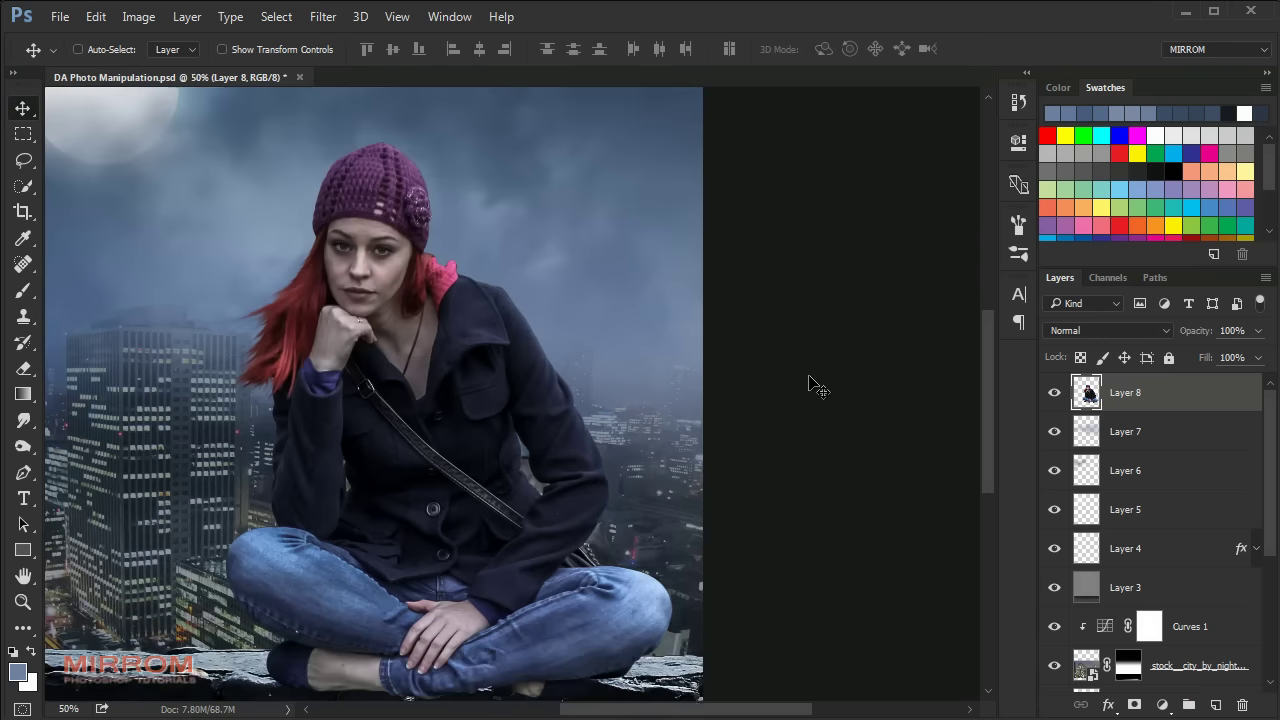
{"action": "double_click", "coordinate": [1124, 393]}
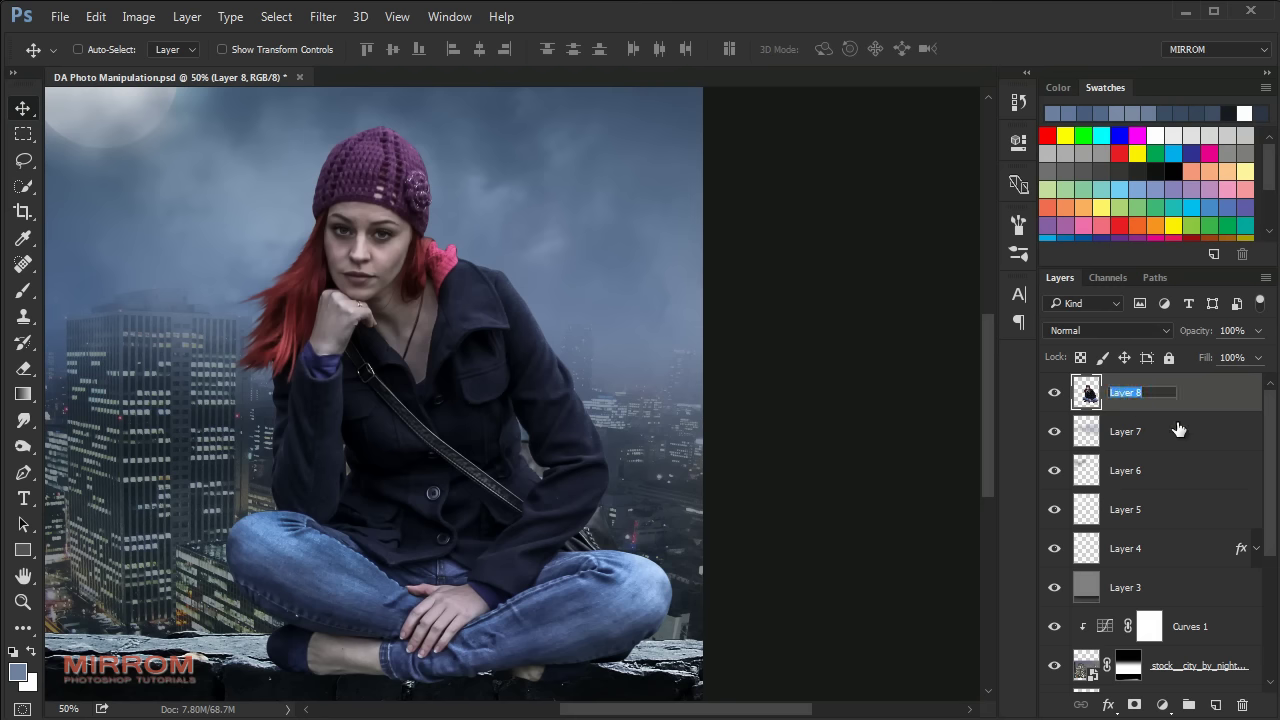
{"action": "type", "text": "Model"}
{"action": "key", "text": "Return"}
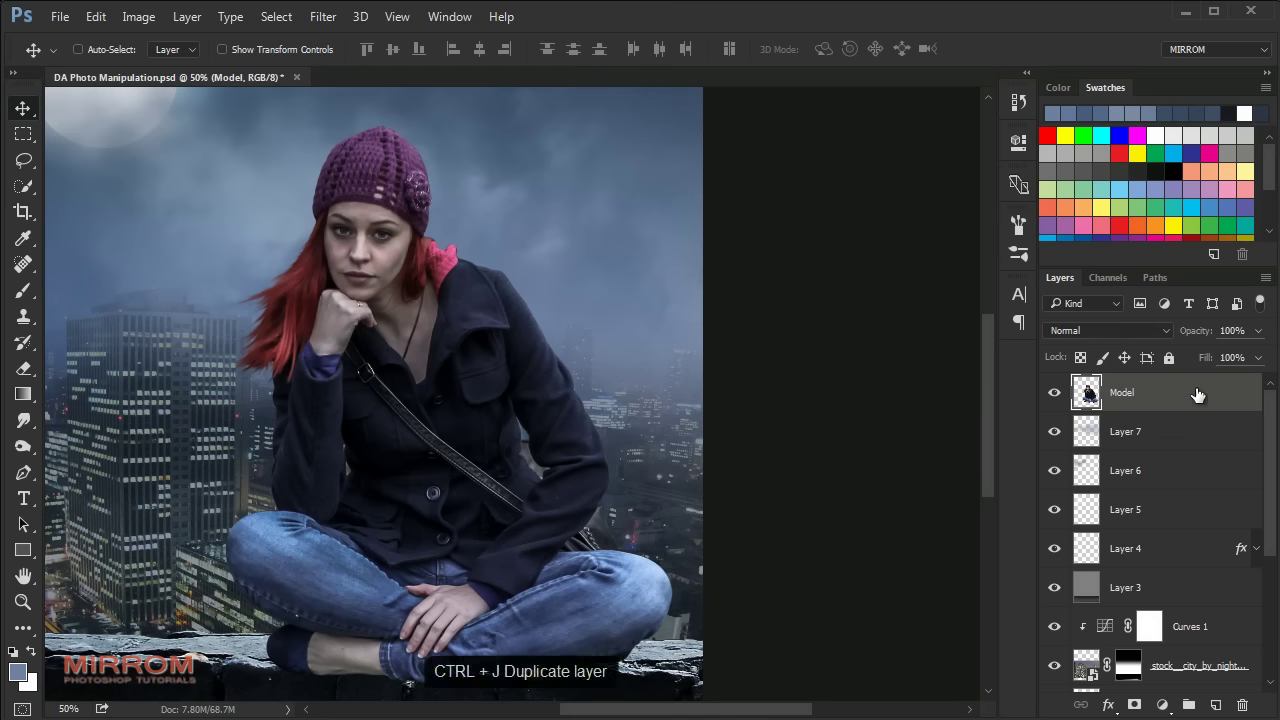
{"action": "key", "text": "ctrl+j"}
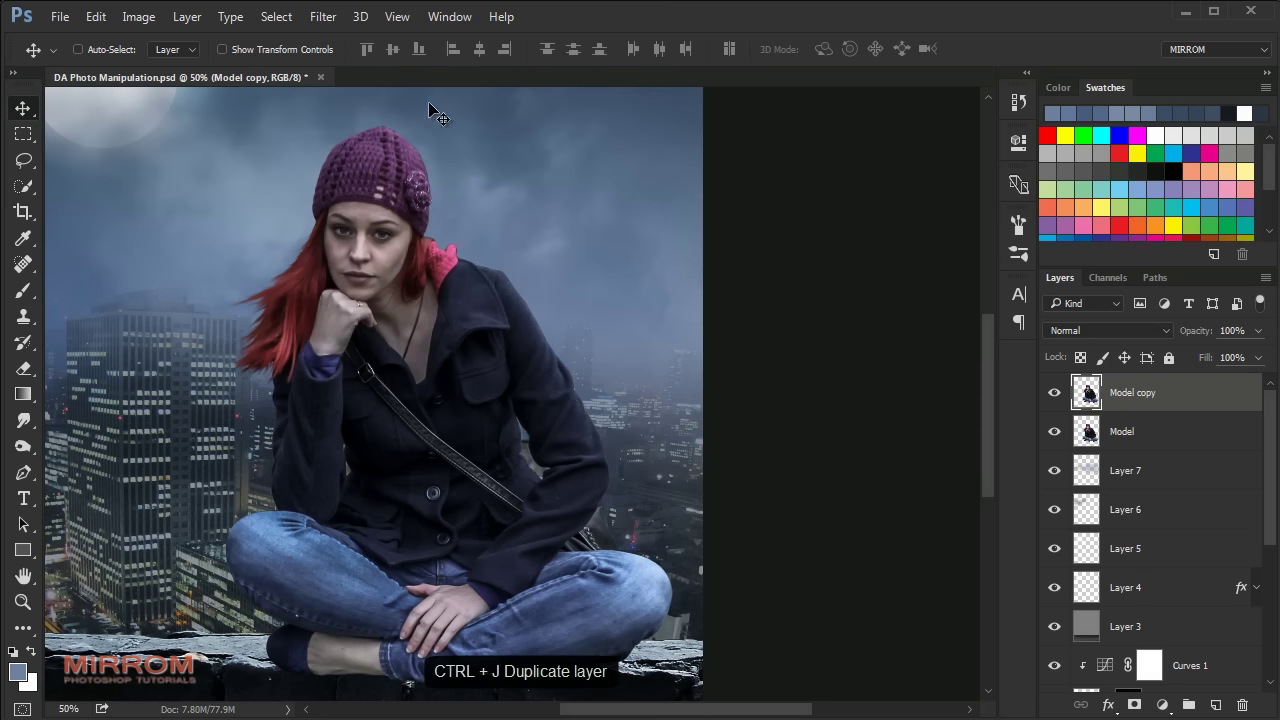
Step: Apply Surface Blur with radius 14 and threshold 11 to Model copy and make it visible
{"action": "left_click", "coordinate": [330, 25]}
{"action": "mouse_move", "coordinate": [440, 237]}
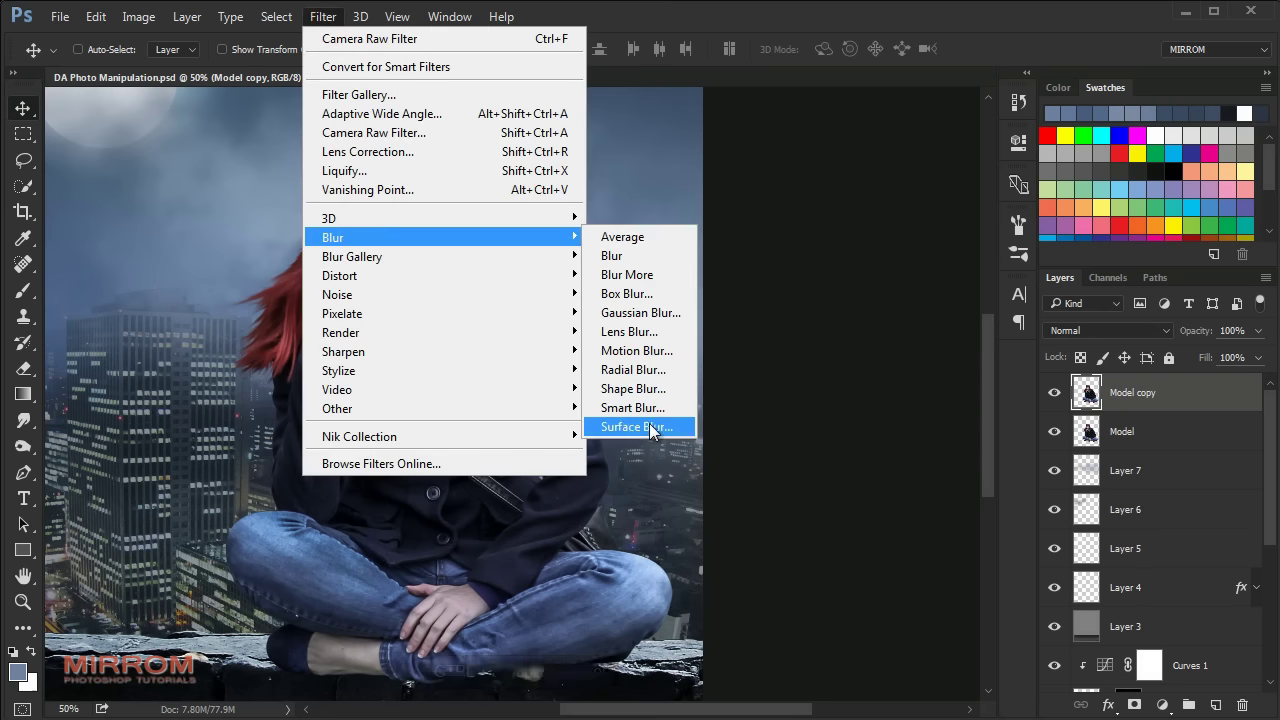
{"action": "left_click", "coordinate": [650, 424]}
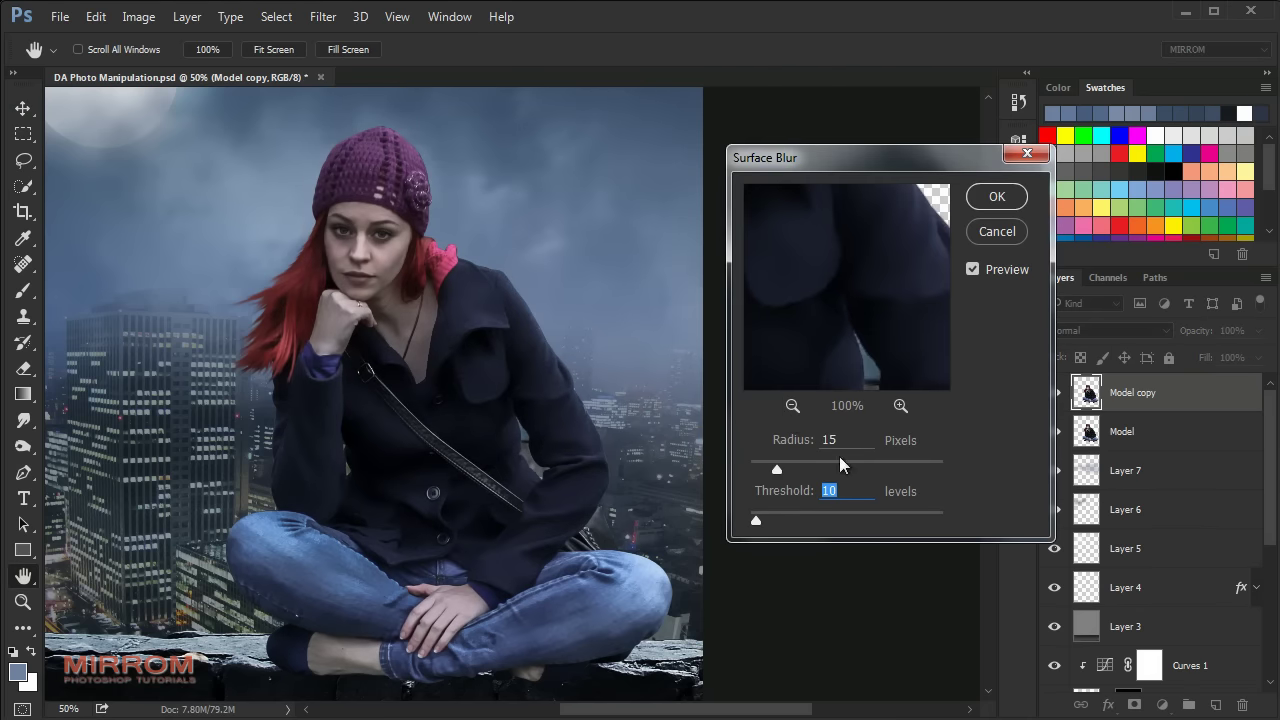
{"action": "left_click", "coordinate": [830, 440]}
{"action": "left_click_drag", "start_coordinate": [771, 468], "coordinate": [775, 467]}
{"action": "left_click", "coordinate": [757, 517]}
{"action": "left_click", "coordinate": [792, 405]}
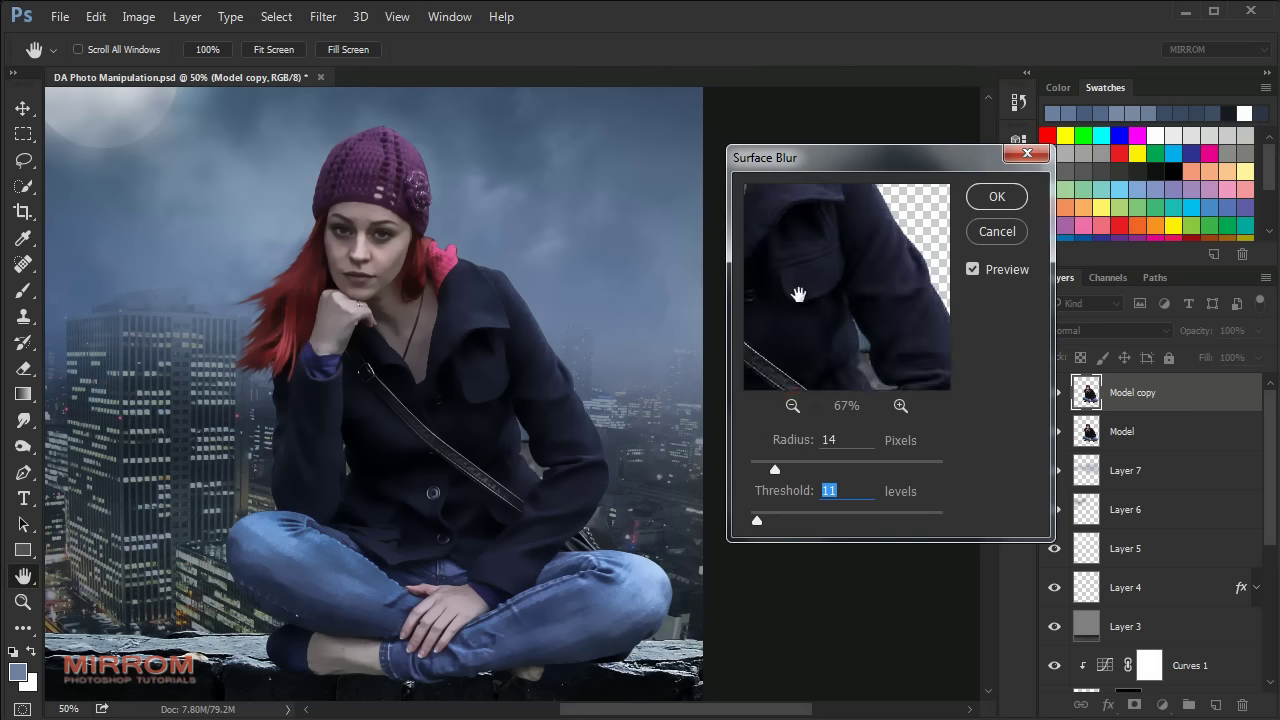
{"action": "left_click_drag", "start_coordinate": [850, 240], "coordinate": [886, 357]}
{"action": "left_click", "coordinate": [997, 231]}
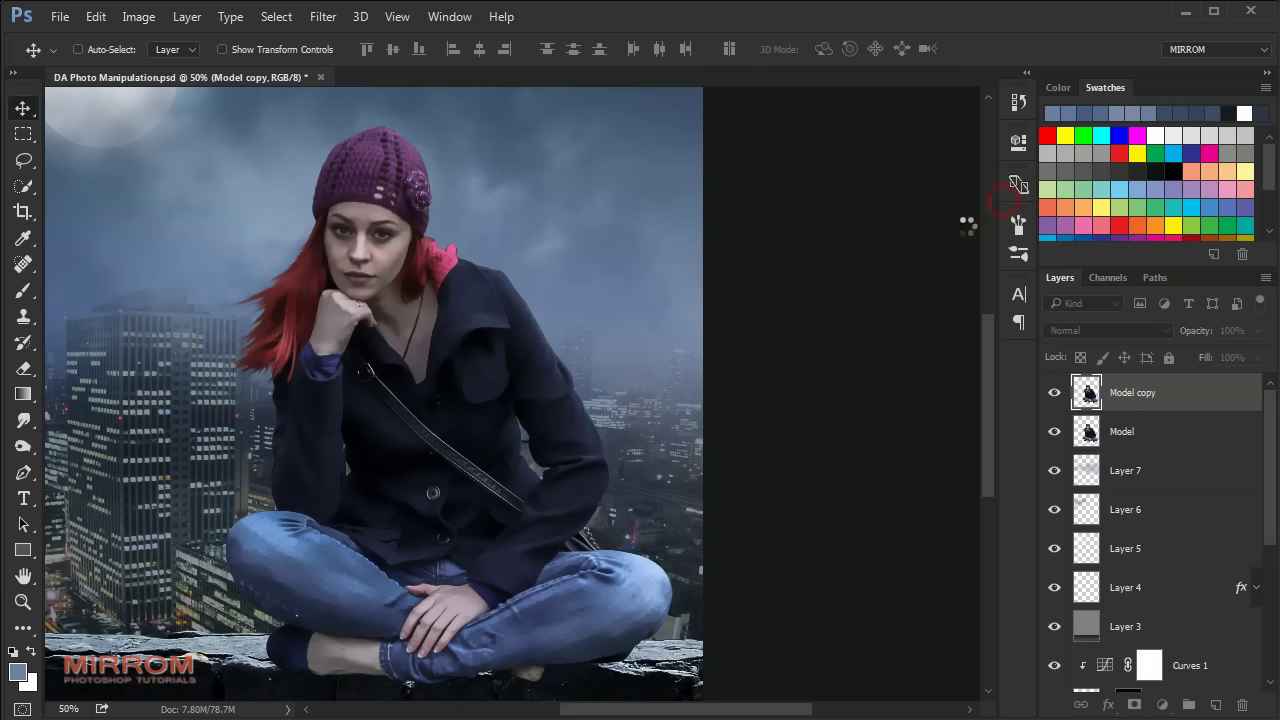
{"action": "left_click", "coordinate": [1055, 393]}
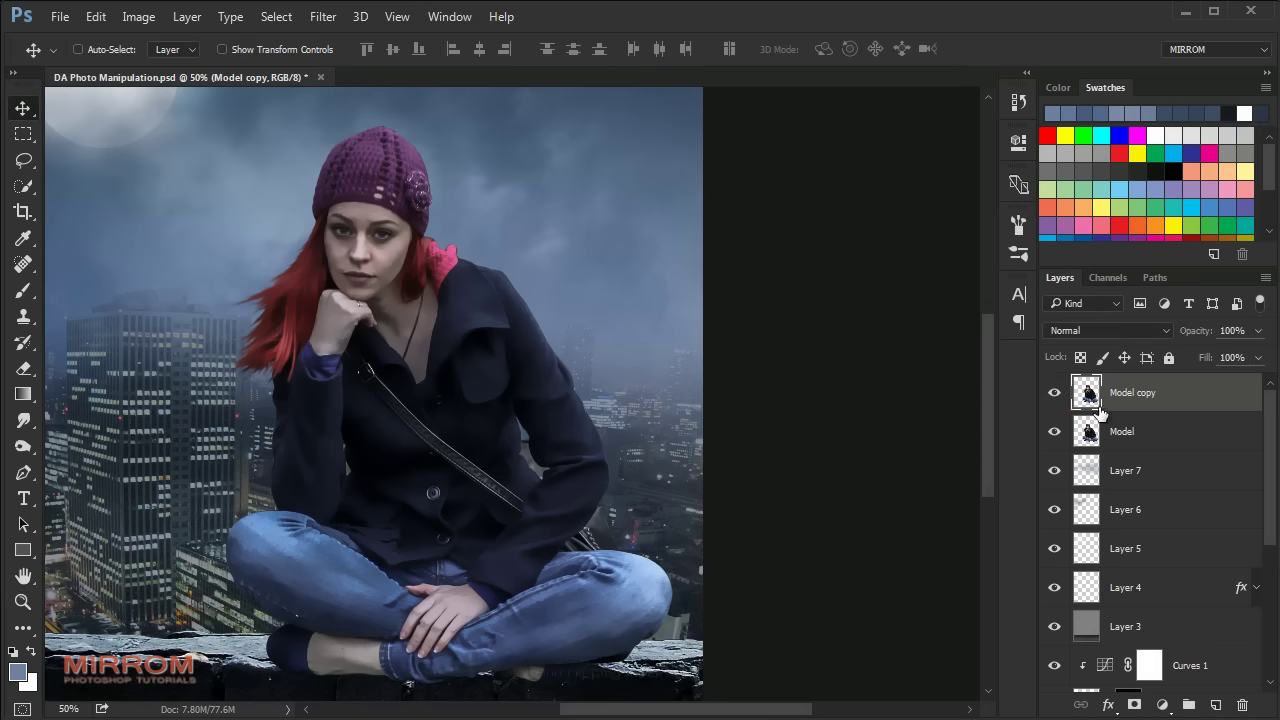
Step: Add a new layer clipped to Model copy and fill it with 50% gray
{"action": "left_click", "coordinate": [1214, 706]}
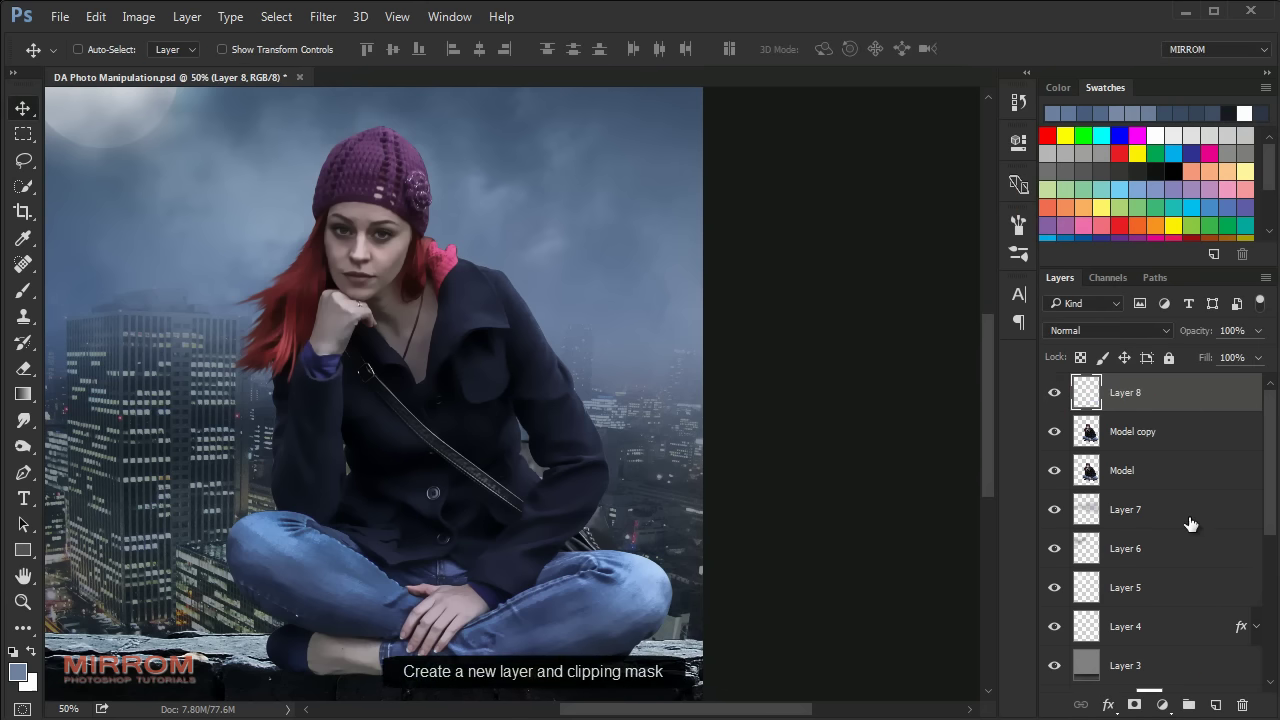
{"action": "left_click", "coordinate": [1190, 404], "text": "alt"}
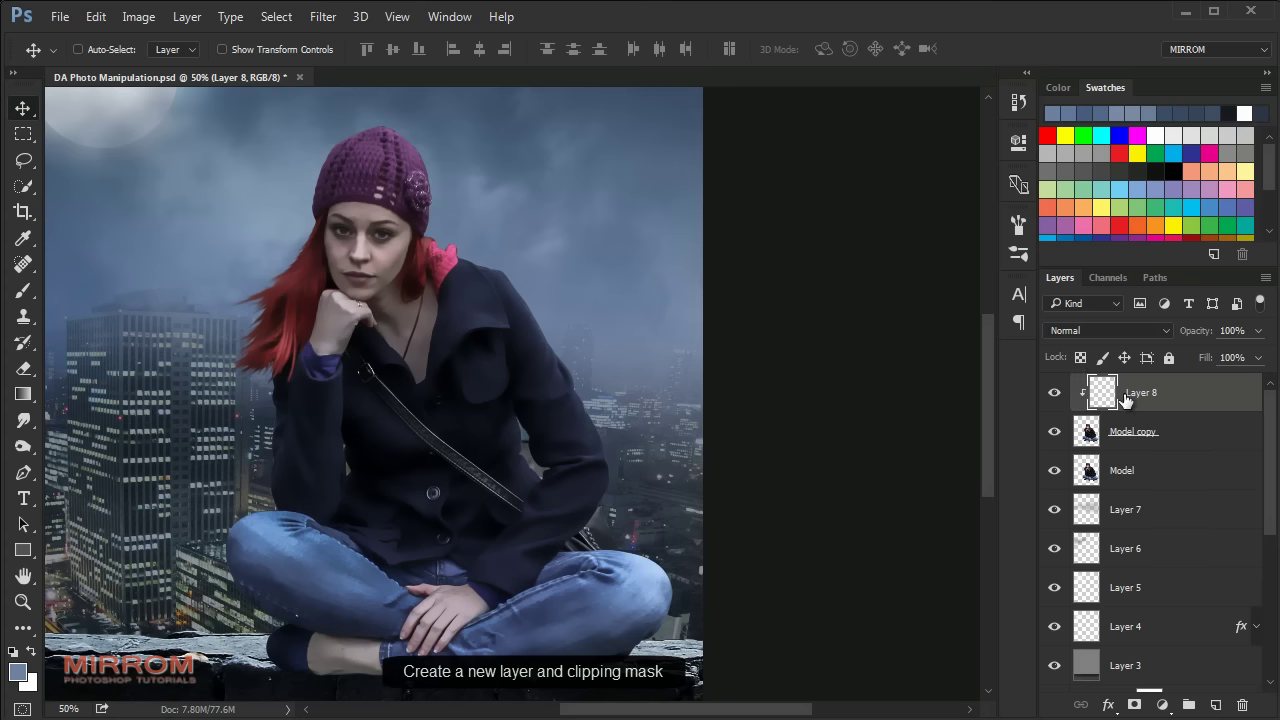
{"action": "key", "text": "shift+F5"}
{"action": "left_click", "coordinate": [680, 263]}
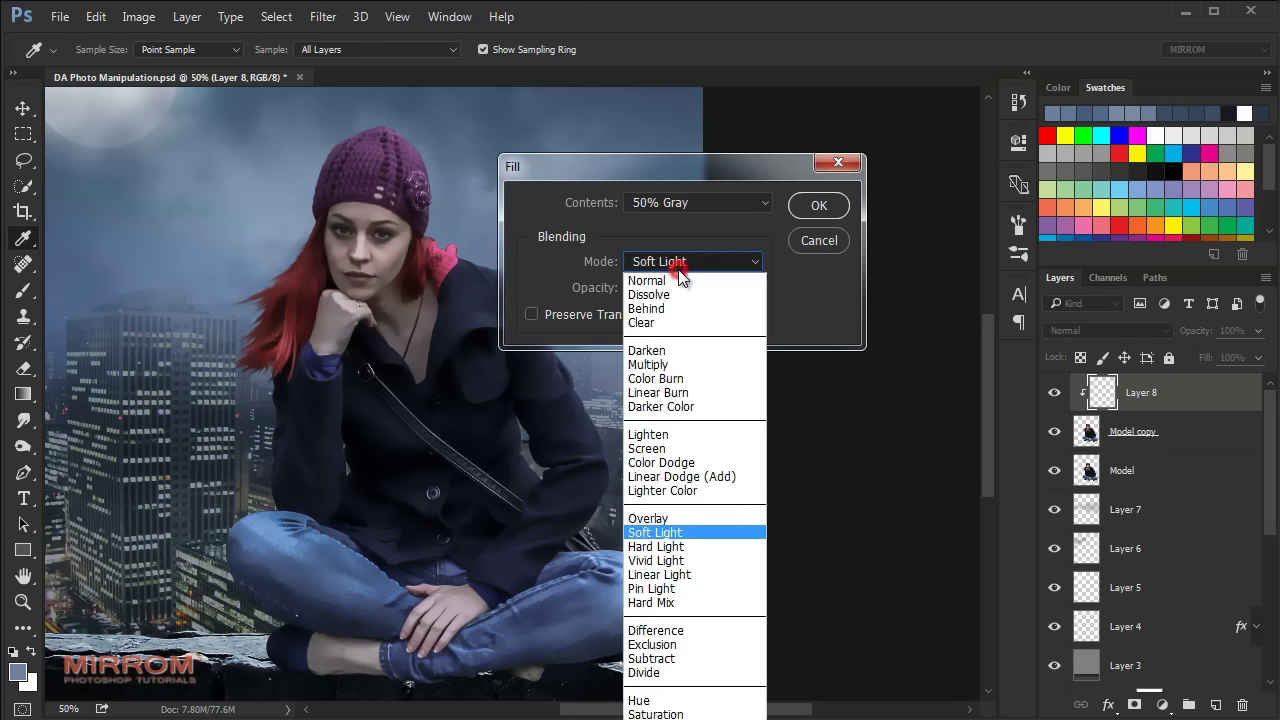
{"action": "left_click", "coordinate": [695, 202]}
{"action": "left_click", "coordinate": [818, 205]}
Step: Set the gray layer's blend mode to Overlay
{"action": "key", "text": "v"}
{"action": "left_click", "coordinate": [1105, 330]}
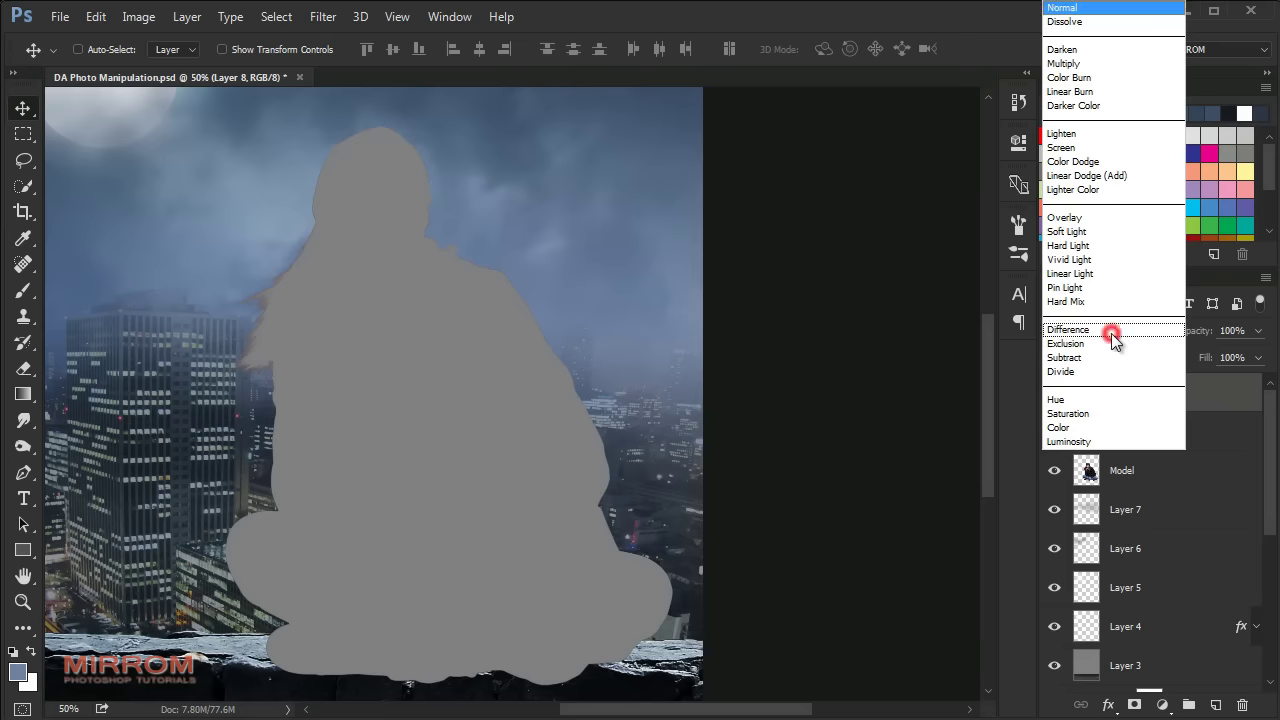
{"action": "left_click", "coordinate": [1110, 218]}
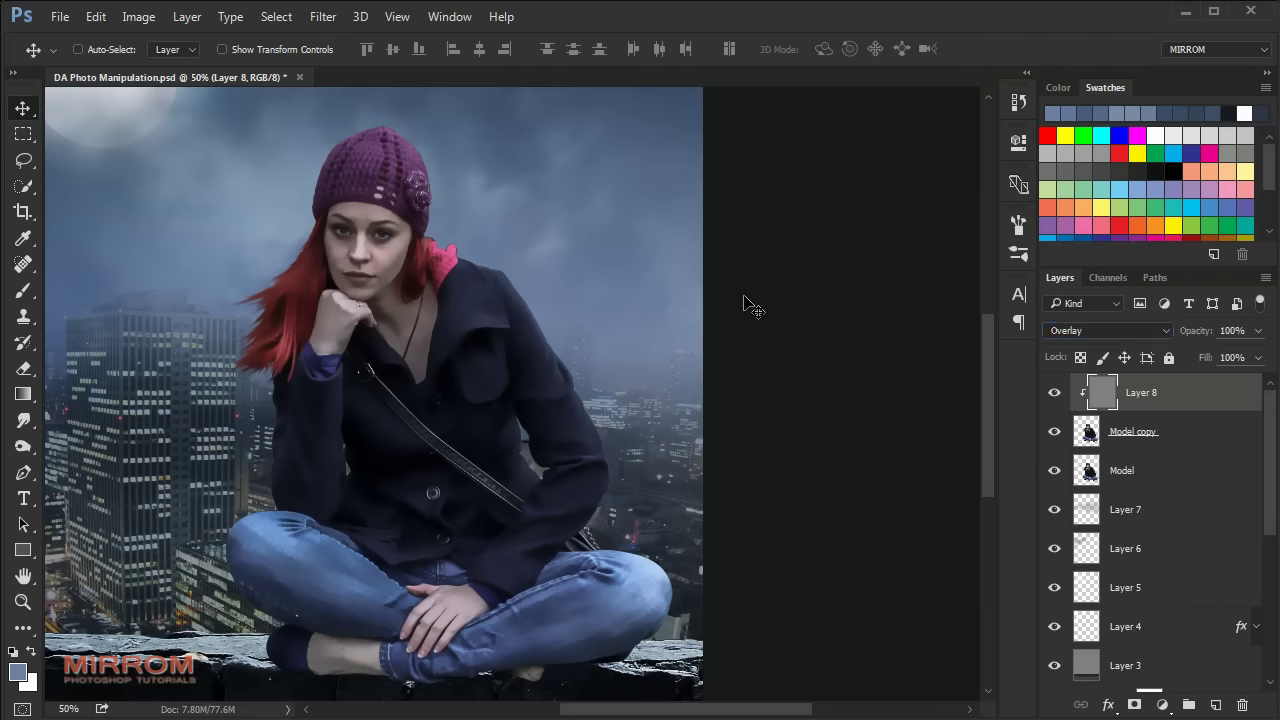
{"action": "scroll", "coordinate": [340, 157], "scroll_direction": "up", "scroll_amount": 1}
{"action": "scroll", "coordinate": [277, 286], "scroll_direction": "up", "scroll_amount": 1}
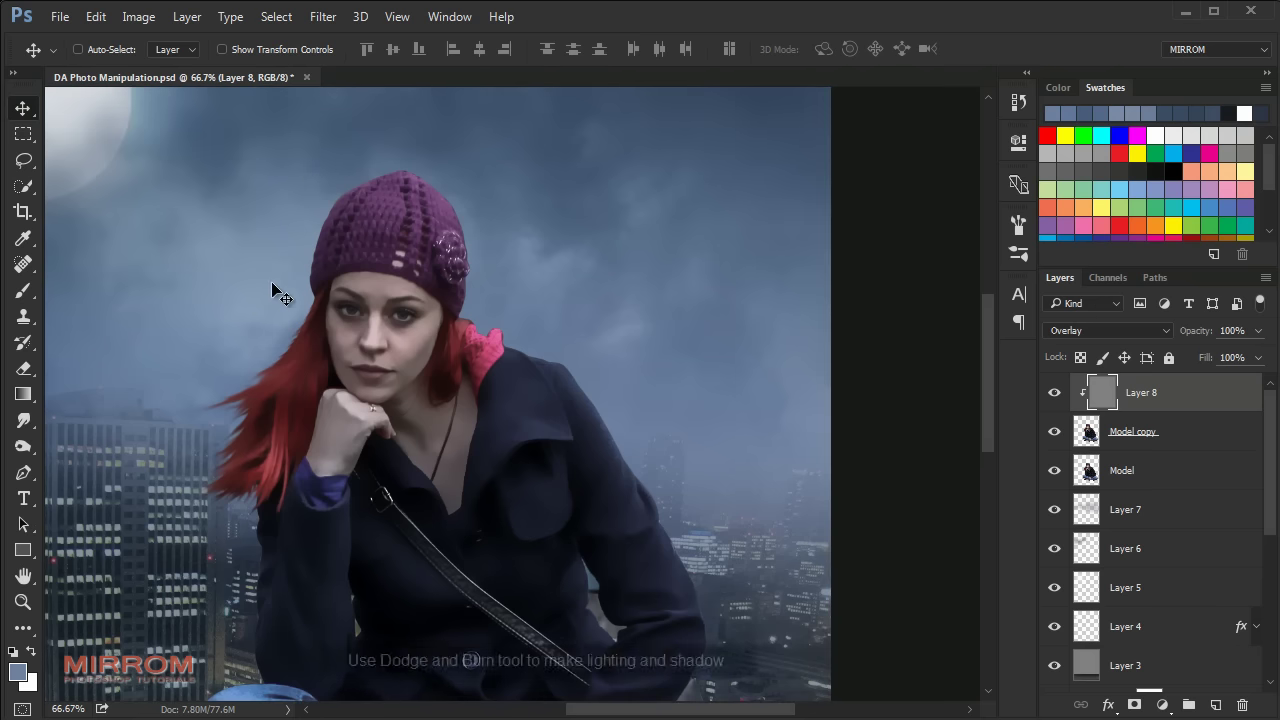
Step: Dodge the top of the hat at 73% exposure with a 125 px brush
{"action": "left_click", "coordinate": [23, 446]}
{"action": "left_click", "coordinate": [88, 447]}
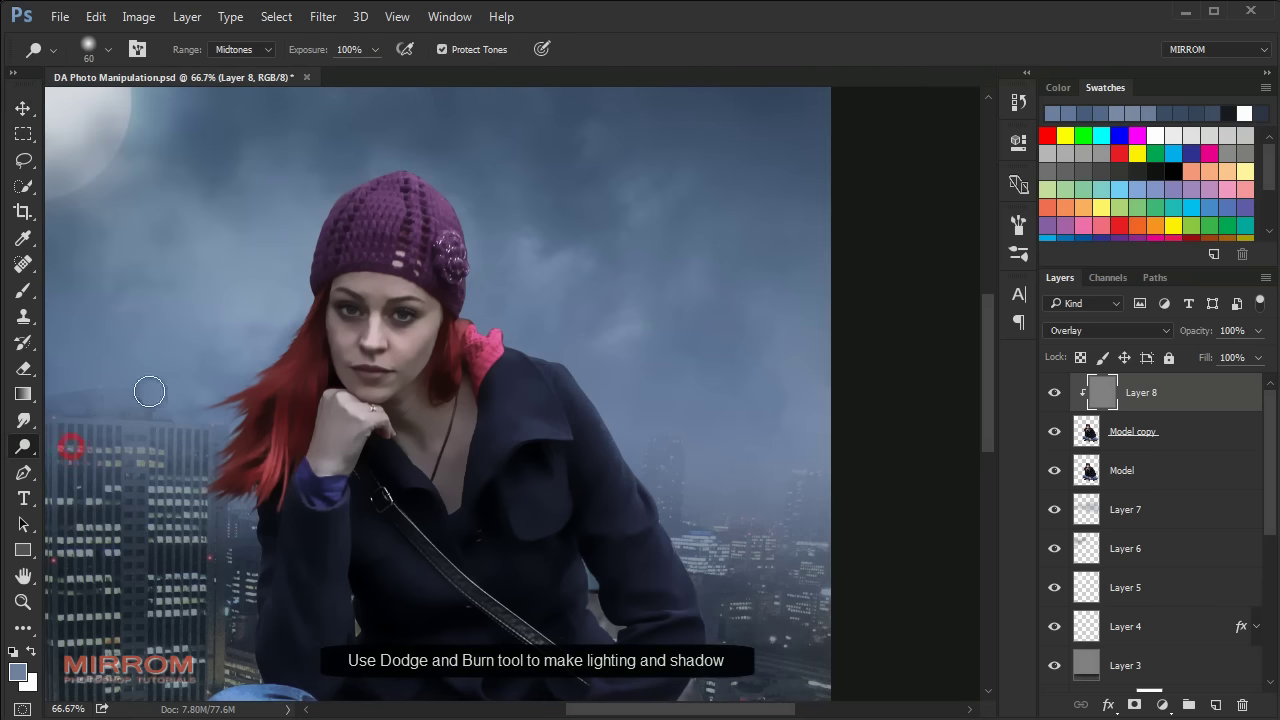
{"action": "left_click", "coordinate": [375, 49]}
{"action": "left_click_drag", "start_coordinate": [358, 75], "coordinate": [349, 75]}
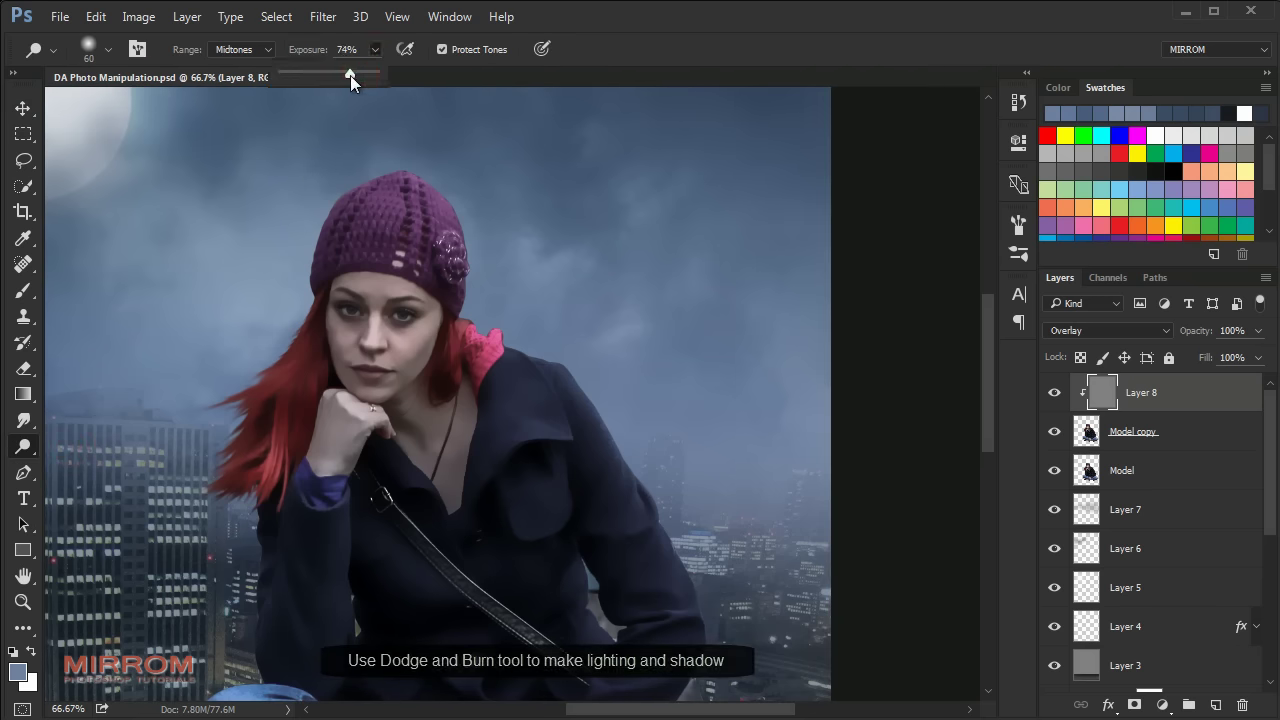
{"action": "key", "text": "bracketright"}
{"action": "key", "text": "bracketright"}
{"action": "key", "text": "bracketright"}
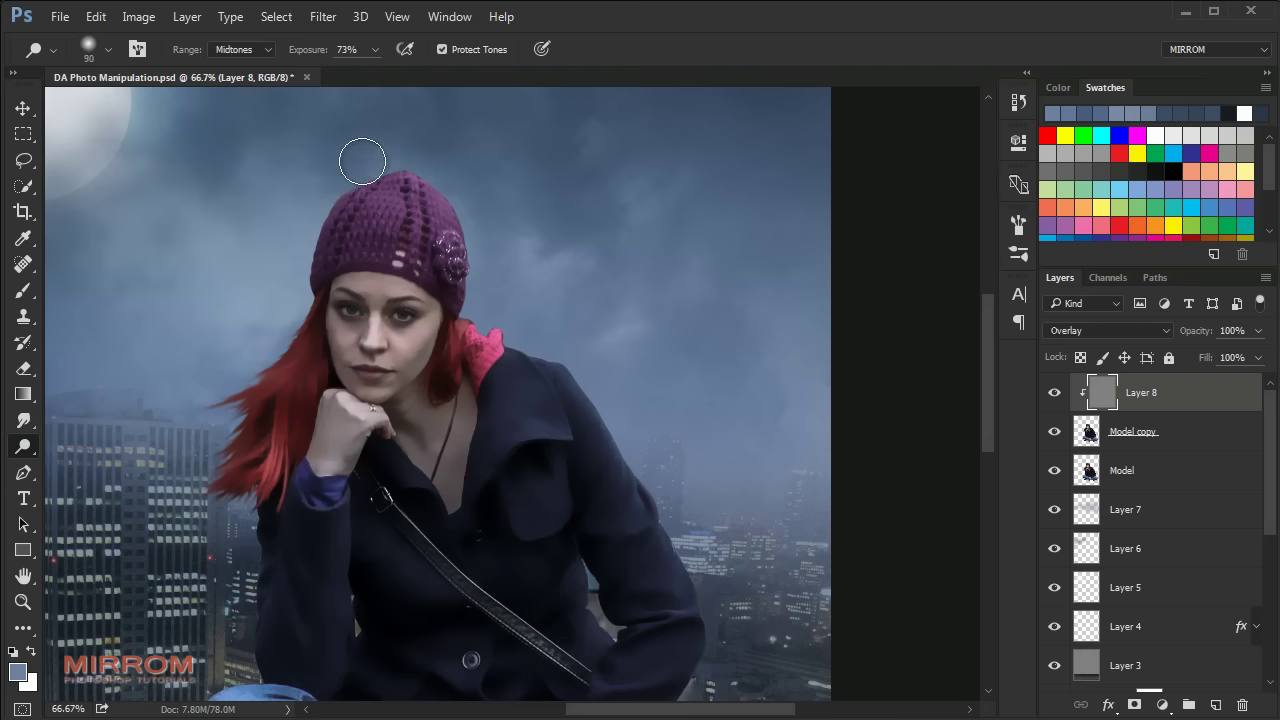
{"action": "left_click", "coordinate": [412, 142]}
{"action": "left_click_drag", "start_coordinate": [411, 153], "coordinate": [357, 183]}
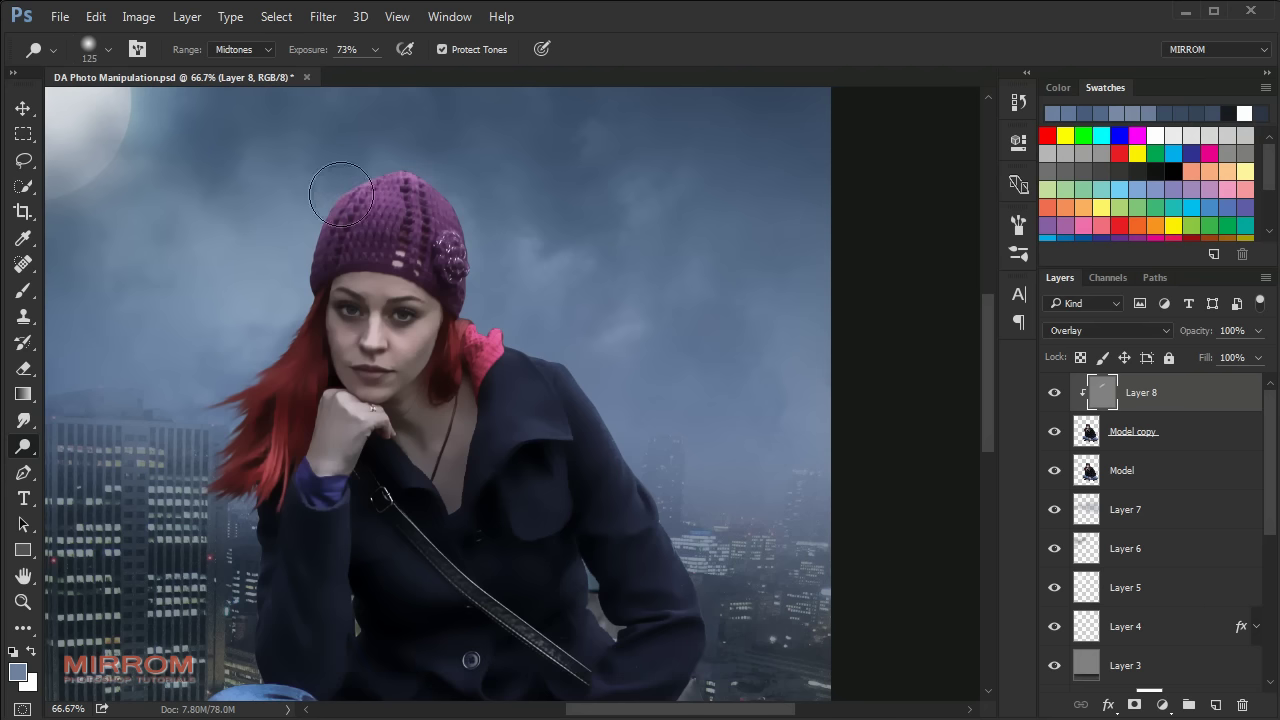
{"action": "left_click_drag", "start_coordinate": [412, 150], "coordinate": [357, 180]}
Step: Brighten the pink scarf with an 80 px brush at 83% exposure
{"action": "key", "text": "bracketleft"}
{"action": "key", "text": "bracketleft"}
{"action": "scroll", "coordinate": [284, 312], "scroll_direction": "down", "scroll_amount": 1}
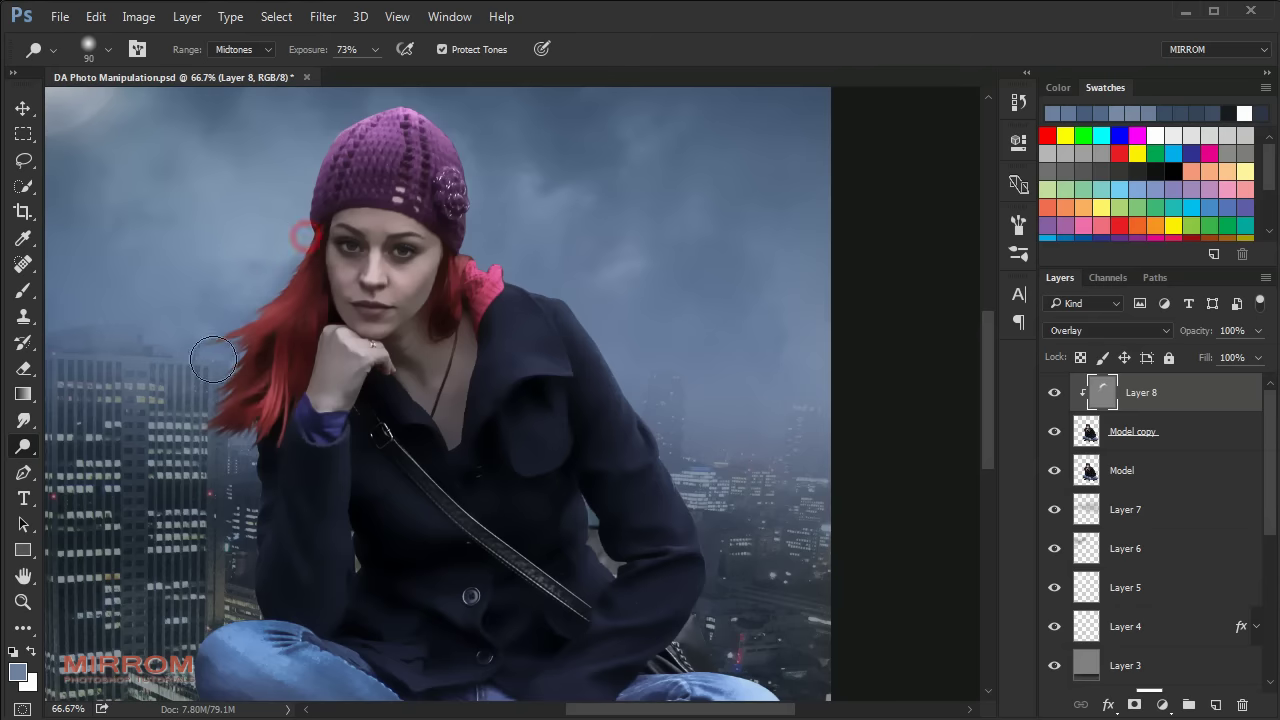
{"action": "key", "text": "bracketleft"}
{"action": "scroll", "coordinate": [247, 325], "scroll_direction": "down", "scroll_amount": 3}
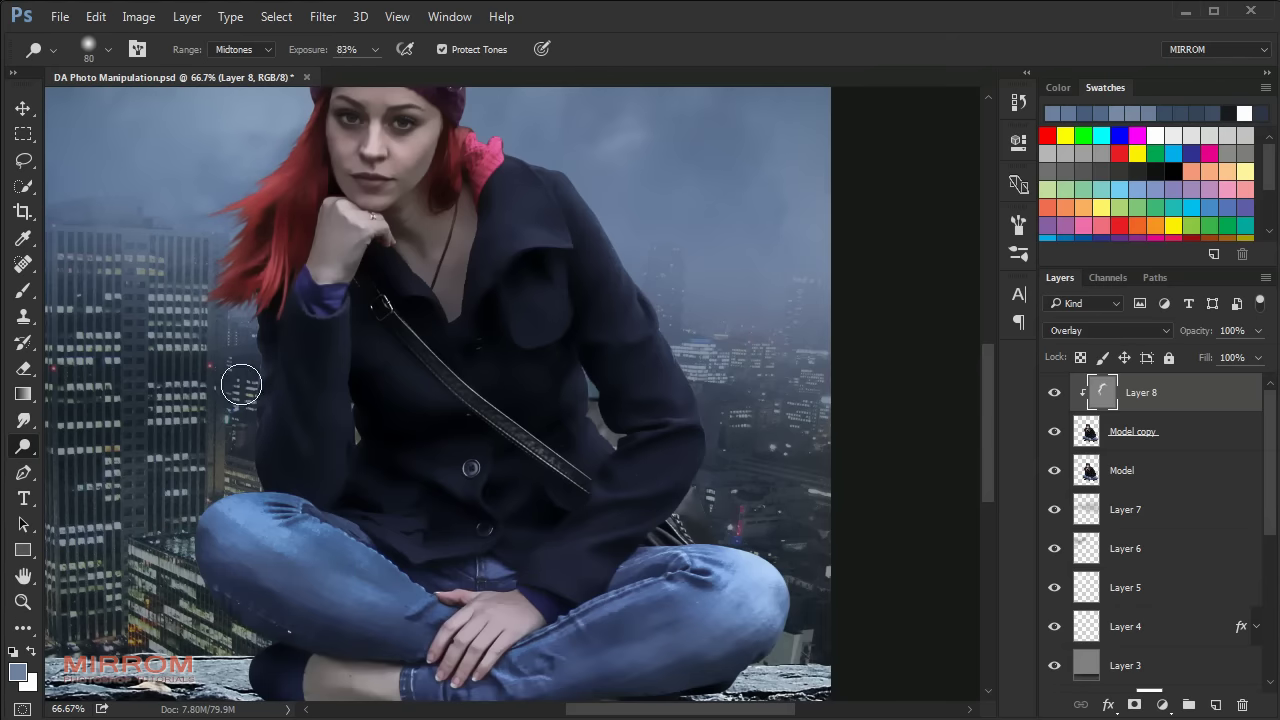
{"action": "key", "text": "8"}
{"action": "key", "text": "3"}
{"action": "left_click_drag", "start_coordinate": [473, 125], "coordinate": [515, 145]}
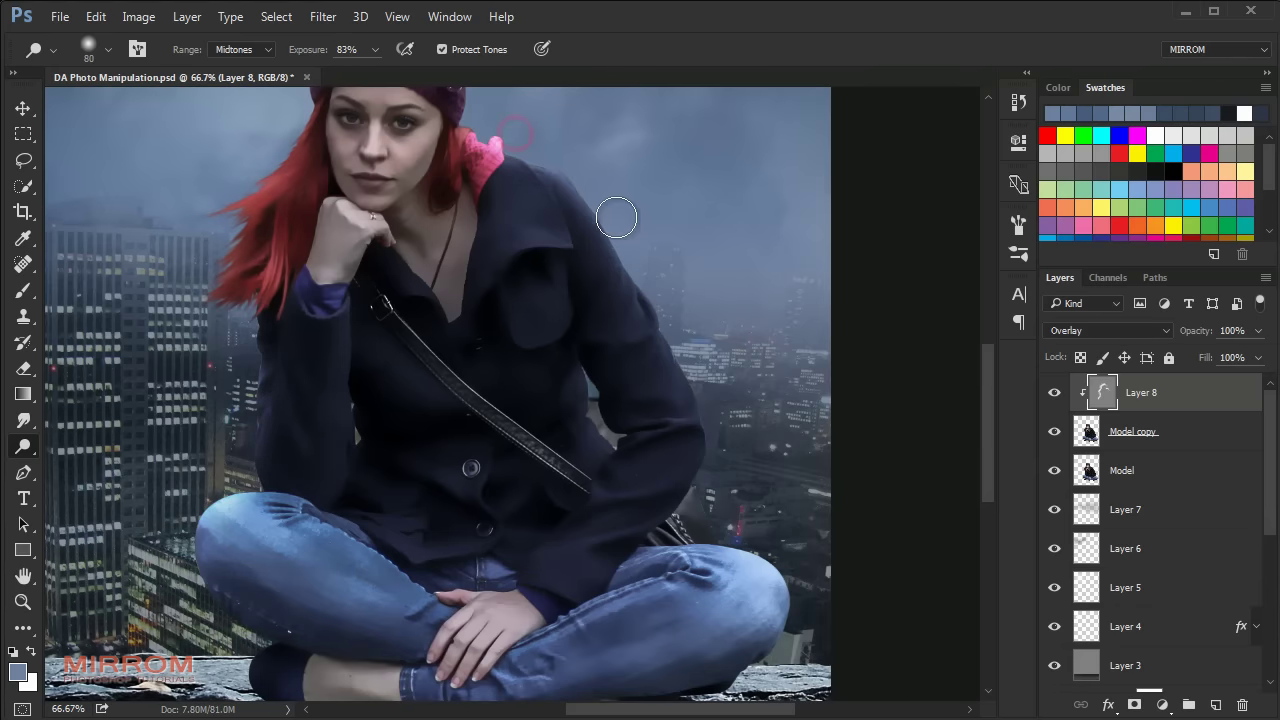
{"action": "key", "text": "bracketleft"}
{"action": "key", "text": "bracketleft"}
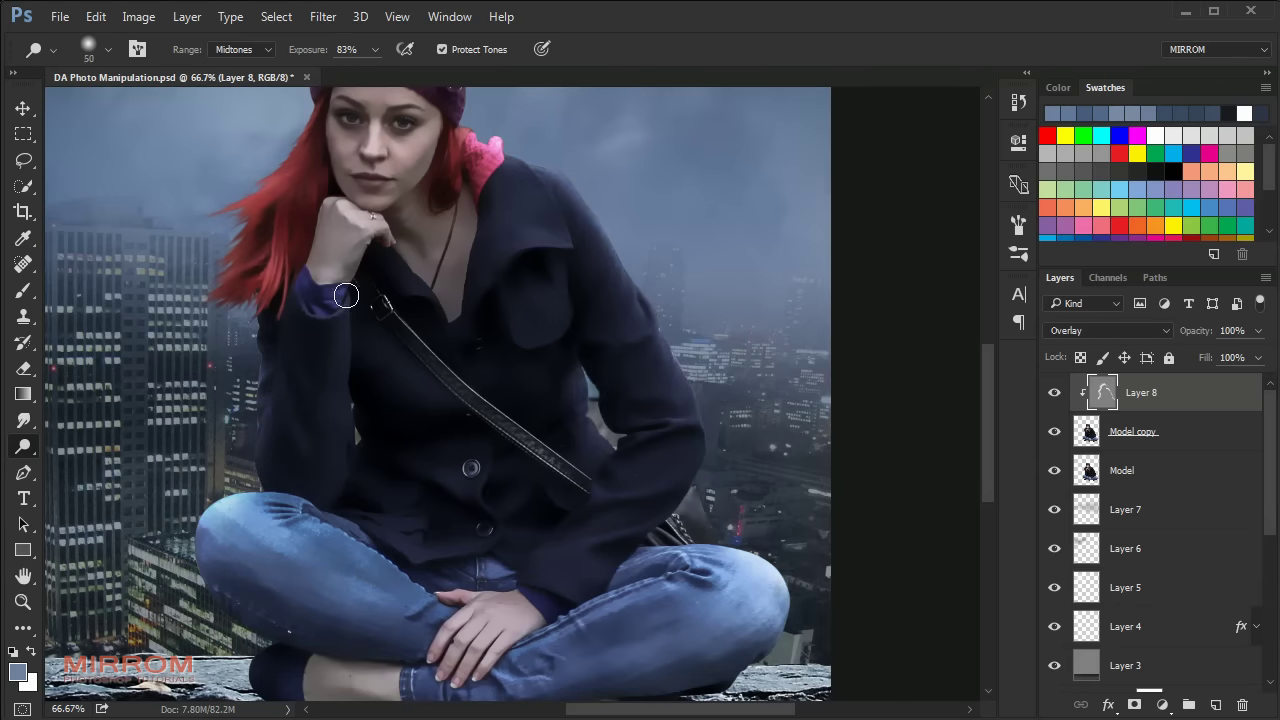
{"action": "scroll", "coordinate": [540, 280], "scroll_direction": "up", "scroll_amount": 3}
{"action": "key", "text": "bracketright"}
{"action": "key", "text": "bracketright"}
{"action": "key", "text": "bracketright"}
Step: Hide the original Model layer and dodge the eye, forehead and right cheek at 46% exposure
{"action": "left_click", "coordinate": [1050, 475]}
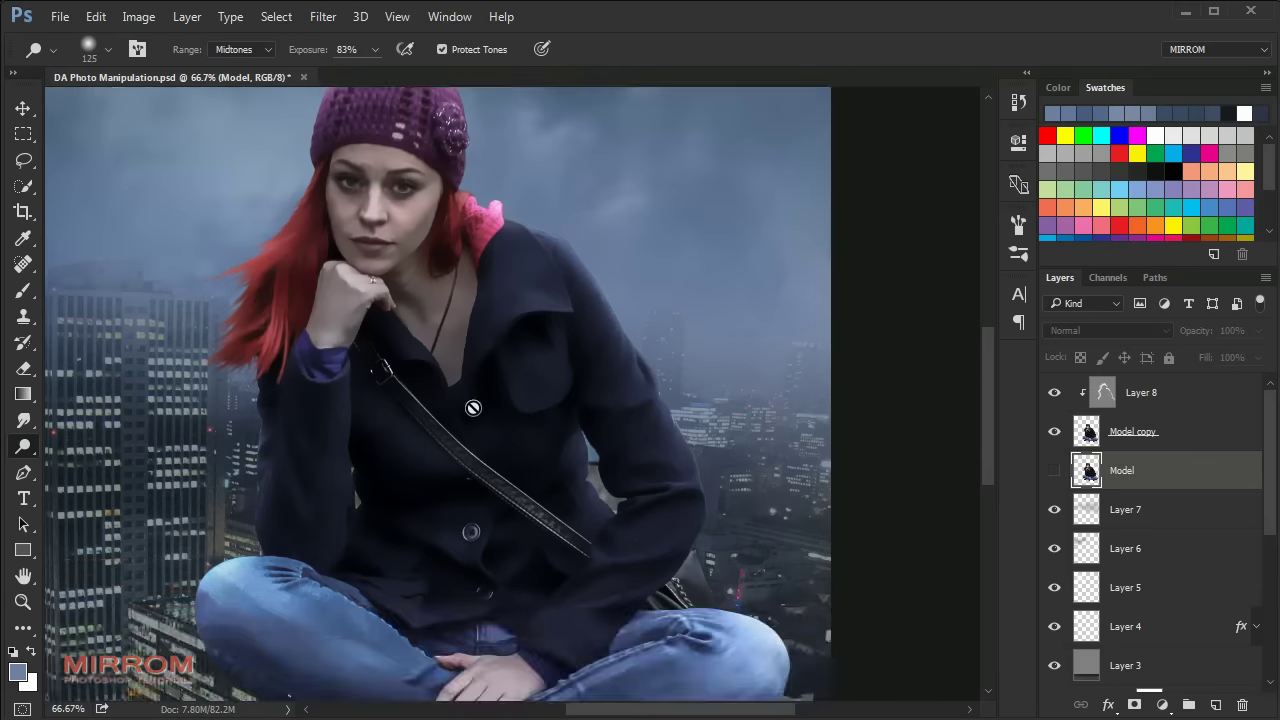
{"action": "left_click", "coordinate": [1140, 392]}
{"action": "scroll", "coordinate": [364, 284], "scroll_direction": "up", "scroll_amount": 2}
{"action": "key", "text": "bracketleft"}
{"action": "key", "text": "bracketleft"}
{"action": "key", "text": "bracketleft"}
{"action": "left_click_drag", "start_coordinate": [375, 49], "coordinate": [324, 76]}
{"action": "key", "text": "bracketleft"}
{"action": "key", "text": "bracketleft"}
{"action": "key", "text": "bracketleft"}
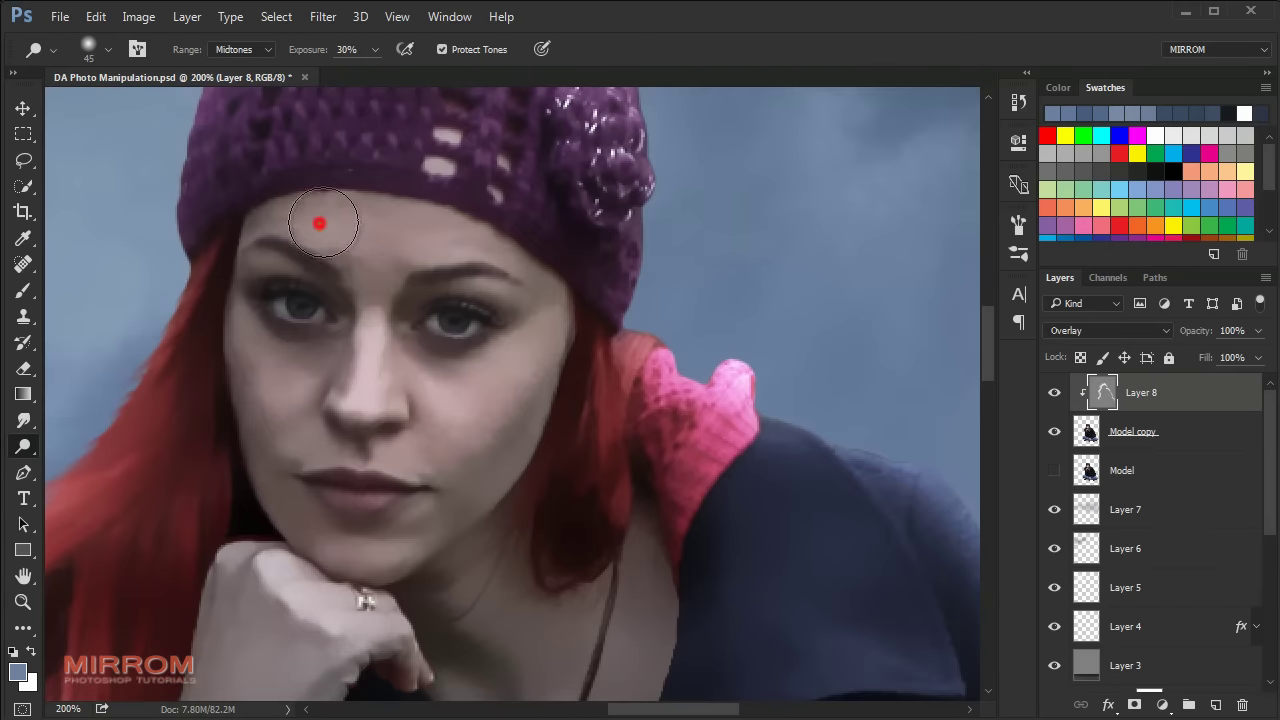
{"action": "left_click_drag", "start_coordinate": [323, 217], "coordinate": [240, 249]}
{"action": "key", "text": "bracketright"}
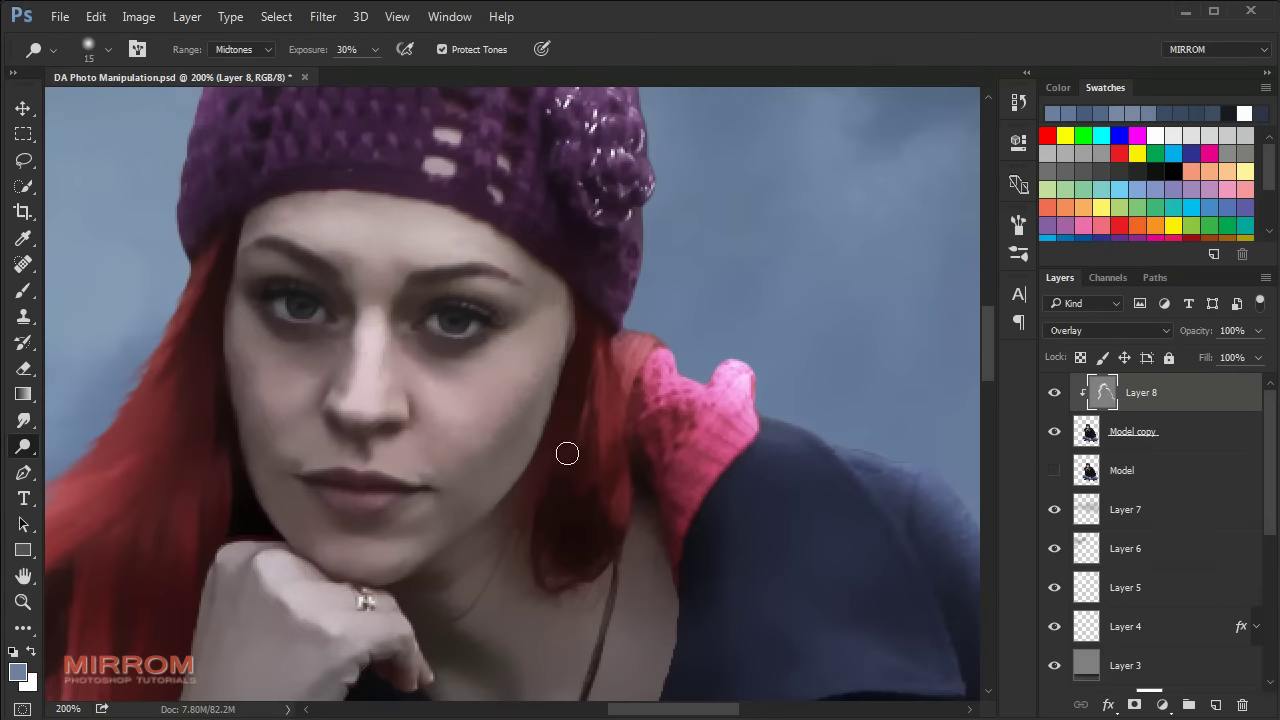
{"action": "mouse_move", "coordinate": [463, 280]}
{"action": "left_mouse_down"}
{"action": "mouse_move", "coordinate": [513, 353]}
{"action": "mouse_move", "coordinate": [420, 380]}
{"action": "left_mouse_up"}
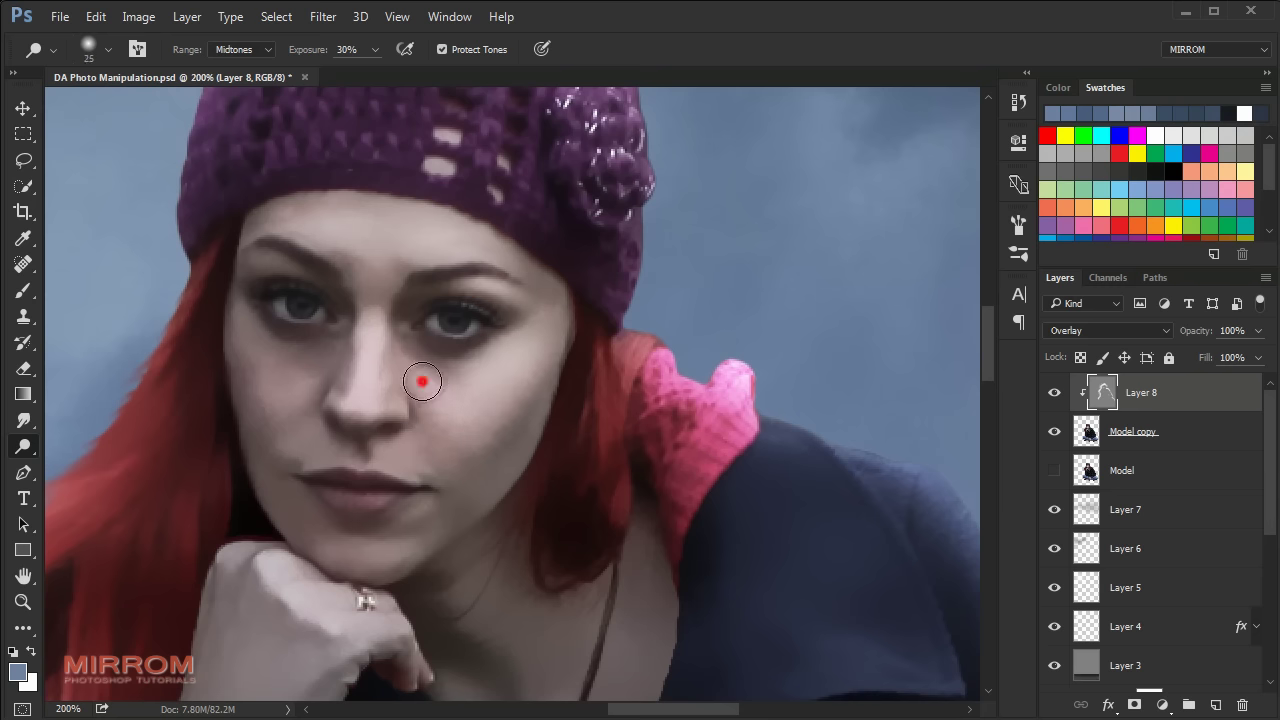
Step: Brighten both irises and the lips with a 9 px dodge brush
{"action": "key", "text": "bracketleft"}
{"action": "key", "text": "bracketleft"}
{"action": "key", "text": "bracketleft"}
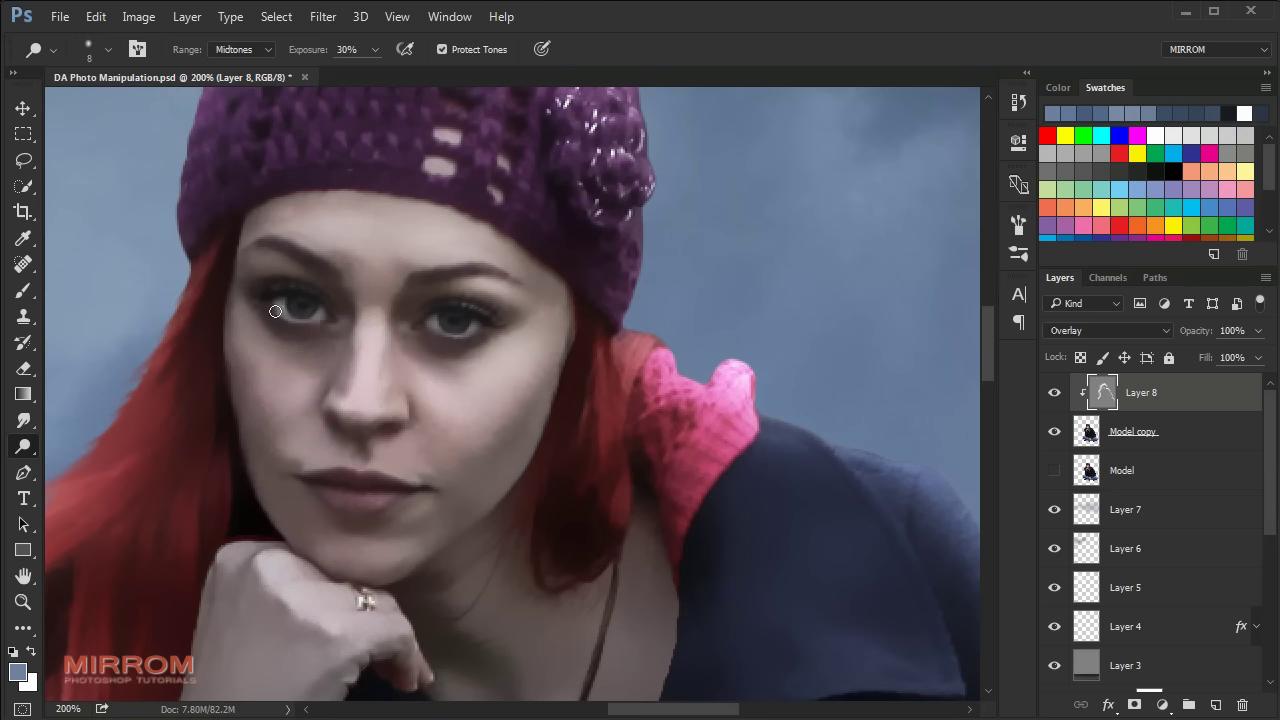
{"action": "left_click_drag", "start_coordinate": [460, 333], "coordinate": [440, 328]}
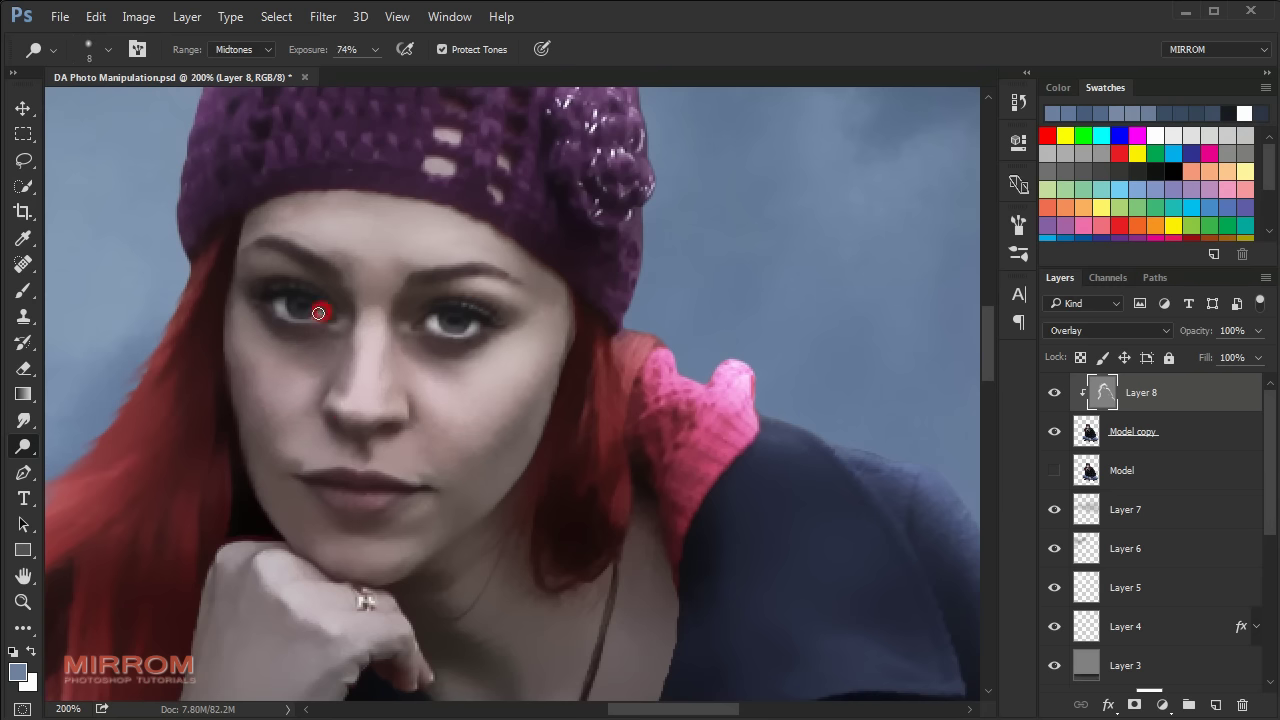
{"action": "left_click_drag", "start_coordinate": [320, 310], "coordinate": [268, 296]}
{"action": "left_click_drag", "start_coordinate": [425, 485], "coordinate": [295, 470]}
{"action": "key", "text": "bracketleft"}
{"action": "key", "text": "bracketleft"}
{"action": "key", "text": "bracketleft"}
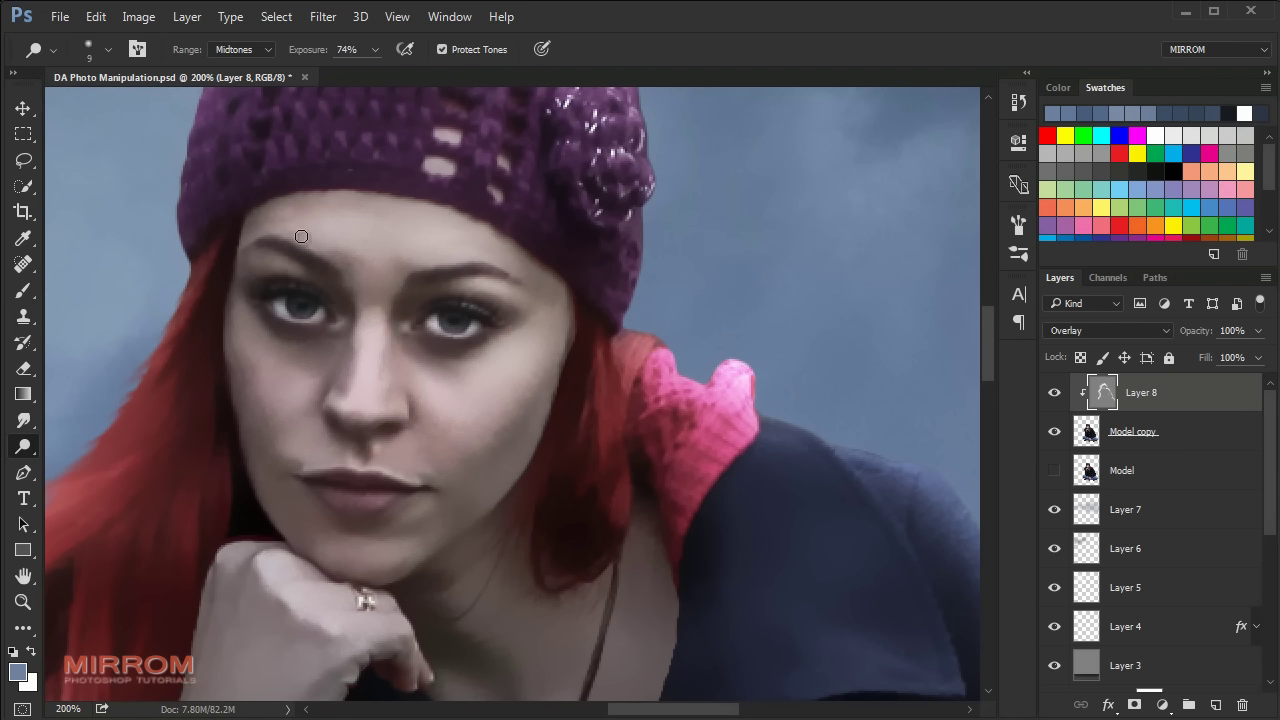
Step: Dodge the chin at 44% exposure with a 30 px brush
{"action": "key", "text": "4"}
{"action": "key", "text": "4"}
{"action": "key", "text": "bracketright"}
{"action": "key", "text": "bracketright"}
{"action": "key", "text": "bracketright"}
{"action": "mouse_move", "coordinate": [348, 556]}
{"action": "left_mouse_down"}
{"action": "mouse_move", "coordinate": [410, 545]}
{"action": "mouse_move", "coordinate": [400, 586]}
{"action": "left_mouse_up"}
{"action": "key", "text": "bracketleft"}
{"action": "key", "text": "bracketleft"}
{"action": "key", "text": "bracketleft"}
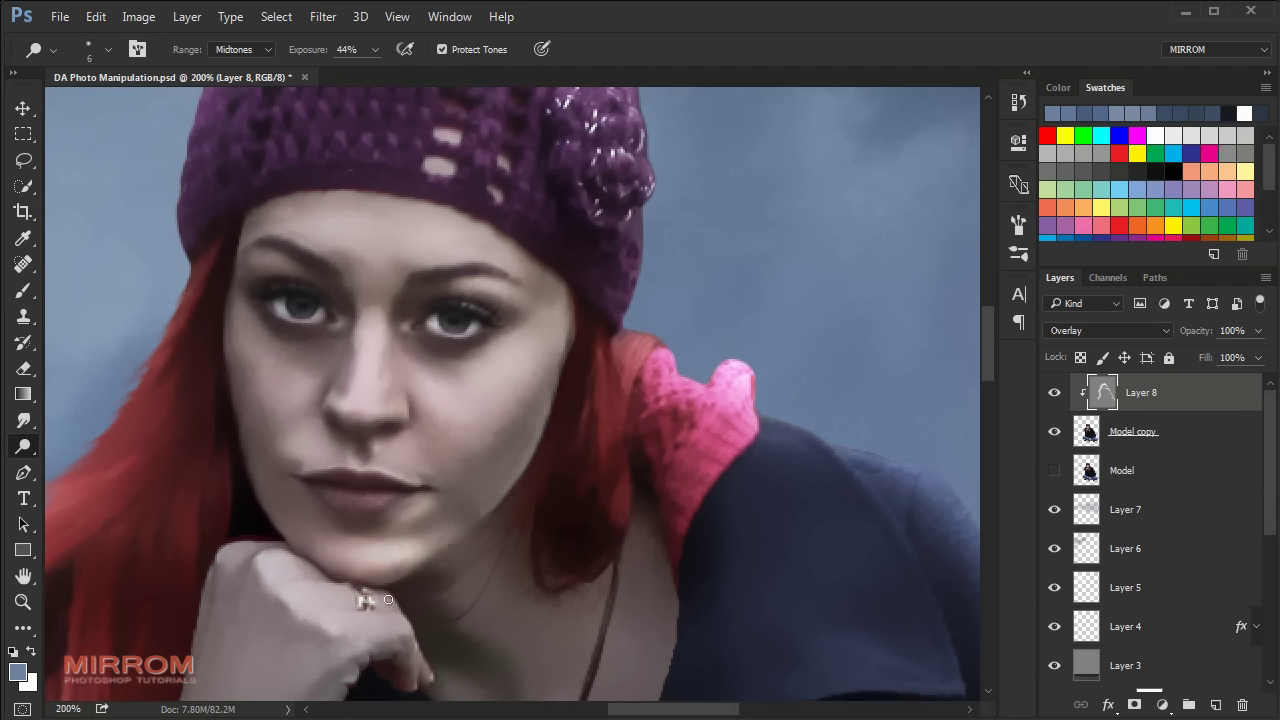
{"action": "scroll", "coordinate": [388, 599], "scroll_direction": "down", "scroll_amount": 5}
{"action": "key", "text": "bracketright"}
{"action": "key", "text": "bracketright"}
{"action": "key", "text": "bracketright"}
{"action": "left_click_drag", "start_coordinate": [271, 491], "coordinate": [280, 486]}
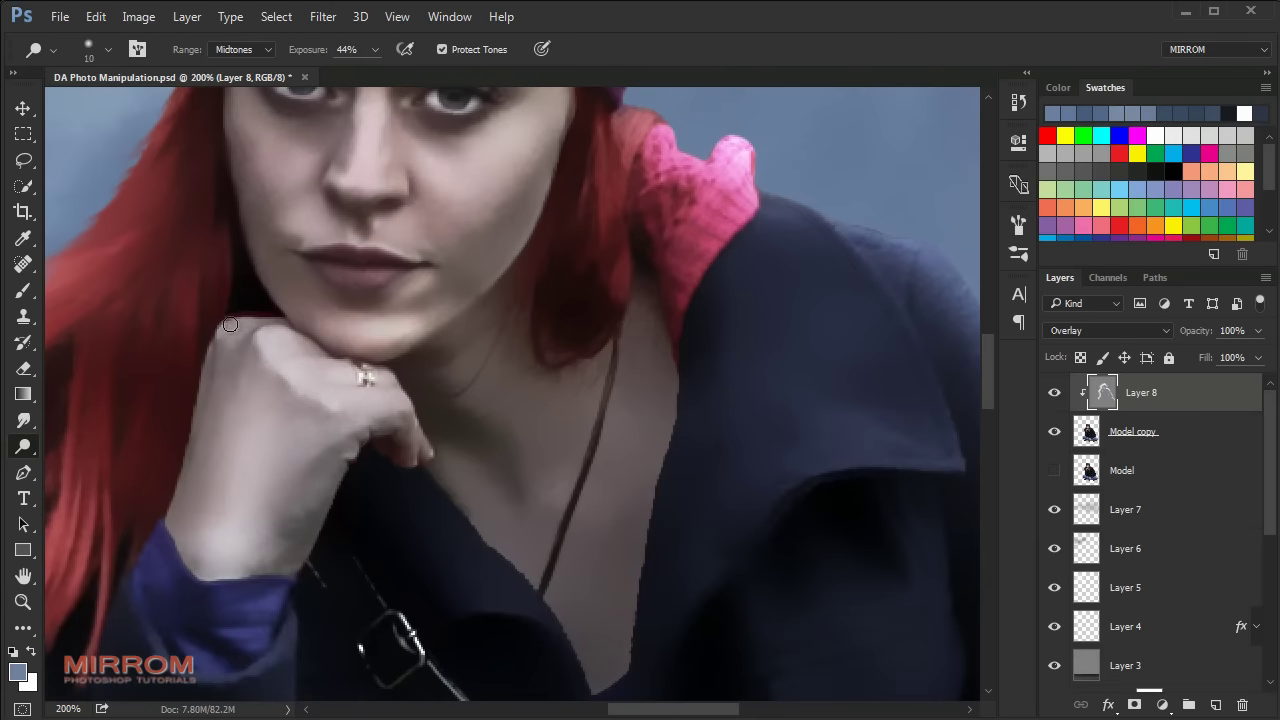
Step: Brighten the hand resting on the knee with a 50 px dodge brush
{"action": "key", "text": "bracketright"}
{"action": "key", "text": "bracketright"}
{"action": "key", "text": "bracketright"}
{"action": "key", "text": "ctrl+minus"}
{"action": "scroll", "coordinate": [634, 417], "scroll_direction": "down", "scroll_amount": 5}
{"action": "scroll", "coordinate": [645, 466], "scroll_direction": "down", "scroll_amount": 3}
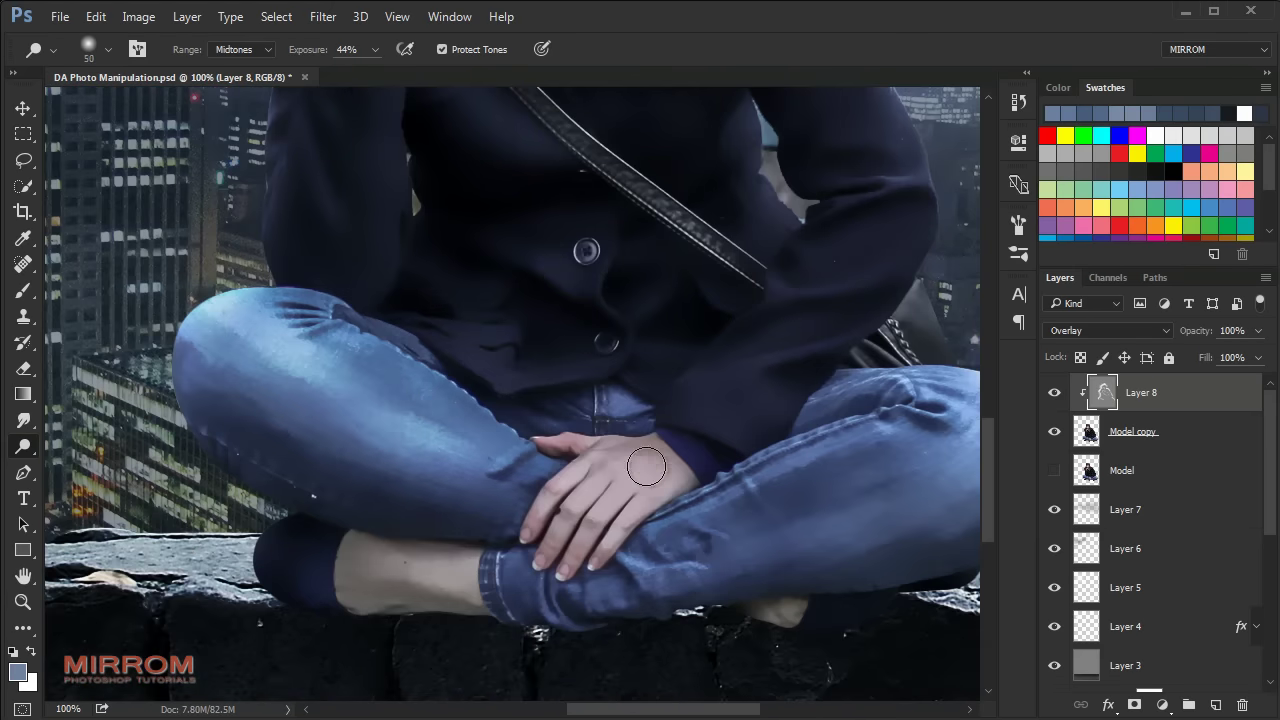
{"action": "mouse_move", "coordinate": [646, 466]}
{"action": "left_mouse_down"}
{"action": "mouse_move", "coordinate": [690, 480]}
{"action": "mouse_move", "coordinate": [560, 530]}
{"action": "mouse_move", "coordinate": [545, 505]}
{"action": "left_mouse_up"}
{"action": "key", "text": "bracketright"}
{"action": "key", "text": "bracketright"}
{"action": "key", "text": "bracketright"}
{"action": "scroll", "coordinate": [780, 420], "scroll_direction": "right", "scroll_amount": 5}
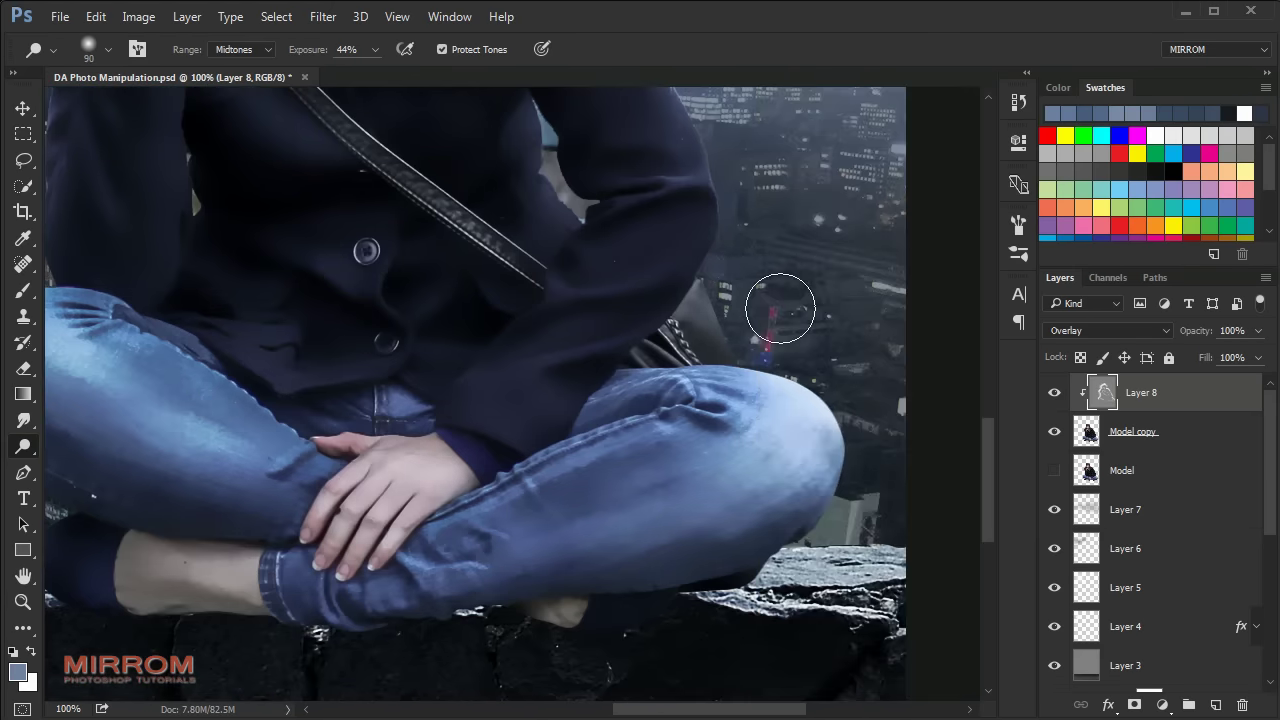
{"action": "key", "text": "ctrl+minus"}
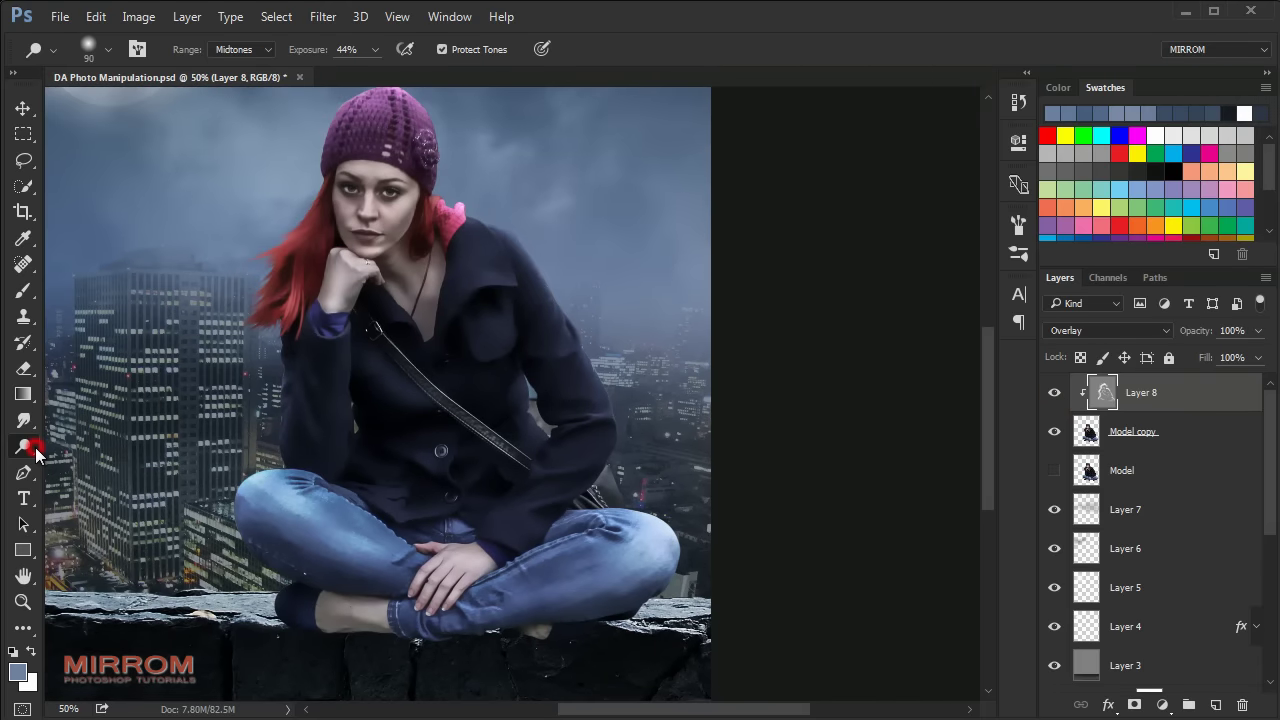
Step: With the Burn Tool at 85% exposure, darken the jeans' knee, lower leg and ledge beneath
{"action": "left_click_drag", "start_coordinate": [36, 454], "coordinate": [110, 466]}
{"action": "left_click_drag", "start_coordinate": [305, 55], "coordinate": [331, 59]}
{"action": "left_click_drag", "start_coordinate": [316, 53], "coordinate": [310, 53]}
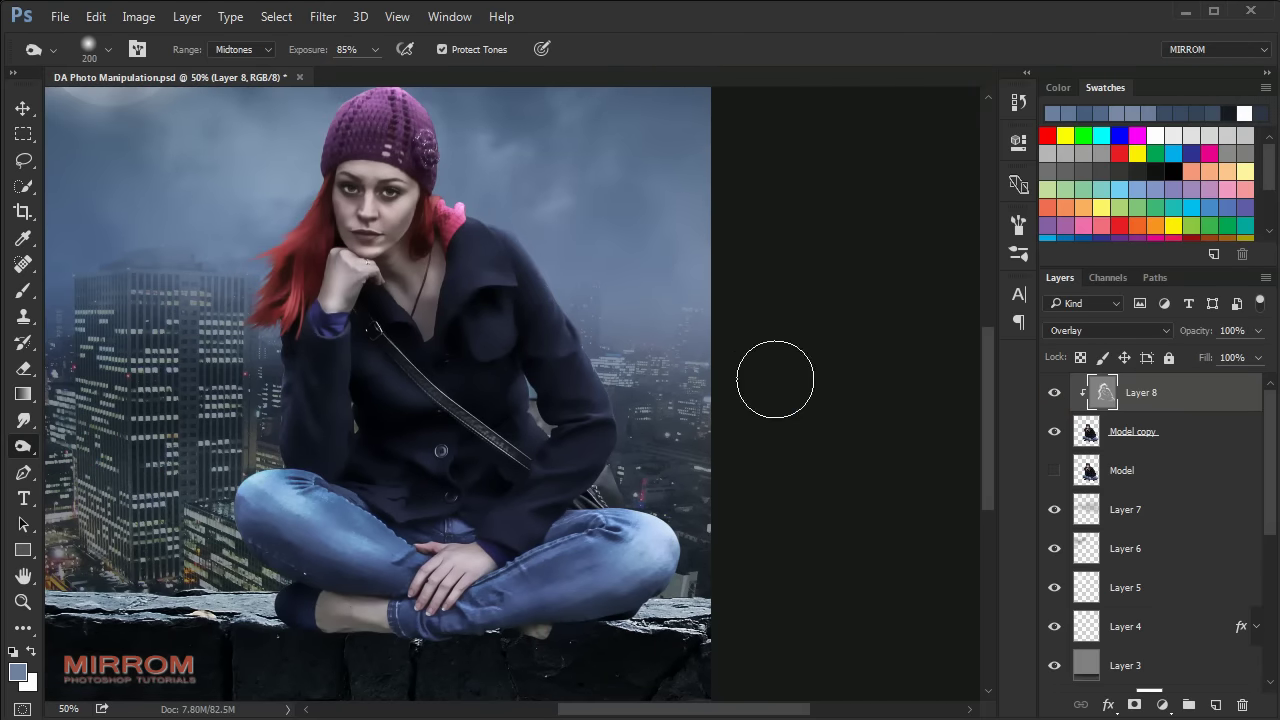
{"action": "mouse_move", "coordinate": [672, 583]}
{"action": "left_mouse_down"}
{"action": "mouse_move", "coordinate": [414, 657]}
{"action": "mouse_move", "coordinate": [299, 659]}
{"action": "mouse_move", "coordinate": [391, 614]}
{"action": "left_mouse_up"}
{"action": "key", "text": "bracketleft"}
{"action": "key", "text": "bracketleft"}
{"action": "key", "text": "bracketleft"}
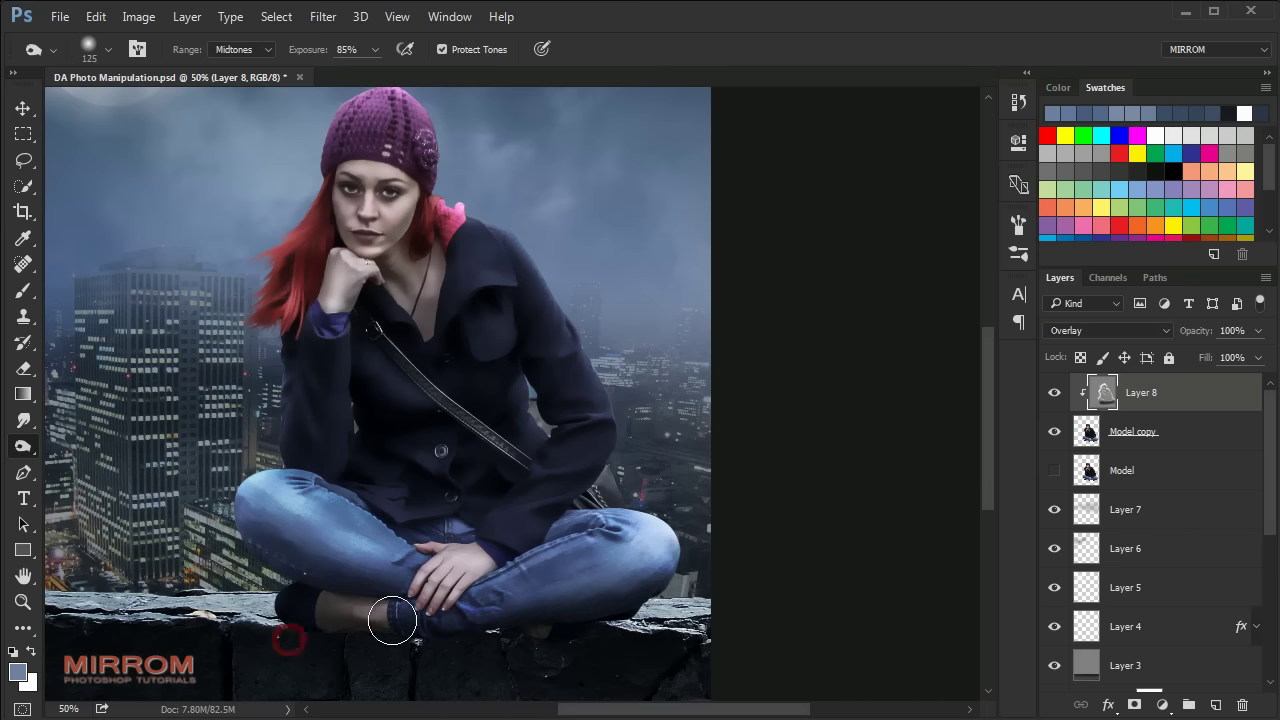
{"action": "left_click_drag", "start_coordinate": [305, 49], "coordinate": [268, 49]}
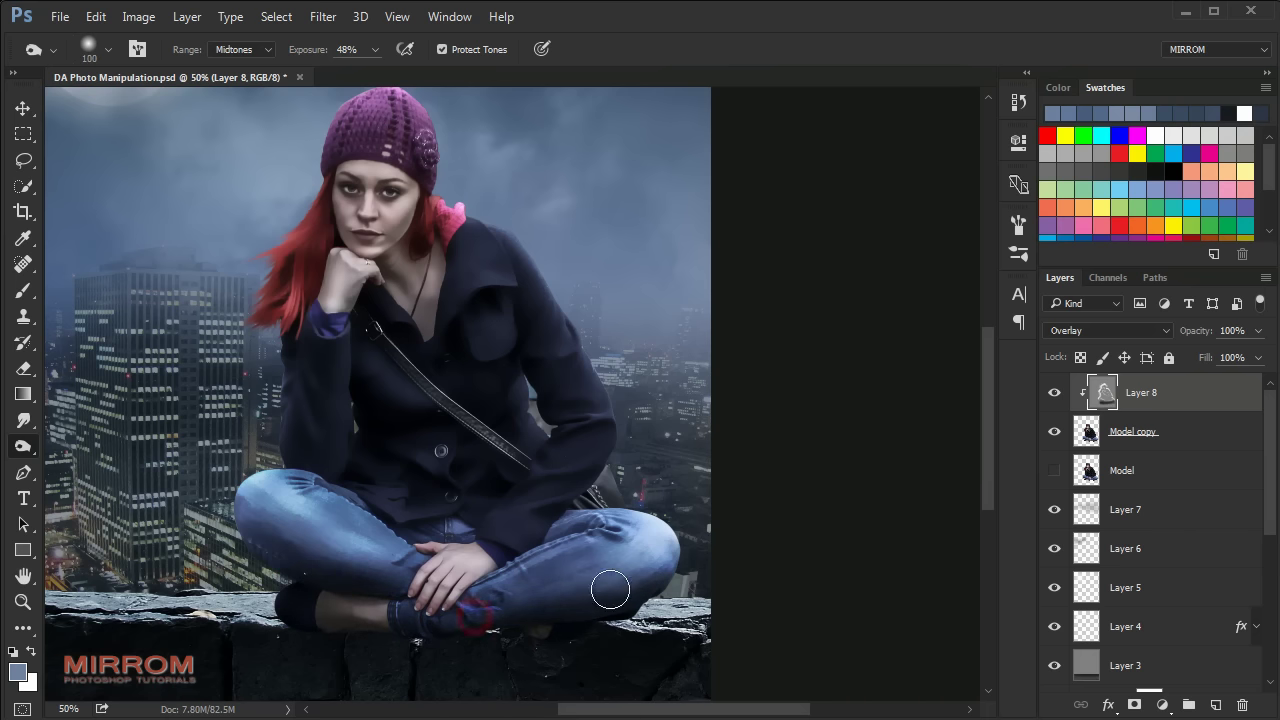
{"action": "left_click_drag", "start_coordinate": [609, 589], "coordinate": [354, 503]}
Step: Zoom in around the hands and burn a spot on the jacket shoulder with an 80 brush
{"action": "left_click", "coordinate": [466, 568]}
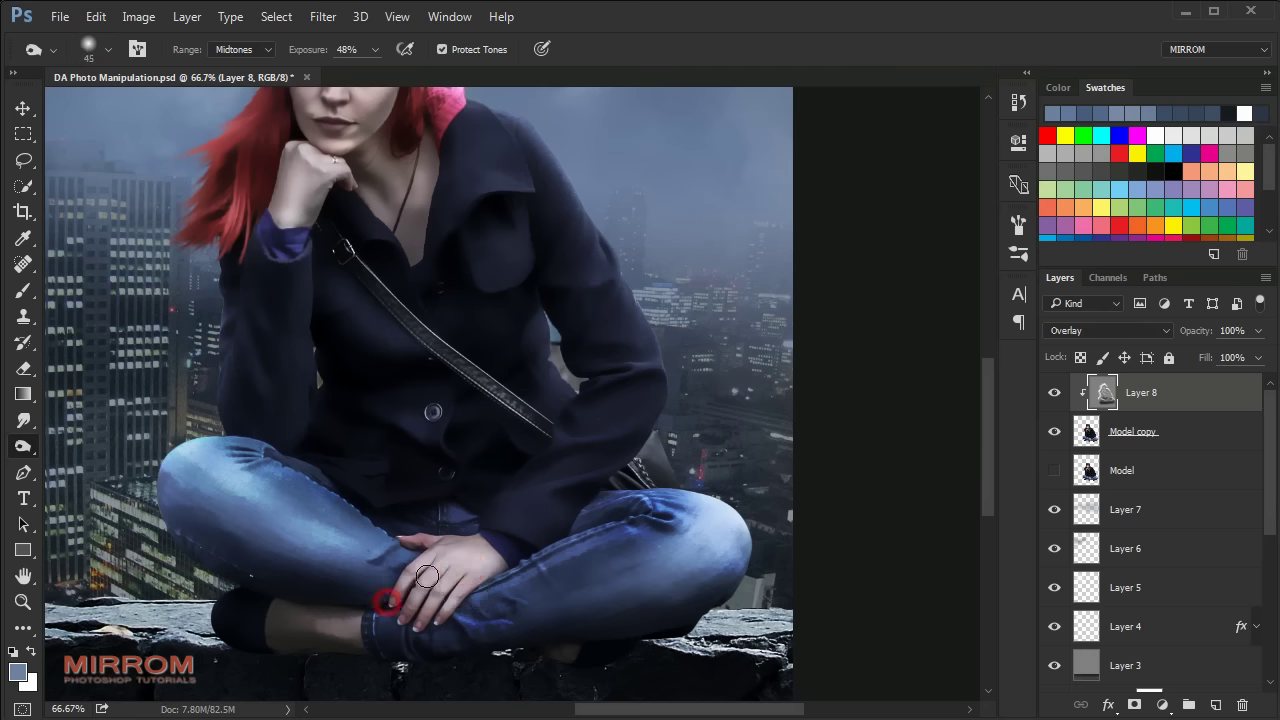
{"action": "key", "text": "bracketleft"}
{"action": "key", "text": "bracketleft"}
{"action": "key", "text": "bracketleft"}
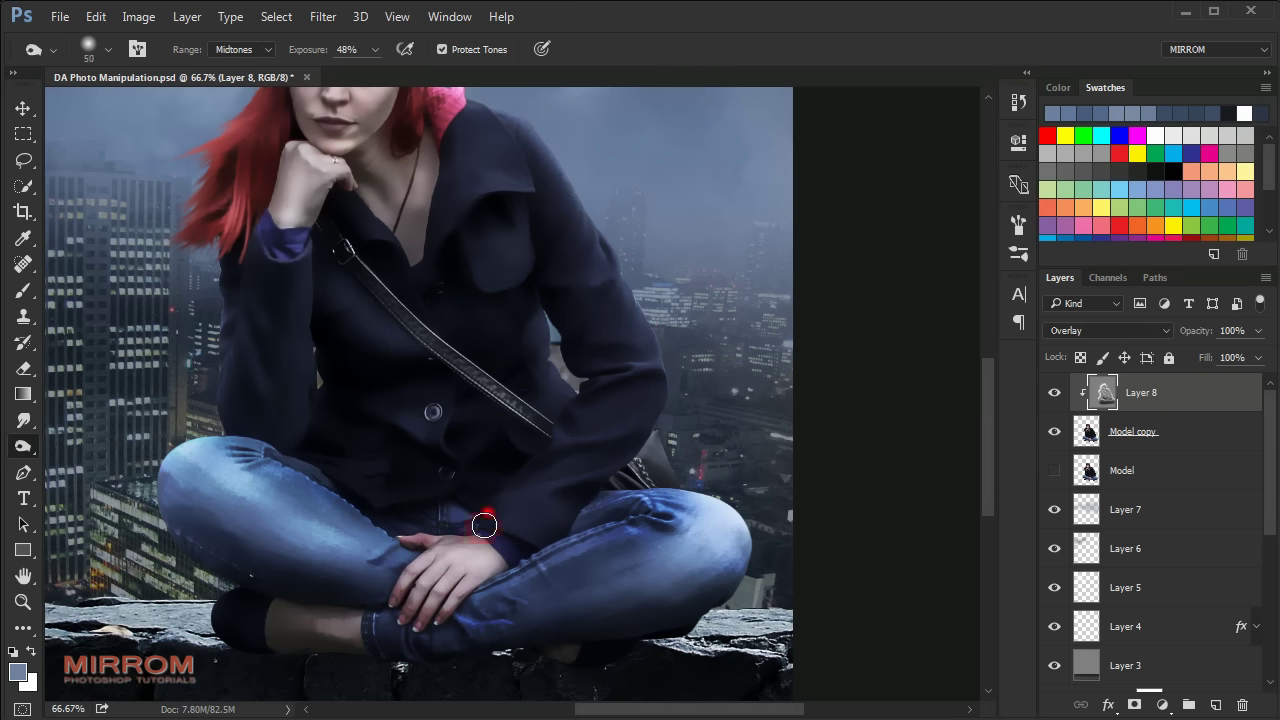
{"action": "scroll", "coordinate": [410, 480], "scroll_direction": "up", "scroll_amount": 2}
{"action": "scroll", "coordinate": [354, 440], "scroll_direction": "up", "scroll_amount": 1}
{"action": "key", "text": "bracketright"}
{"action": "key", "text": "bracketright"}
{"action": "key", "text": "bracketright"}
{"action": "key", "text": "bracketright"}
{"action": "key", "text": "bracketright"}
{"action": "key", "text": "bracketright"}
{"action": "key", "text": "bracketleft"}
{"action": "key", "text": "bracketleft"}
{"action": "key", "text": "bracketleft"}
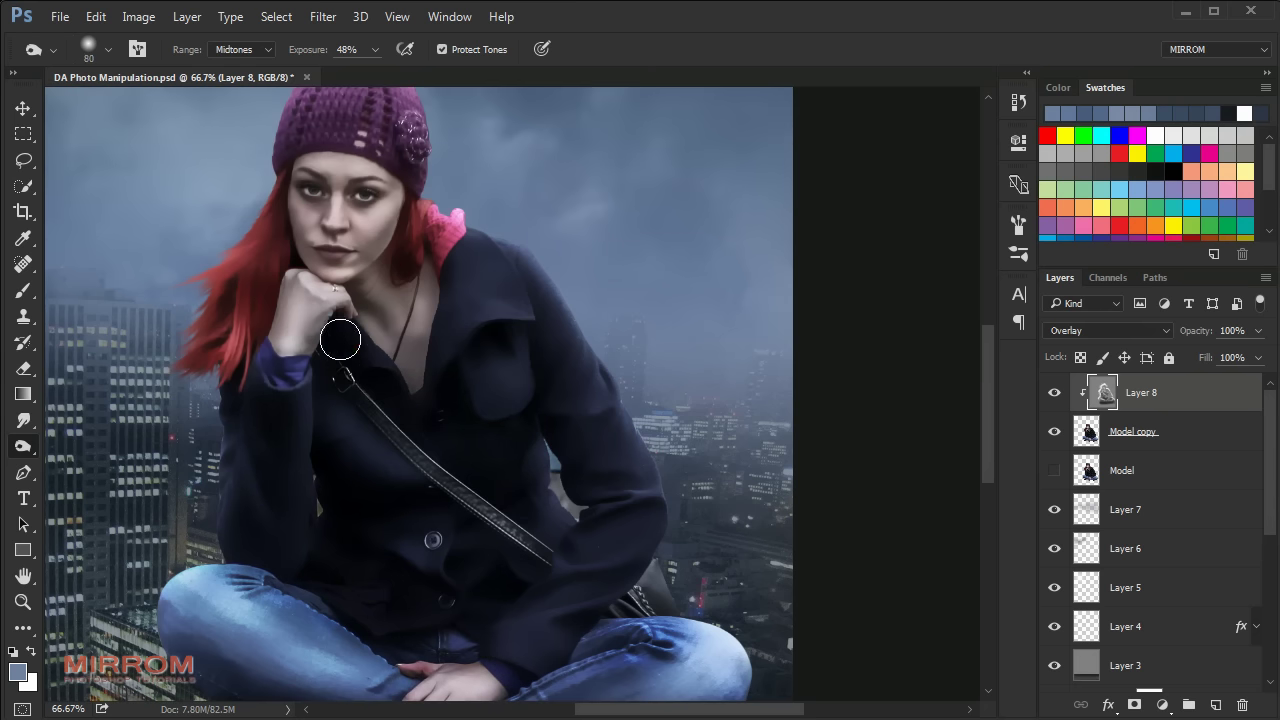
{"action": "left_click", "coordinate": [540, 323]}
Step: Burn the edge of the hand and the hair edge up to the cheek with a 40 brush
{"action": "scroll", "coordinate": [590, 480], "scroll_direction": "down", "scroll_amount": 1}
{"action": "key", "text": "bracketleft"}
{"action": "key", "text": "bracketleft"}
{"action": "key", "text": "bracketleft"}
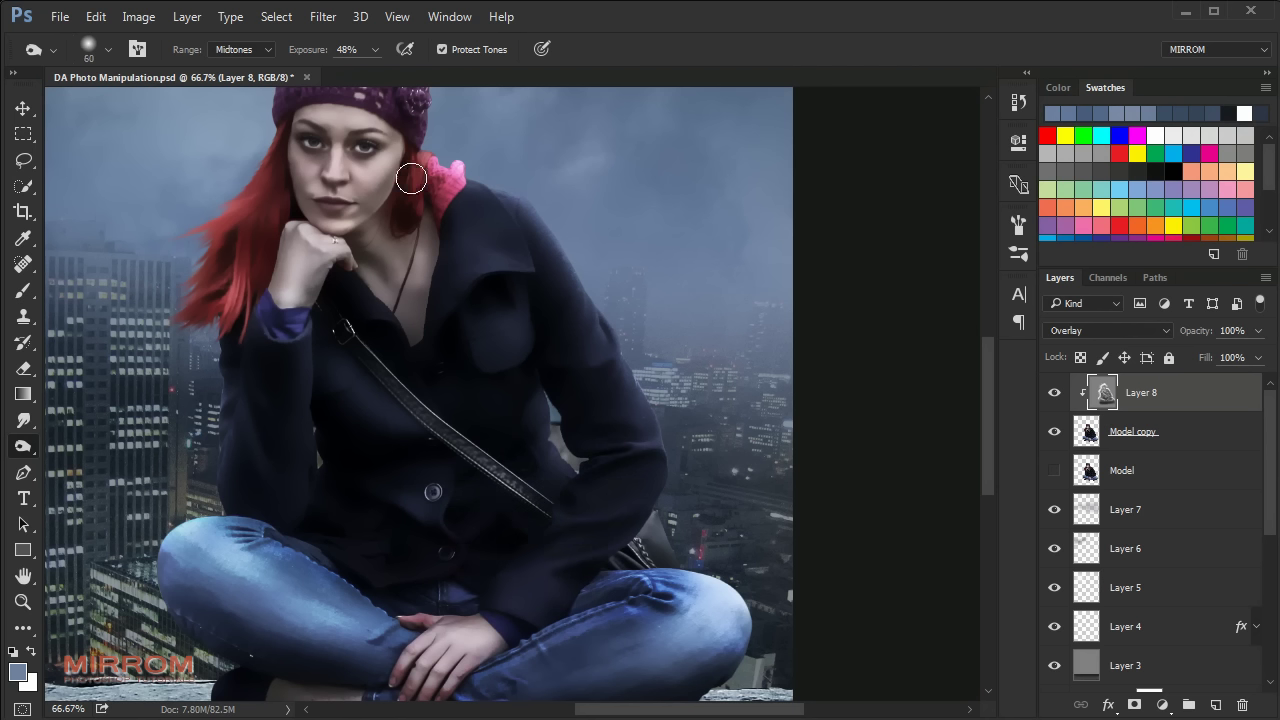
{"action": "left_click", "coordinate": [324, 268]}
{"action": "left_click_drag", "start_coordinate": [324, 268], "coordinate": [294, 200]}
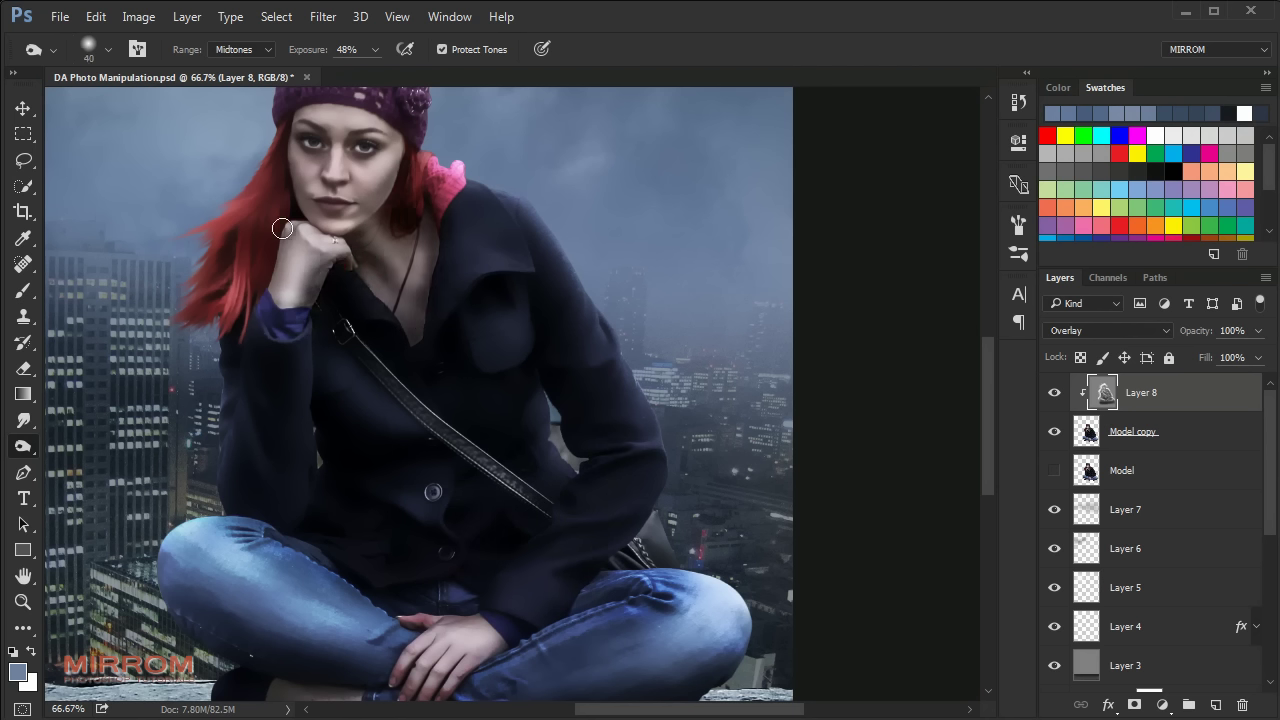
{"action": "key", "text": "bracketleft"}
{"action": "scroll", "coordinate": [252, 200], "scroll_direction": "up", "scroll_amount": 2}
Step: At 31% exposure with a 10–15 brush, burn under the eyes and both sides of the nose
{"action": "key", "text": "3"}
{"action": "key", "text": "1"}
{"action": "key", "text": "bracketleft"}
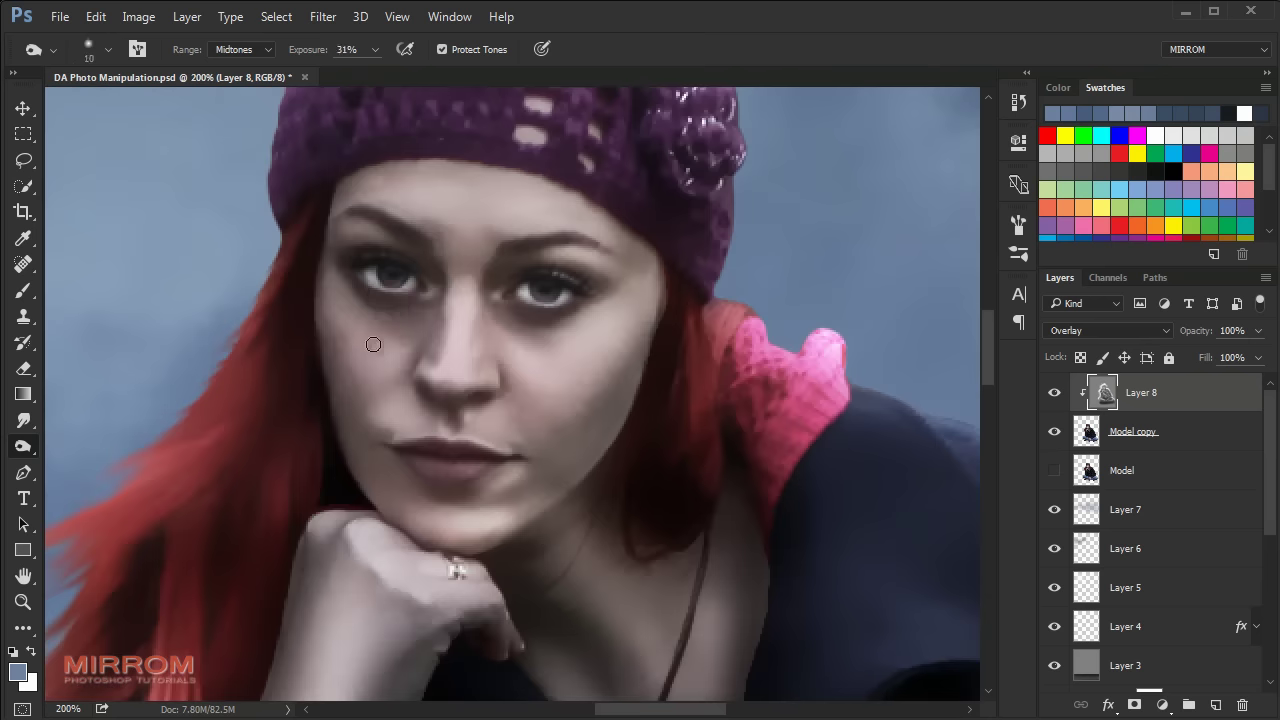
{"action": "key", "text": "bracketleft"}
{"action": "key", "text": "bracketleft"}
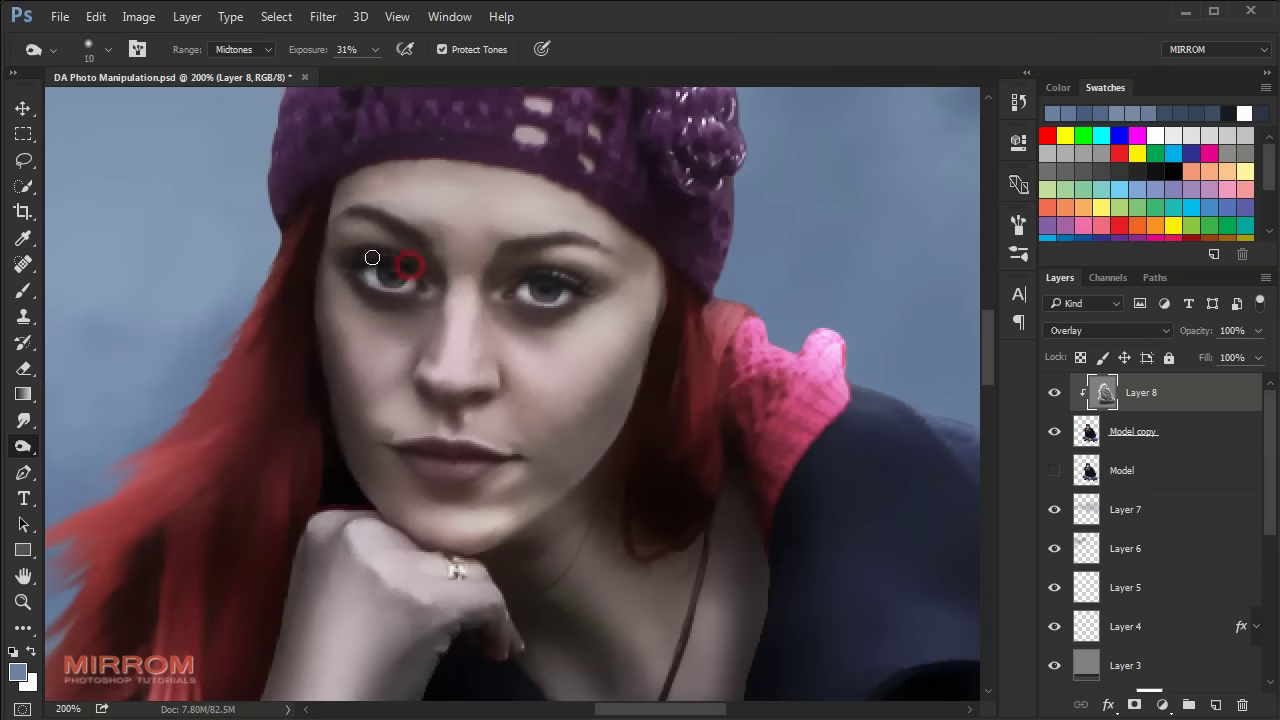
{"action": "left_click_drag", "start_coordinate": [372, 258], "coordinate": [600, 266]}
{"action": "key", "text": "bracketright"}
{"action": "mouse_move", "coordinate": [540, 330]}
{"action": "left_mouse_down"}
{"action": "mouse_move", "coordinate": [429, 331]}
{"action": "mouse_move", "coordinate": [502, 376]}
{"action": "left_mouse_up"}
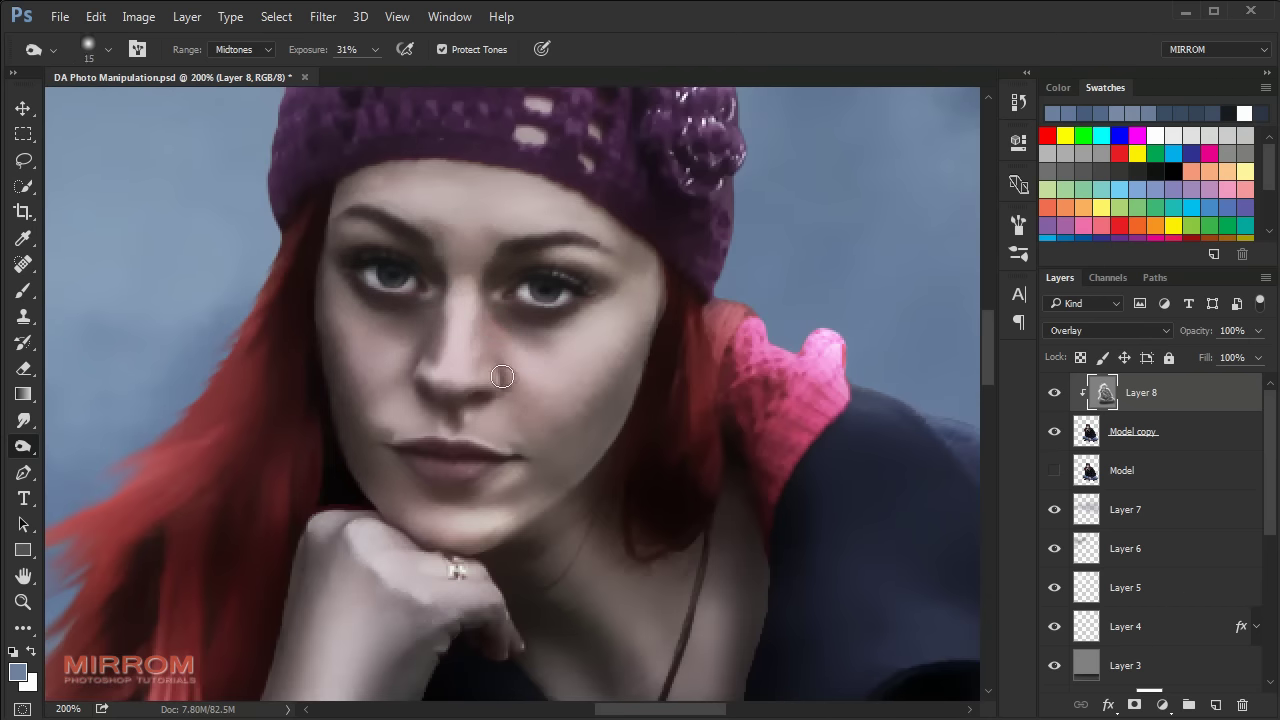
{"action": "key", "text": "bracketleft"}
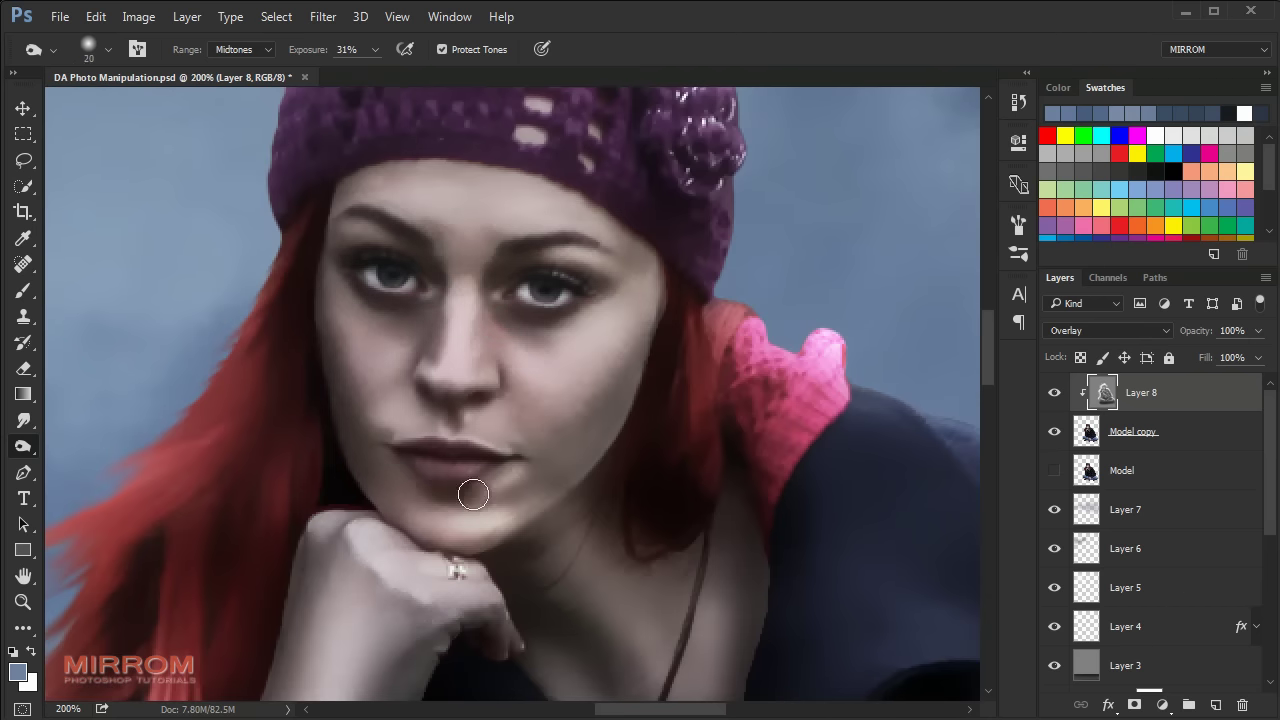
Step: Finish burning, switch to the Move Tool and fit the whole image on screen
{"action": "key", "text": "shift+o"}
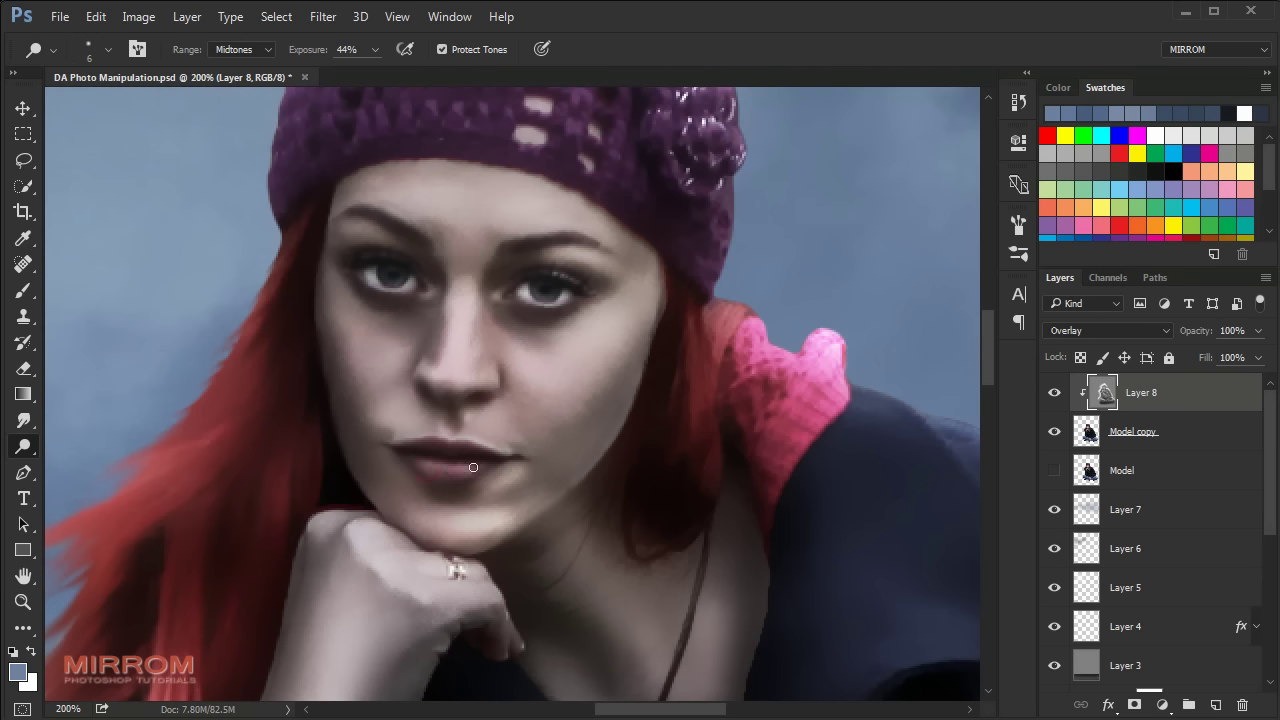
{"action": "key", "text": "shift+o"}
{"action": "key", "text": "bracketright"}
{"action": "key", "text": "bracketright"}
{"action": "key", "text": "bracketright"}
{"action": "scroll", "coordinate": [689, 404], "scroll_direction": "up", "scroll_amount": 3}
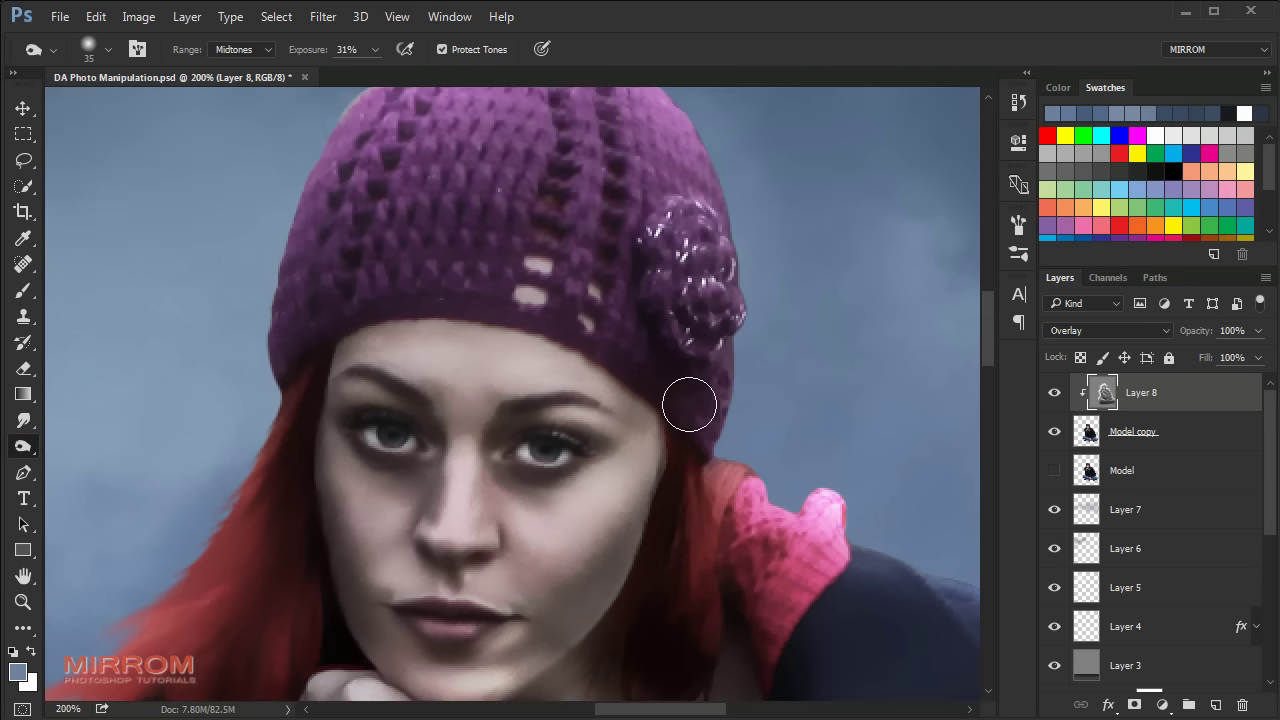
{"action": "key", "text": "bracketright"}
{"action": "key", "text": "bracketright"}
{"action": "key", "text": "bracketright"}
{"action": "key", "text": "ctrl+minus"}
{"action": "key", "text": "ctrl+minus"}
{"action": "key", "text": "ctrl+minus"}
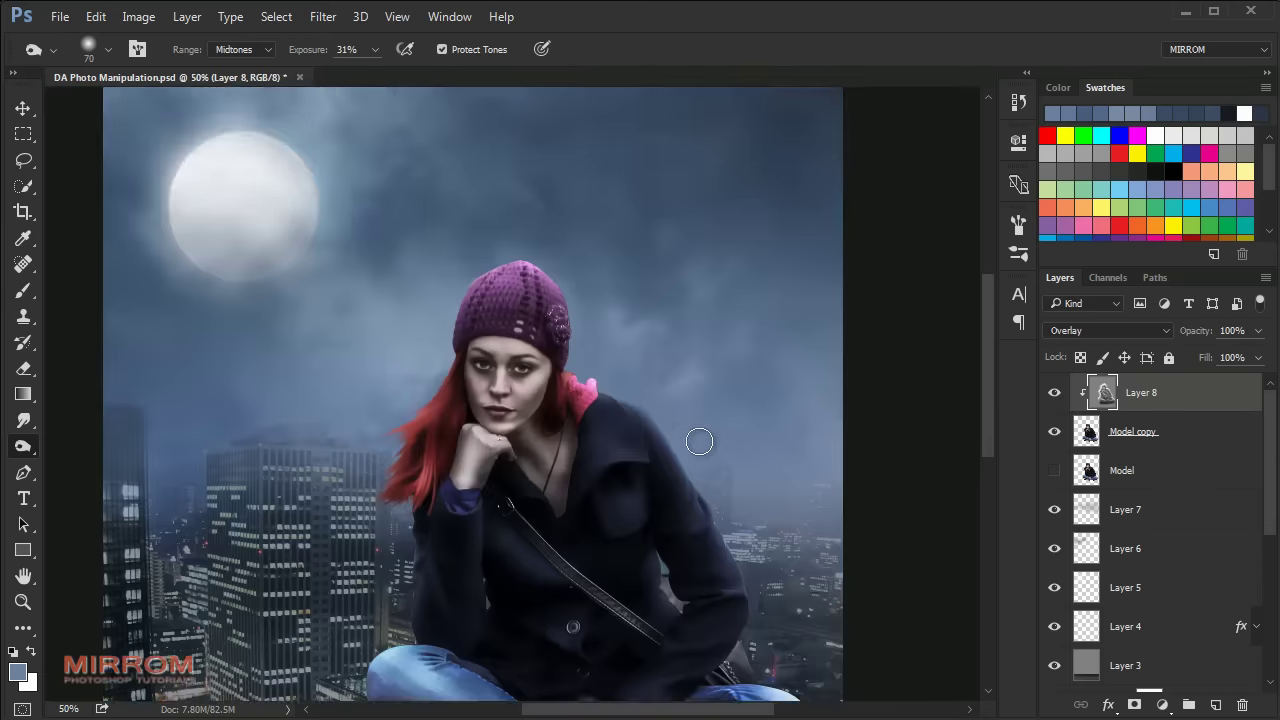
{"action": "scroll", "coordinate": [699, 441], "scroll_direction": "down", "scroll_amount": 3}
{"action": "key", "text": "v"}
{"action": "scroll", "coordinate": [733, 443], "scroll_direction": "down", "scroll_amount": 1}
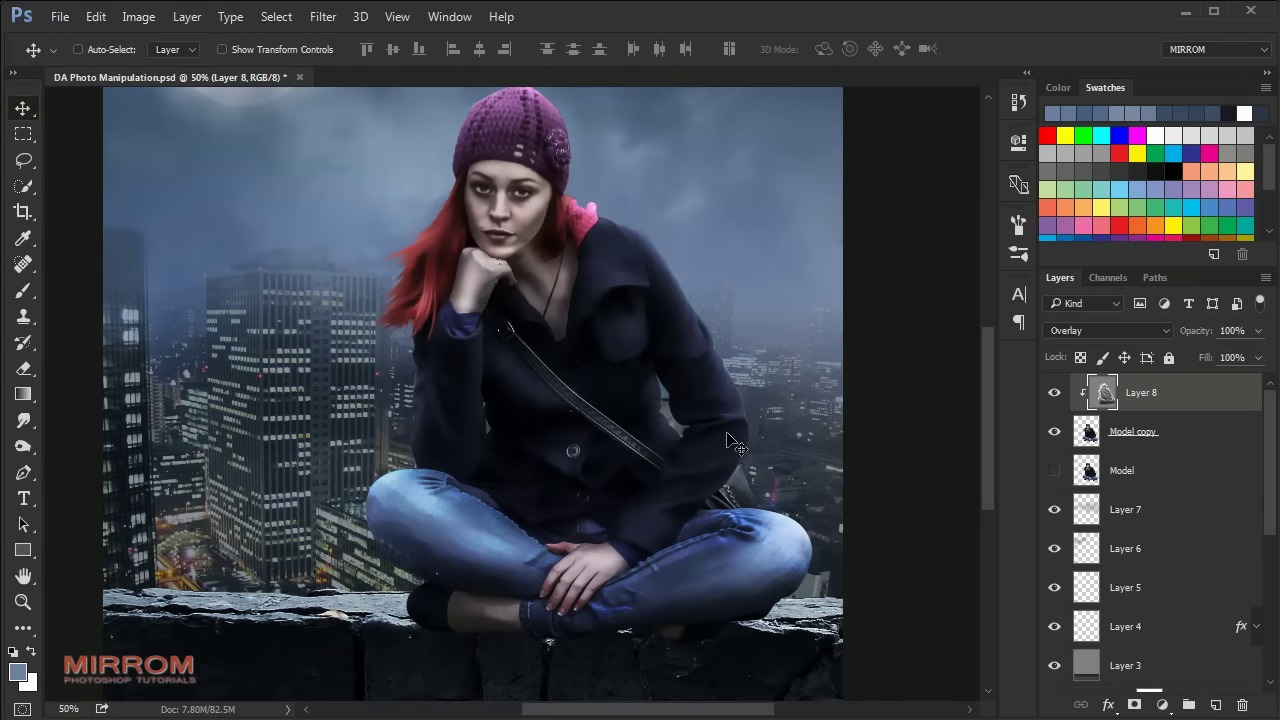
{"action": "key", "text": "ctrl+0"}
Step: Add a Color Balance layer clipped to Layer 8 with midtones Cyan/Red +10, Yellow/Blue +27
{"action": "left_click", "coordinate": [1162, 708]}
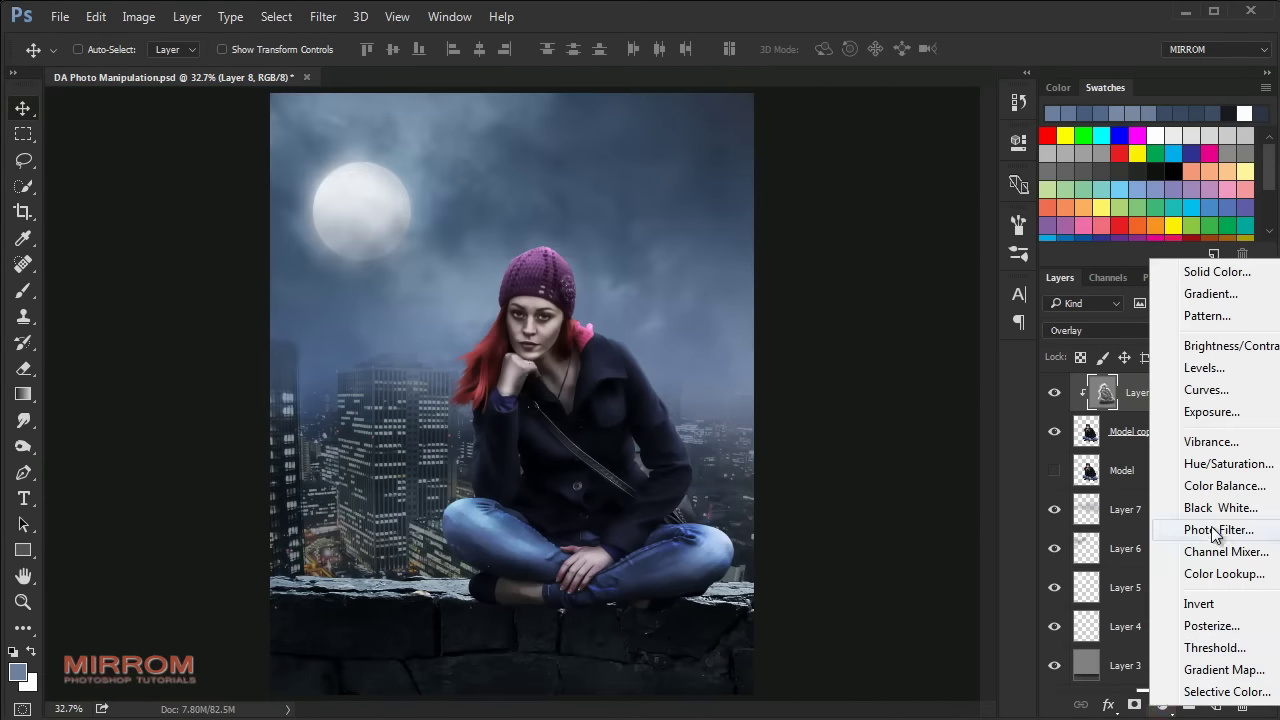
{"action": "left_click", "coordinate": [1223, 486]}
{"action": "left_click", "coordinate": [843, 463]}
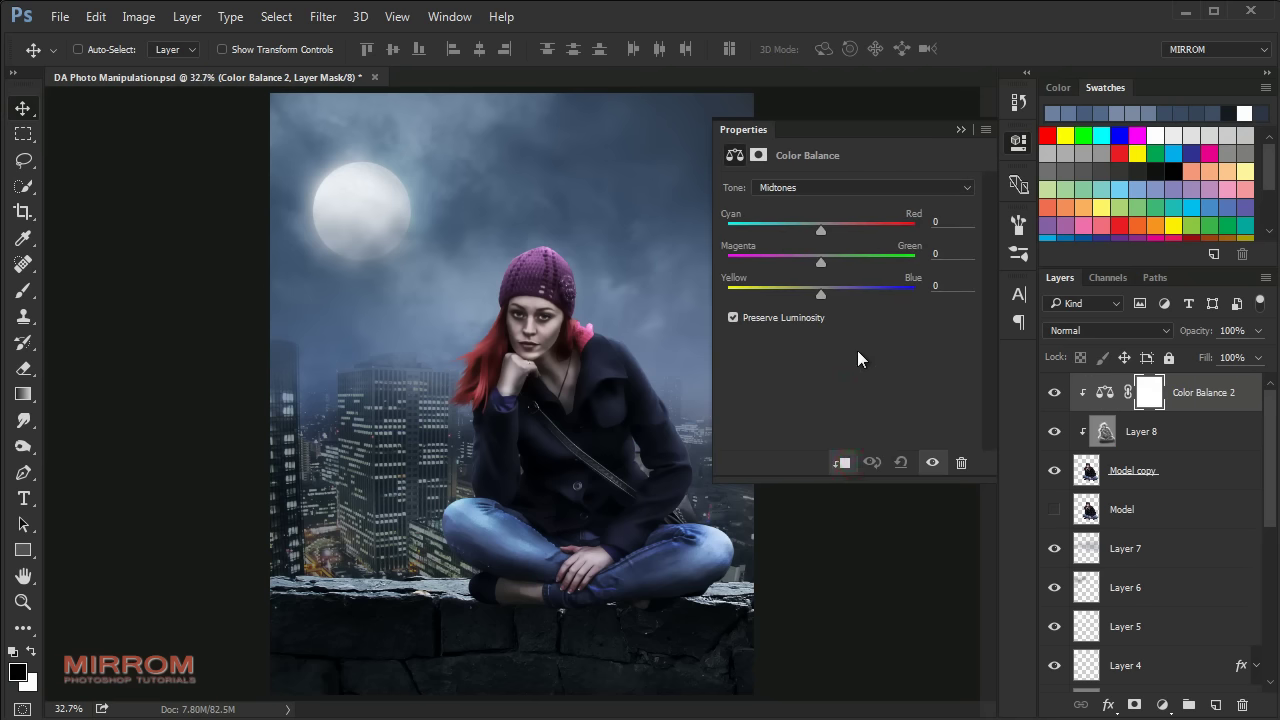
{"action": "left_click_drag", "start_coordinate": [824, 294], "coordinate": [832, 293]}
{"action": "left_click_drag", "start_coordinate": [827, 230], "coordinate": [830, 230]}
{"action": "left_click_drag", "start_coordinate": [863, 304], "coordinate": [839, 309]}
{"action": "left_click", "coordinate": [965, 130]}
{"action": "left_click", "coordinate": [1052, 391]}
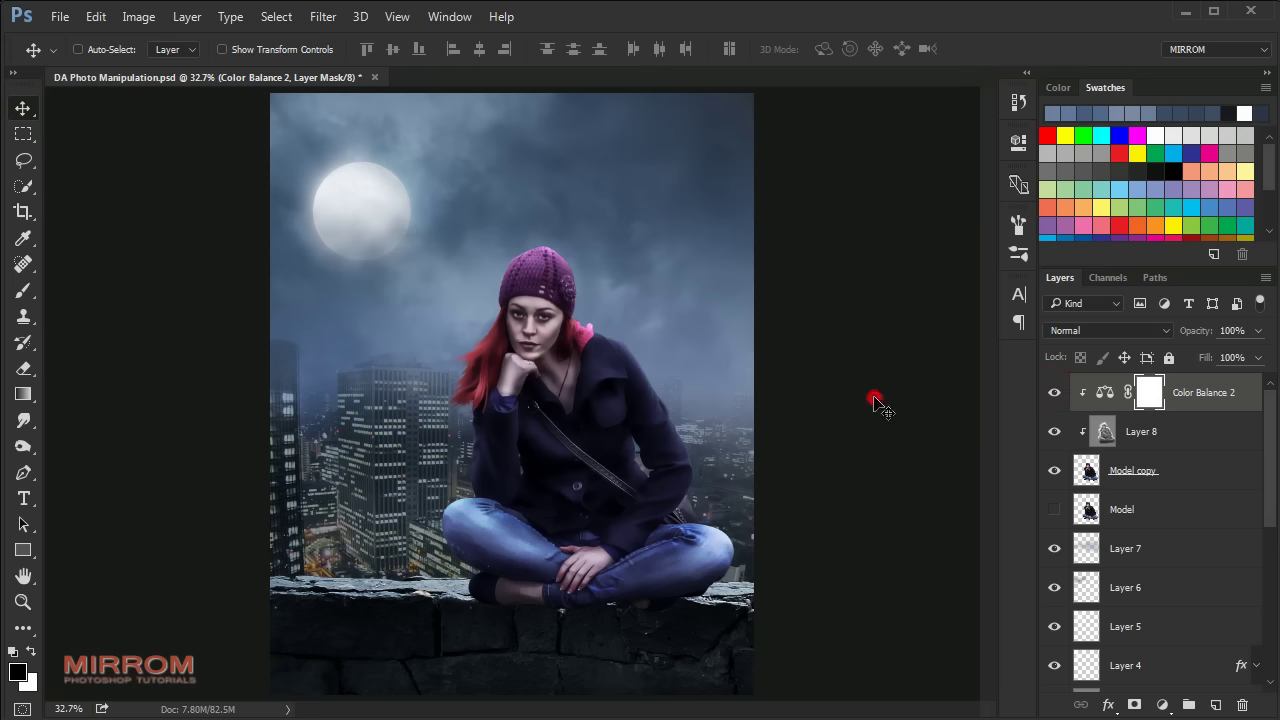
Step: Add a new empty layer above Layer 7 and ready the Brush with default black/white colours
{"action": "left_click", "coordinate": [1115, 484]}
{"action": "left_click", "coordinate": [1143, 537]}
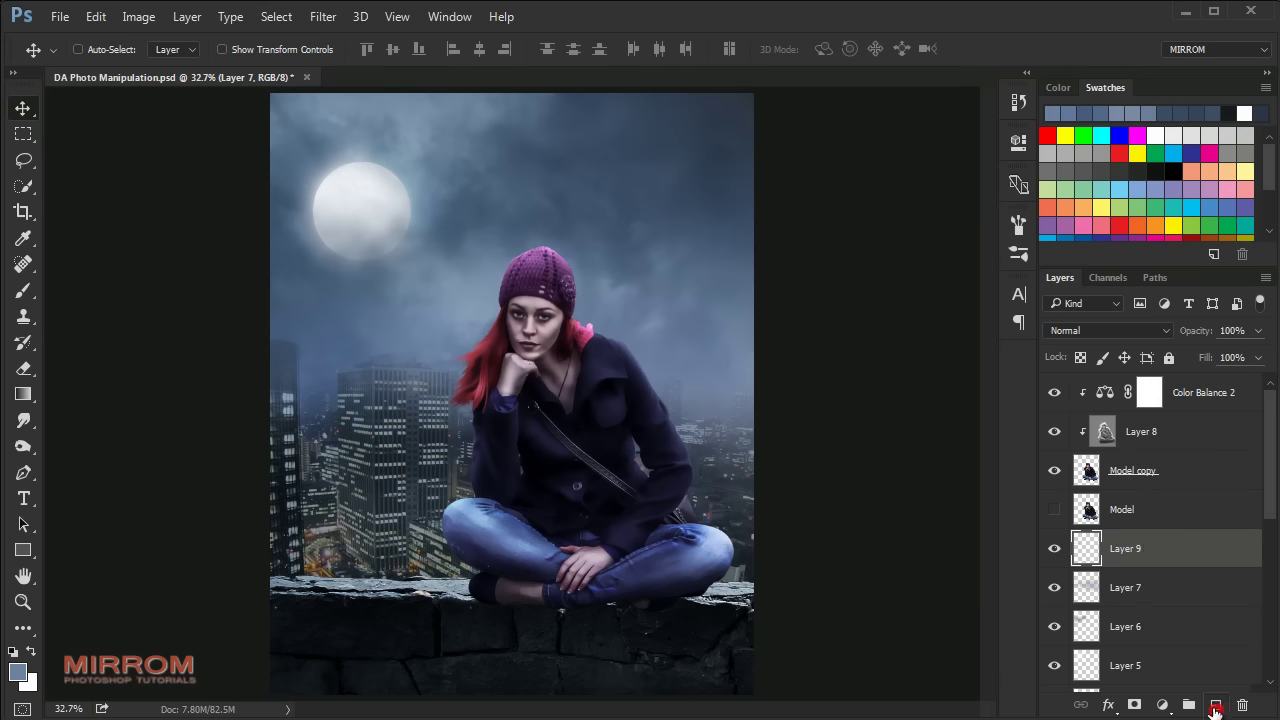
{"action": "key", "text": "ctrl+shift+alt+n"}
{"action": "key", "text": "b"}
{"action": "key", "text": "d"}
Step: Load the rock ledge as a selection and paint a black contact shadow under the model's feet
{"action": "scroll", "coordinate": [1086, 584], "scroll_direction": "down", "scroll_amount": 5}
{"action": "scroll", "coordinate": [1086, 600], "scroll_direction": "down", "scroll_amount": 4}
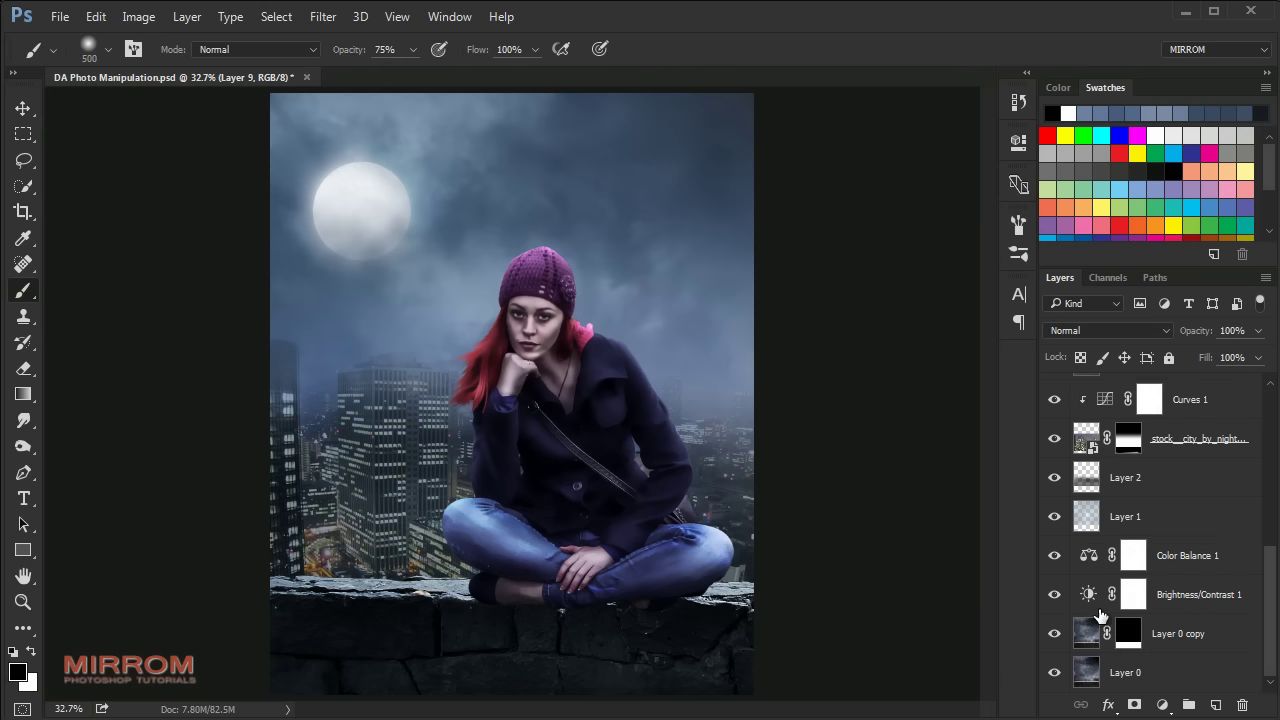
{"action": "left_click", "coordinate": [1126, 646], "text": "ctrl"}
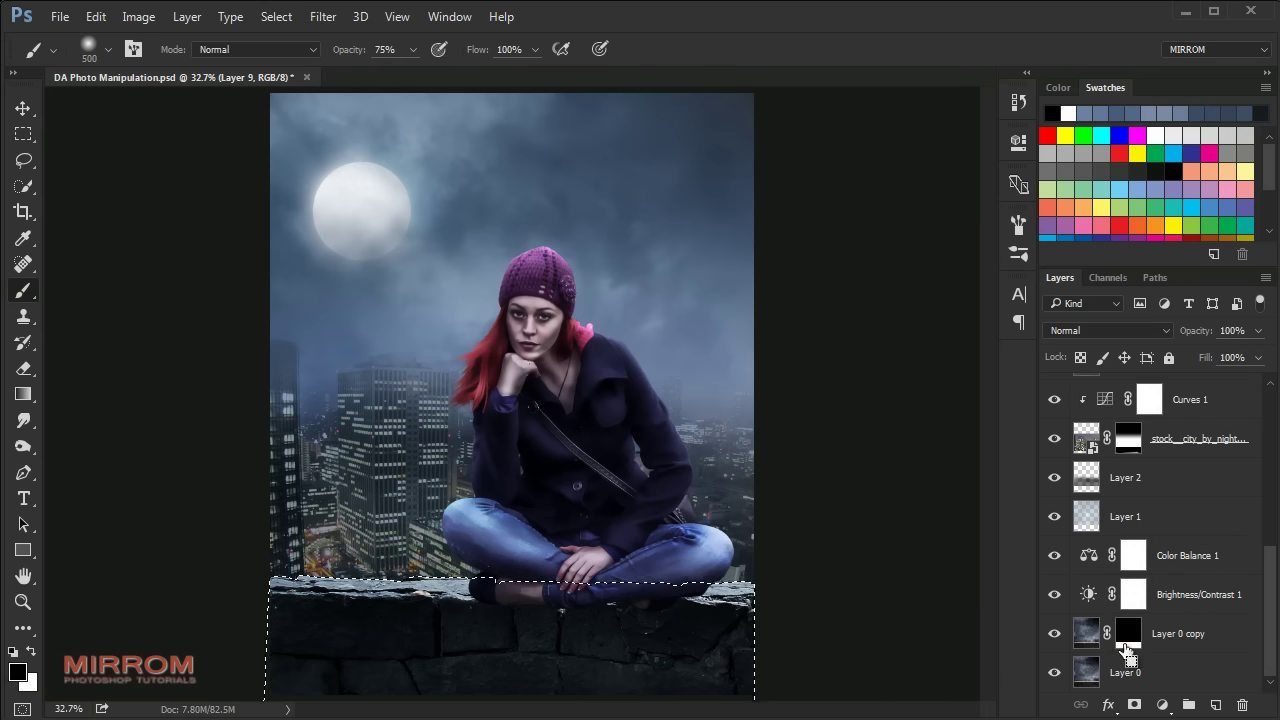
{"action": "scroll", "coordinate": [1100, 560], "scroll_direction": "up", "scroll_amount": 5}
{"action": "scroll", "coordinate": [1071, 530], "scroll_direction": "up", "scroll_amount": 2}
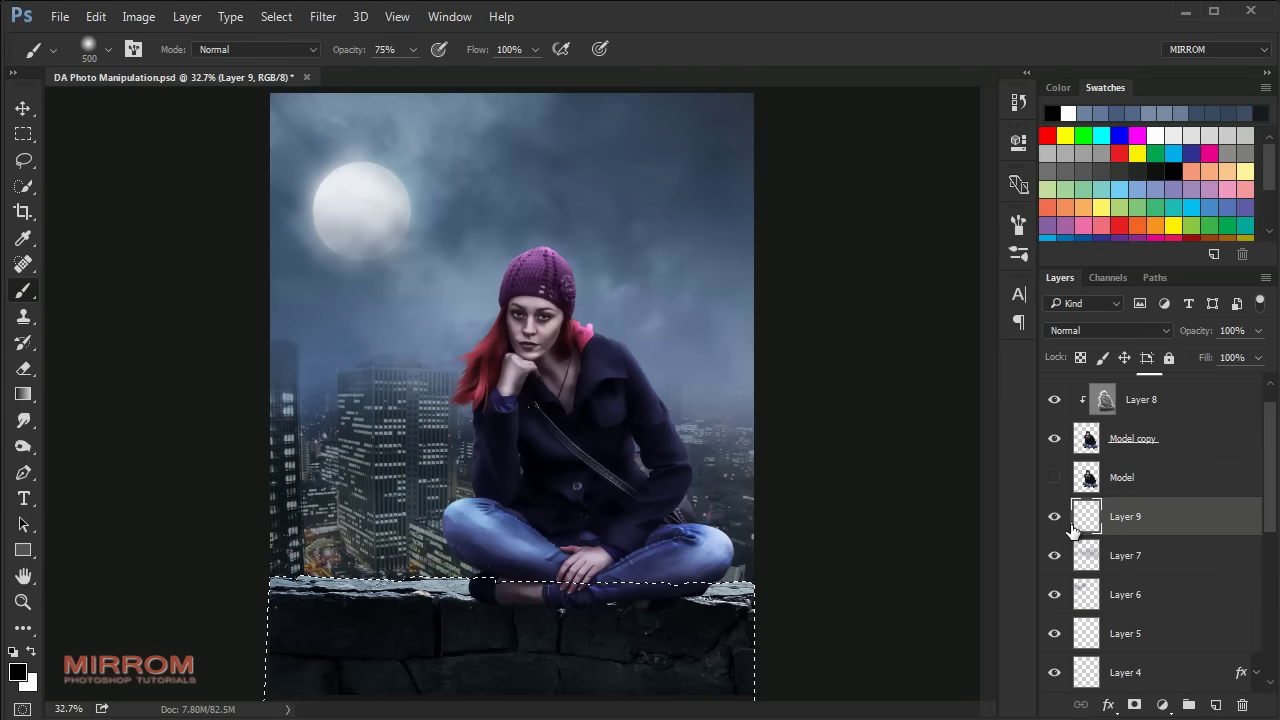
{"action": "mouse_move", "coordinate": [714, 600]}
{"action": "left_mouse_down"}
{"action": "mouse_move", "coordinate": [601, 582]}
{"action": "mouse_move", "coordinate": [671, 586]}
{"action": "left_mouse_up"}
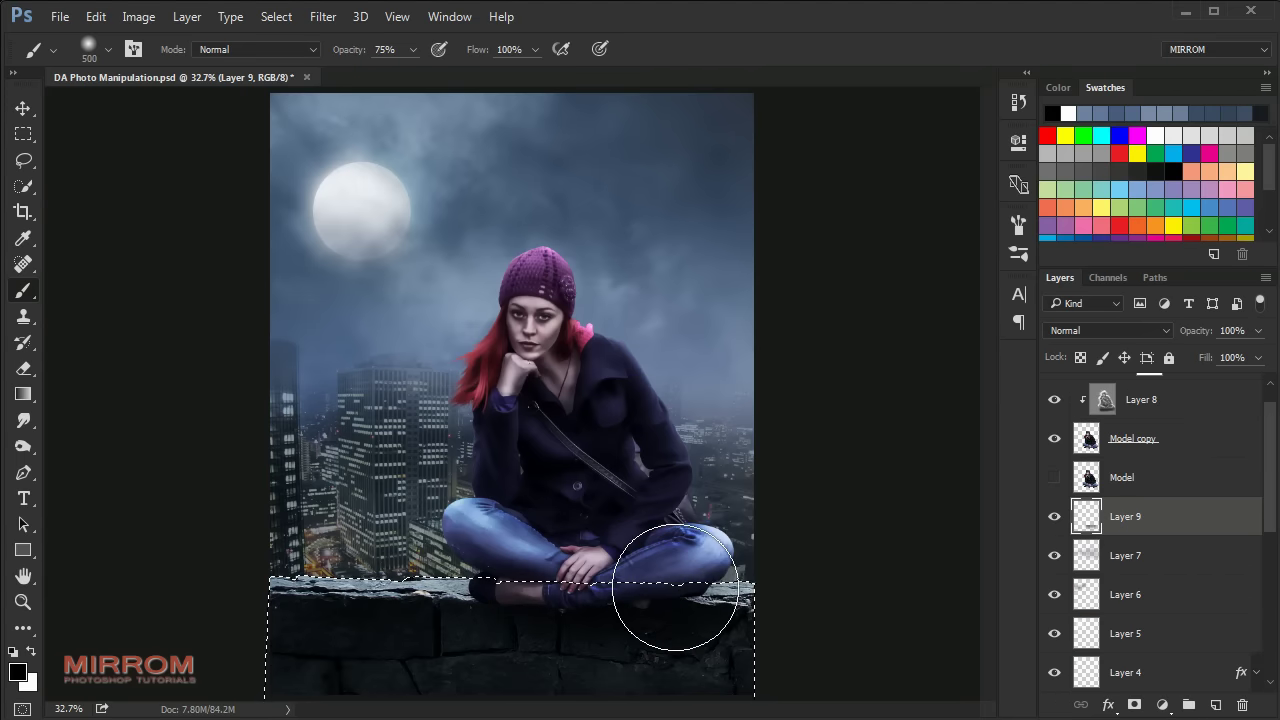
{"action": "key", "text": "bracketleft"}
{"action": "key", "text": "bracketleft"}
{"action": "key", "text": "bracketleft"}
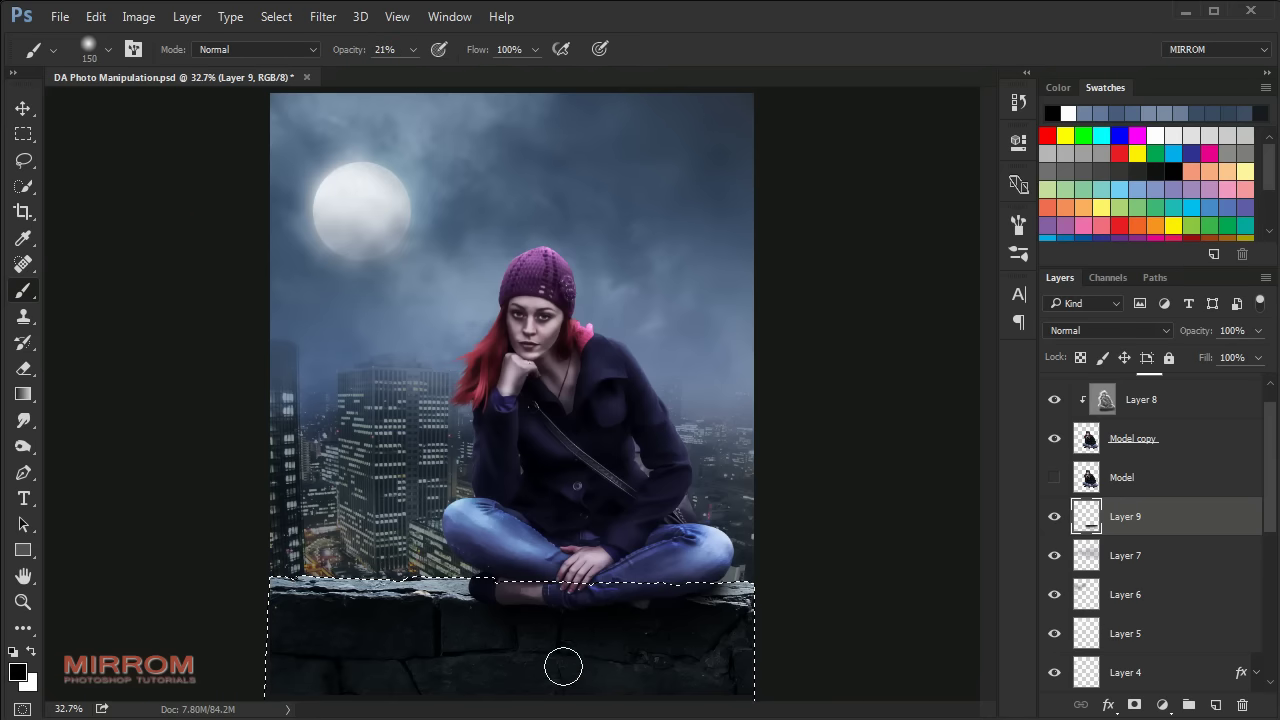
Step: Darken the top of the stone ledge on Layer 9 with an enlarged brush, then deselect and compare
{"action": "key", "text": "bracketright"}
{"action": "key", "text": "bracketright"}
{"action": "key", "text": "bracketright"}
{"action": "key", "text": "bracketright"}
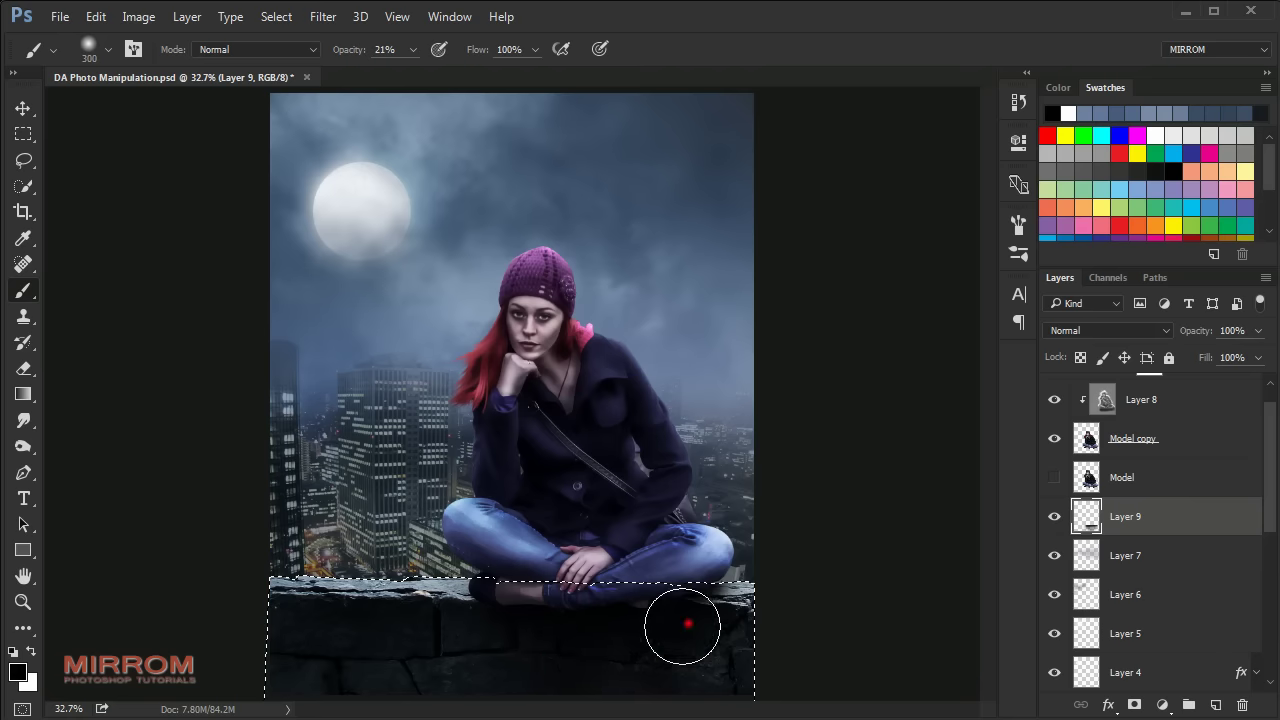
{"action": "left_click_drag", "start_coordinate": [695, 646], "coordinate": [667, 685]}
{"action": "key", "text": "ctrl+d"}
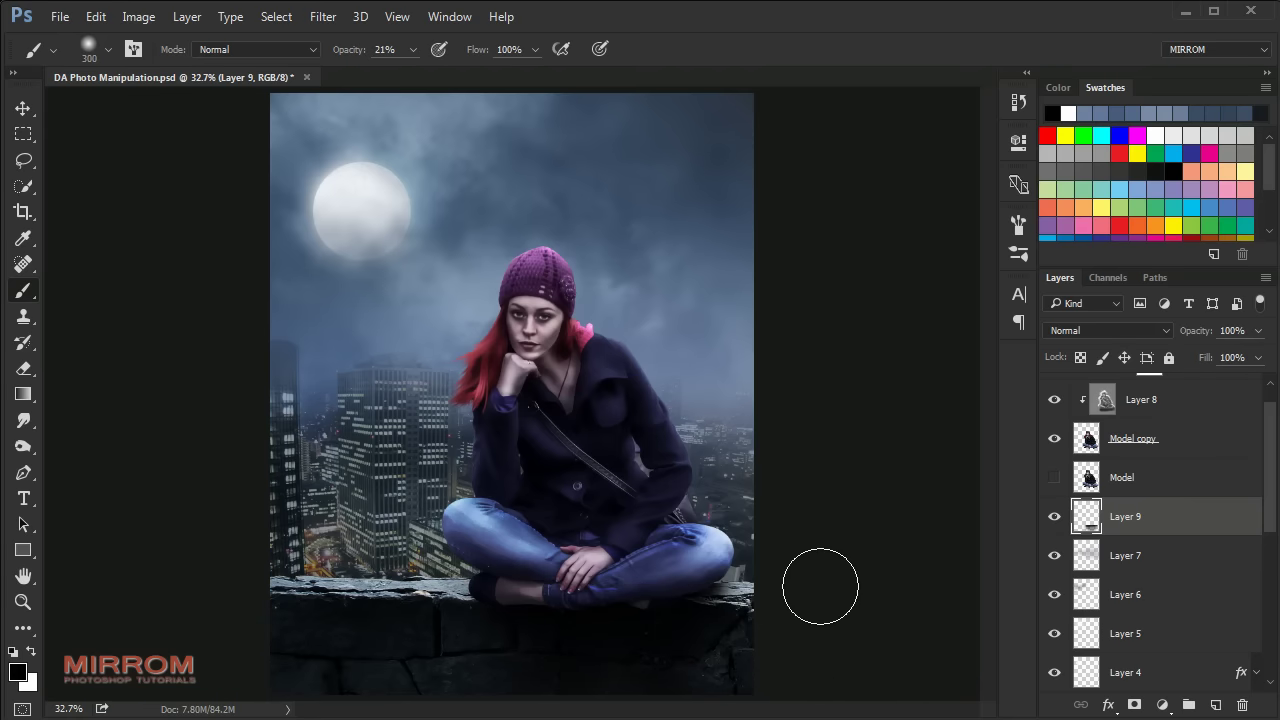
{"action": "key", "text": "v"}
{"action": "left_click", "coordinate": [1054, 516]}
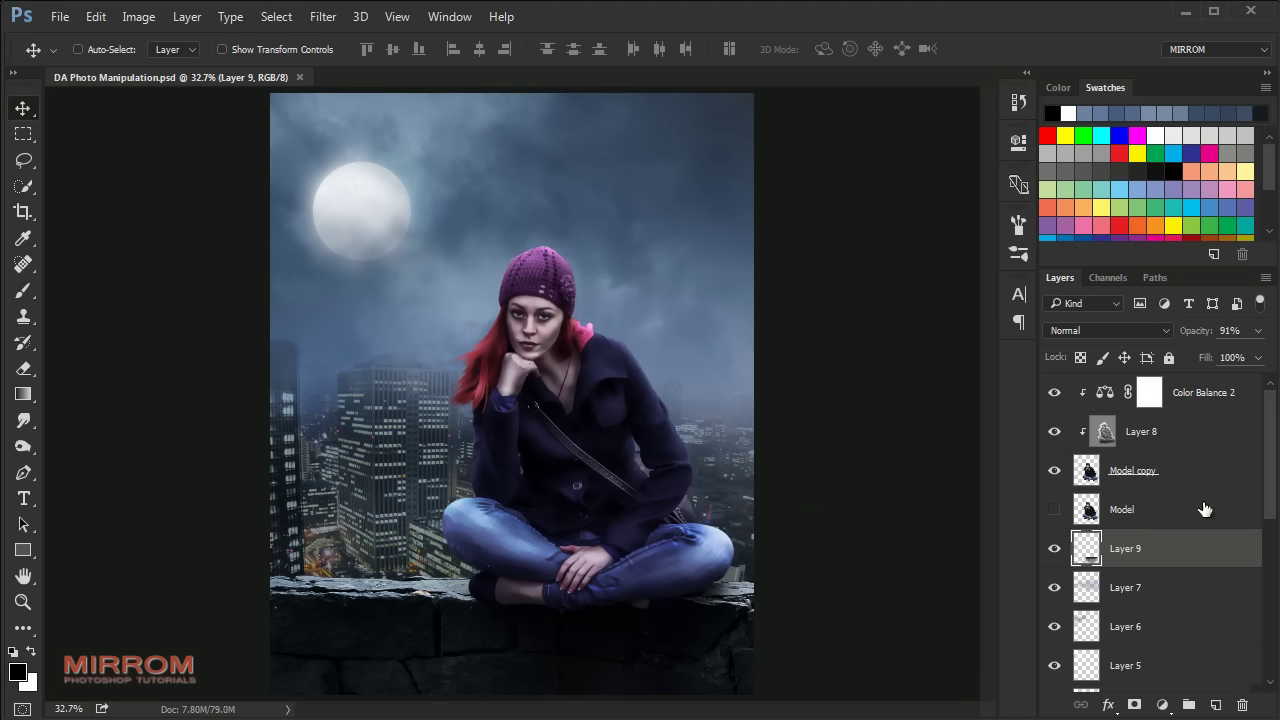
Step: Burn shadows onto the woman's jeans on Overlay Layer 8 using Midtones at 20% exposure
{"action": "left_click", "coordinate": [1108, 440]}
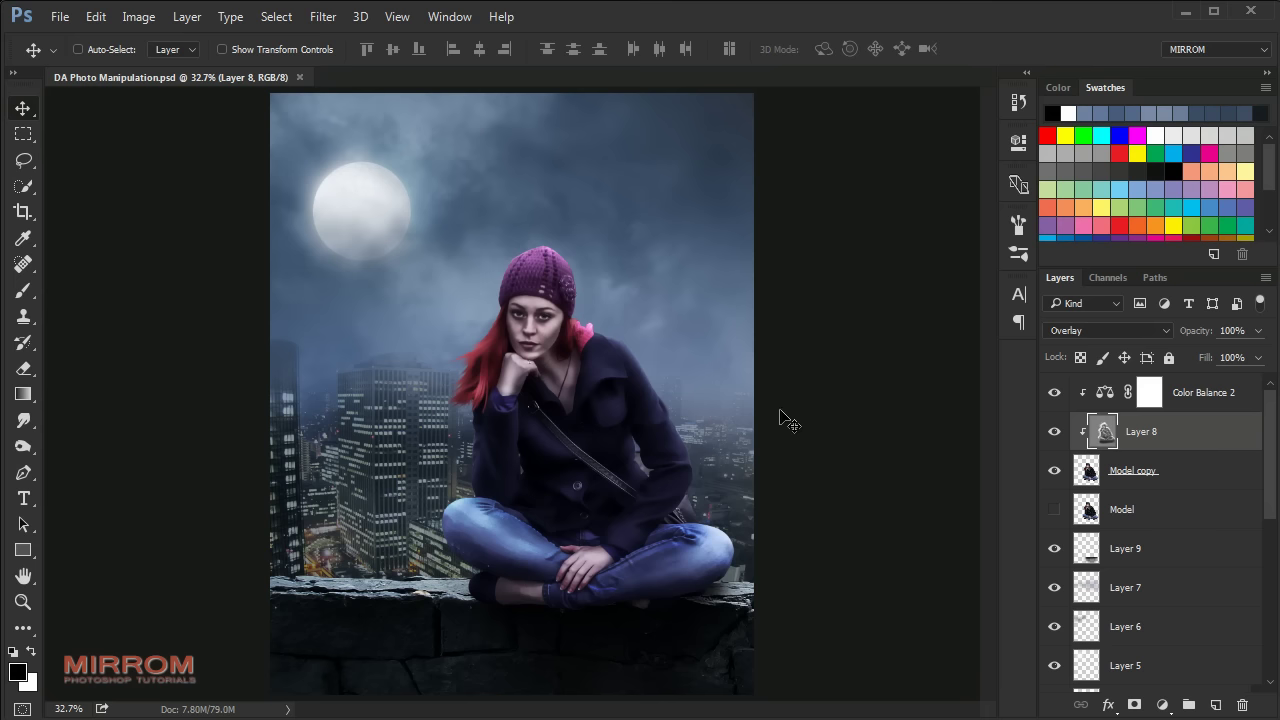
{"action": "left_click", "coordinate": [24, 447]}
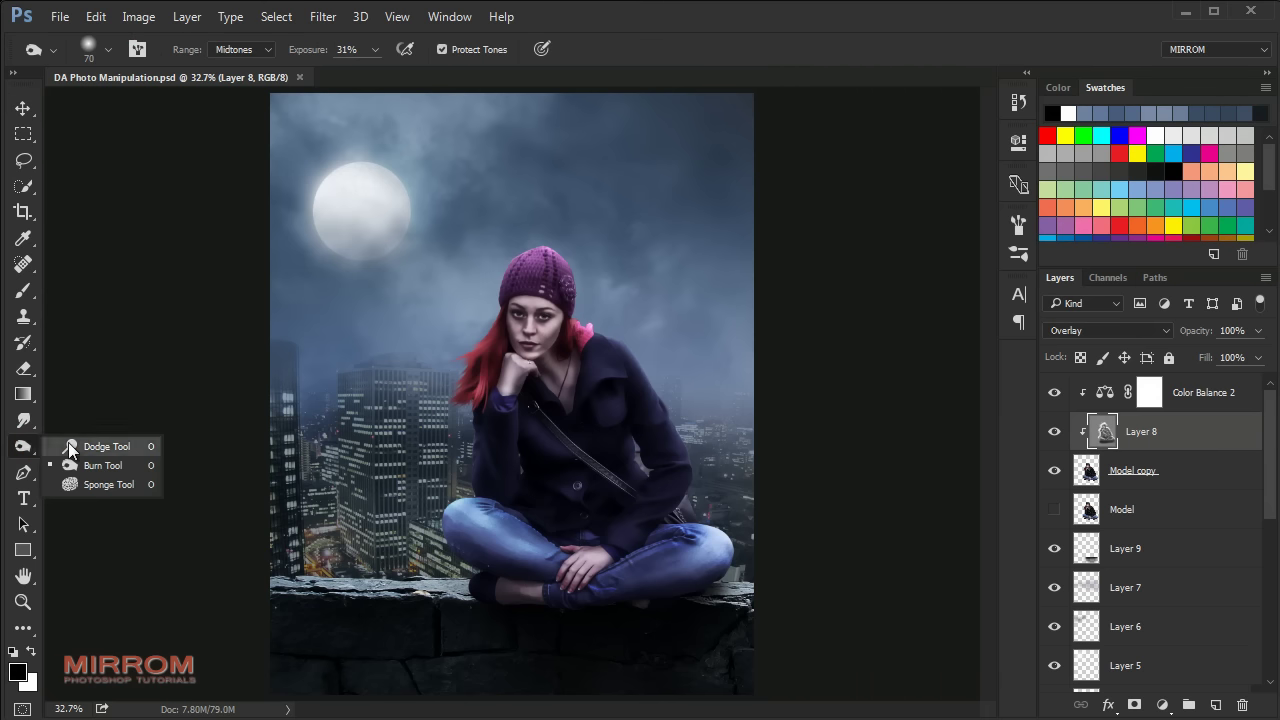
{"action": "left_click", "coordinate": [75, 465]}
{"action": "left_click_drag", "start_coordinate": [320, 50], "coordinate": [305, 55]}
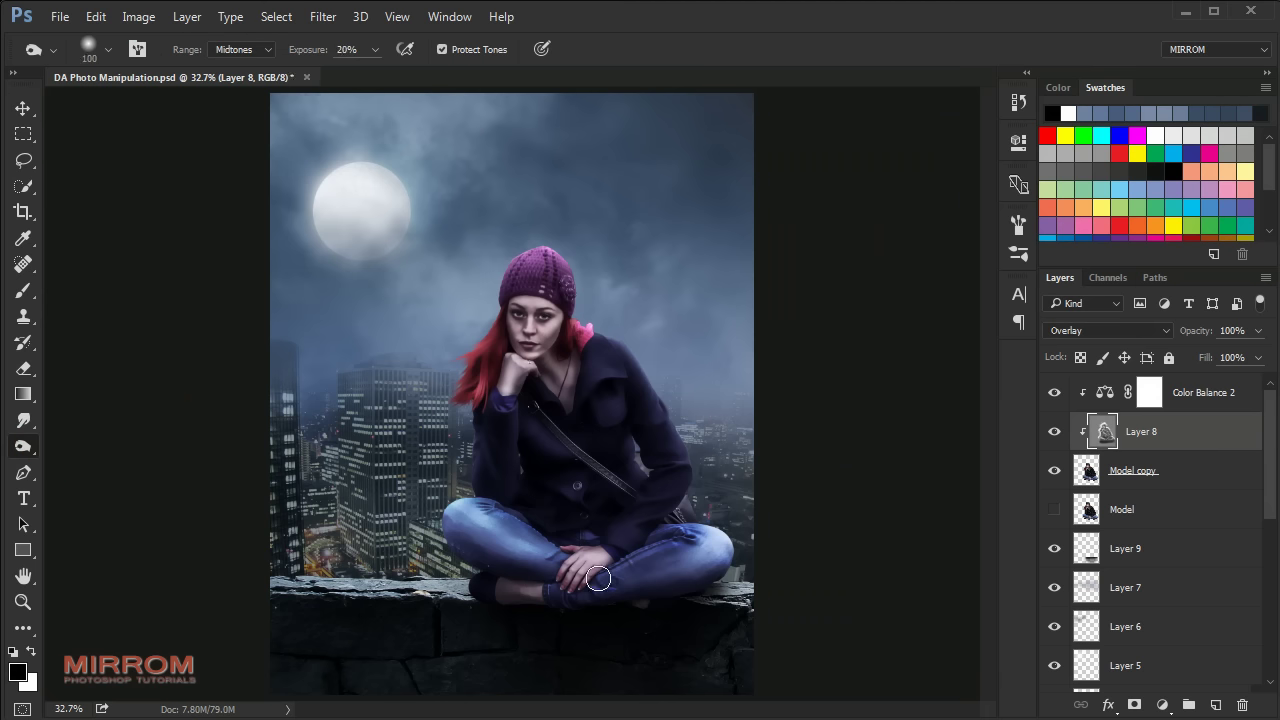
{"action": "key", "text": "bracketright"}
{"action": "key", "text": "bracketright"}
{"action": "key", "text": "bracketright"}
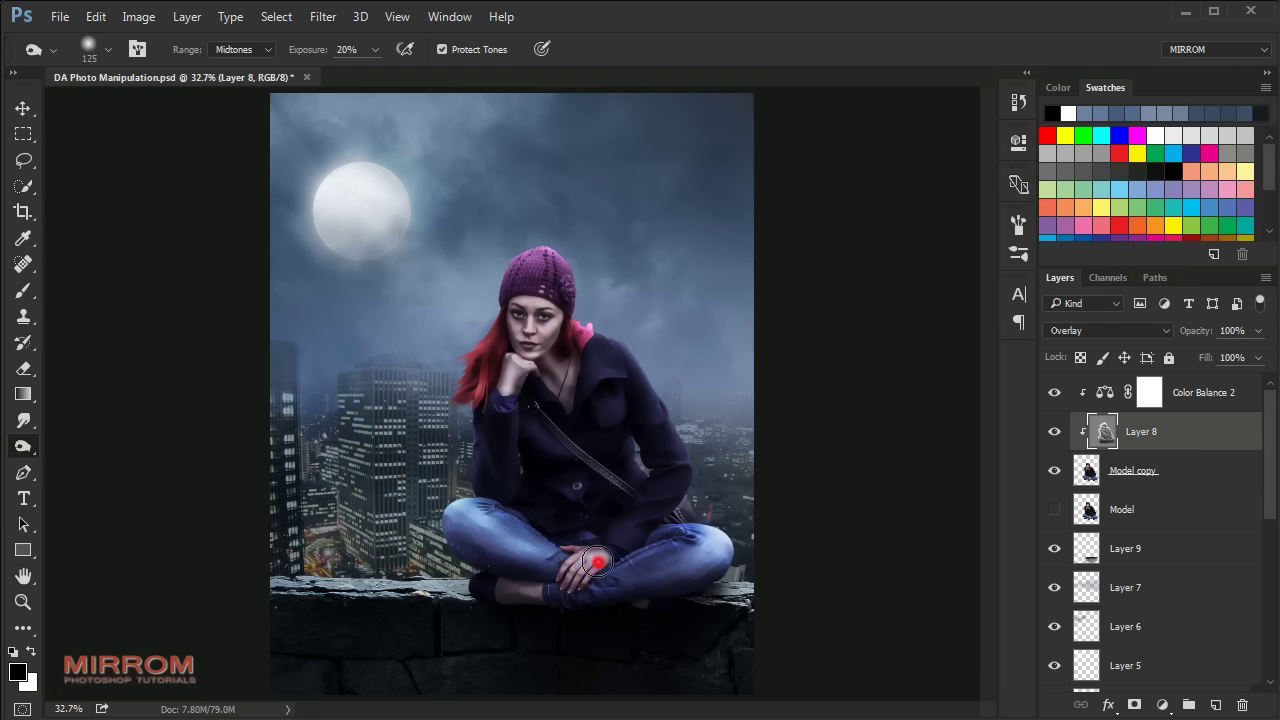
{"action": "left_click", "coordinate": [597, 563]}
{"action": "key", "text": "bracketright"}
{"action": "key", "text": "bracketright"}
{"action": "key", "text": "bracketright"}
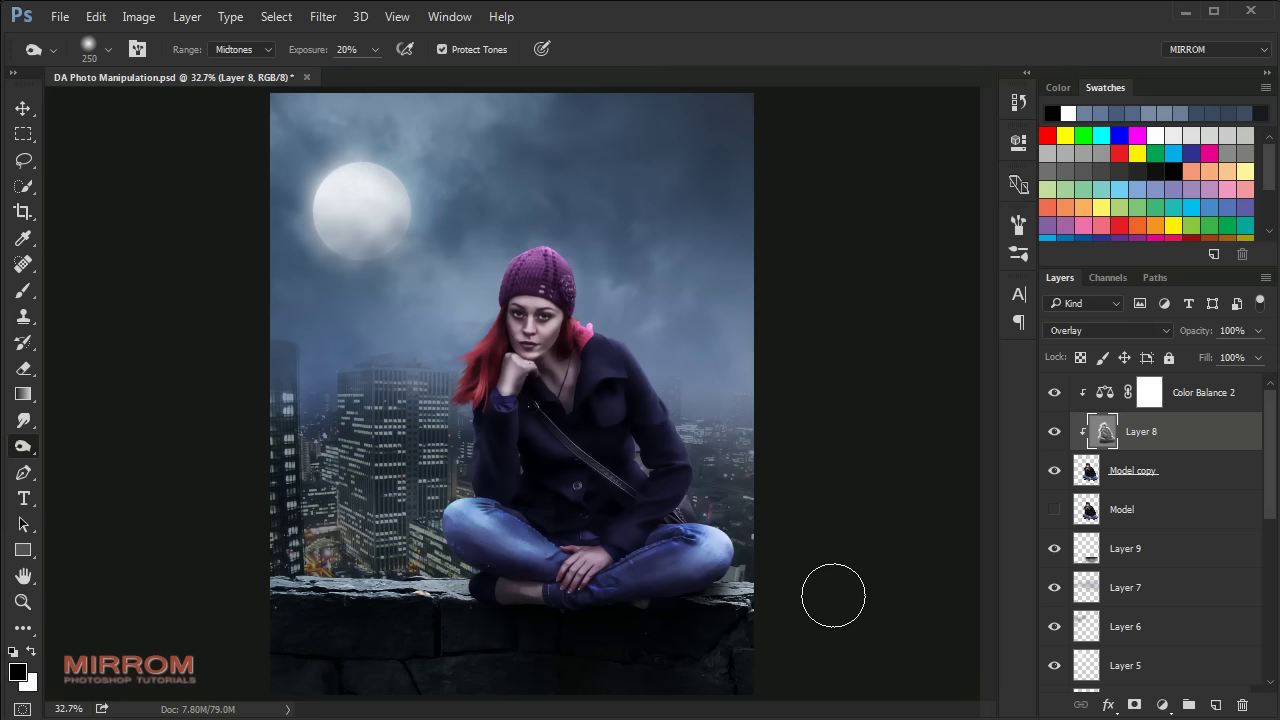
{"action": "key", "text": "v"}
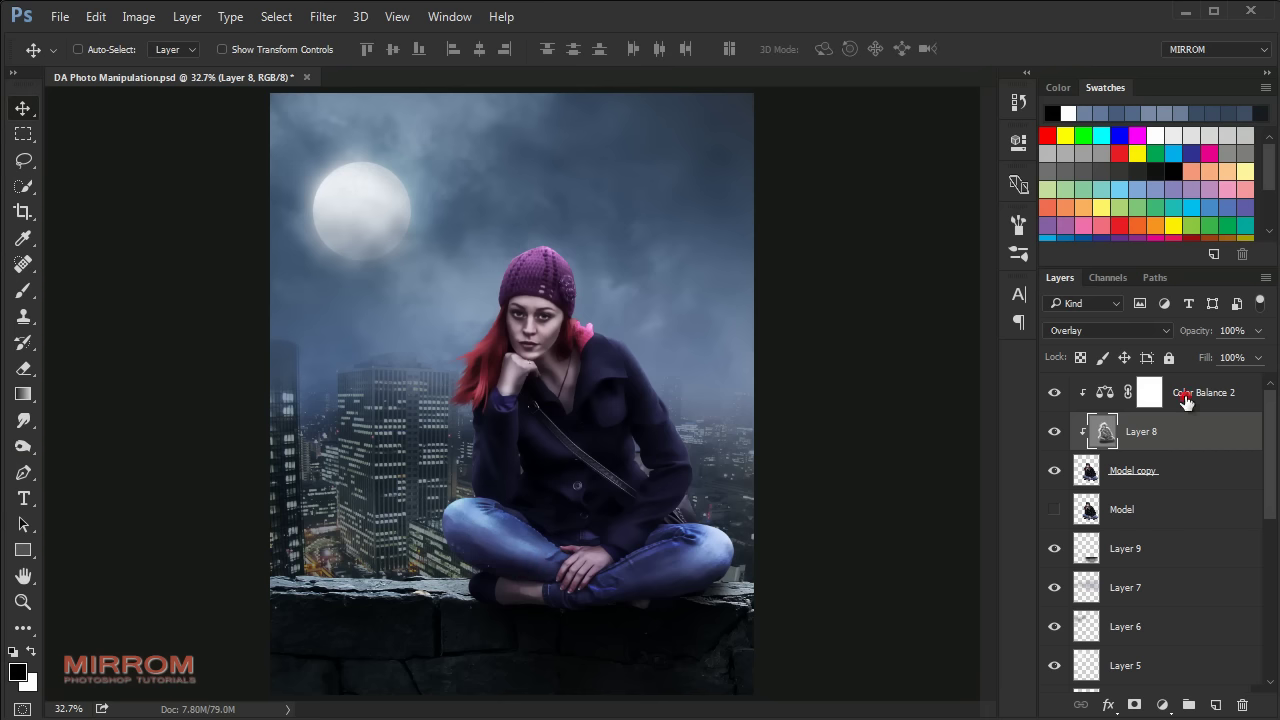
{"action": "left_click", "coordinate": [1184, 398]}
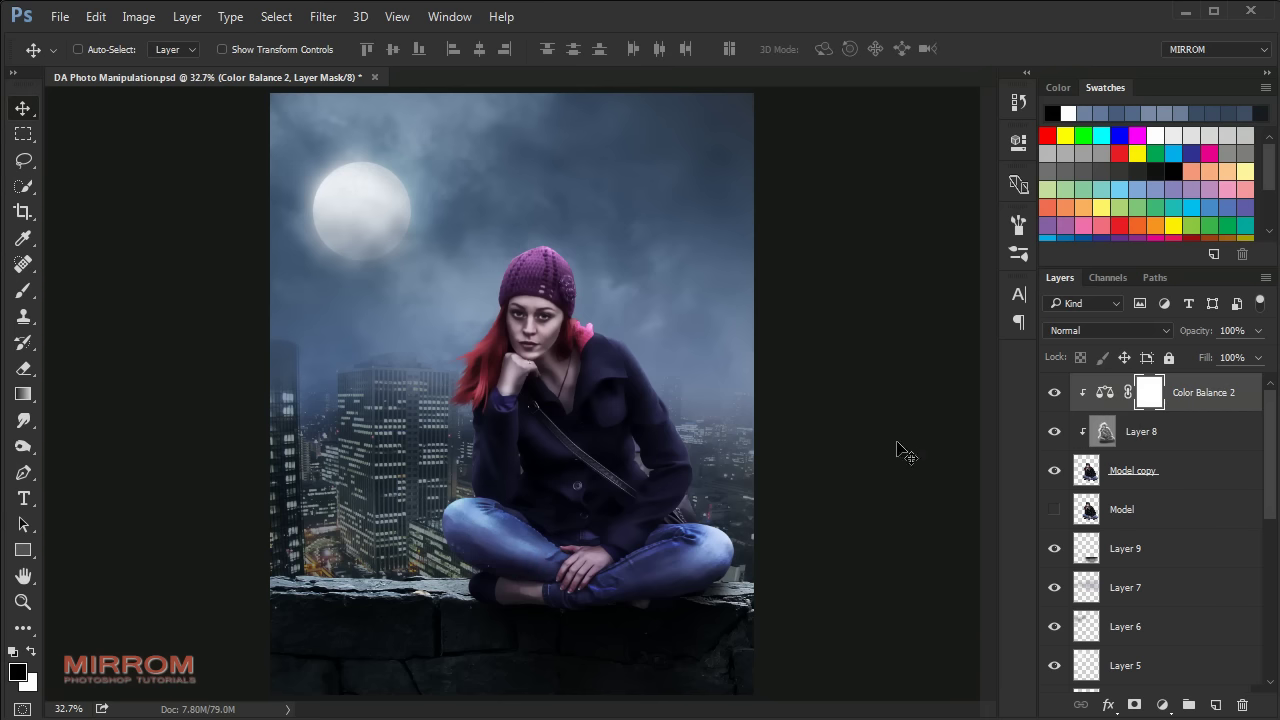
Step: Open the stock image of doves and zoom in on it
{"action": "left_click", "coordinate": [58, 17]}
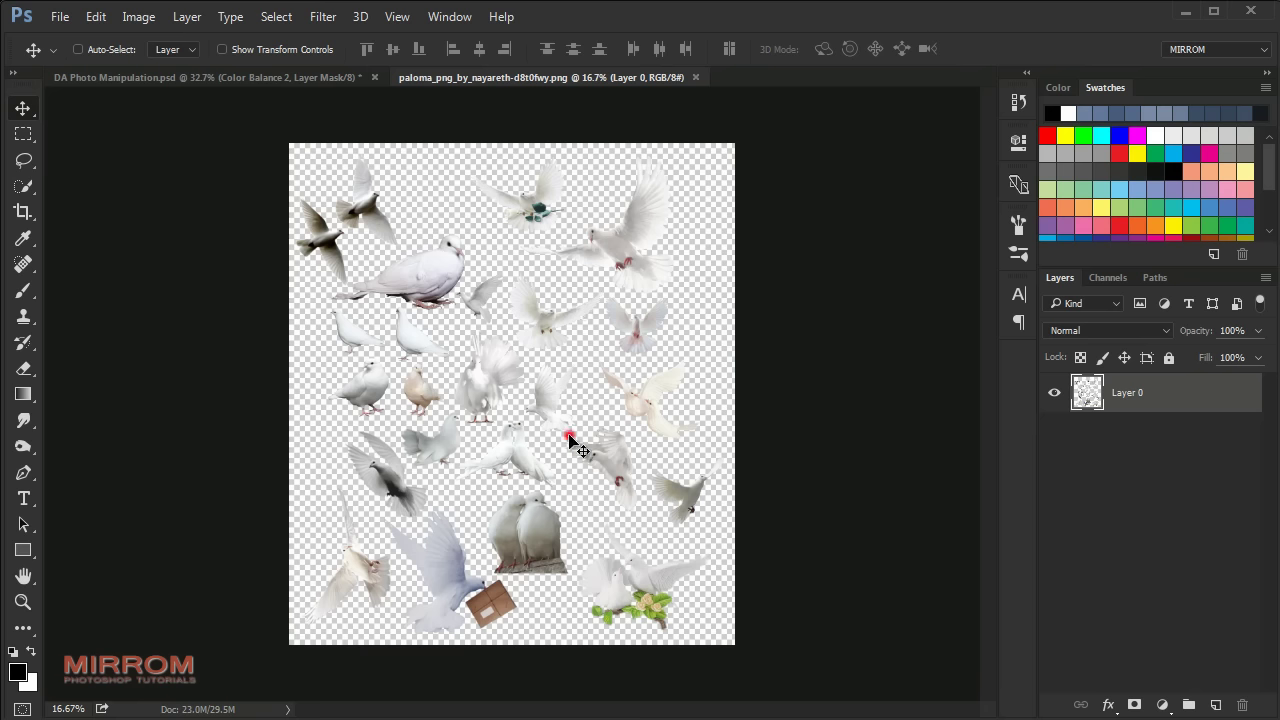
{"action": "key", "text": "ctrl"}
{"action": "scroll", "coordinate": [505, 445], "scroll_direction": "up", "scroll_amount": 1}
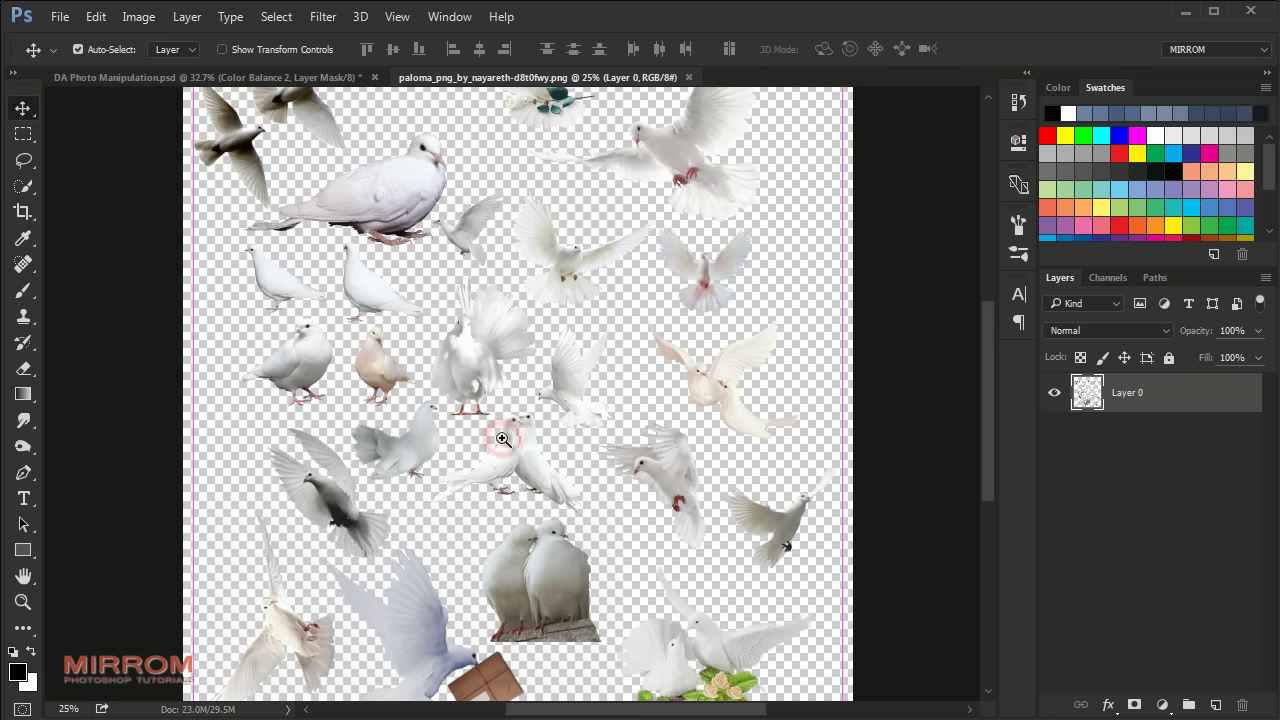
{"action": "scroll", "coordinate": [518, 432], "scroll_direction": "down", "scroll_amount": 1}
{"action": "scroll", "coordinate": [518, 432], "scroll_direction": "up", "scroll_amount": 1}
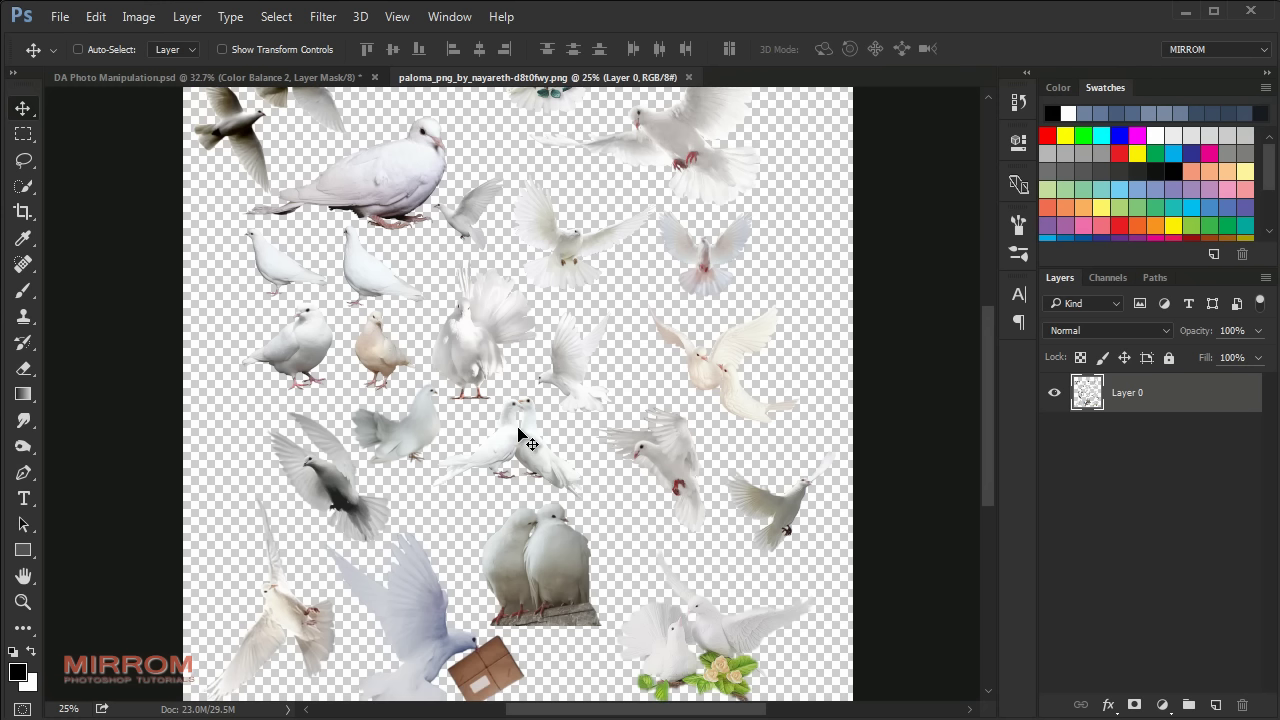
{"action": "scroll", "coordinate": [518, 432], "scroll_direction": "up", "scroll_amount": 1}
{"action": "scroll", "coordinate": [518, 432], "scroll_direction": "up", "scroll_amount": 1}
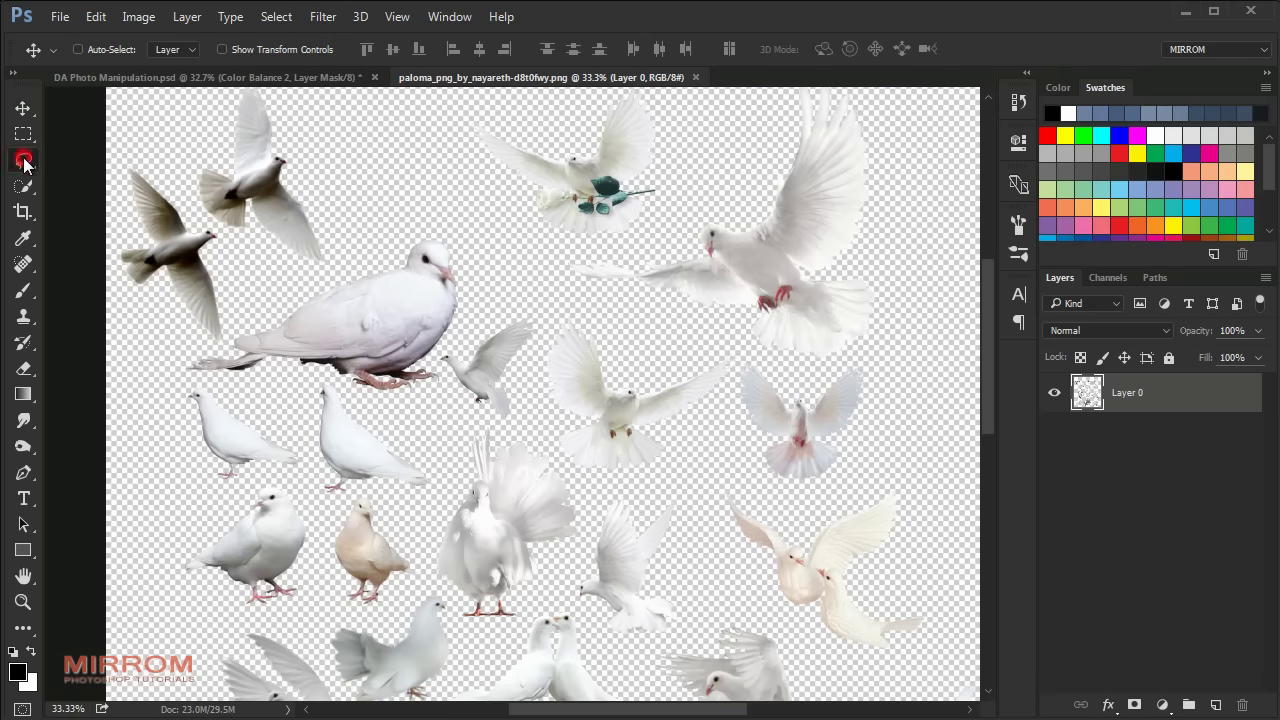
Step: Trace a closed Polygonal Lasso selection around the large dove
{"action": "left_click_drag", "start_coordinate": [24, 160], "coordinate": [74, 174]}
{"action": "left_click", "coordinate": [150, 352]}
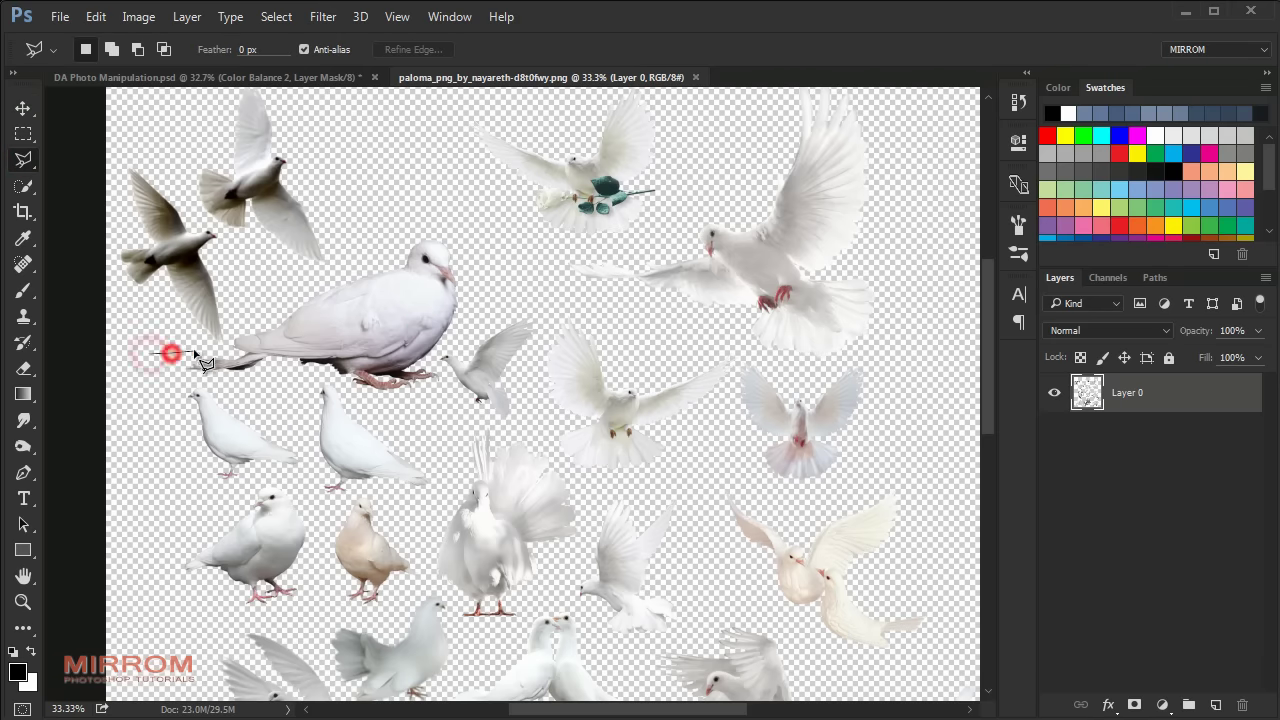
{"action": "left_click", "coordinate": [230, 334]}
{"action": "left_click", "coordinate": [288, 284]}
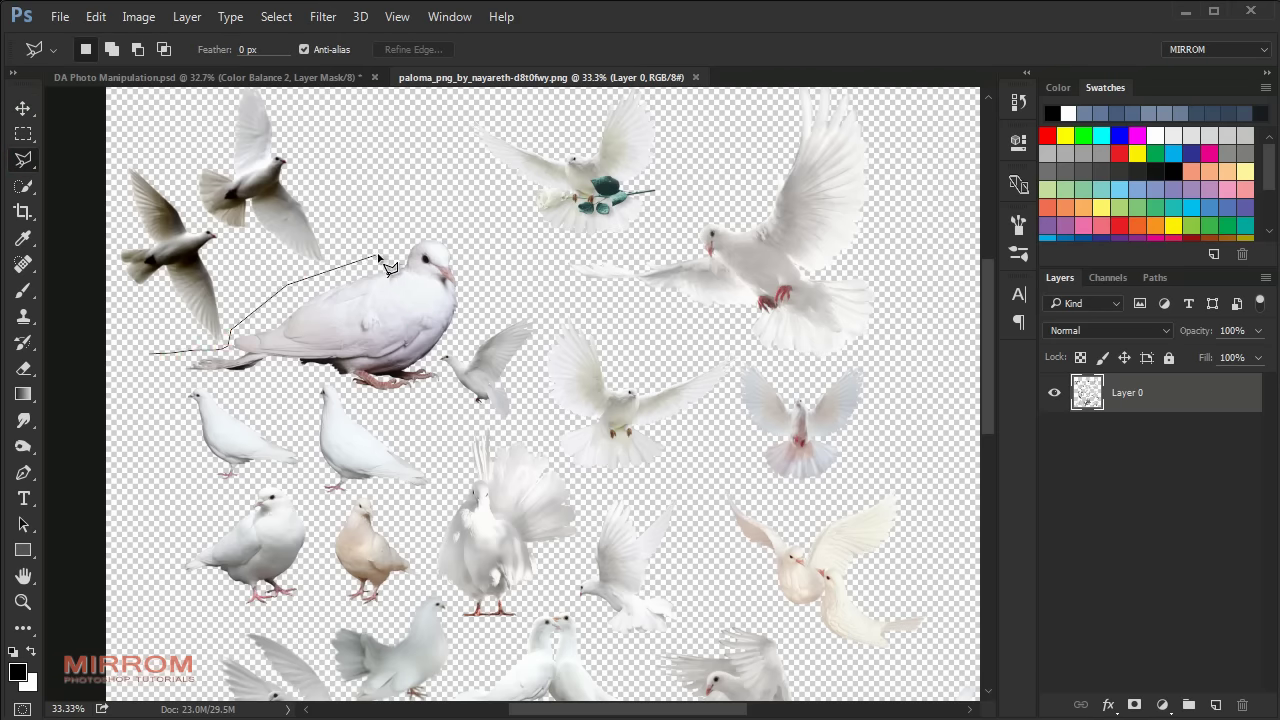
{"action": "left_click", "coordinate": [435, 231]}
{"action": "left_click", "coordinate": [475, 248]}
{"action": "left_click", "coordinate": [480, 289]}
{"action": "left_click", "coordinate": [471, 336]}
{"action": "left_click", "coordinate": [443, 354]}
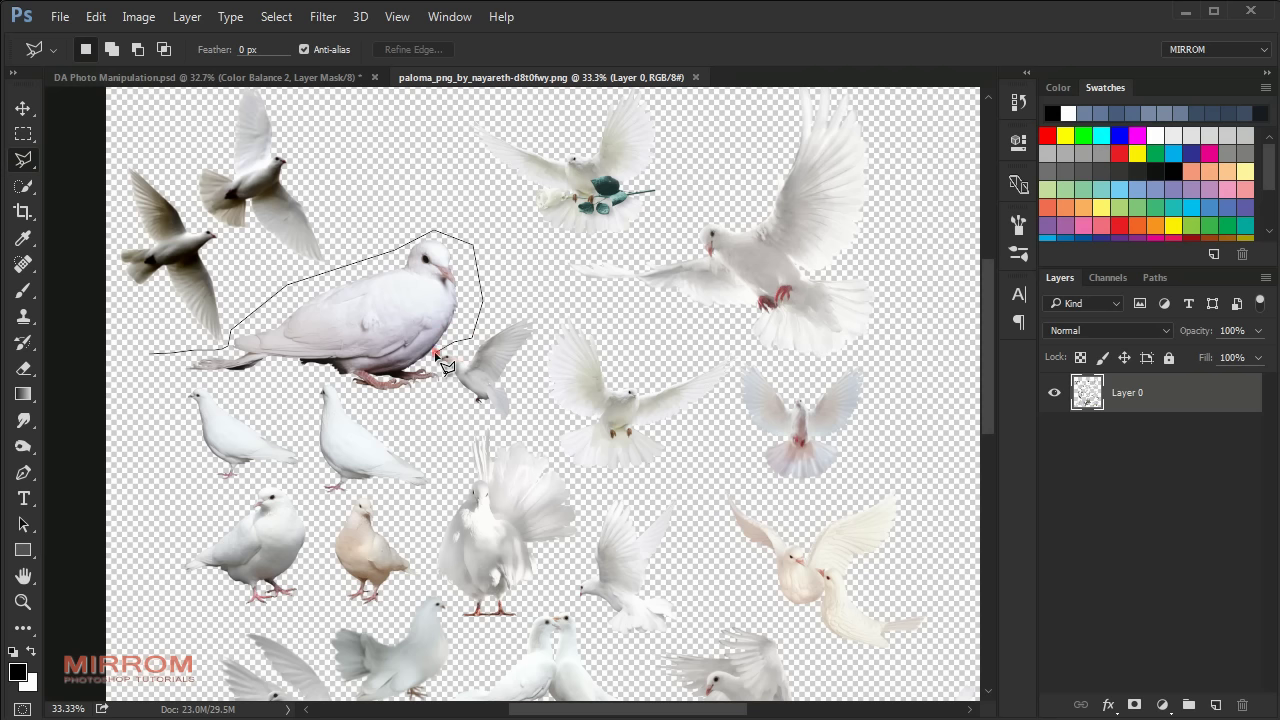
{"action": "left_click", "coordinate": [437, 370]}
{"action": "left_click", "coordinate": [425, 401]}
{"action": "left_click", "coordinate": [362, 407]}
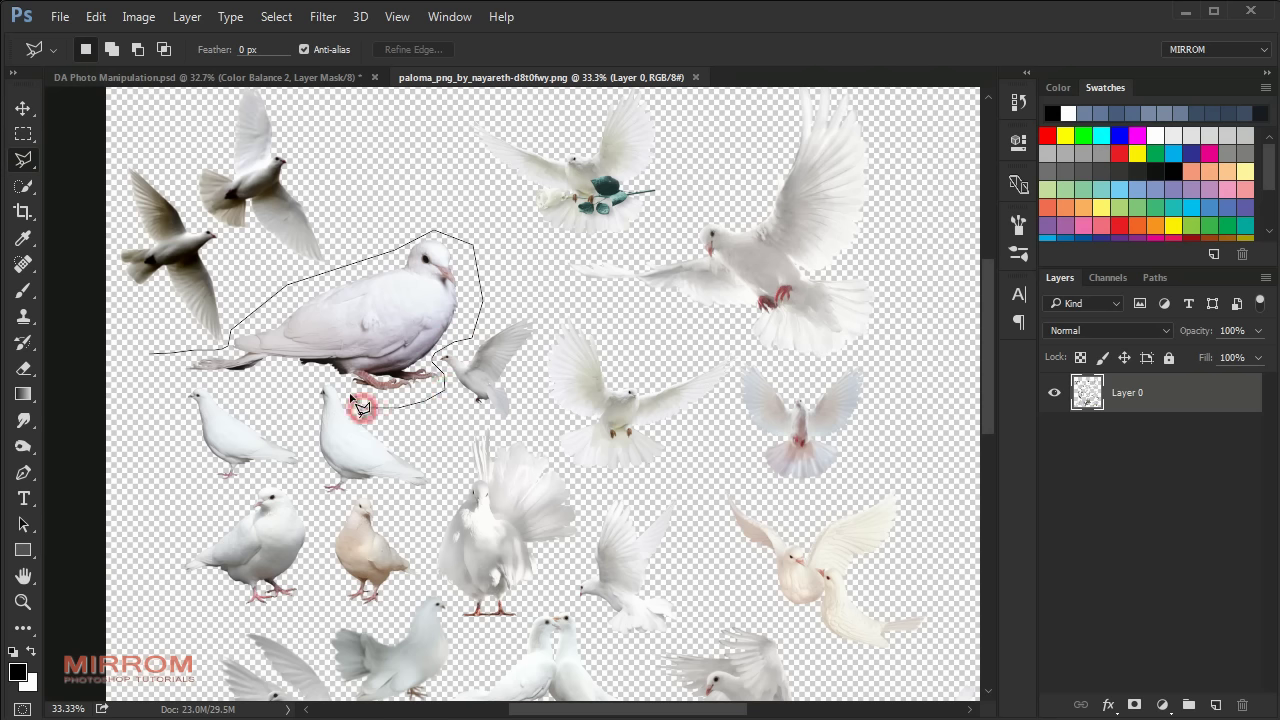
{"action": "left_click", "coordinate": [326, 377]}
{"action": "left_click", "coordinate": [180, 379]}
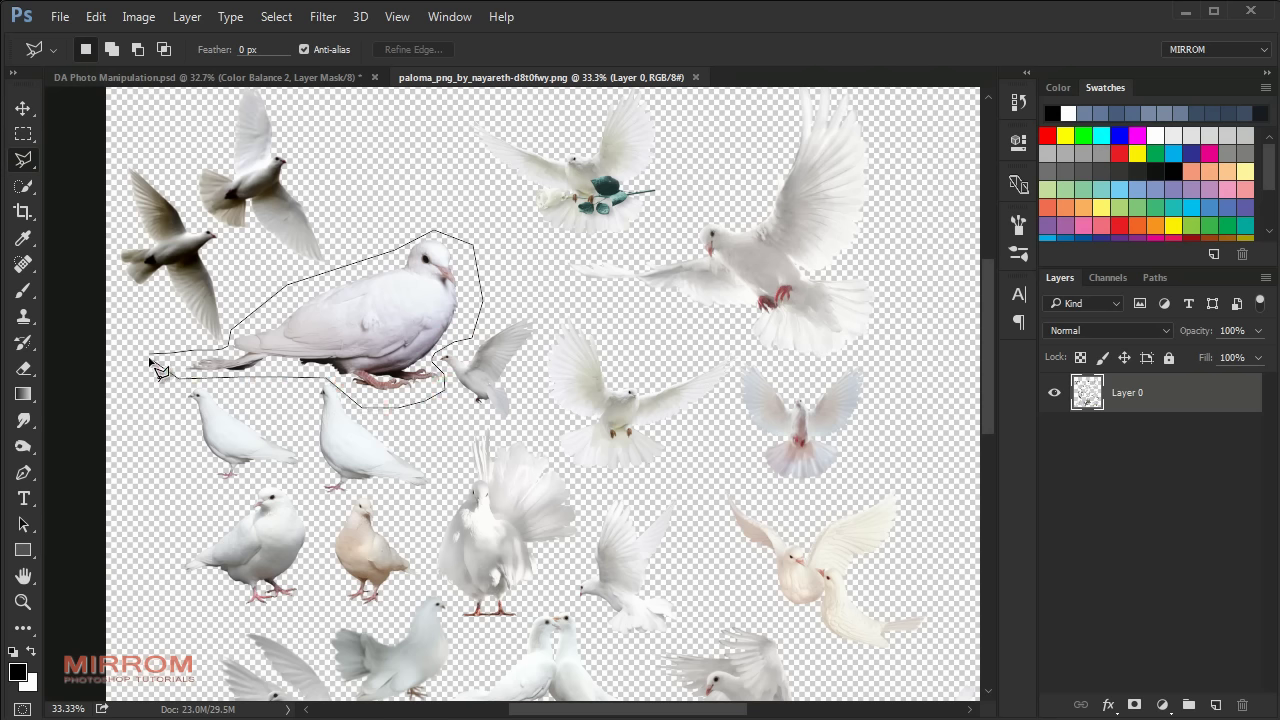
{"action": "left_click", "coordinate": [150, 354]}
Step: Copy the dove to its own layer and drag it into the rooftop document
{"action": "right_click", "coordinate": [410, 304]}
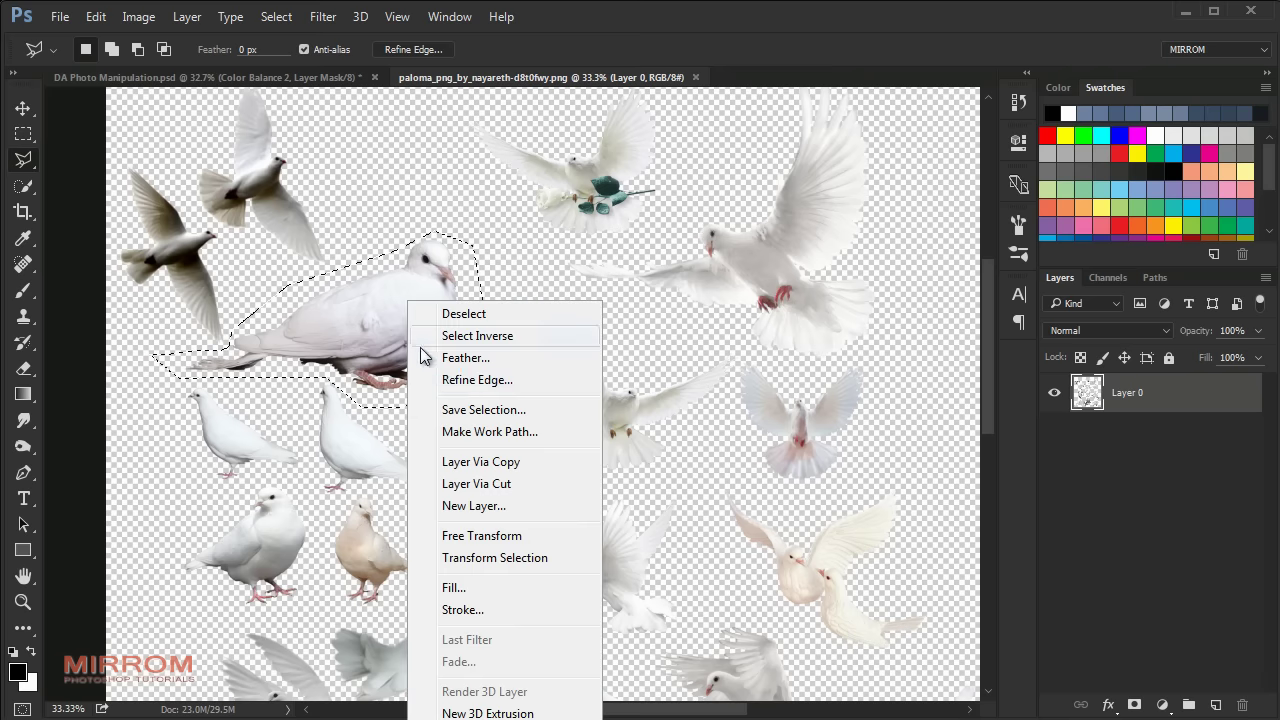
{"action": "left_click", "coordinate": [480, 537]}
{"action": "key", "text": "v"}
{"action": "mouse_move", "coordinate": [447, 297]}
{"action": "left_mouse_down"}
{"action": "mouse_move", "coordinate": [420, 426]}
{"action": "mouse_move", "coordinate": [440, 500]}
{"action": "left_mouse_up"}
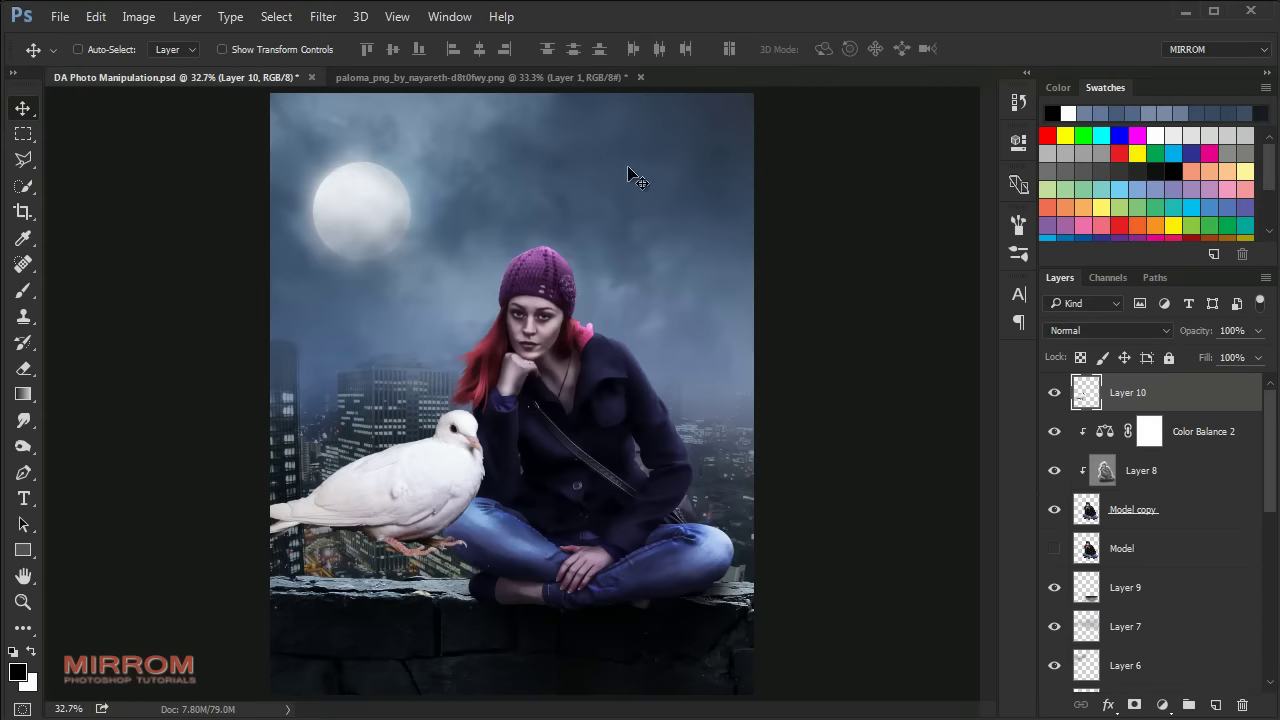
Step: Close the doves file without saving, then shrink and place the dove onto the ledge
{"action": "left_click", "coordinate": [641, 77]}
{"action": "left_click", "coordinate": [633, 306]}
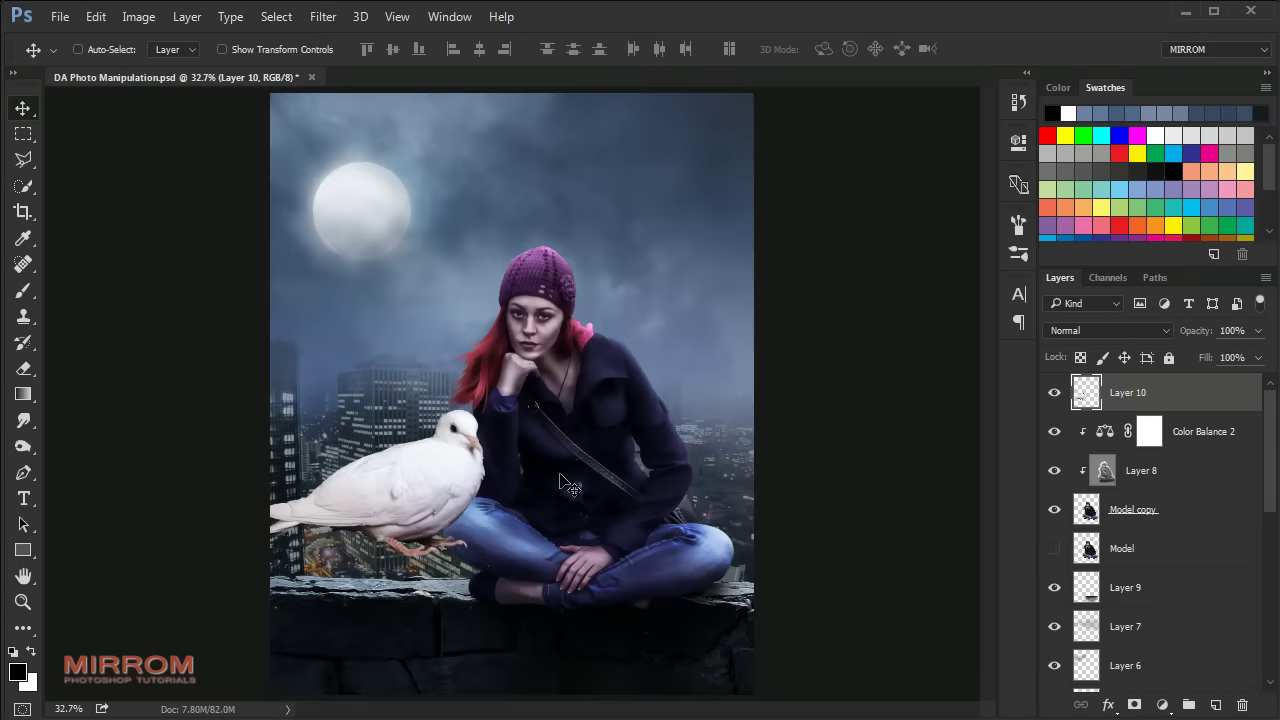
{"action": "left_click_drag", "start_coordinate": [428, 491], "coordinate": [430, 540]}
{"action": "key", "text": "ctrl+t"}
{"action": "mouse_move", "coordinate": [217, 453]}
{"action": "left_mouse_down"}
{"action": "mouse_move", "coordinate": [303, 483]}
{"action": "mouse_move", "coordinate": [325, 515]}
{"action": "left_mouse_up"}
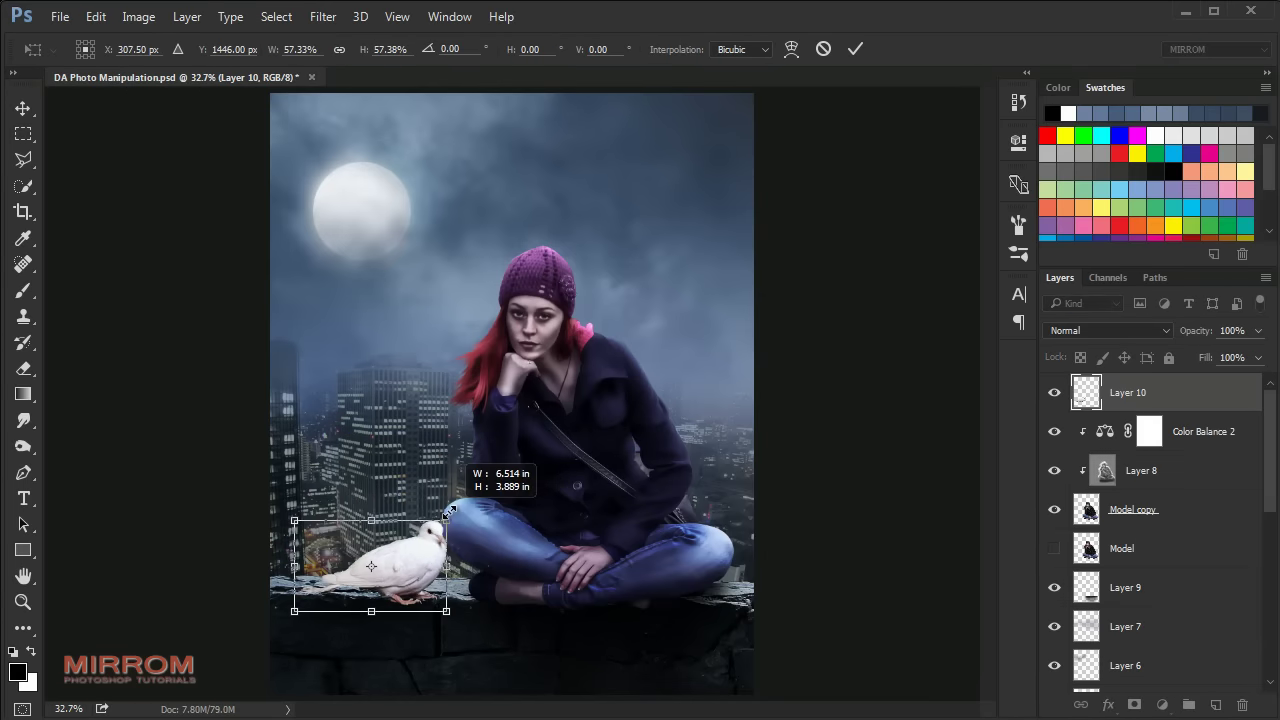
{"action": "key", "text": "Return"}
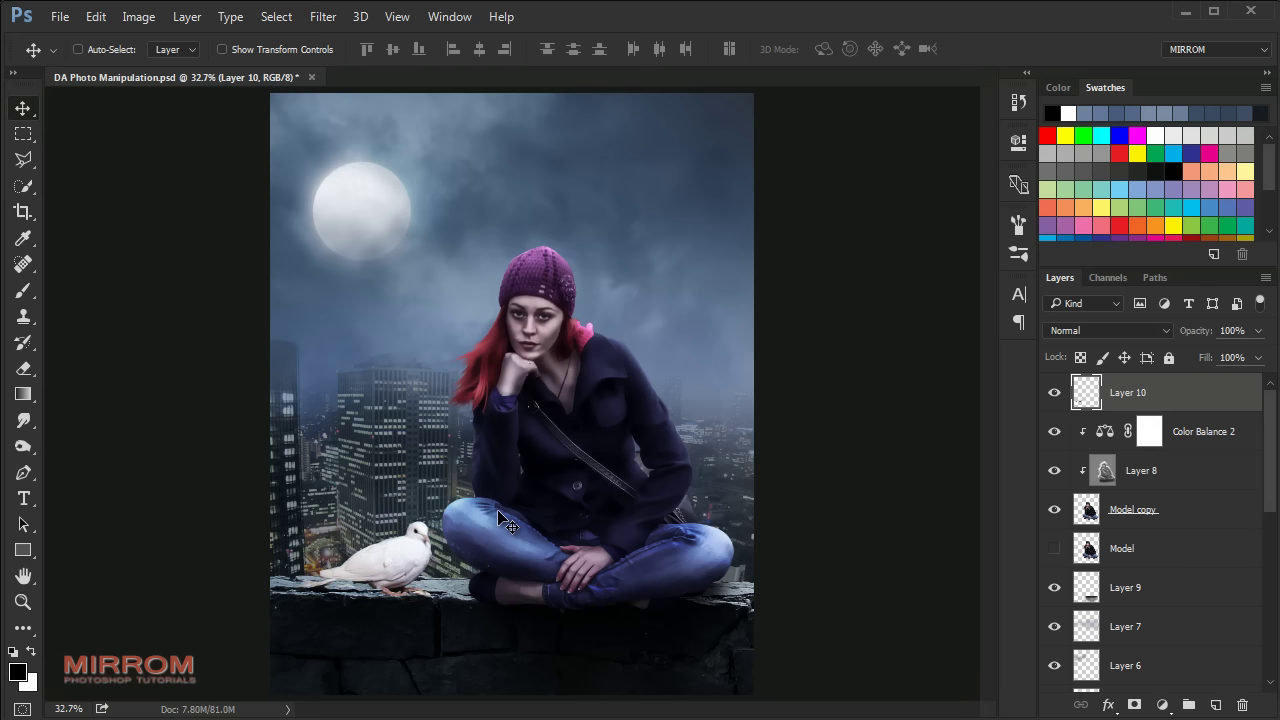
Step: Darken the dove with a clipped Brightness/Contrast adjustment, lowering brightness and raising contrast
{"action": "left_click", "coordinate": [1163, 704]}
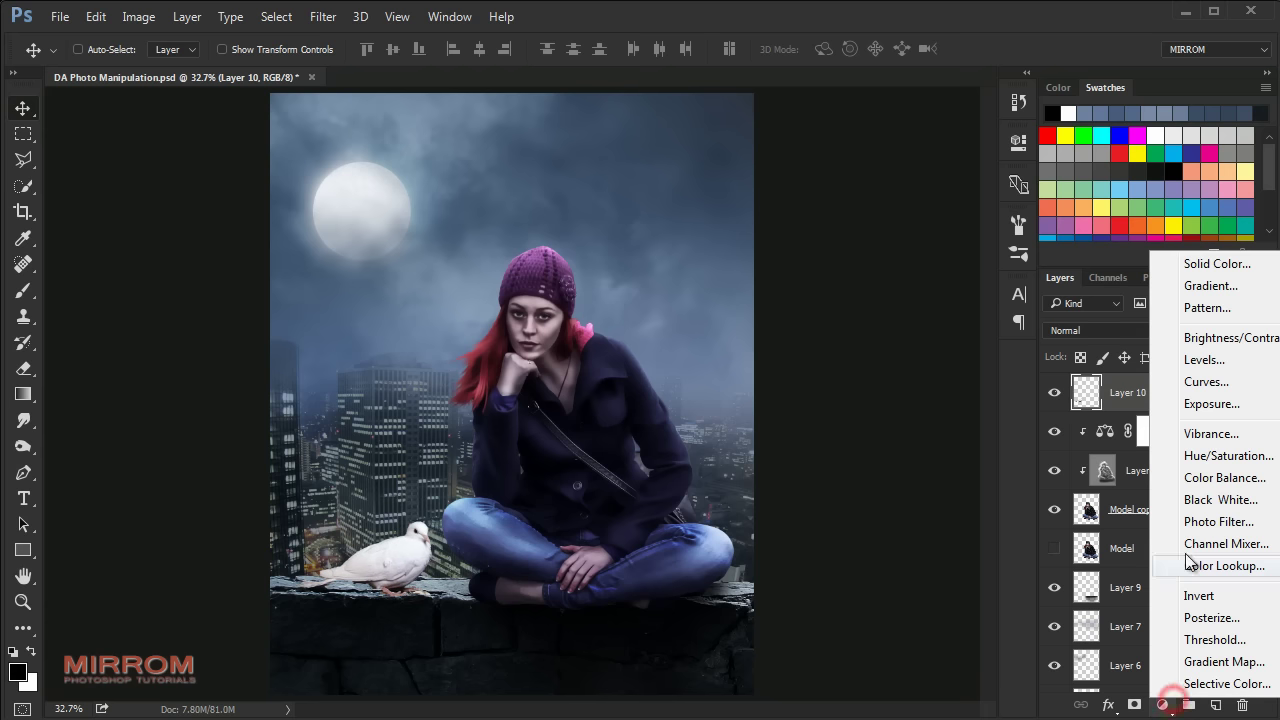
{"action": "left_click", "coordinate": [1195, 337]}
{"action": "left_click", "coordinate": [845, 463]}
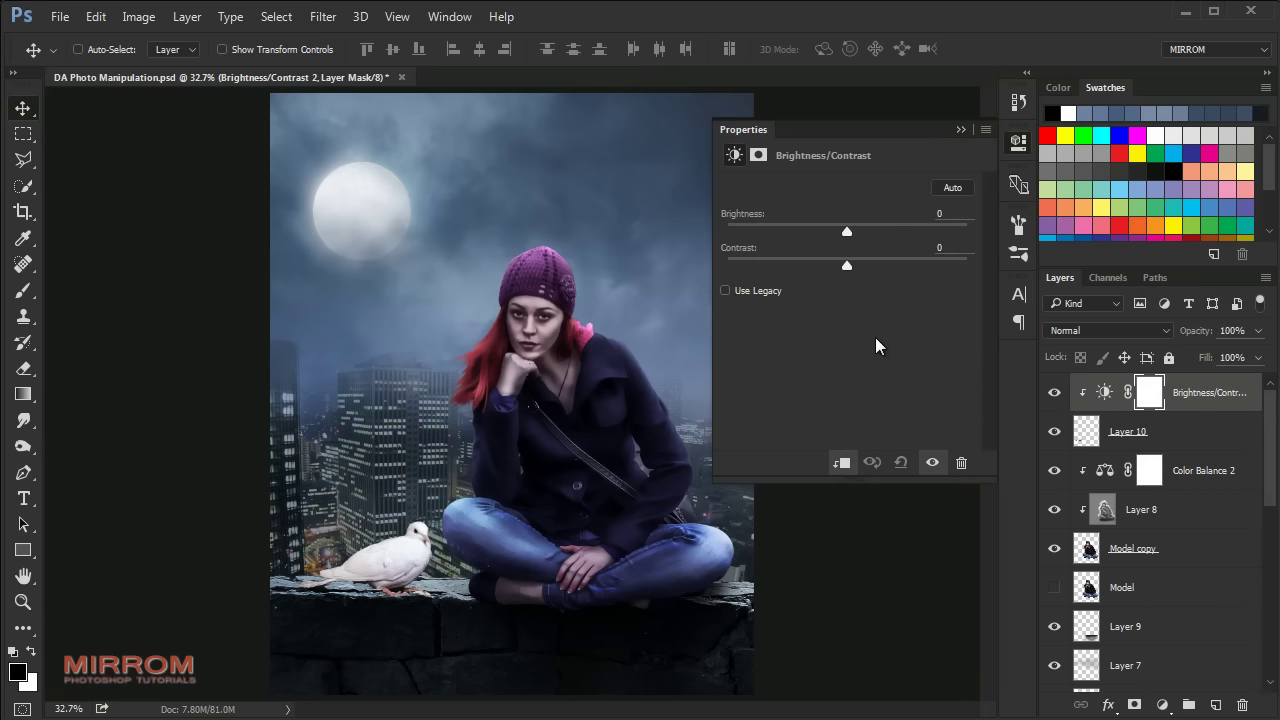
{"action": "left_click_drag", "start_coordinate": [847, 237], "coordinate": [783, 236]}
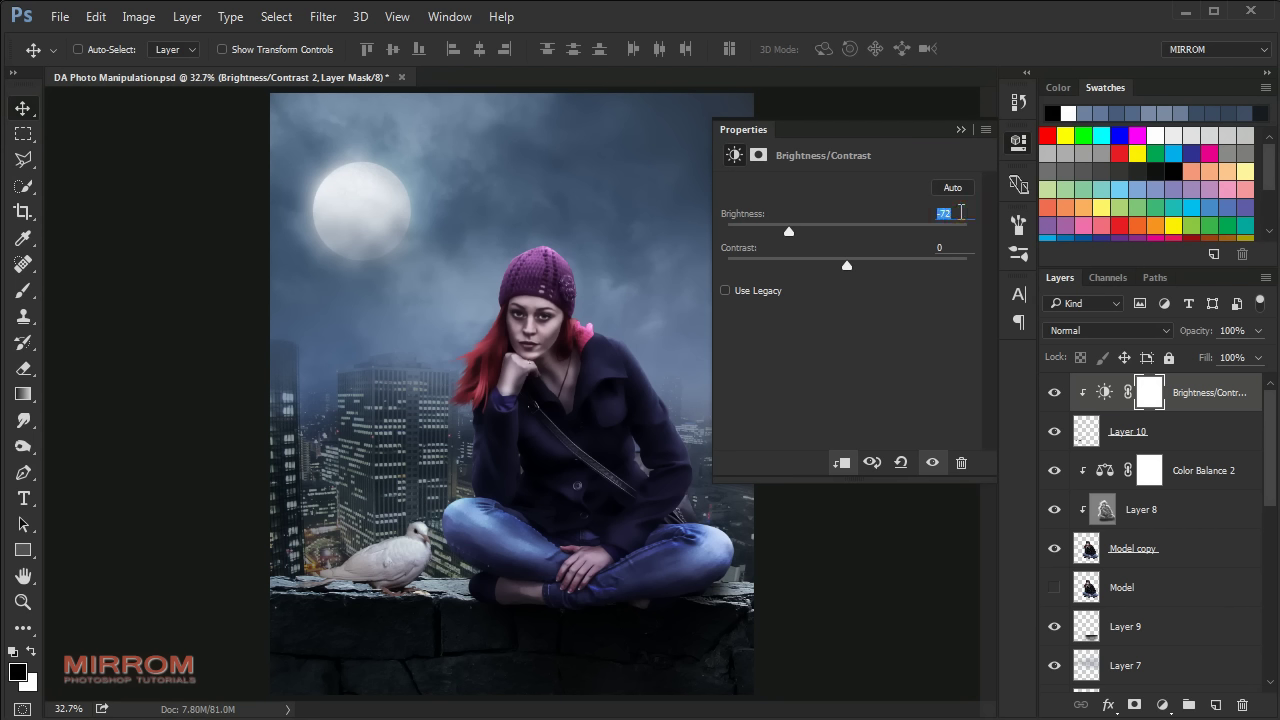
{"action": "left_click_drag", "start_coordinate": [848, 261], "coordinate": [873, 264]}
{"action": "left_click", "coordinate": [937, 128]}
{"action": "left_click", "coordinate": [958, 133]}
{"action": "left_click", "coordinate": [1056, 393]}
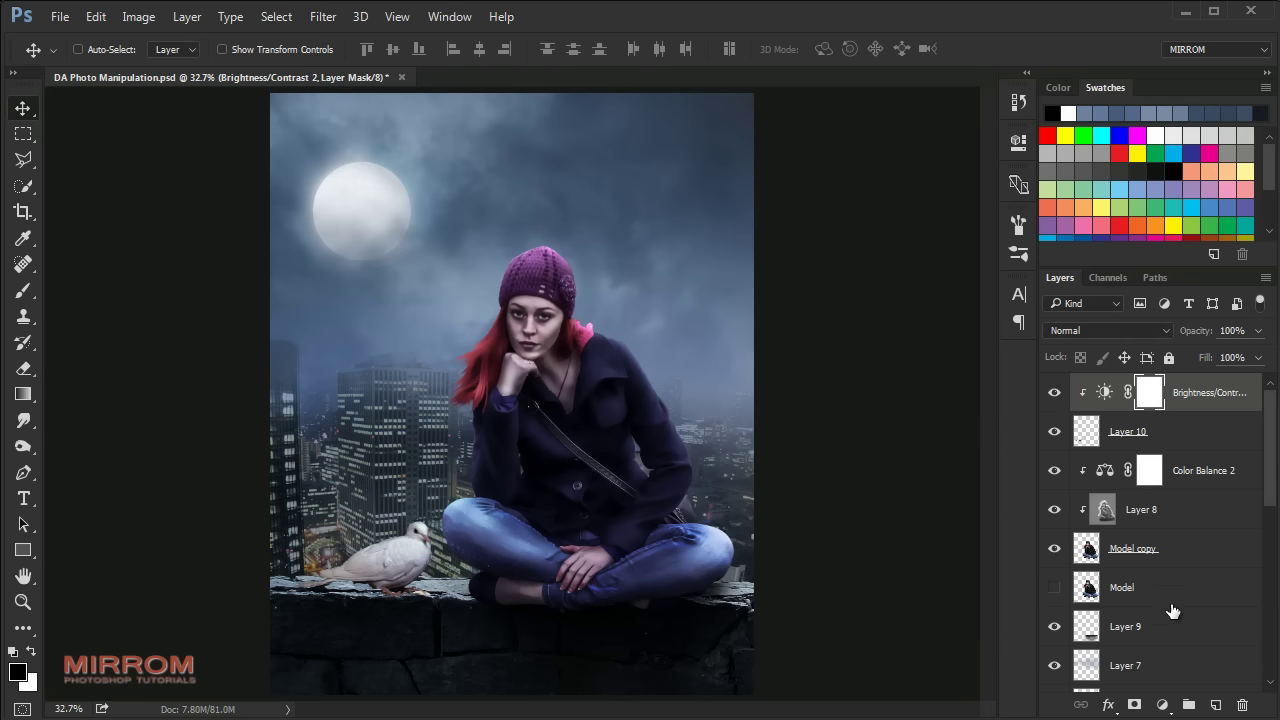
{"action": "left_click", "coordinate": [1217, 704]}
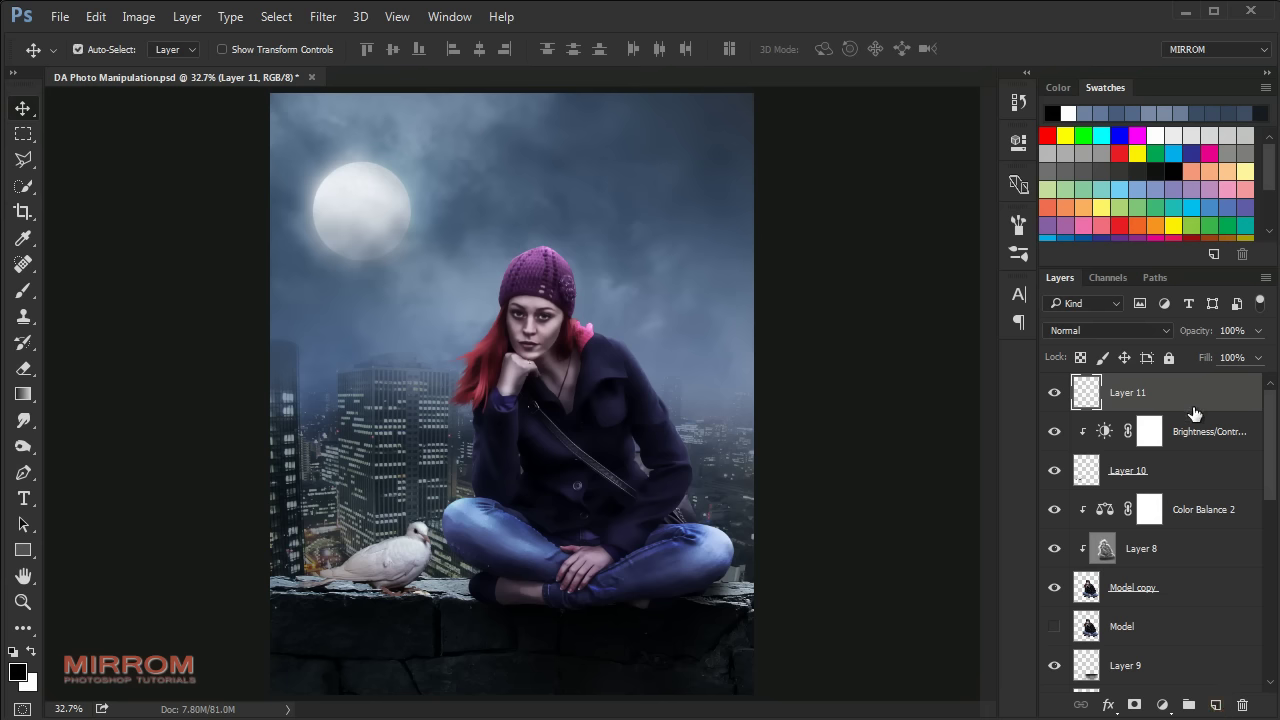
Step: Clip the new layer to the dove, fill it with 50% gray, and blend it in Overlay
{"action": "key", "text": "ctrl+alt+g"}
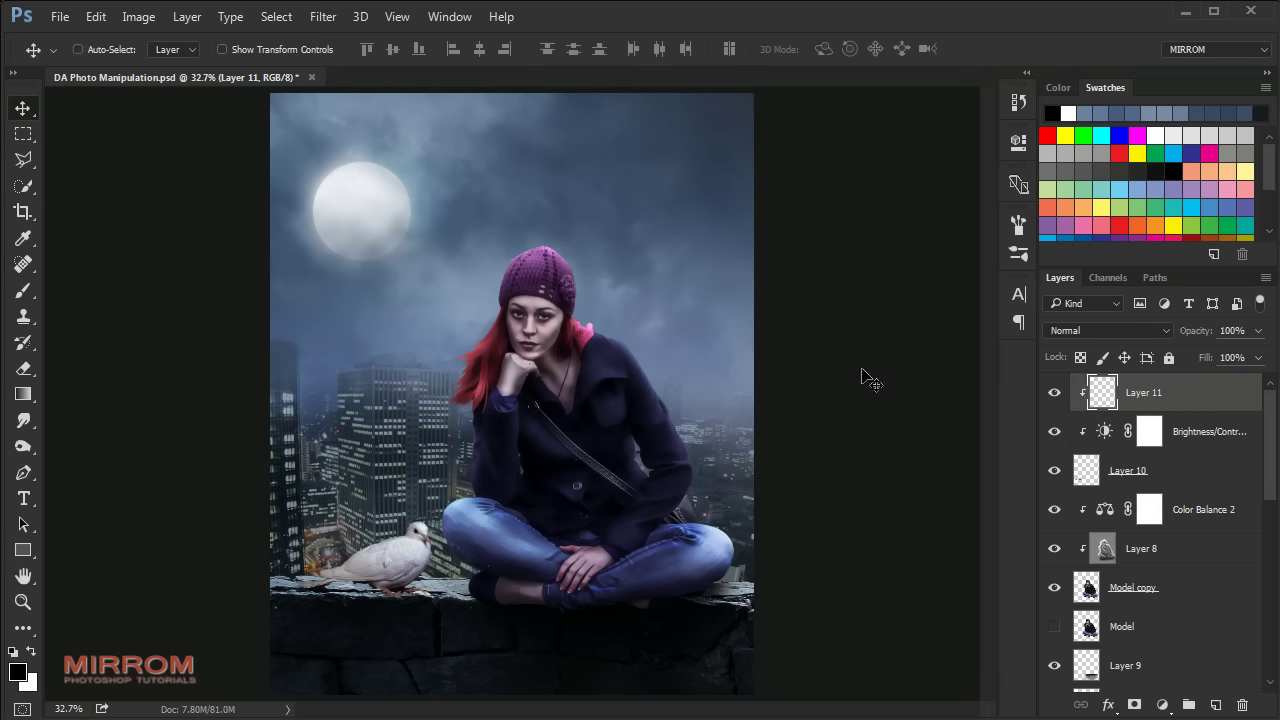
{"action": "key", "text": "shift+F5"}
{"action": "left_click", "coordinate": [818, 208]}
{"action": "left_click", "coordinate": [1105, 330]}
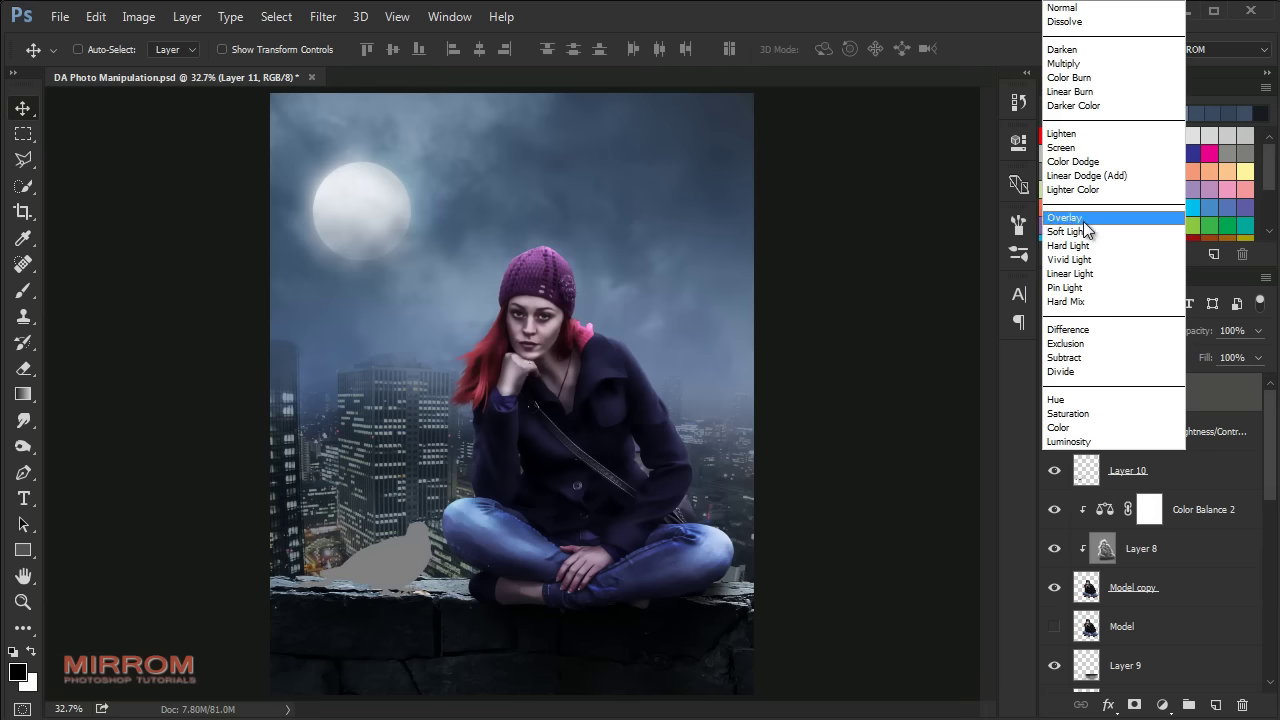
{"action": "left_click", "coordinate": [1085, 218]}
Step: Zoom in and tone the dove, lightening its feet and darkening its body, head and the ledge
{"action": "left_click", "coordinate": [857, 300], "text": "ctrl"}
{"action": "left_click", "coordinate": [345, 592], "text": "ctrl"}
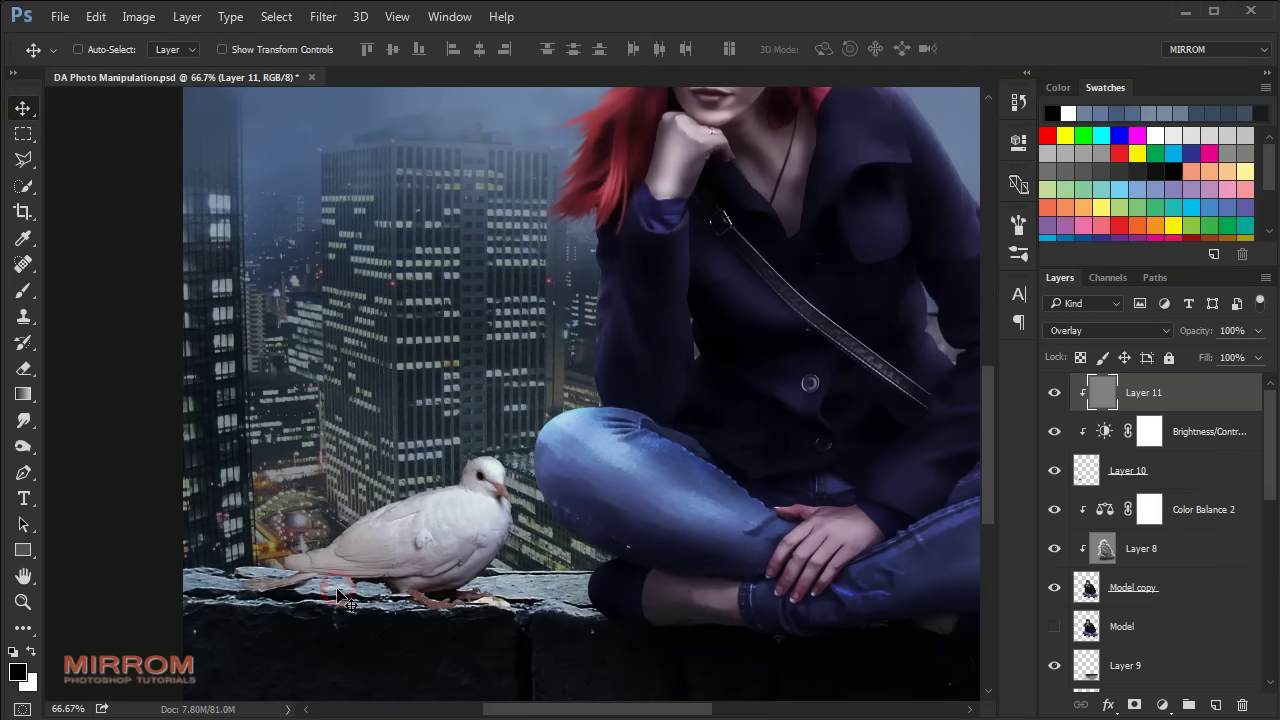
{"action": "left_click", "coordinate": [339, 590], "text": "ctrl"}
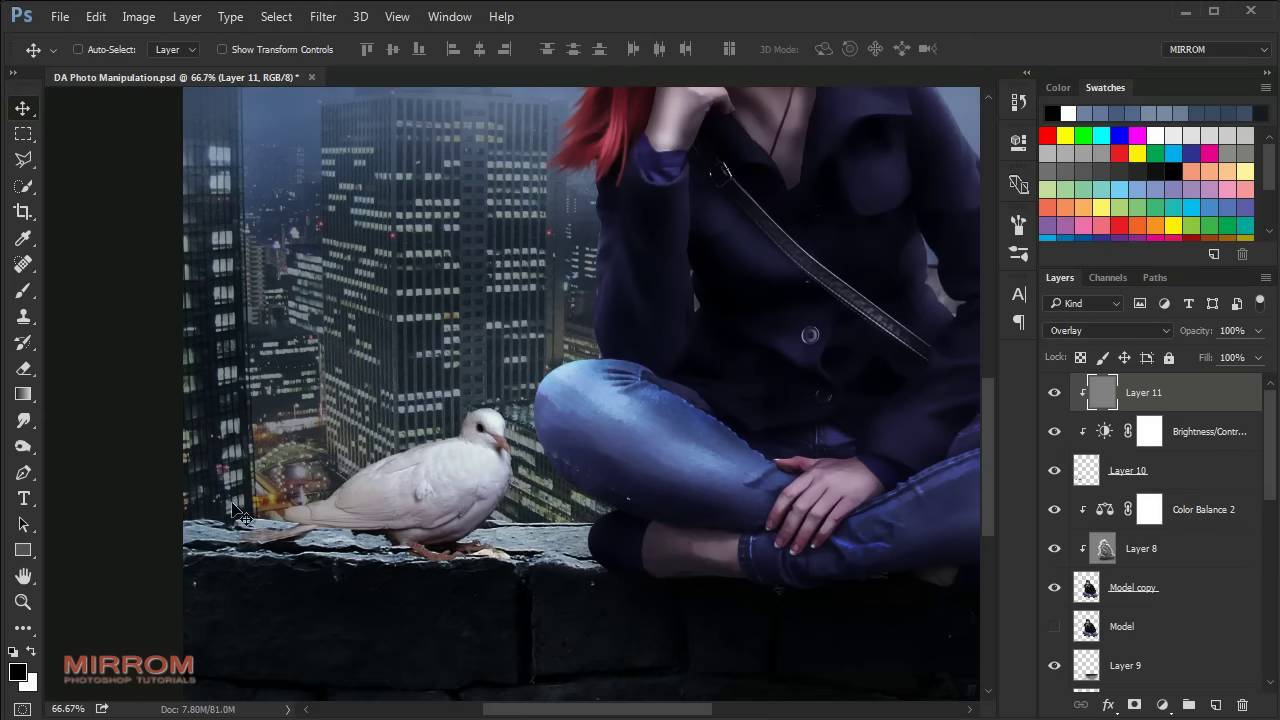
{"action": "left_click", "coordinate": [24, 447]}
{"action": "left_click", "coordinate": [310, 52]}
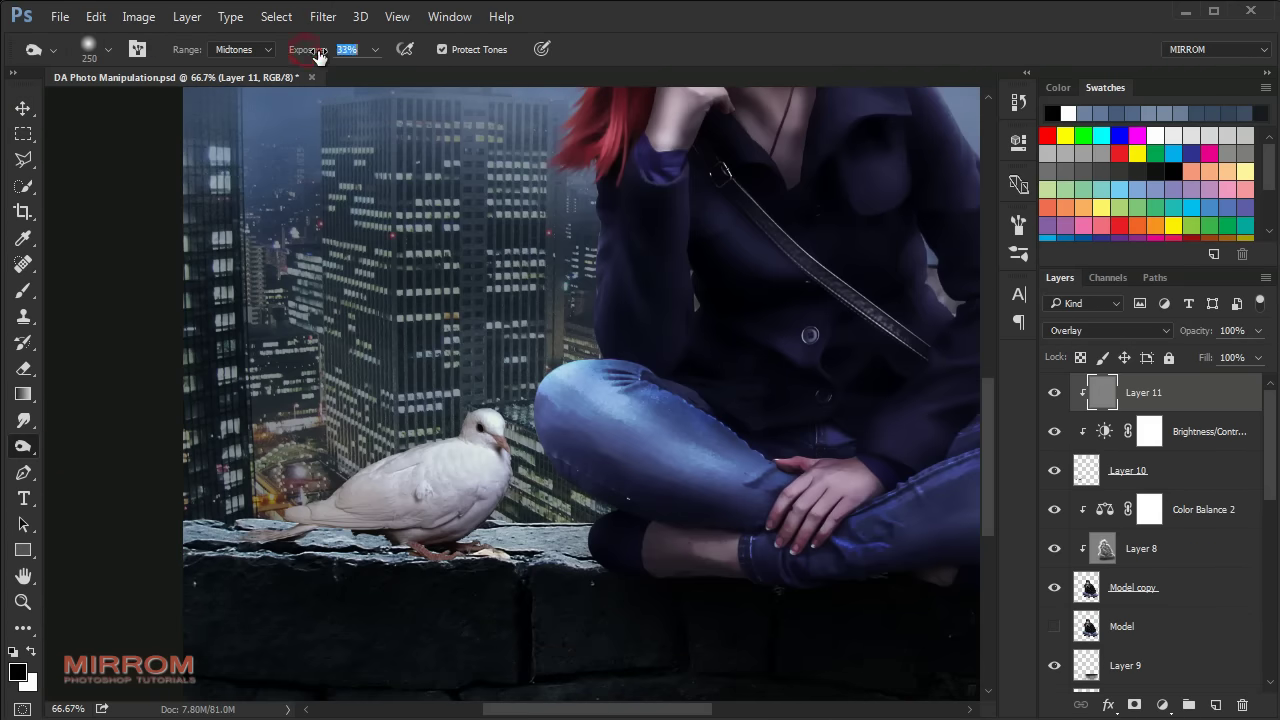
{"action": "key", "text": "bracketleft"}
{"action": "key", "text": "bracketleft"}
{"action": "key", "text": "bracketleft"}
{"action": "key", "text": "bracketleft"}
{"action": "key", "text": "bracketleft"}
{"action": "key", "text": "bracketleft"}
{"action": "left_click_drag", "start_coordinate": [453, 566], "coordinate": [400, 553]}
{"action": "key", "text": "bracketright"}
{"action": "key", "text": "bracketright"}
{"action": "key", "text": "bracketright"}
{"action": "mouse_move", "coordinate": [486, 457]}
{"action": "left_mouse_down"}
{"action": "mouse_move", "coordinate": [445, 505]}
{"action": "mouse_move", "coordinate": [360, 500]}
{"action": "left_mouse_up"}
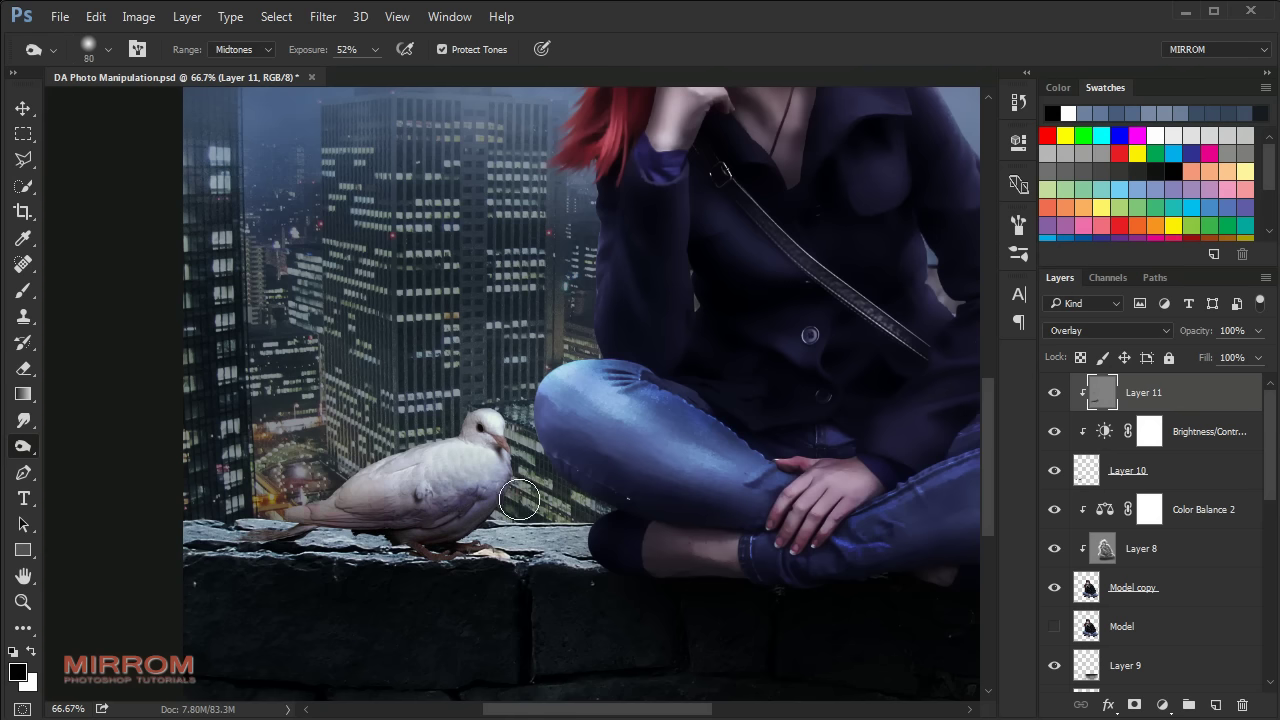
{"action": "key", "text": "bracketleft"}
{"action": "key", "text": "bracketleft"}
{"action": "key", "text": "bracketleft"}
{"action": "left_click_drag", "start_coordinate": [505, 475], "coordinate": [491, 453]}
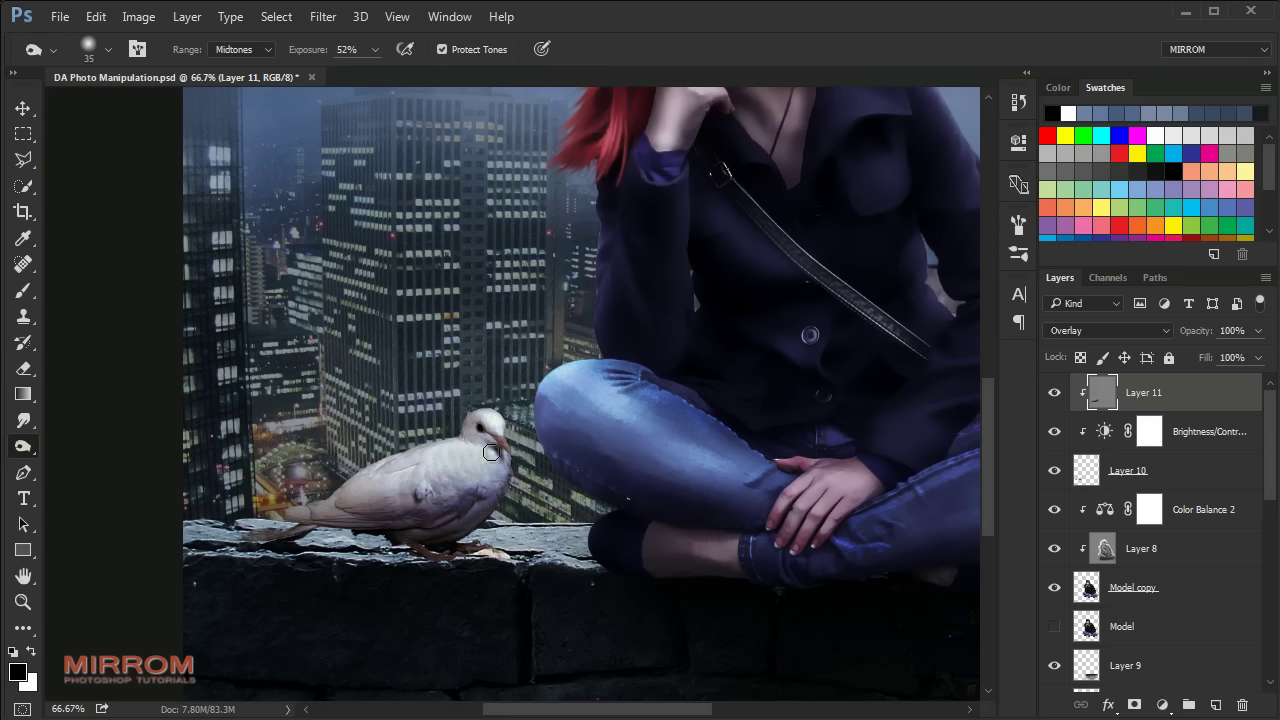
Step: Brighten the city lights behind the dove's tail with the Dodge tool at 65% exposure
{"action": "right_click", "coordinate": [29, 455]}
{"action": "left_click", "coordinate": [78, 451]}
{"action": "left_click_drag", "start_coordinate": [307, 59], "coordinate": [328, 59]}
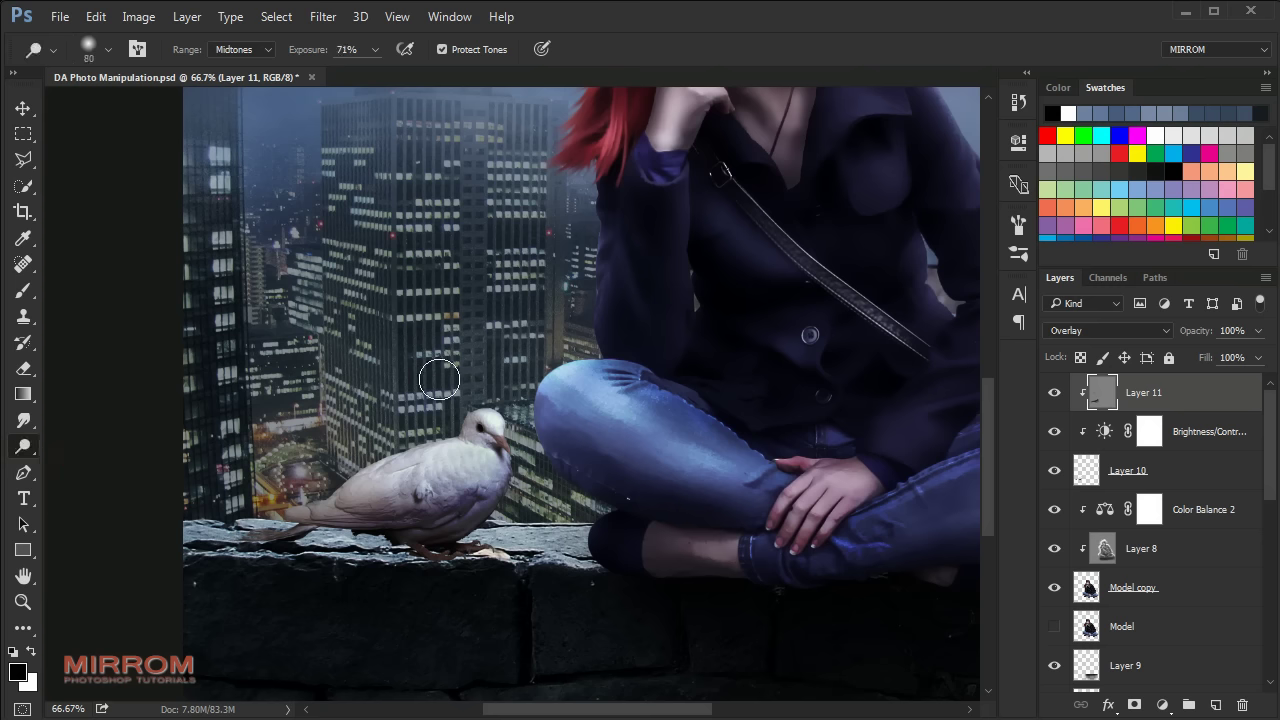
{"action": "key", "text": "bracketleft"}
{"action": "left_click_drag", "start_coordinate": [345, 465], "coordinate": [298, 495]}
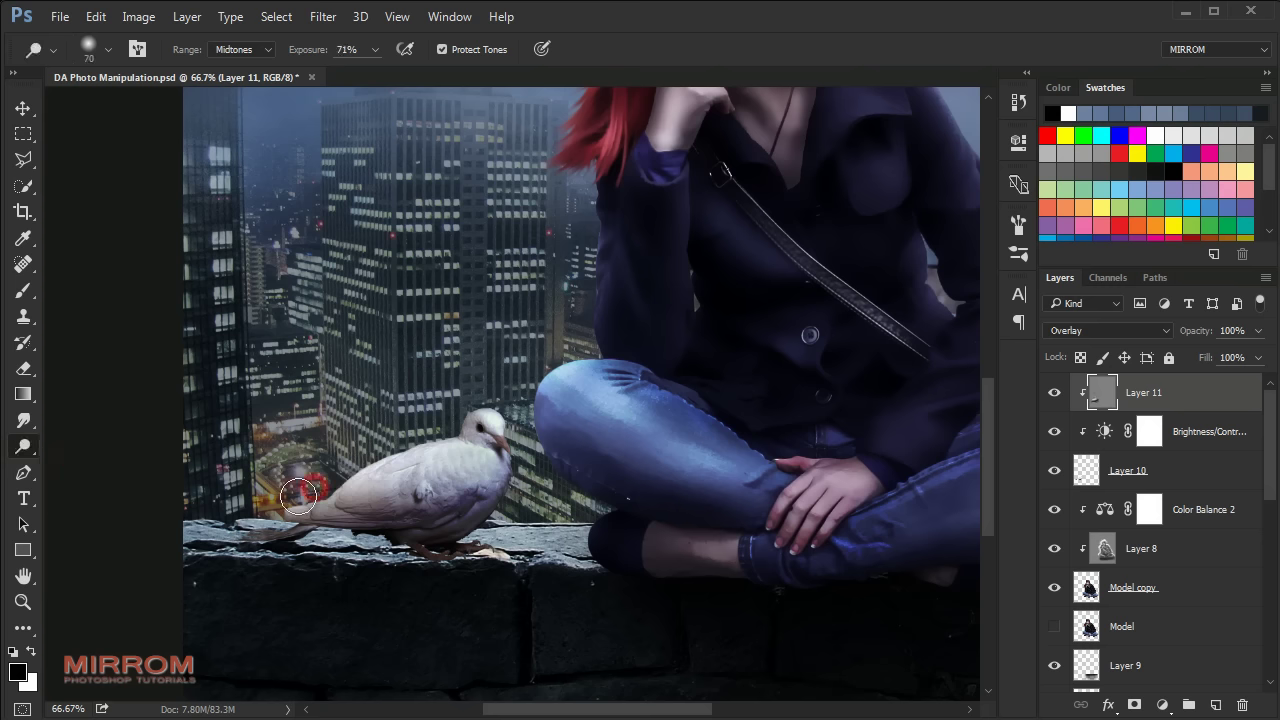
{"action": "key", "text": "shift+o"}
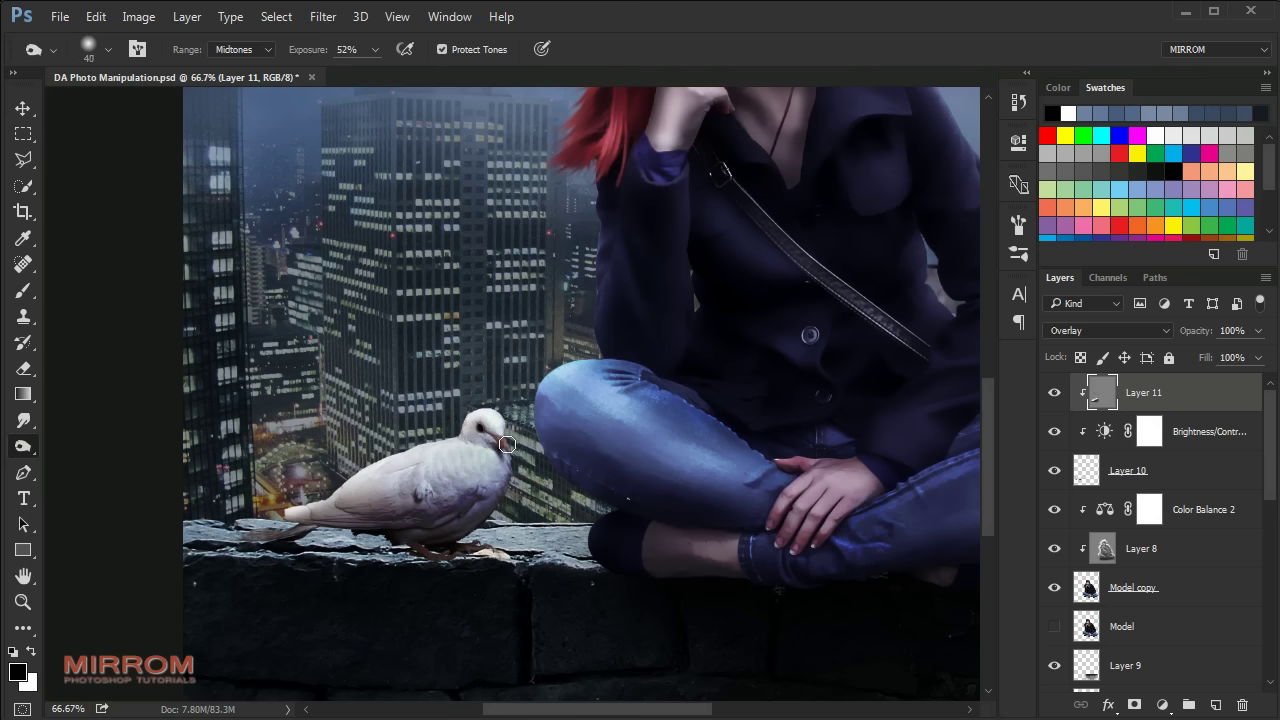
{"action": "key", "text": "bracketright"}
{"action": "key", "text": "bracketright"}
{"action": "key", "text": "bracketright"}
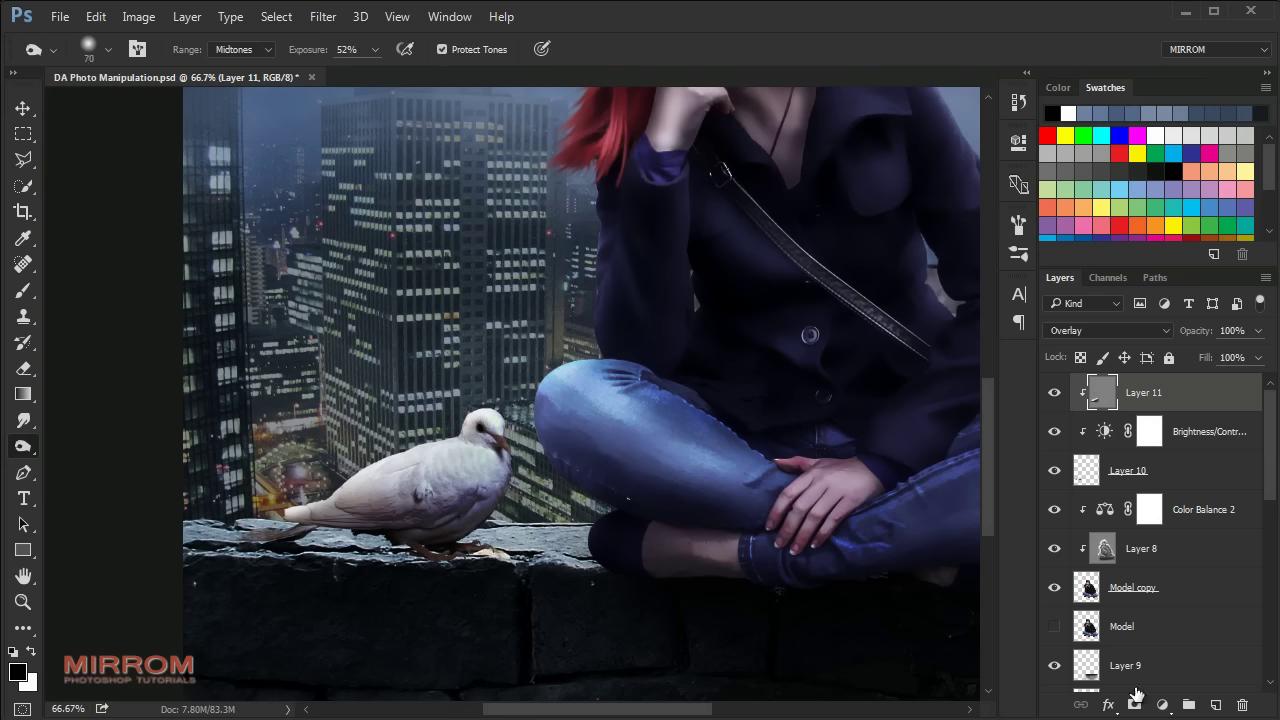
{"action": "left_click", "coordinate": [1162, 704]}
Step: Add a Color Balance layer clipped to the dove's shading layer with Yellow-Blue at +6
{"action": "left_click", "coordinate": [1235, 486]}
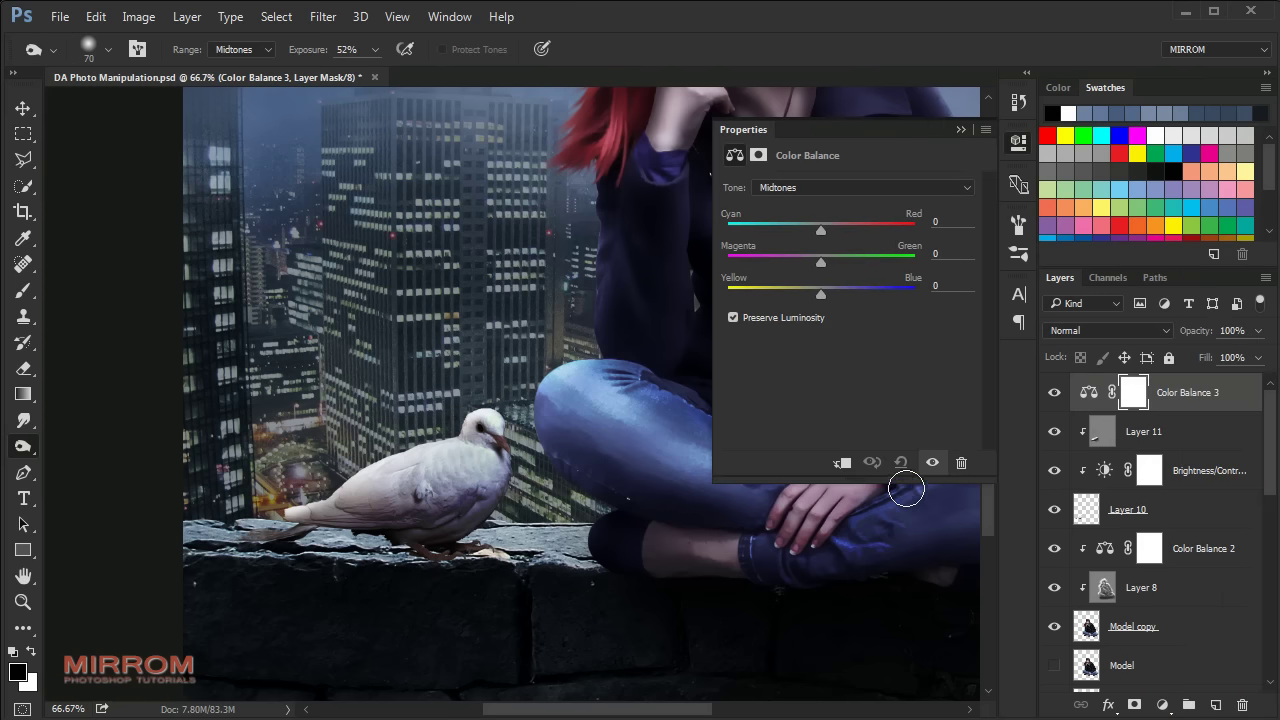
{"action": "left_click", "coordinate": [842, 464]}
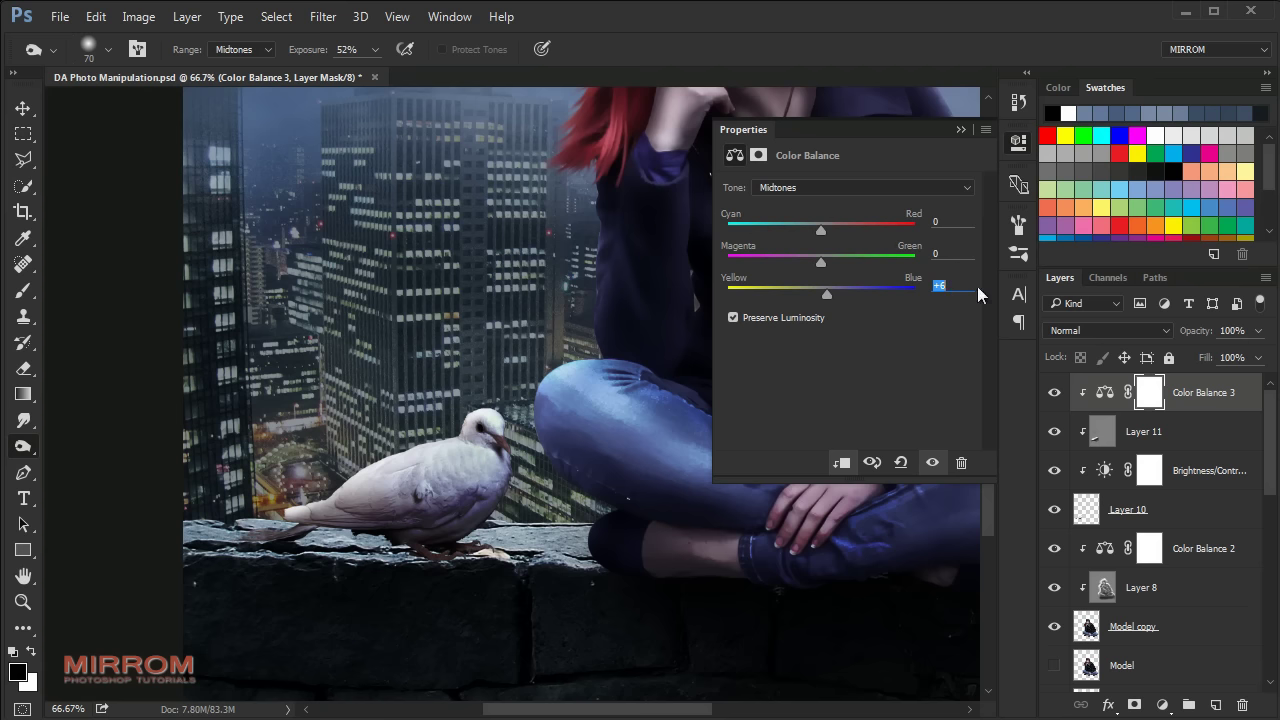
{"action": "left_click", "coordinate": [961, 131]}
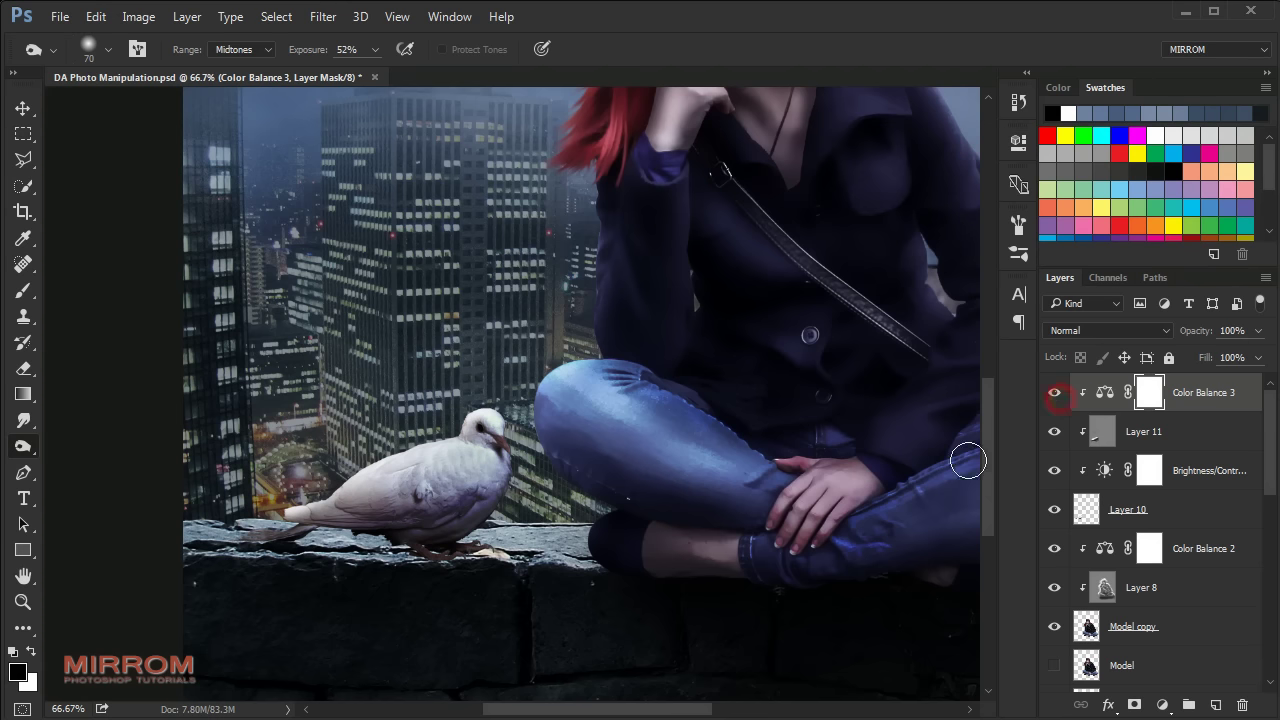
Step: Create an empty Layer 12 and move it below Layer 10, unclipped
{"action": "left_click", "coordinate": [1150, 472]}
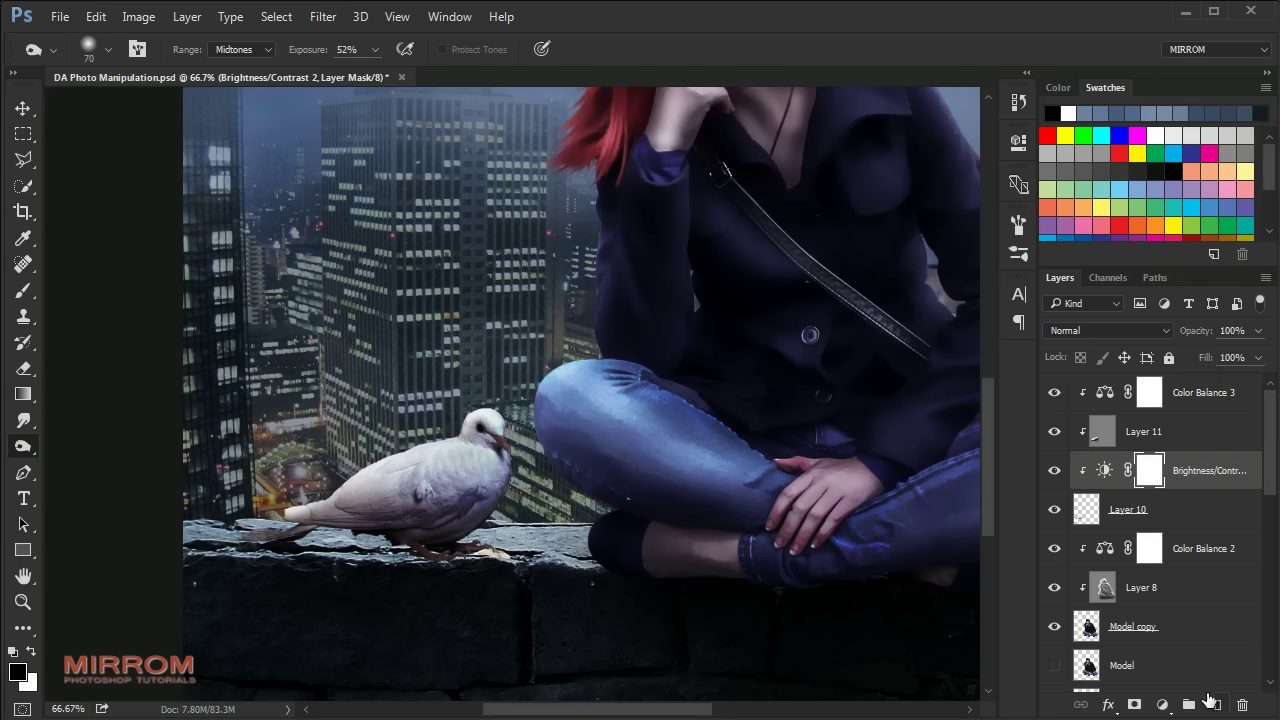
{"action": "left_click", "coordinate": [1212, 702]}
{"action": "left_click_drag", "start_coordinate": [1140, 470], "coordinate": [1150, 567]}
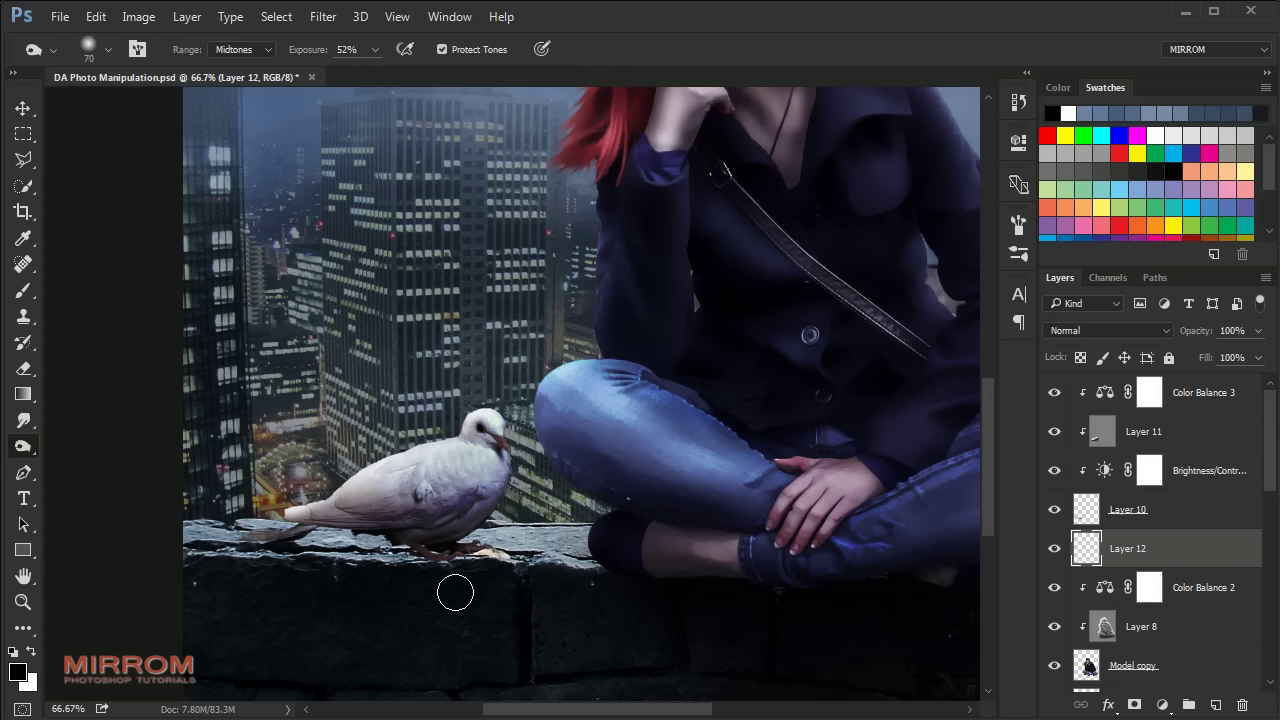
Step: Paint a soft black shadow under the dove's feet and along the ledge at 21% brush opacity
{"action": "key", "text": "b"}
{"action": "left_click", "coordinate": [348, 49]}
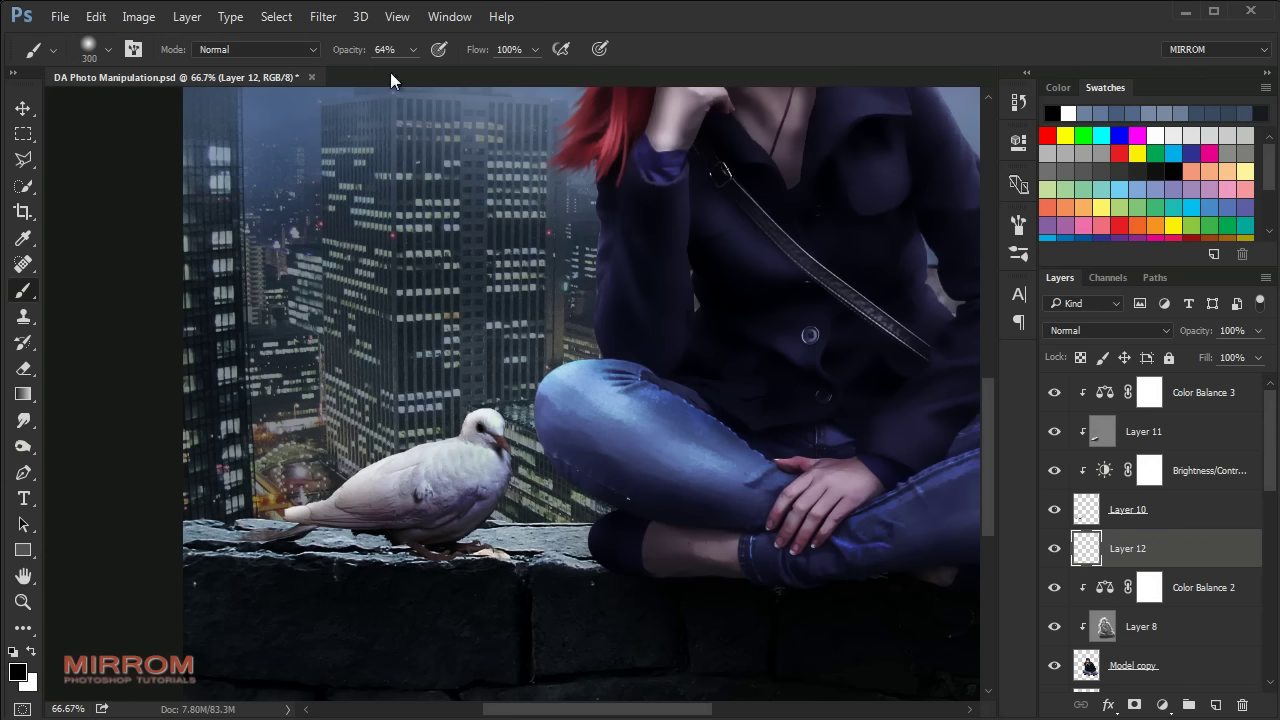
{"action": "key", "text": "bracketleft"}
{"action": "key", "text": "bracketleft"}
{"action": "key", "text": "bracketleft"}
{"action": "key", "text": "bracketleft"}
{"action": "key", "text": "bracketleft"}
{"action": "scroll", "coordinate": [449, 557], "scroll_direction": "down", "scroll_amount": 2}
{"action": "key", "text": "bracketleft"}
{"action": "mouse_move", "coordinate": [301, 483]}
{"action": "left_mouse_down"}
{"action": "mouse_move", "coordinate": [286, 471]}
{"action": "mouse_move", "coordinate": [489, 476]}
{"action": "left_mouse_up"}
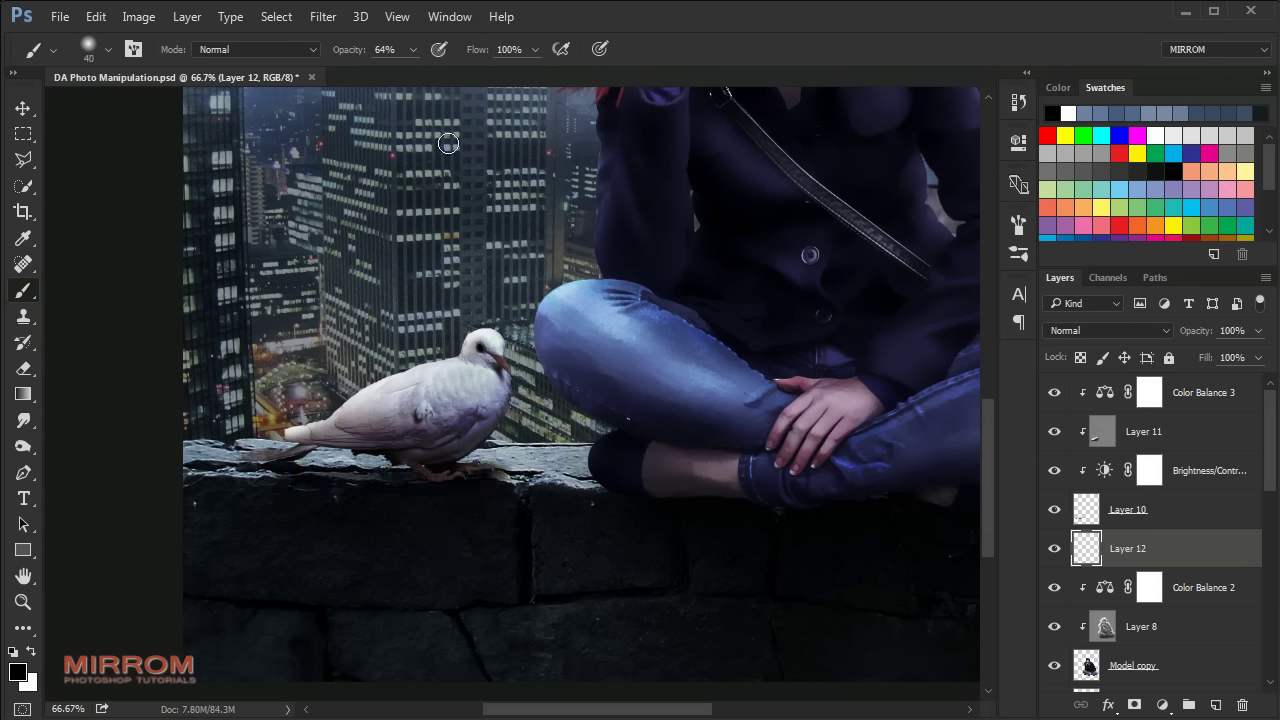
{"action": "key", "text": "bracketright"}
{"action": "key", "text": "bracketright"}
{"action": "key", "text": "bracketright"}
{"action": "key", "text": "2"}
{"action": "key", "text": "1"}
{"action": "left_click_drag", "start_coordinate": [411, 477], "coordinate": [517, 478]}
{"action": "key", "text": "bracketright"}
{"action": "key", "text": "bracketright"}
{"action": "key", "text": "bracketright"}
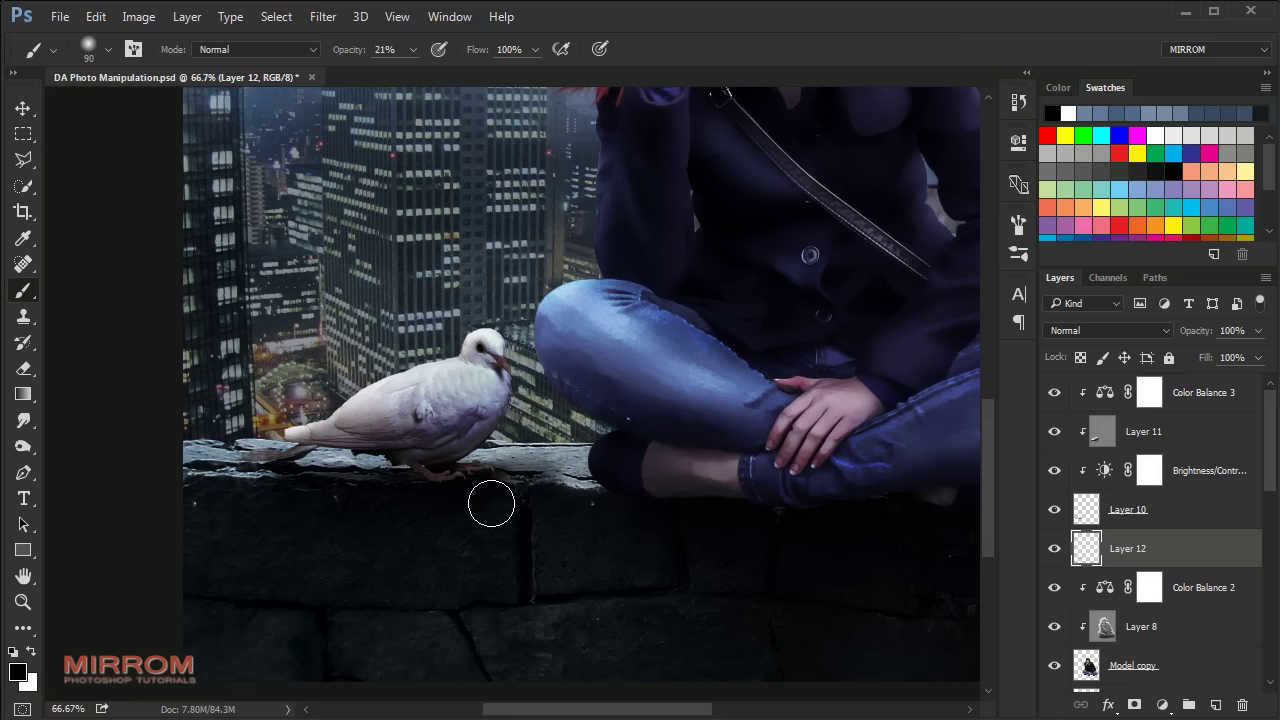
{"action": "scroll", "coordinate": [593, 467], "scroll_direction": "up", "scroll_amount": 2}
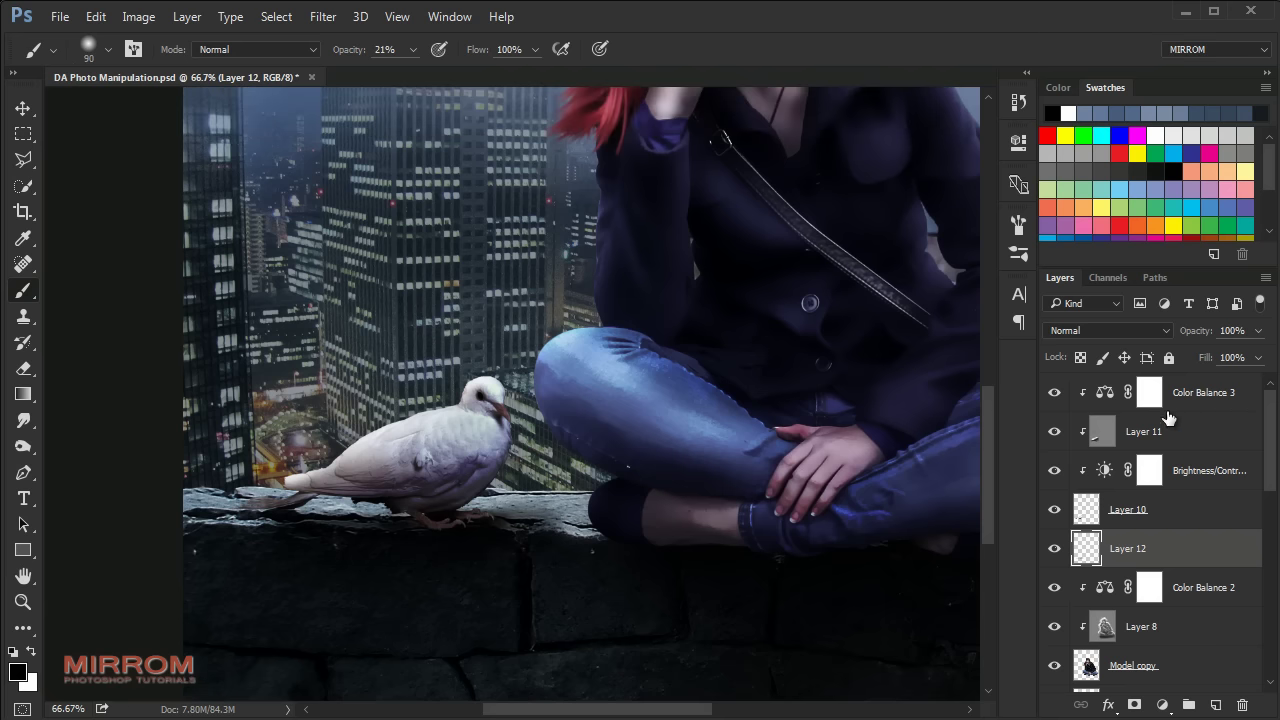
{"action": "key", "text": "ctrl+minus"}
{"action": "key", "text": "ctrl+minus"}
Step: Add a Gradient Fill layer above Color Balance 3
{"action": "key", "text": "v"}
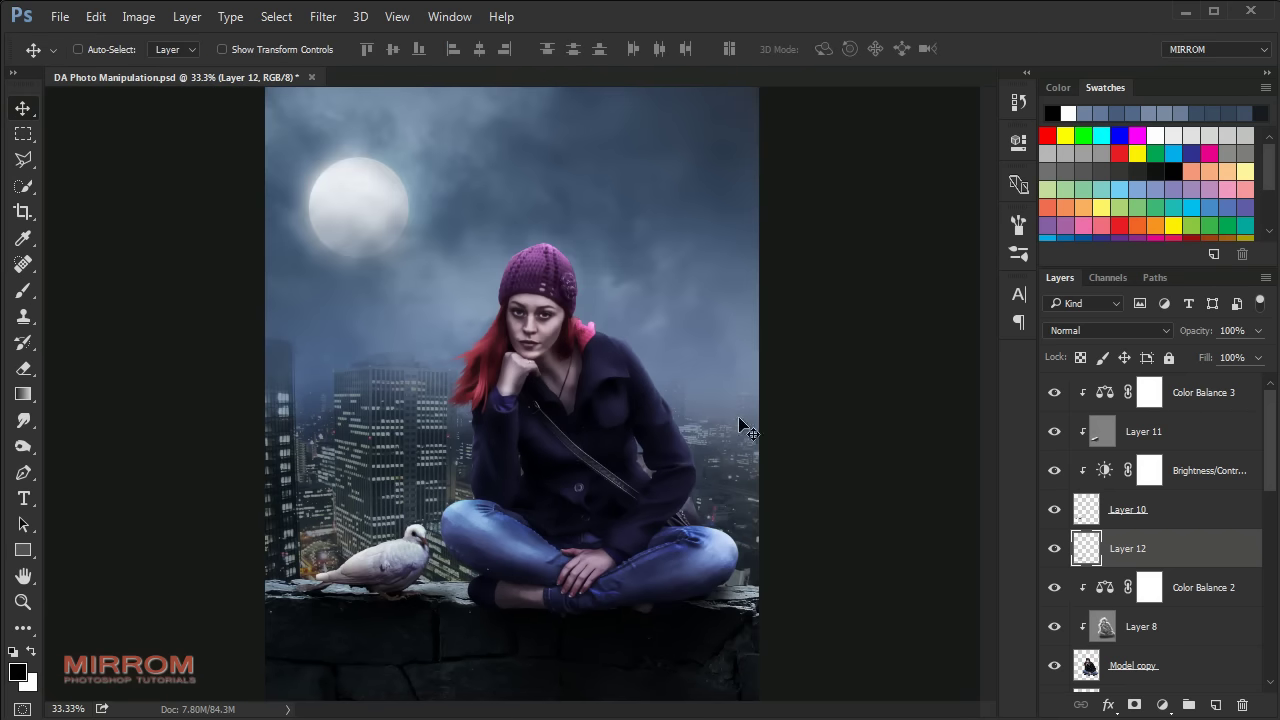
{"action": "left_click", "coordinate": [1195, 408]}
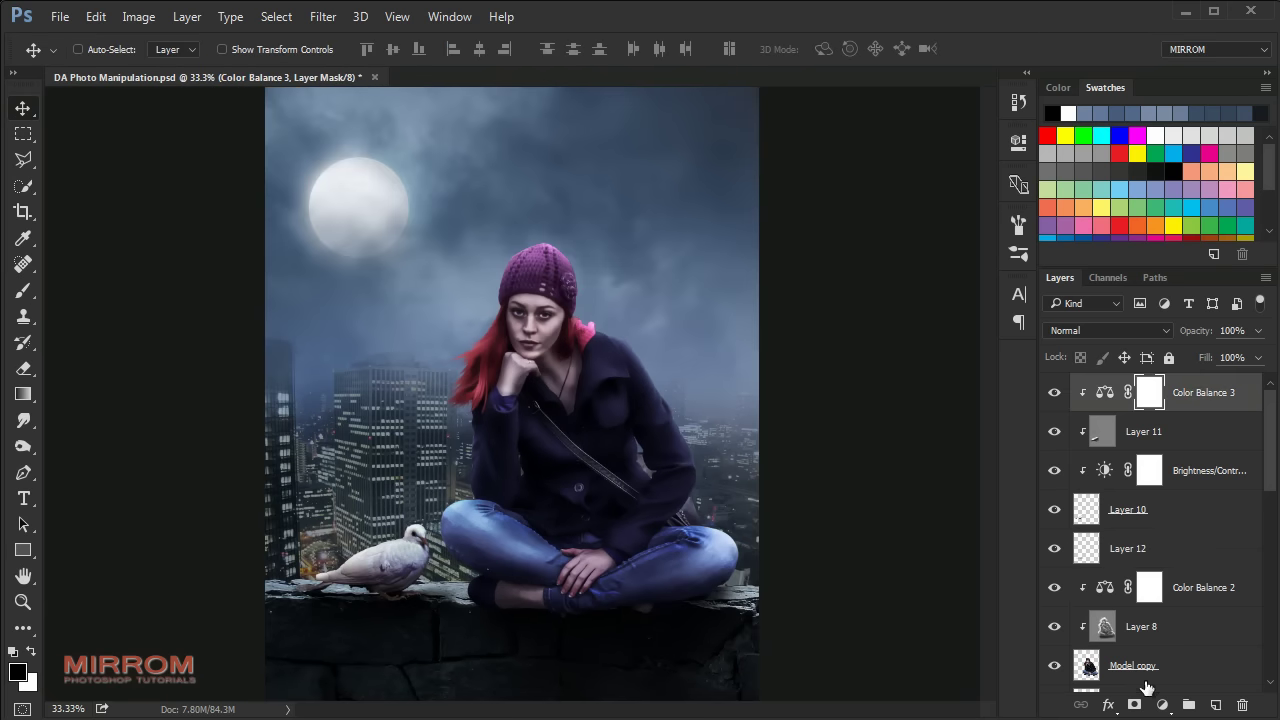
{"action": "left_click", "coordinate": [1162, 705]}
{"action": "left_click", "coordinate": [1188, 289]}
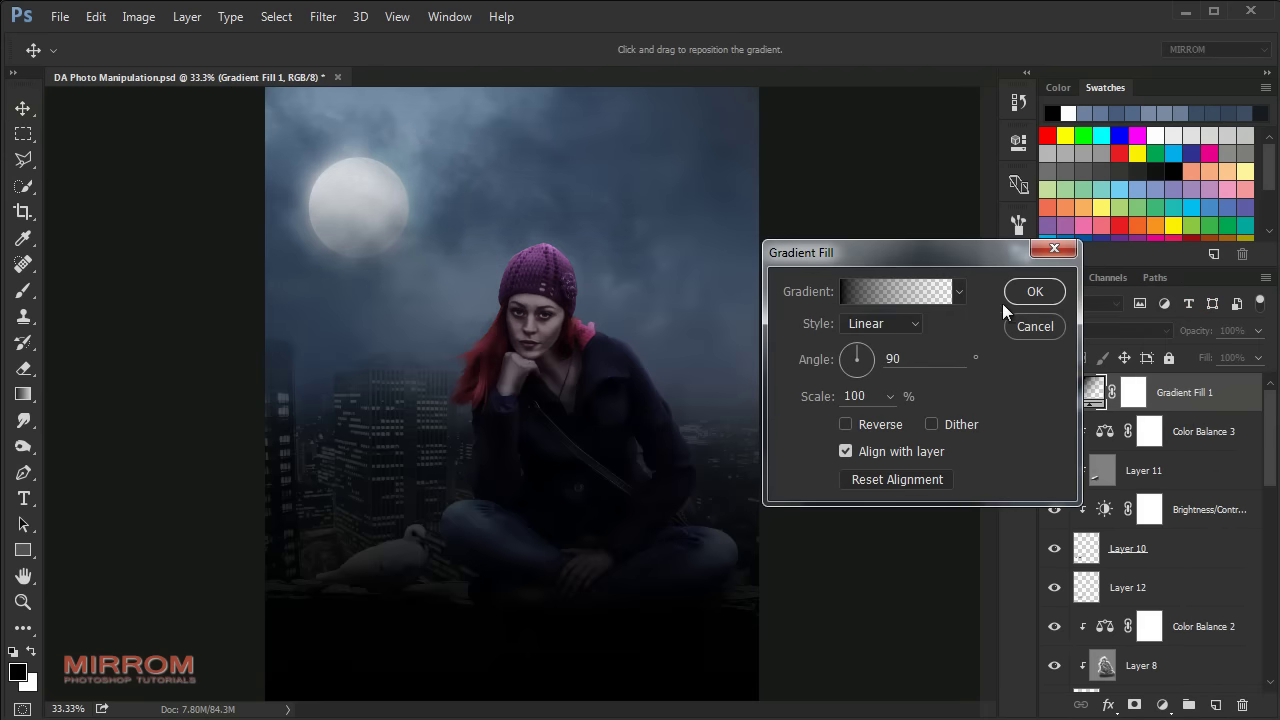
Step: Set the gradient's colour stops to gray #555555 and near-white #fcfcfc
{"action": "left_click", "coordinate": [876, 293]}
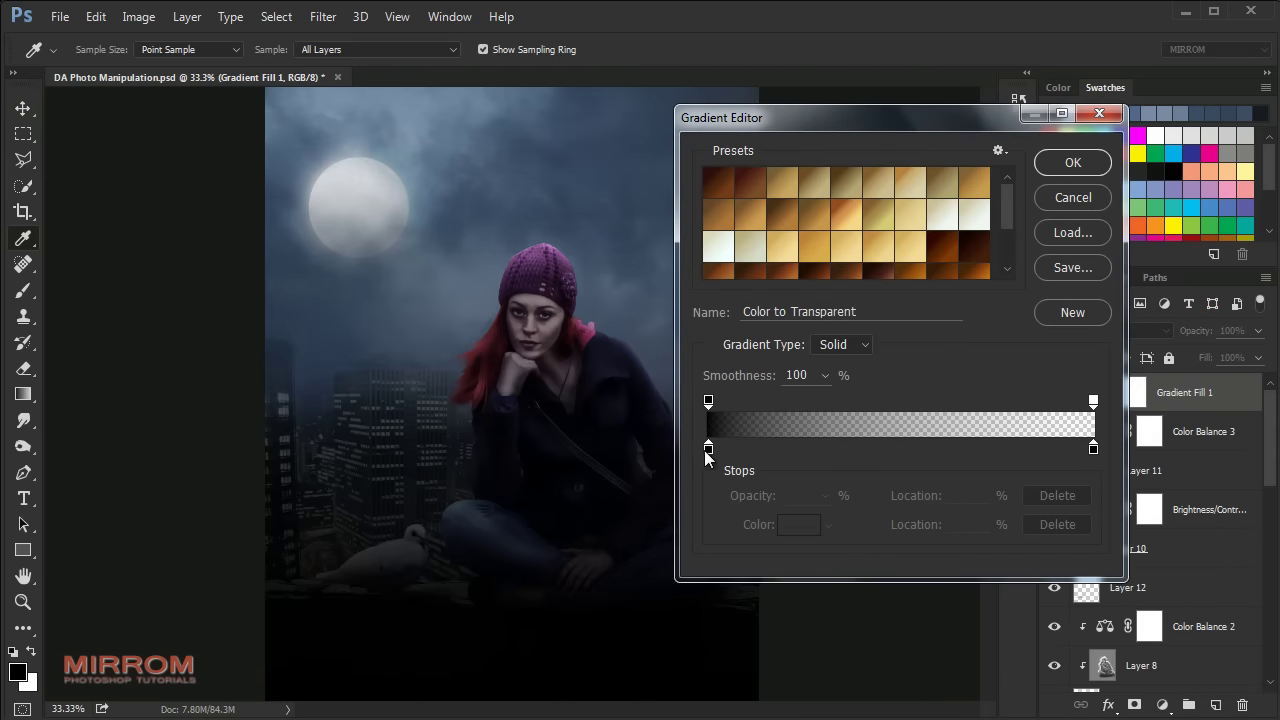
{"action": "left_click", "coordinate": [707, 449]}
{"action": "left_click", "coordinate": [798, 524]}
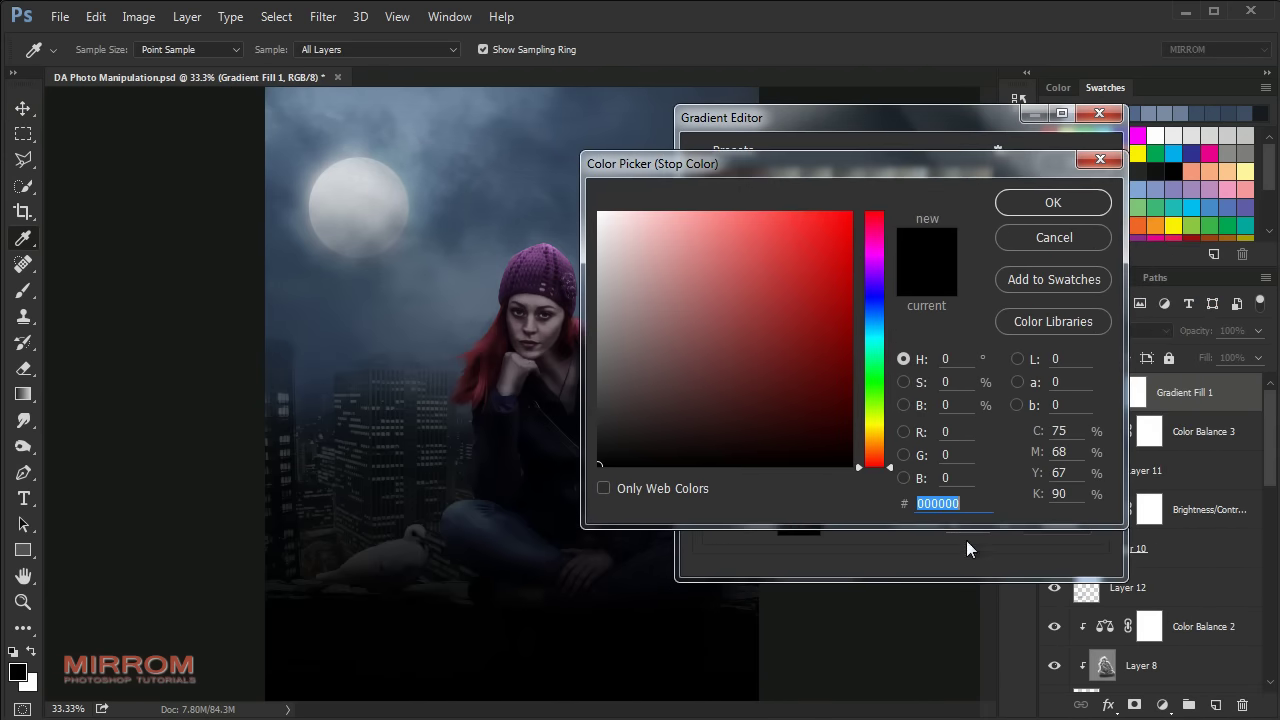
{"action": "type", "text": "555555"}
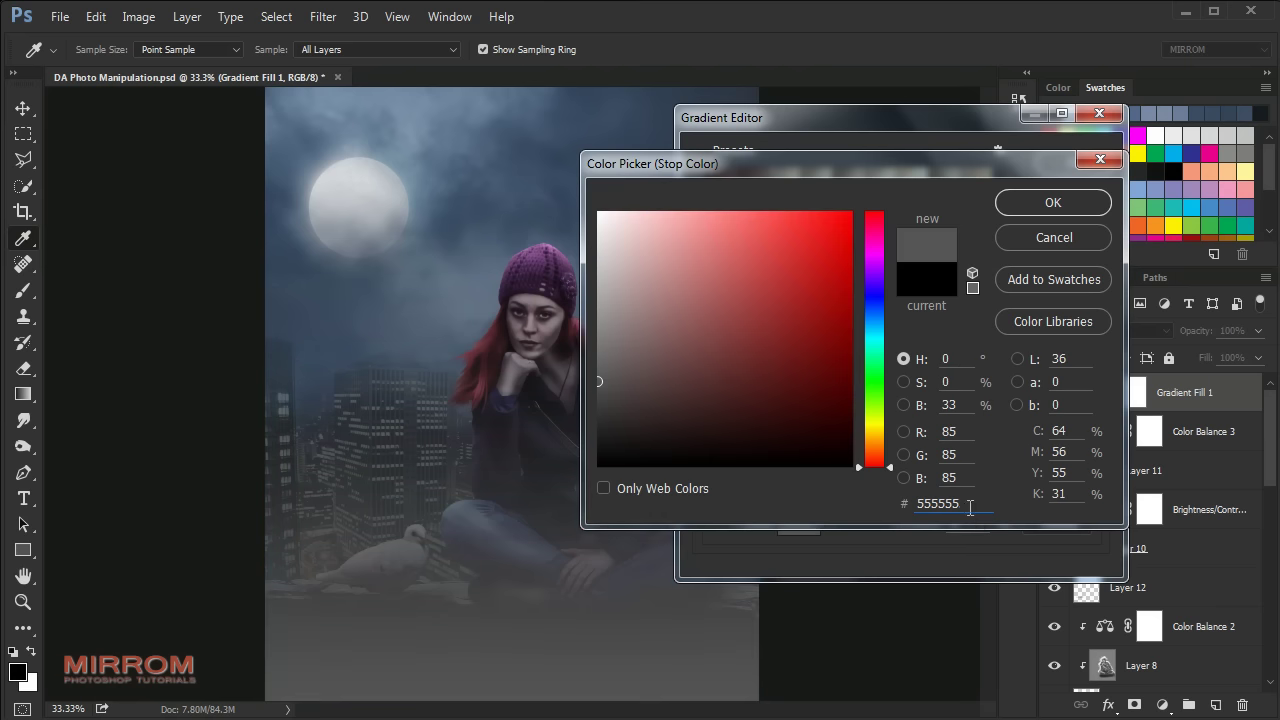
{"action": "left_click_drag", "start_coordinate": [966, 503], "coordinate": [912, 503]}
{"action": "left_click", "coordinate": [1021, 214]}
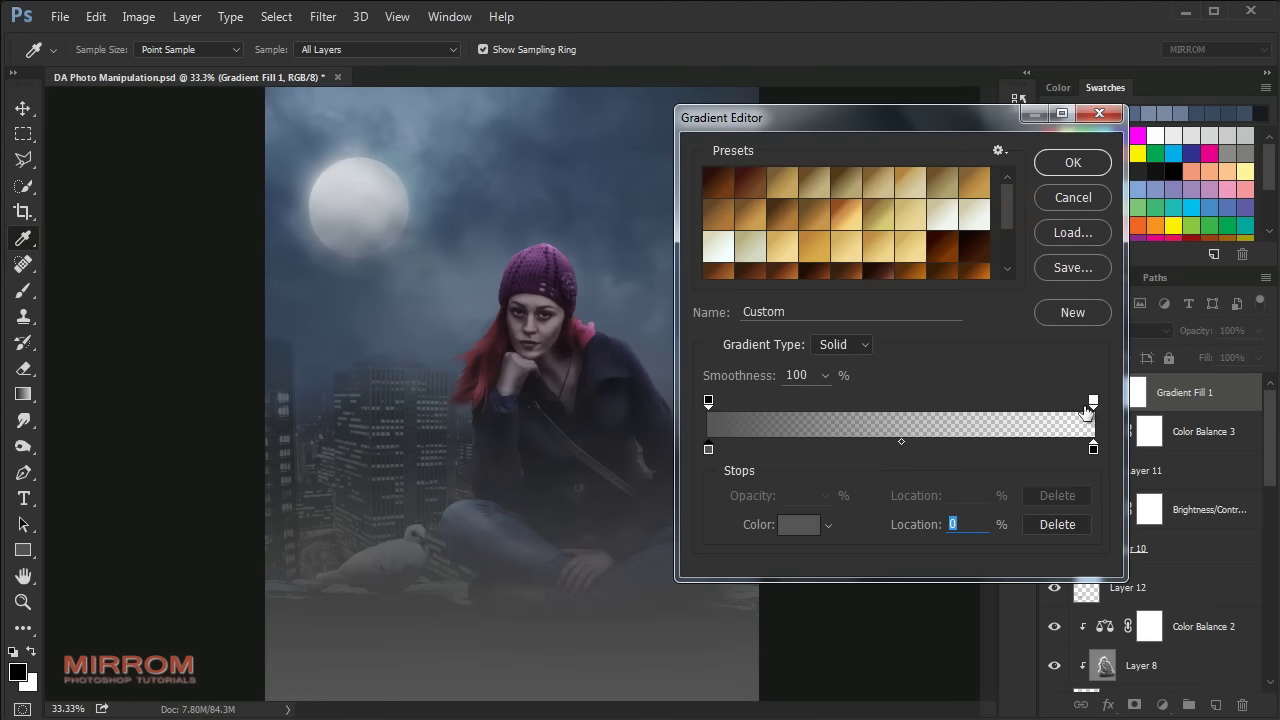
{"action": "left_click", "coordinate": [1089, 449]}
{"action": "left_click", "coordinate": [798, 524]}
{"action": "type", "text": "f"}
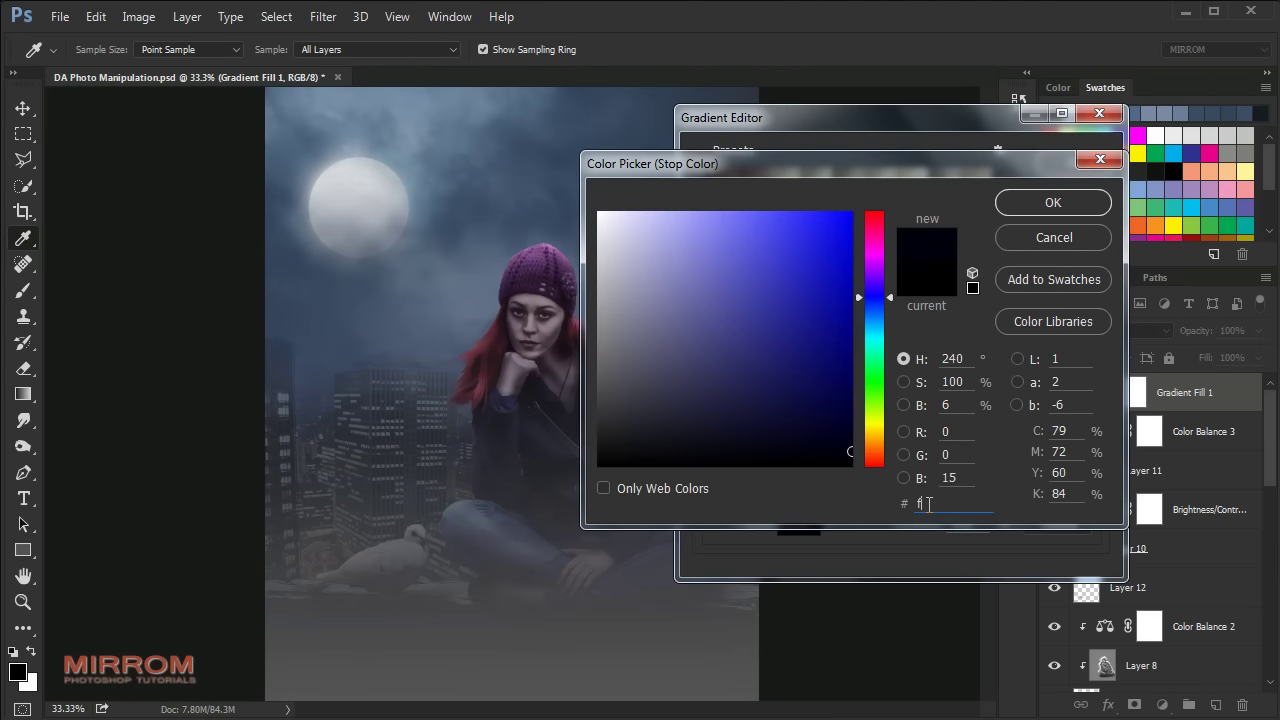
{"action": "type", "text": "cfcfc"}
{"action": "left_click", "coordinate": [1024, 207]}
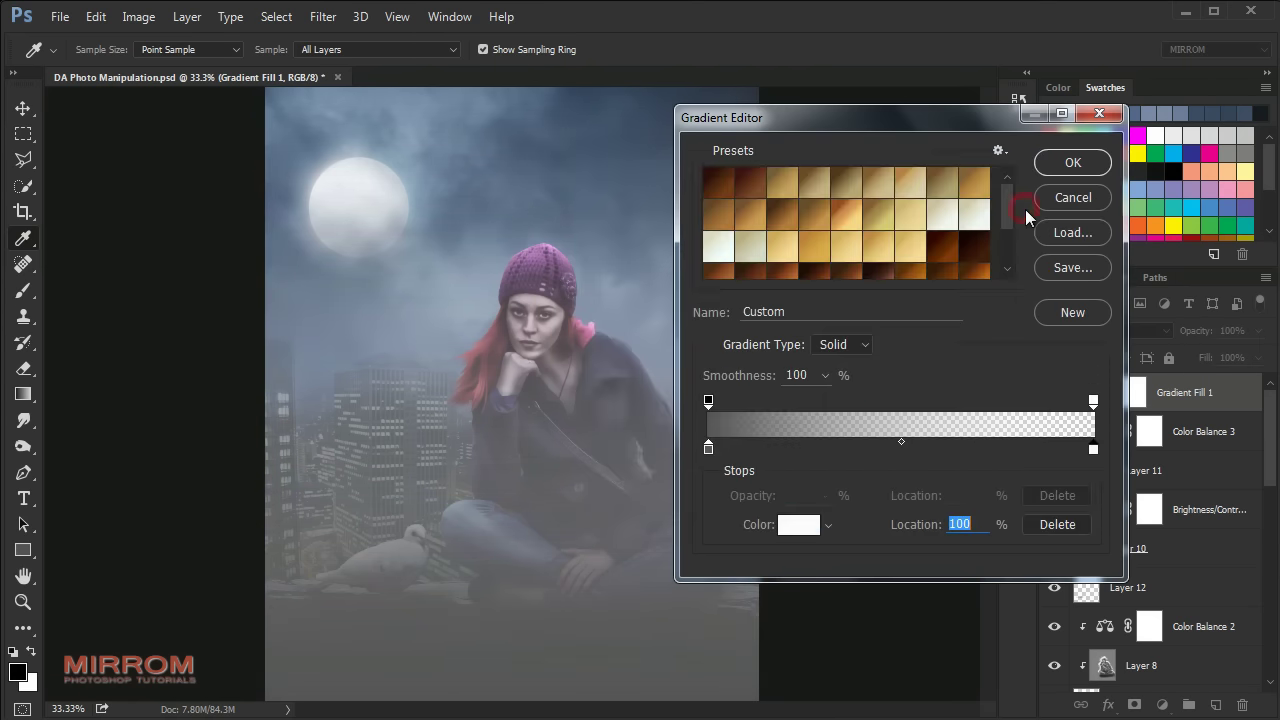
{"action": "left_click", "coordinate": [1093, 400]}
{"action": "left_click", "coordinate": [1070, 163]}
Step: Make the gradient radial and reversed, positioned to reveal the moon top-left
{"action": "left_click", "coordinate": [880, 323]}
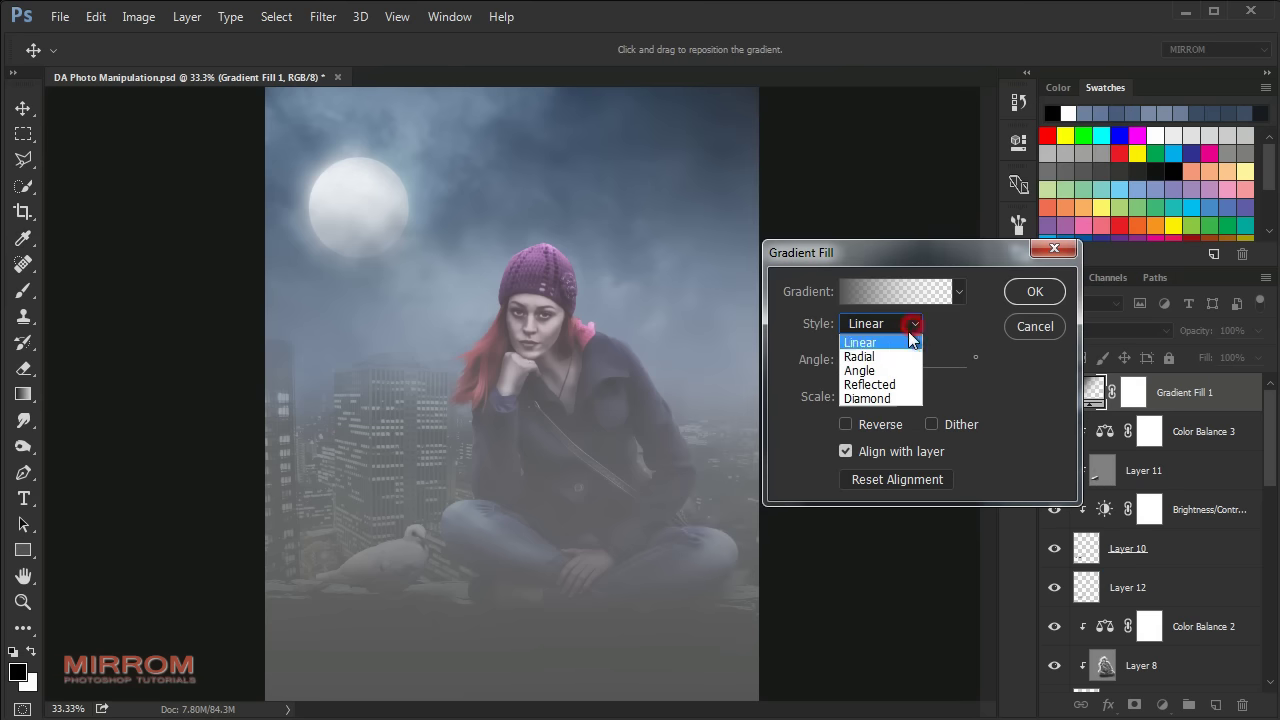
{"action": "left_click", "coordinate": [891, 357]}
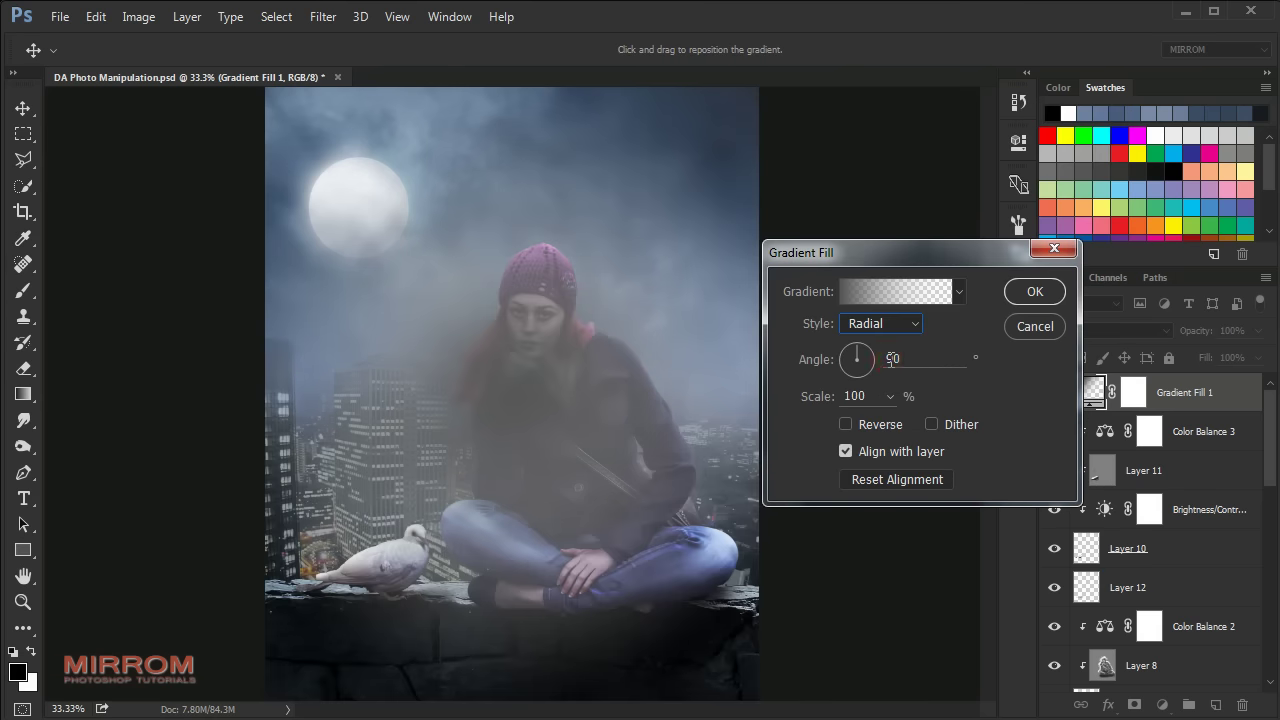
{"action": "left_click", "coordinate": [857, 424]}
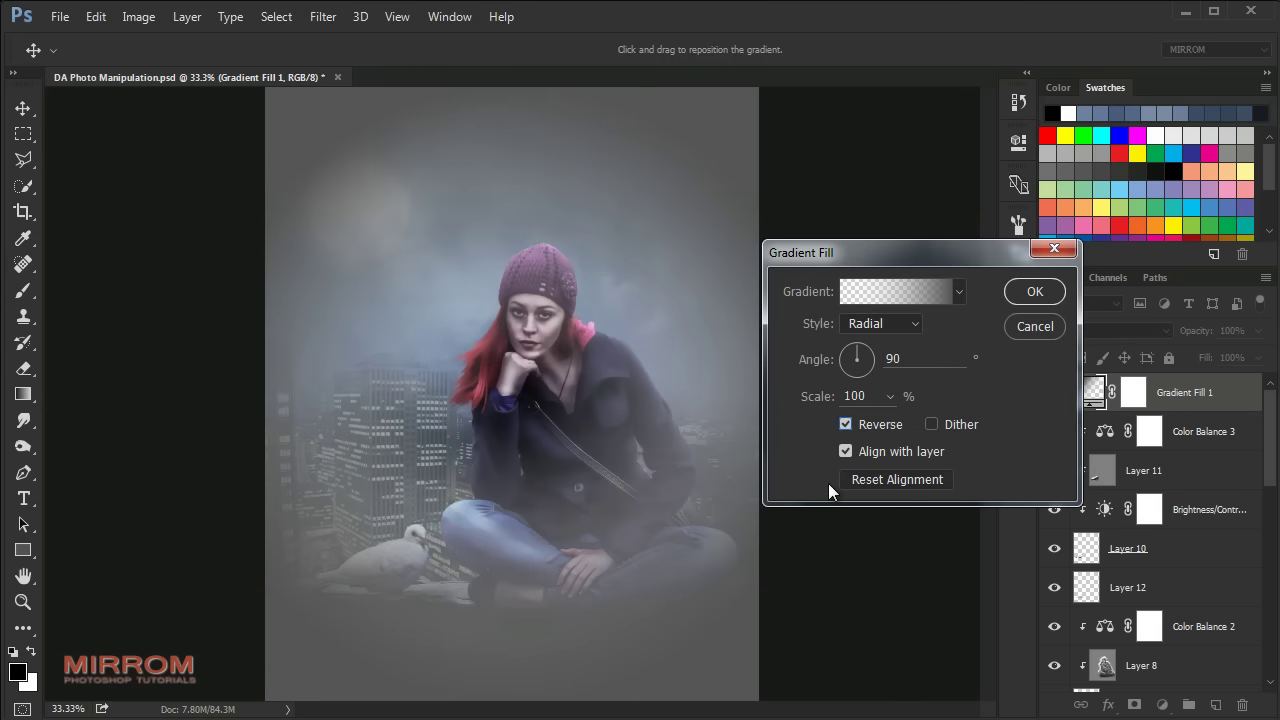
{"action": "left_click_drag", "start_coordinate": [530, 370], "coordinate": [403, 245]}
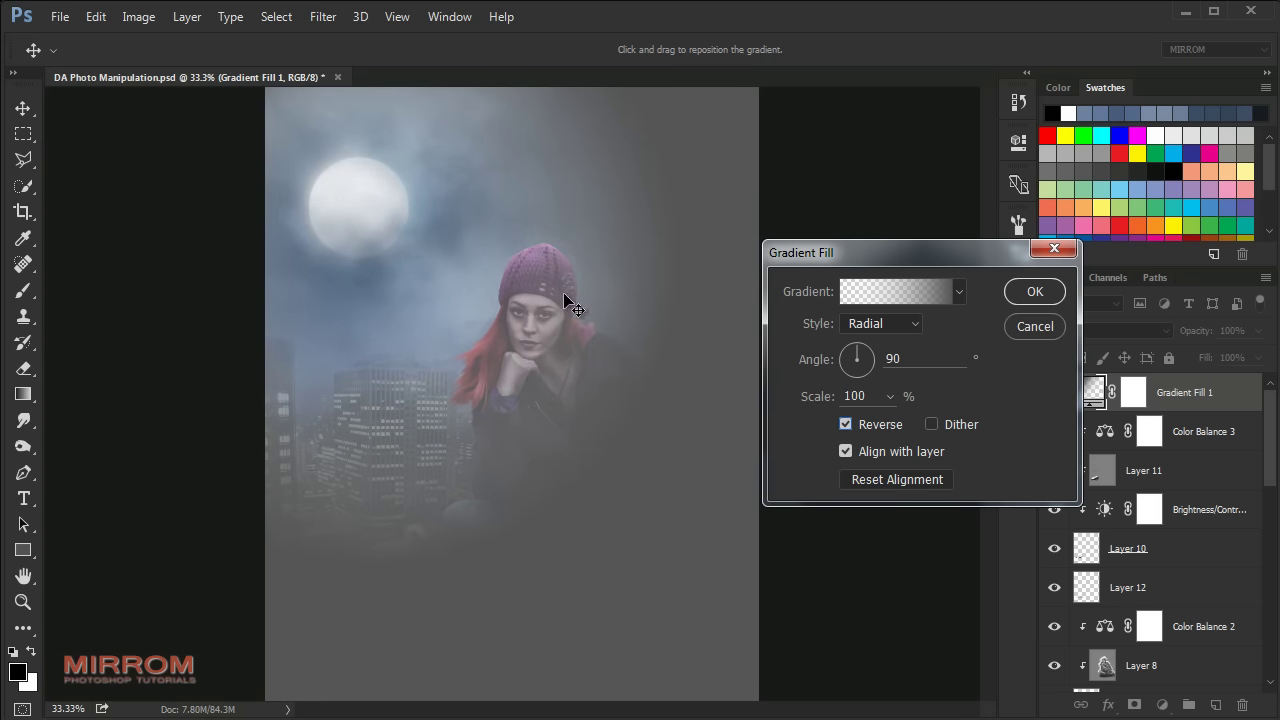
{"action": "left_click", "coordinate": [1035, 291]}
Step: Blend the gradient fill layer in Soft Light and compare it on and off
{"action": "left_click", "coordinate": [1149, 332]}
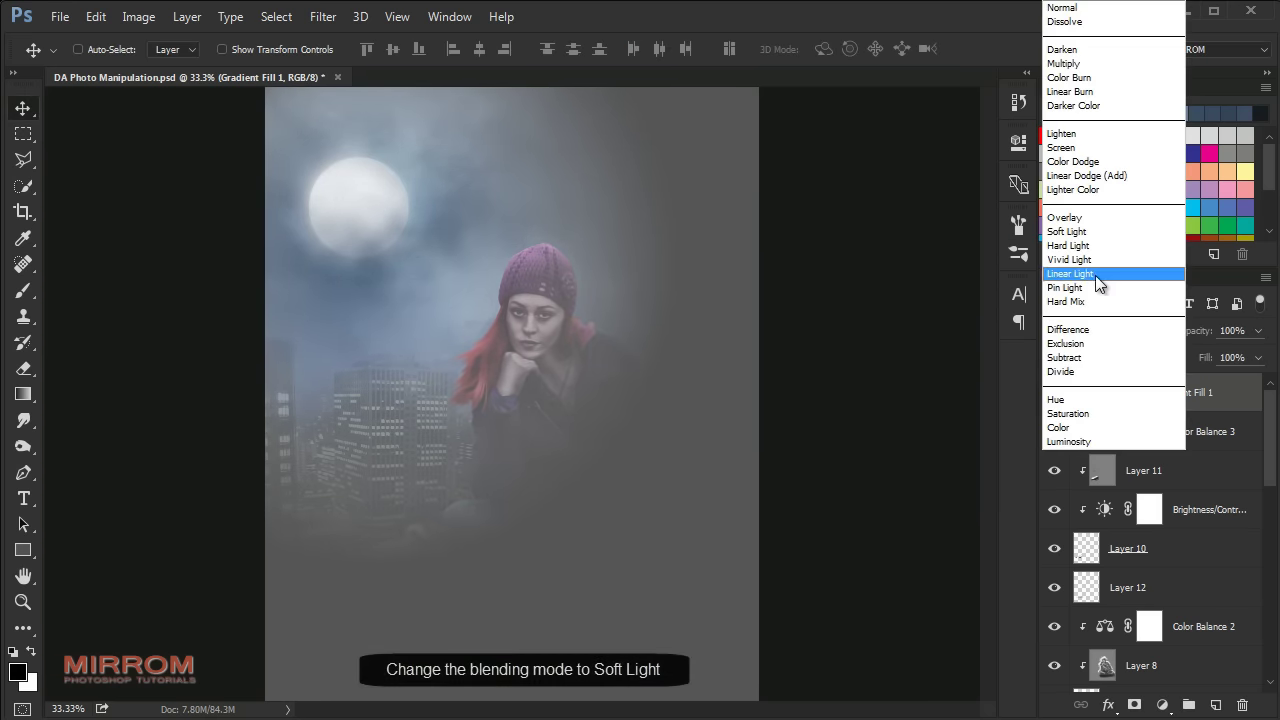
{"action": "left_click", "coordinate": [1087, 233]}
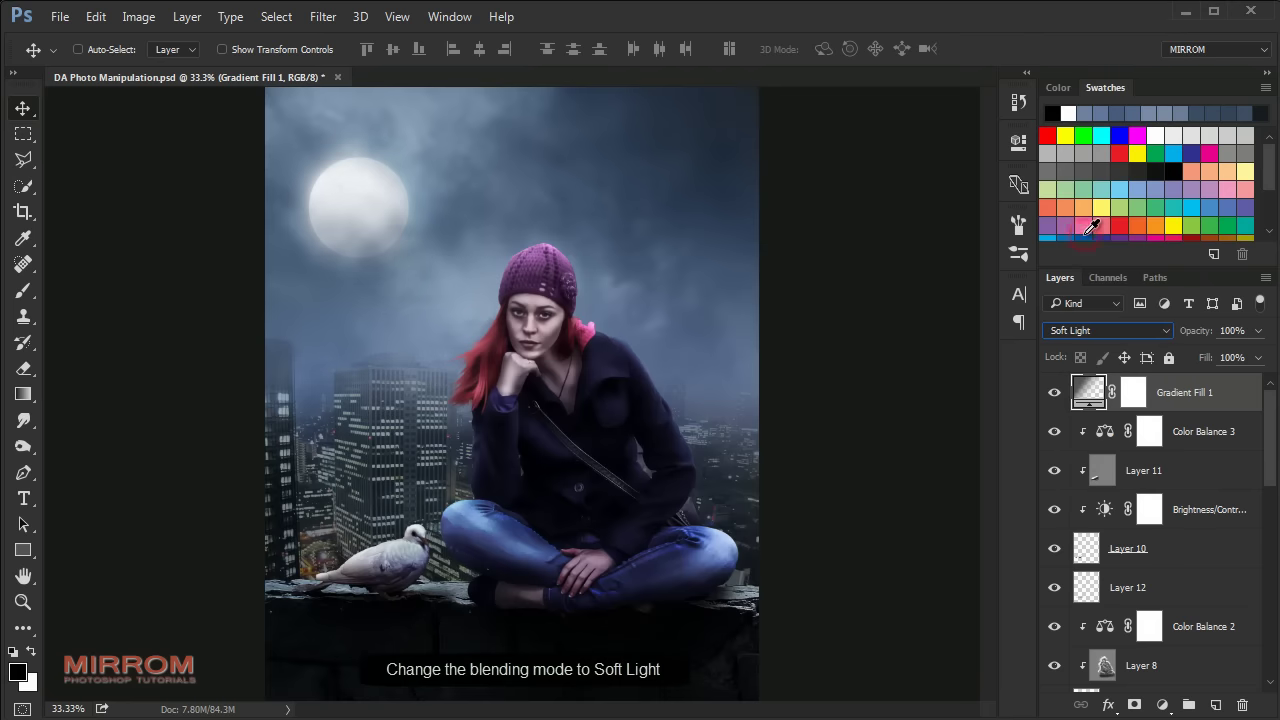
{"action": "left_click", "coordinate": [1053, 396]}
{"action": "left_click", "coordinate": [1053, 396]}
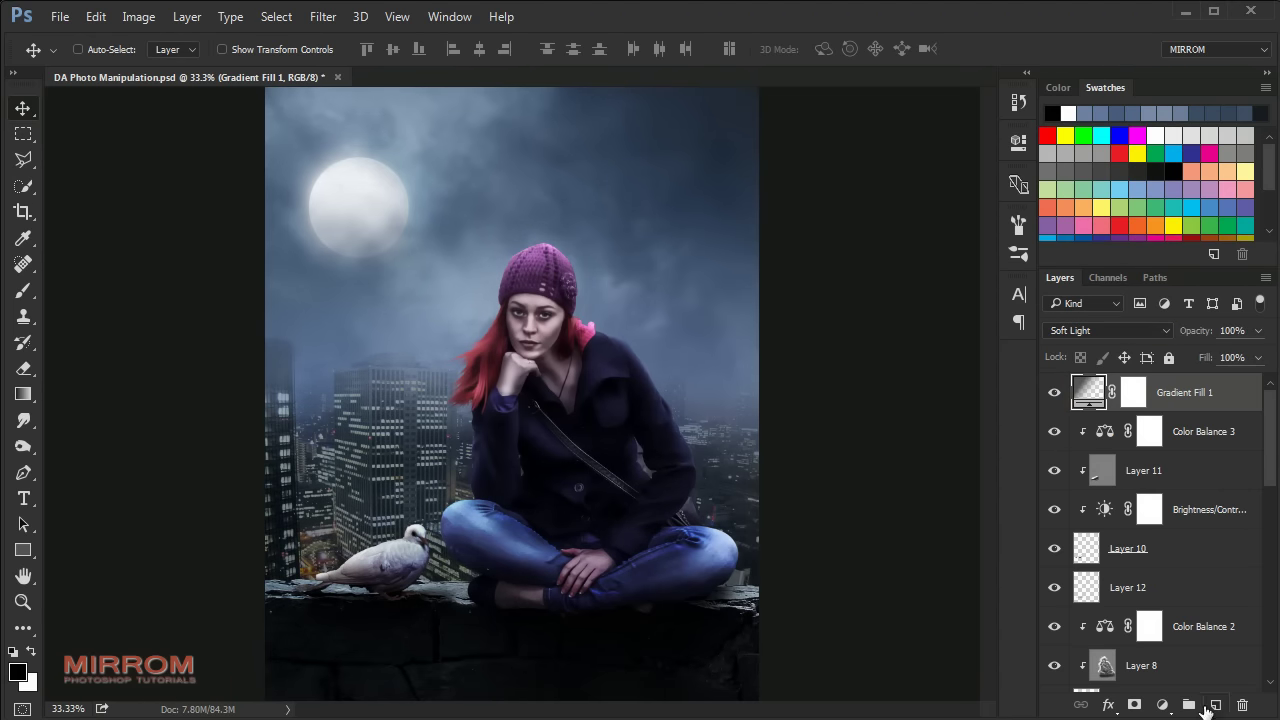
{"action": "left_click", "coordinate": [1207, 708]}
Step: Sample a light blue from the sky, load the 931/969 cloud brushes and raise painting opacity
{"action": "key", "text": "b"}
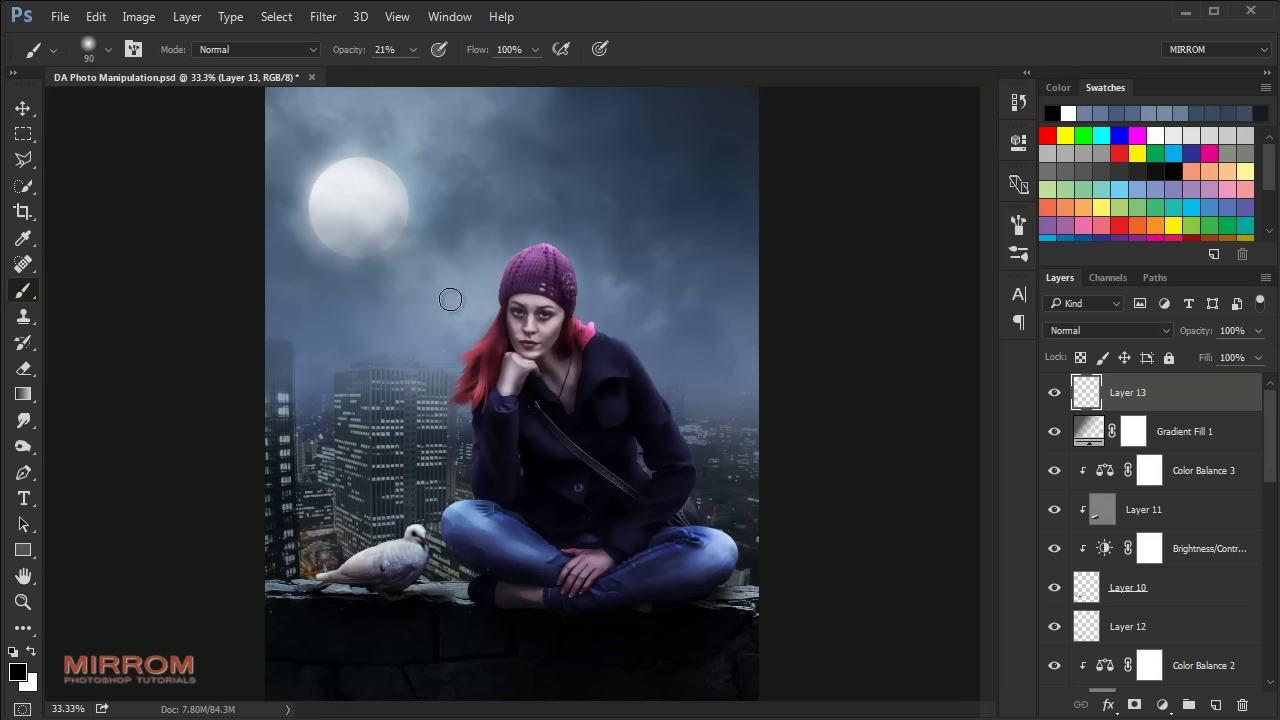
{"action": "left_click", "coordinate": [457, 324], "text": "alt"}
{"action": "left_click", "coordinate": [478, 312], "text": "alt"}
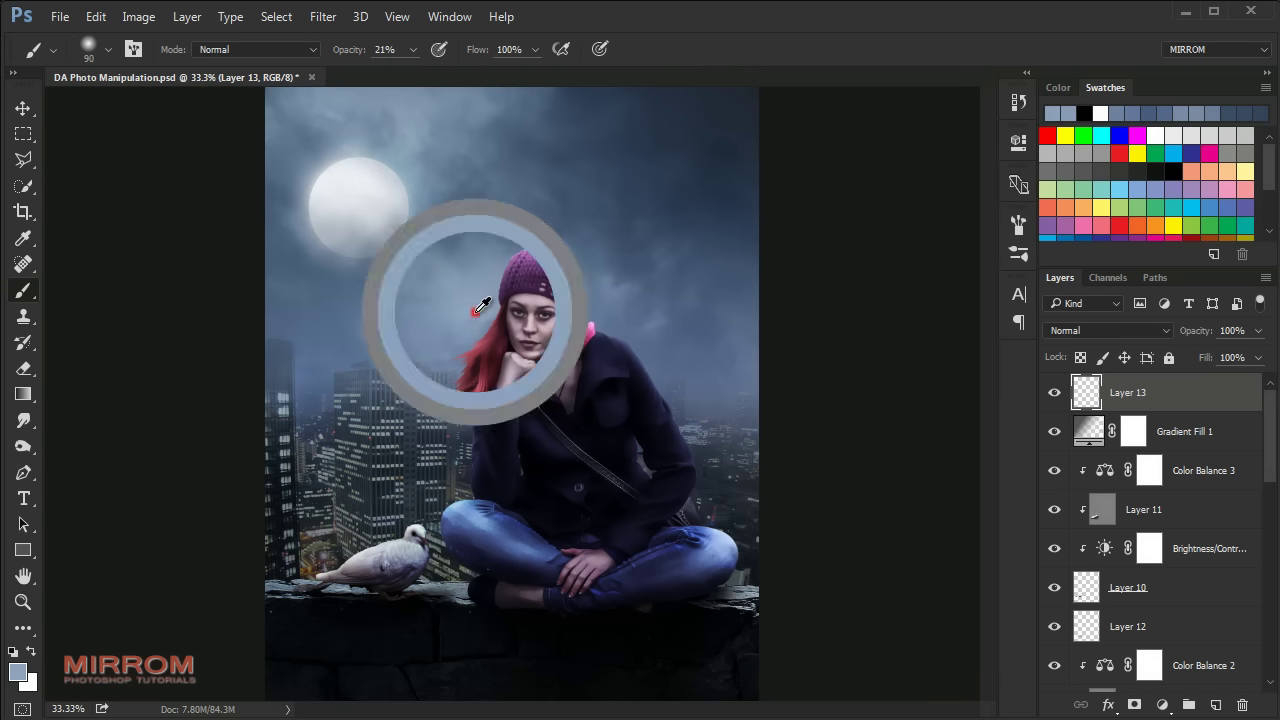
{"action": "right_click", "coordinate": [521, 279]}
{"action": "left_click", "coordinate": [491, 622]}
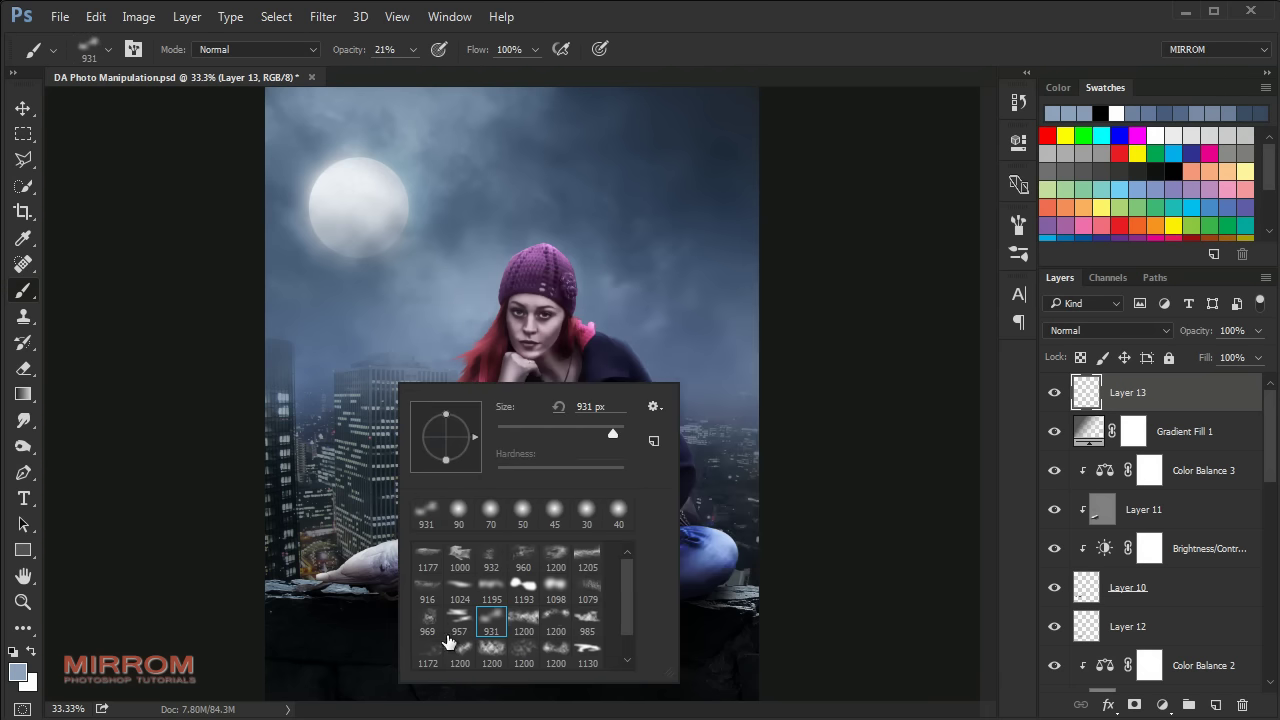
{"action": "left_click", "coordinate": [428, 620]}
{"action": "key", "text": "Return"}
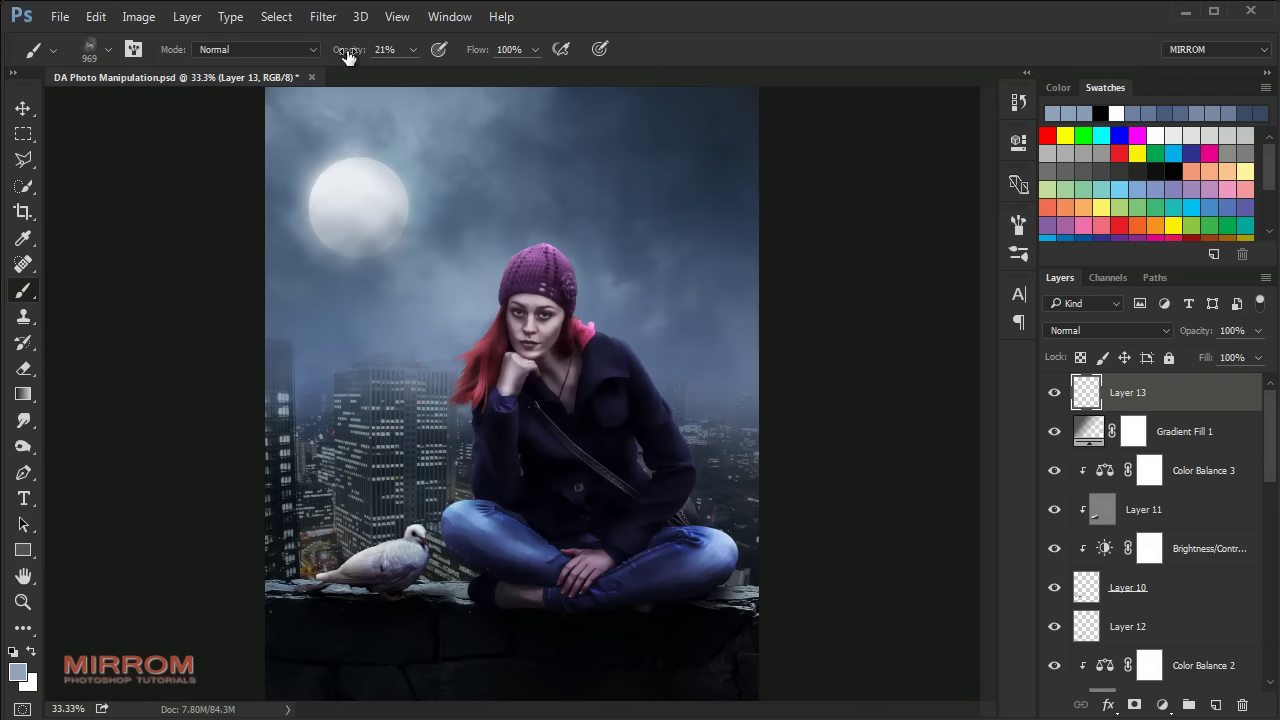
{"action": "left_click_drag", "start_coordinate": [343, 49], "coordinate": [358, 57]}
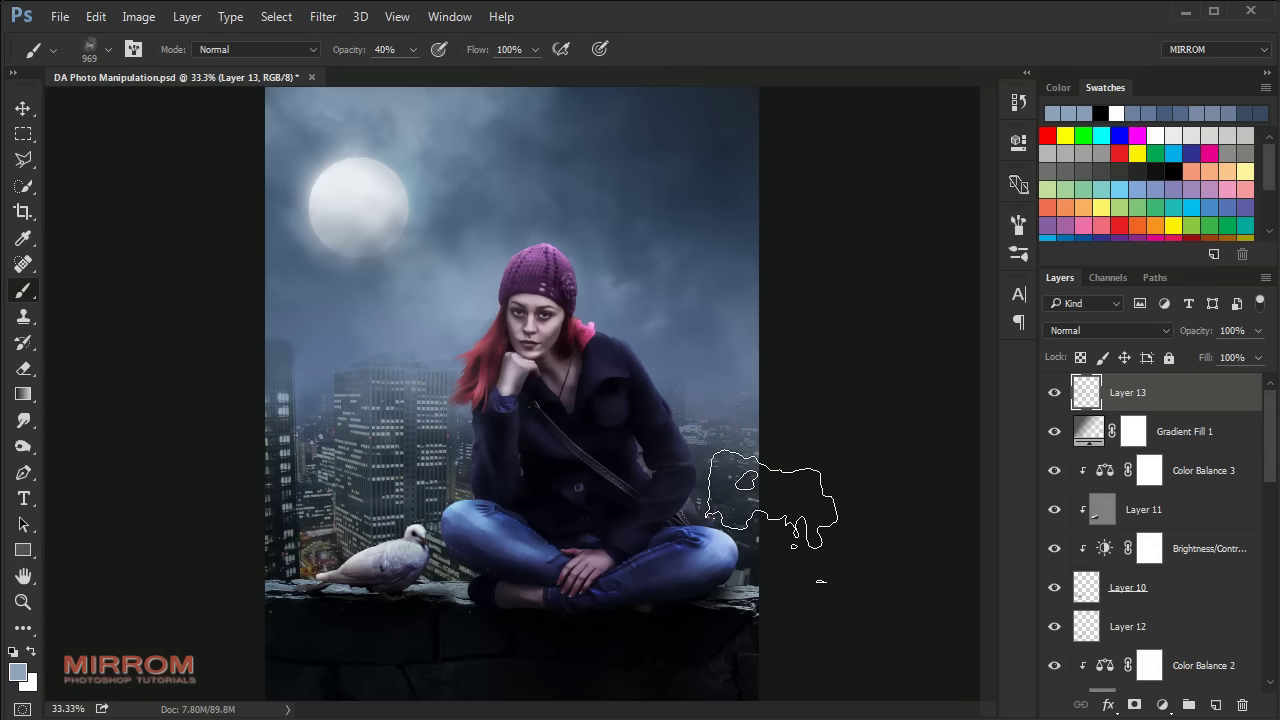
Step: Rotate the cloud brush tip and shrink it to 800 px
{"action": "right_click", "coordinate": [688, 320]}
{"action": "left_click_drag", "start_coordinate": [716, 305], "coordinate": [682, 312]}
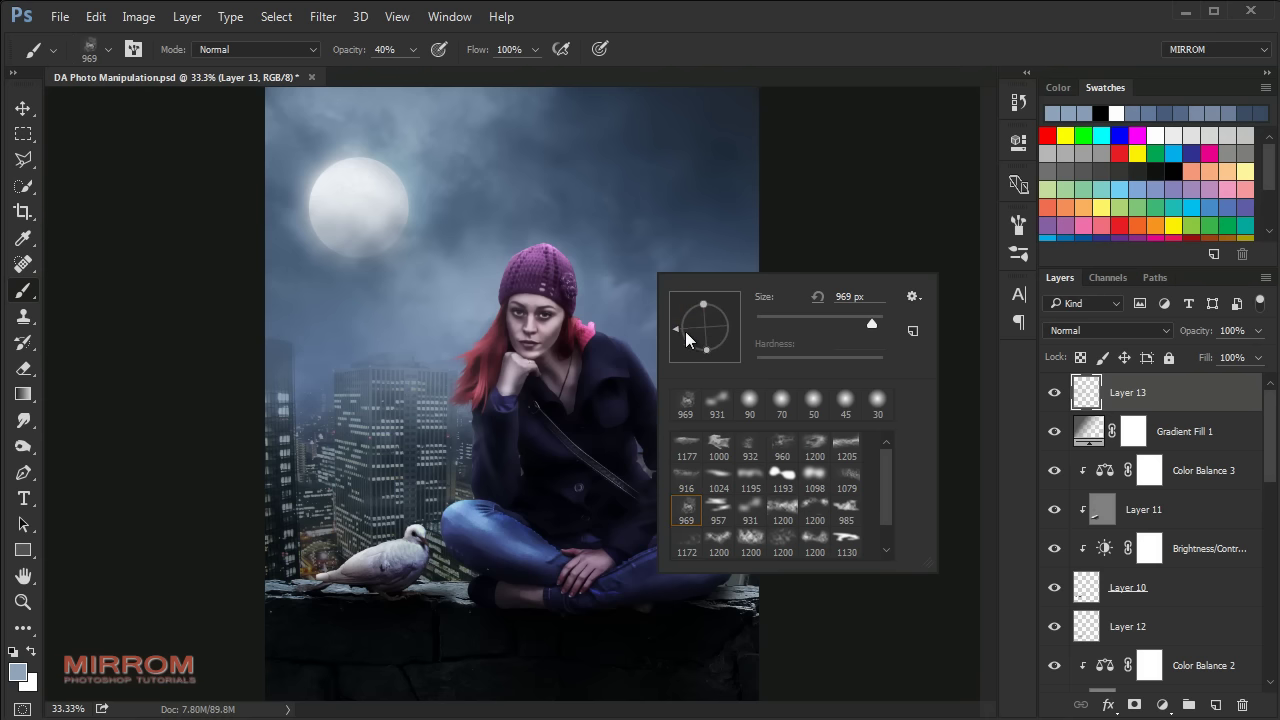
{"action": "key", "text": "bracketleft"}
{"action": "key", "text": "bracketleft"}
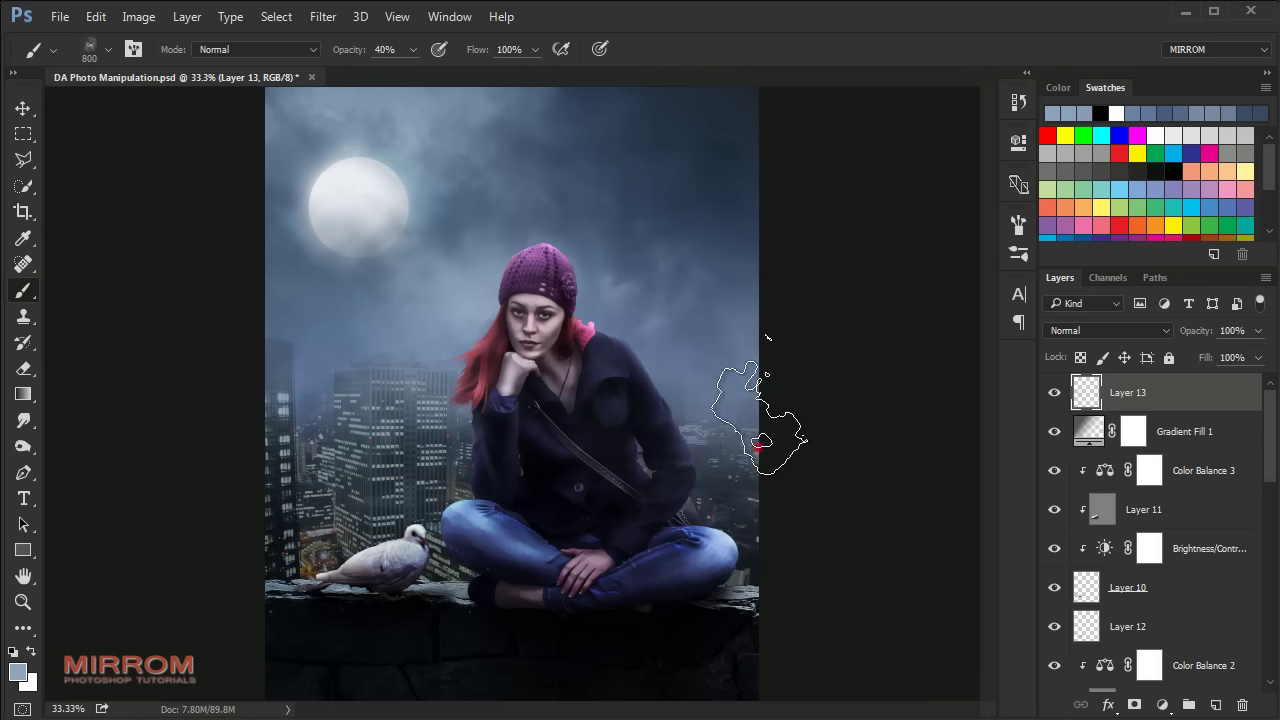
{"action": "right_click", "coordinate": [430, 426]}
{"action": "left_click_drag", "start_coordinate": [470, 480], "coordinate": [460, 468]}
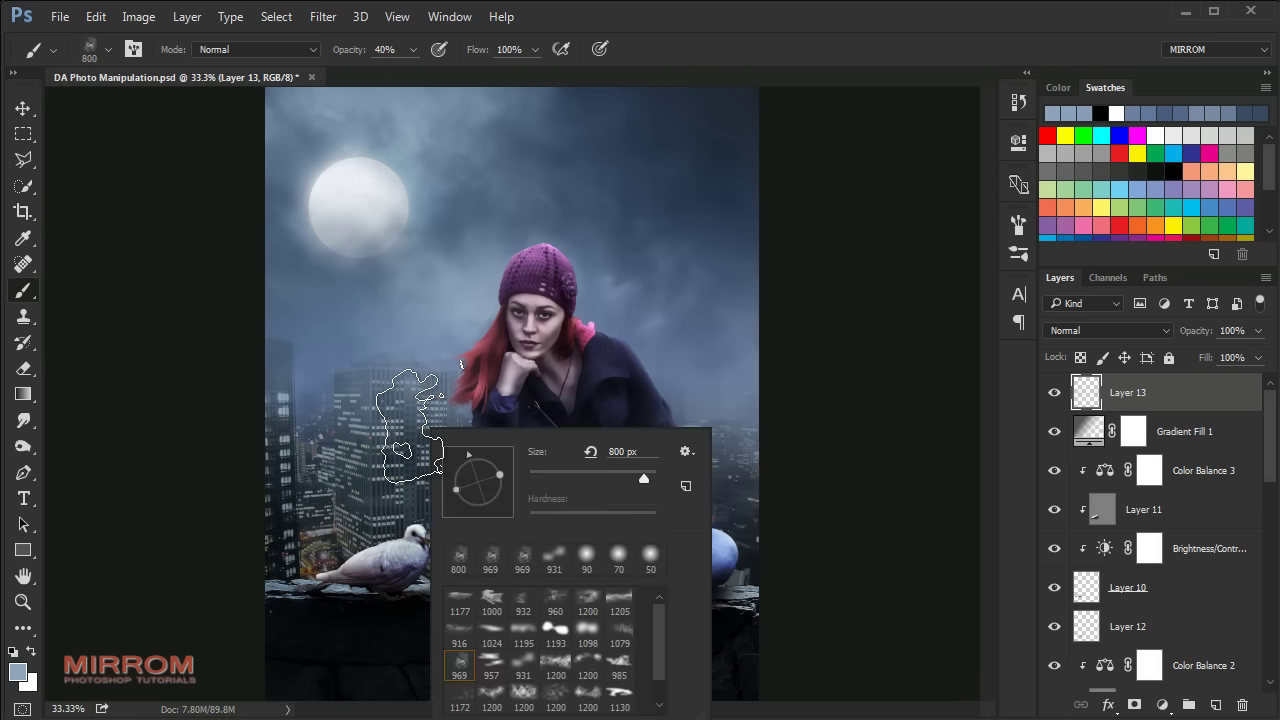
{"action": "key", "text": "Return"}
Step: Re-angle the brush, resize it to about 900 px at 52% opacity, and dab mist near the dove
{"action": "right_click", "coordinate": [352, 428]}
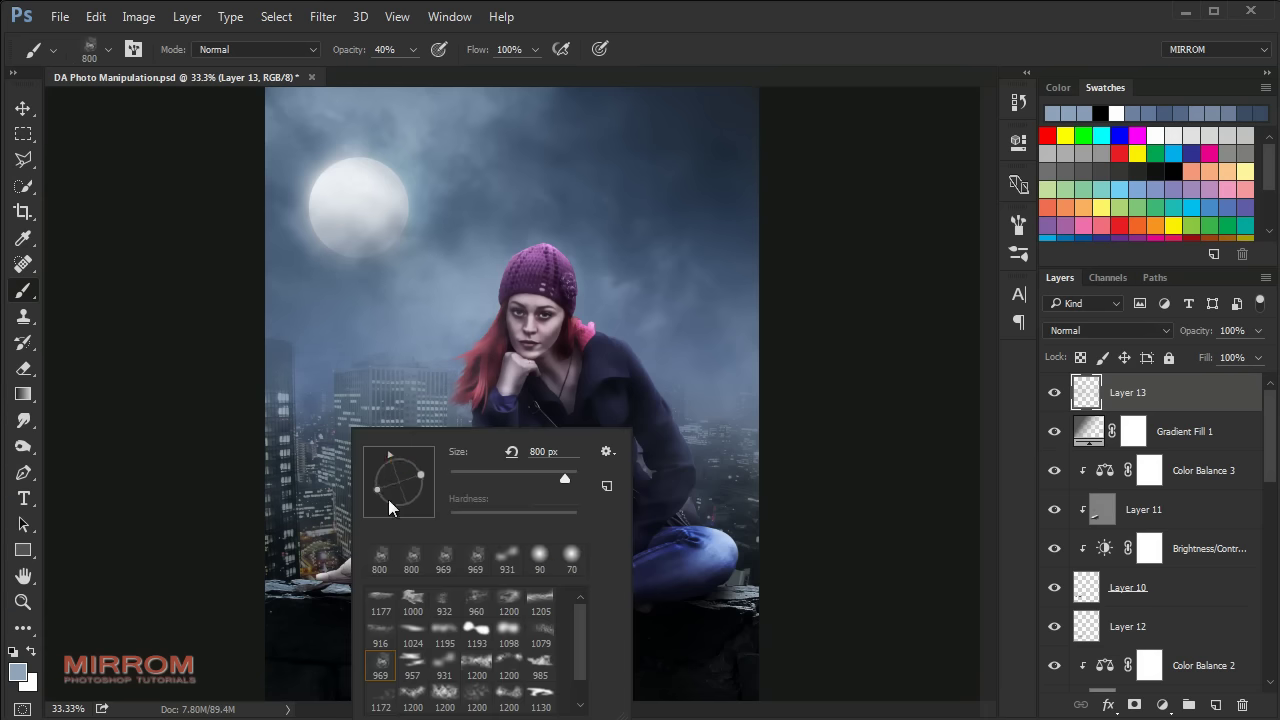
{"action": "left_click_drag", "start_coordinate": [388, 499], "coordinate": [380, 490]}
{"action": "key", "text": "Return"}
{"action": "key", "text": "bracketright"}
{"action": "key", "text": "bracketright"}
{"action": "key", "text": "d"}
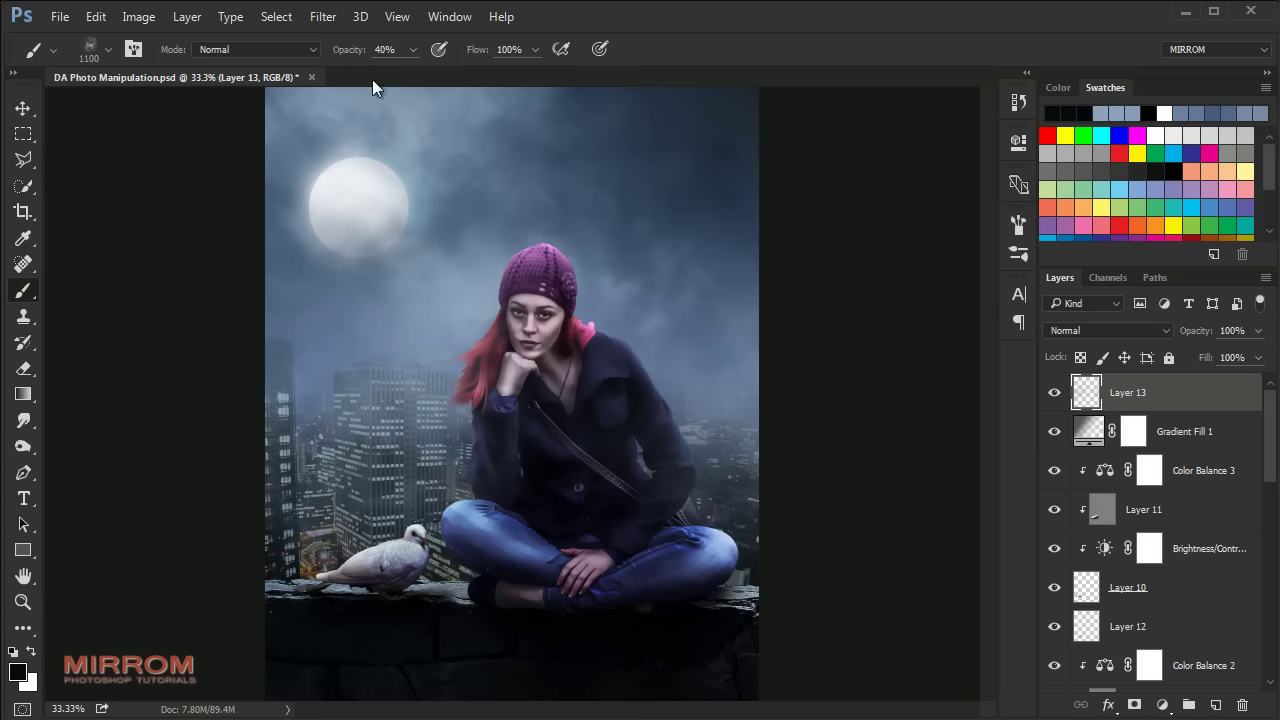
{"action": "key", "text": "5"}
{"action": "key", "text": "2"}
{"action": "key", "text": "bracketleft"}
{"action": "key", "text": "bracketleft"}
{"action": "left_click", "coordinate": [470, 602]}
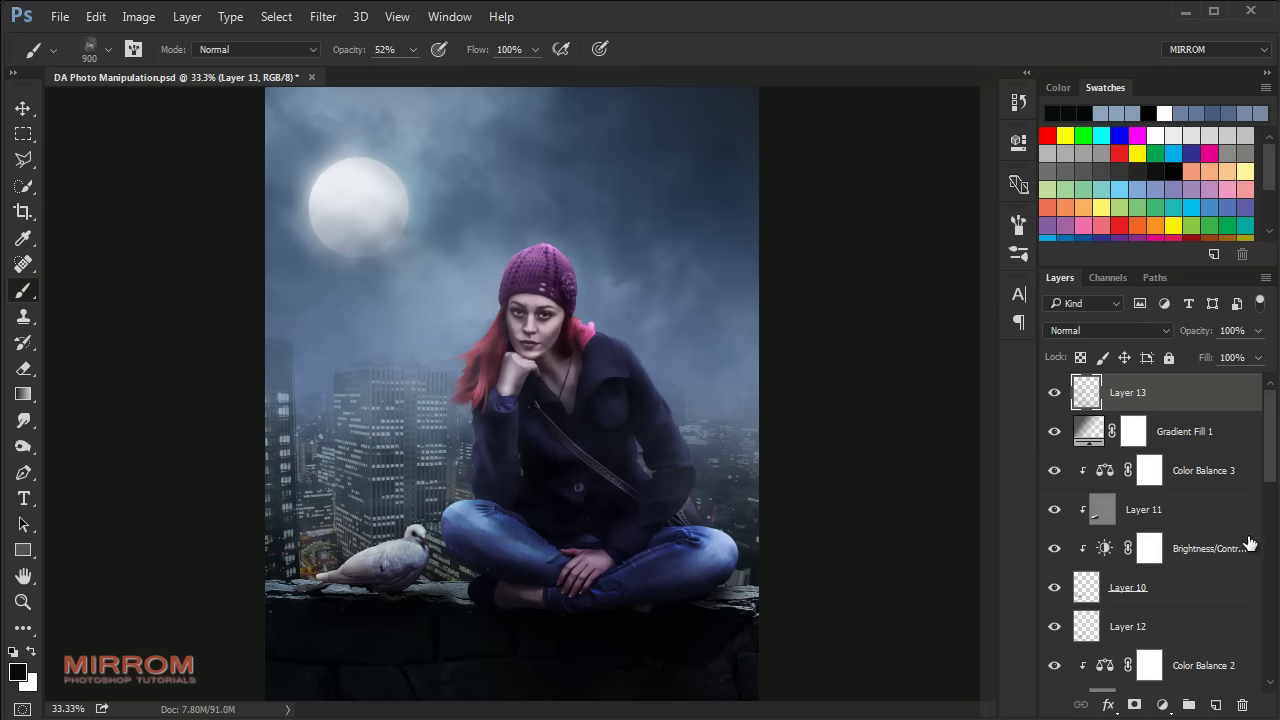
Step: Set Layer 13's opacity to 91%, comparing the mist with the layer hidden and shown
{"action": "left_click", "coordinate": [1060, 396]}
{"action": "left_click", "coordinate": [1060, 396]}
{"action": "left_click_drag", "start_coordinate": [1196, 331], "coordinate": [1186, 337]}
{"action": "left_click", "coordinate": [1058, 396]}
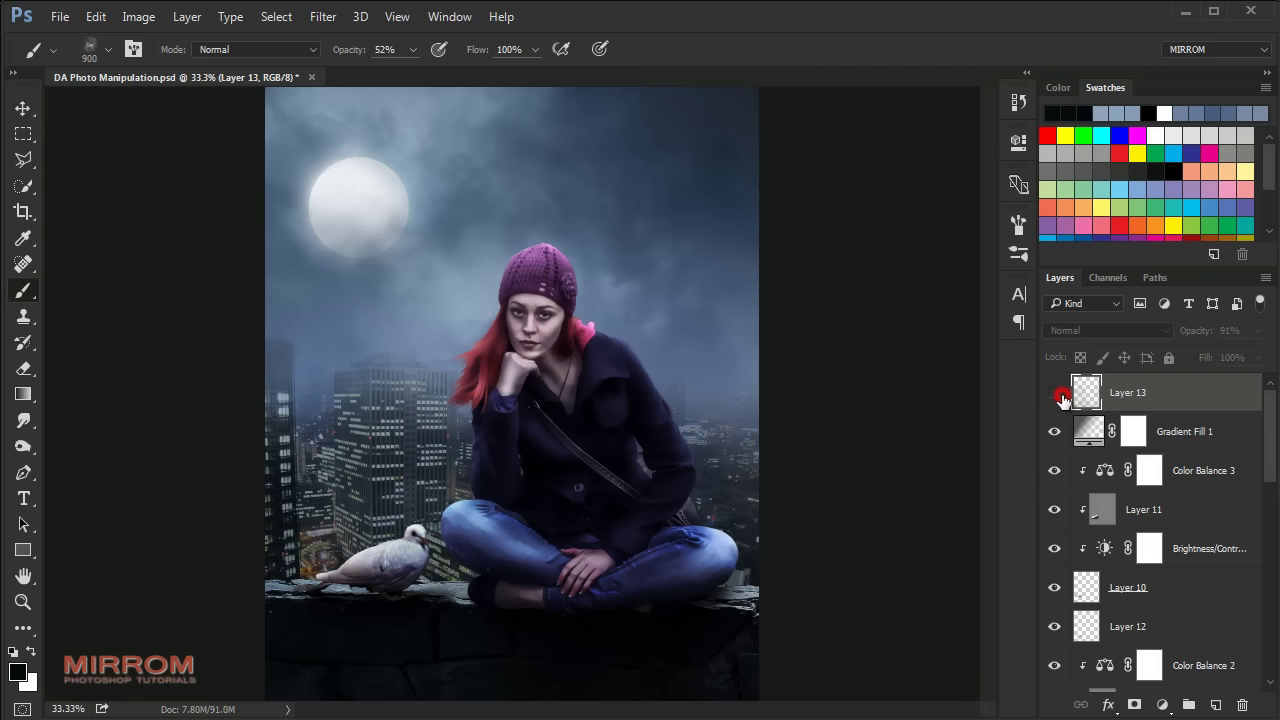
{"action": "left_click", "coordinate": [1058, 396]}
Step: Add a layer mask to Layer 13 with a soft round 200 px brush at 45% opacity
{"action": "left_click", "coordinate": [1133, 705]}
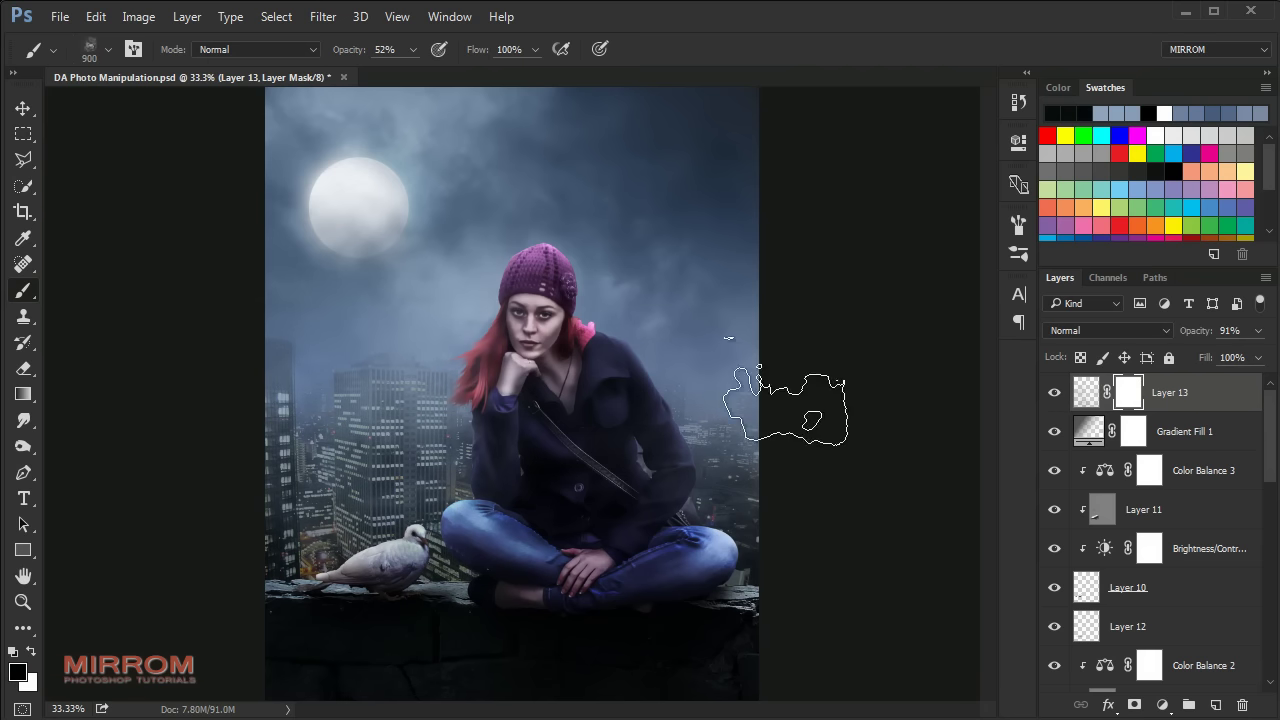
{"action": "right_click", "coordinate": [636, 357]}
{"action": "left_click", "coordinate": [664, 620]}
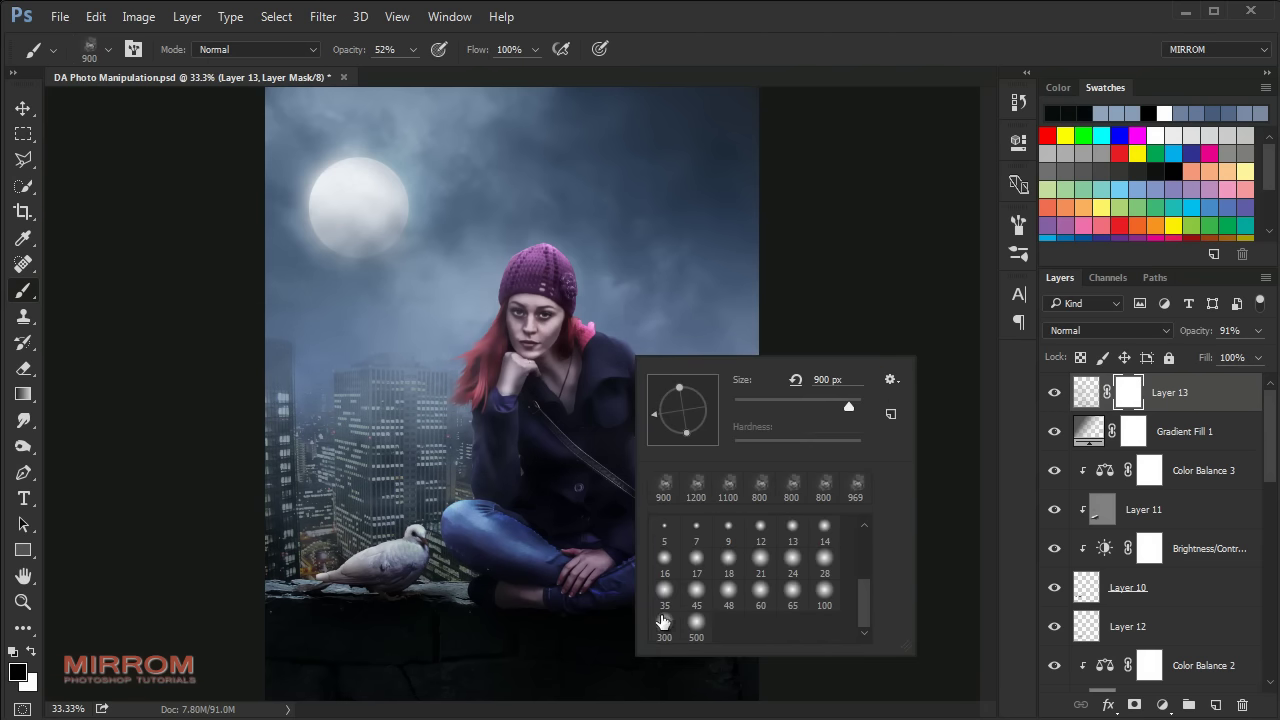
{"action": "left_click_drag", "start_coordinate": [745, 406], "coordinate": [800, 412]}
{"action": "left_click", "coordinate": [874, 262]}
{"action": "left_click_drag", "start_coordinate": [351, 49], "coordinate": [343, 49]}
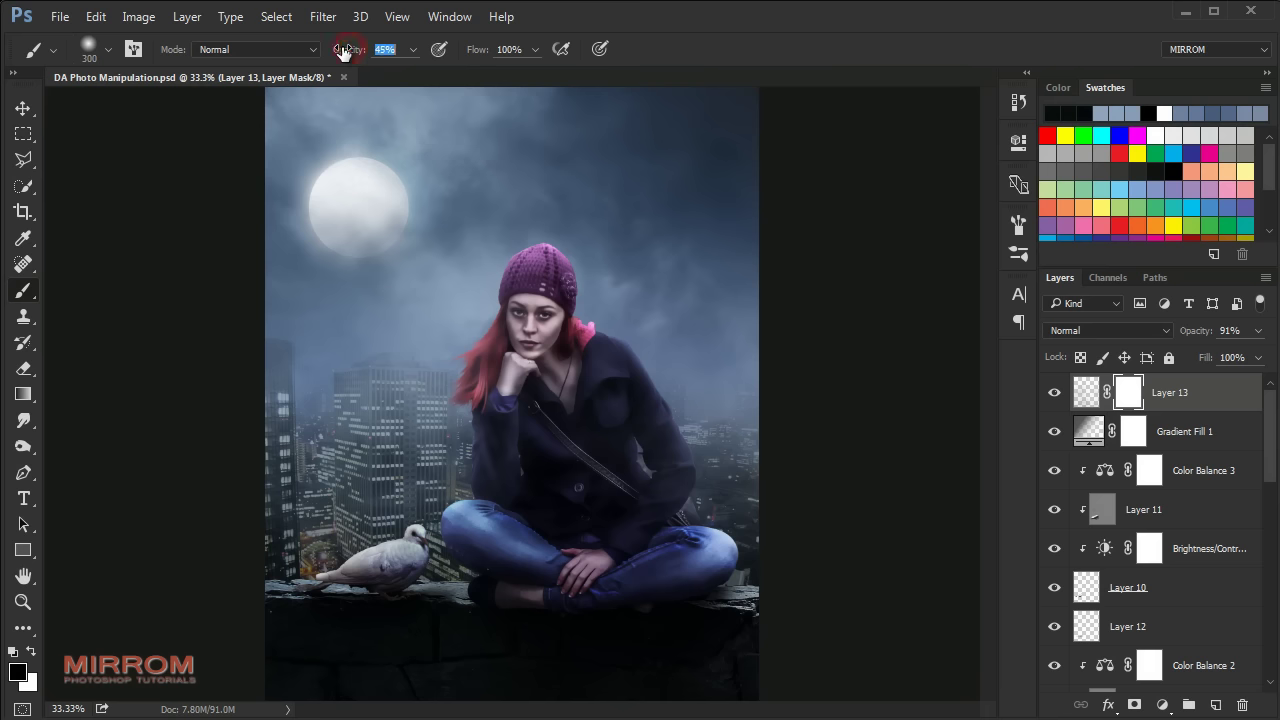
{"action": "key", "text": "bracketleft"}
{"action": "key", "text": "bracketleft"}
Step: Paint the mask over the woman's face to clear the mist, then fit the image on screen
{"action": "left_click", "coordinate": [565, 414]}
{"action": "key", "text": "ctrl+z"}
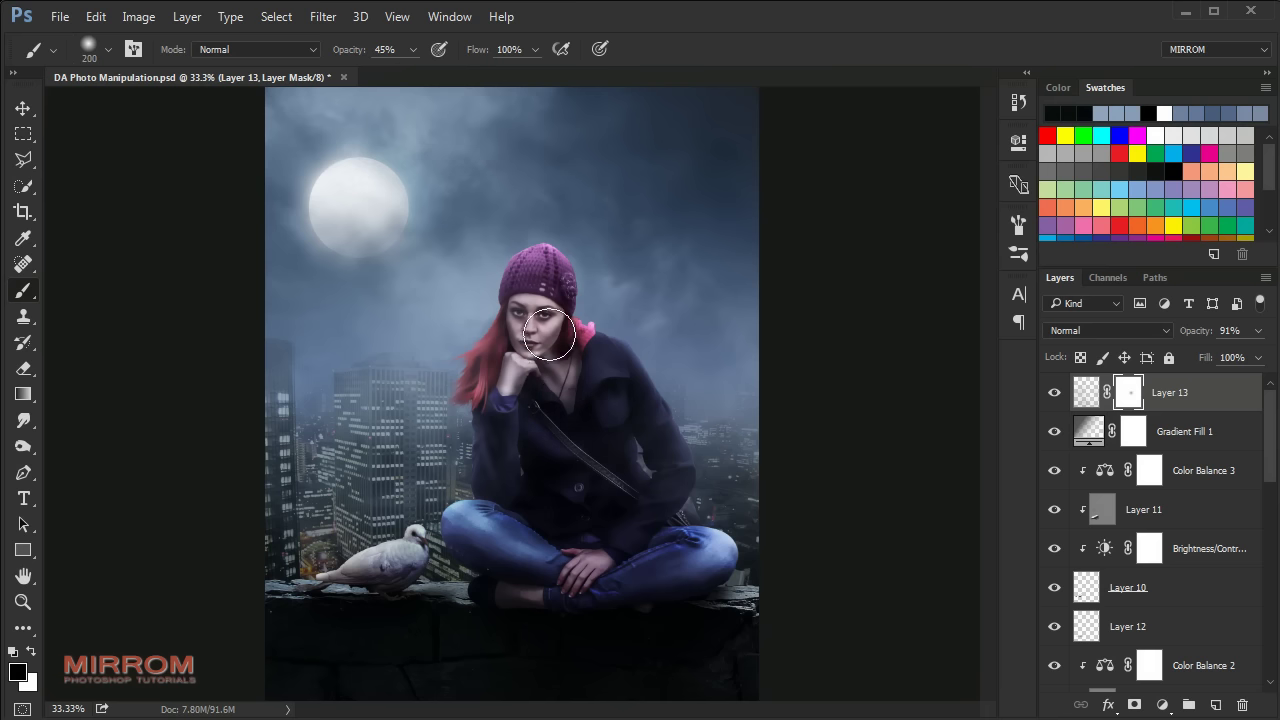
{"action": "key", "text": "bracketright"}
{"action": "left_click_drag", "start_coordinate": [525, 312], "coordinate": [528, 380]}
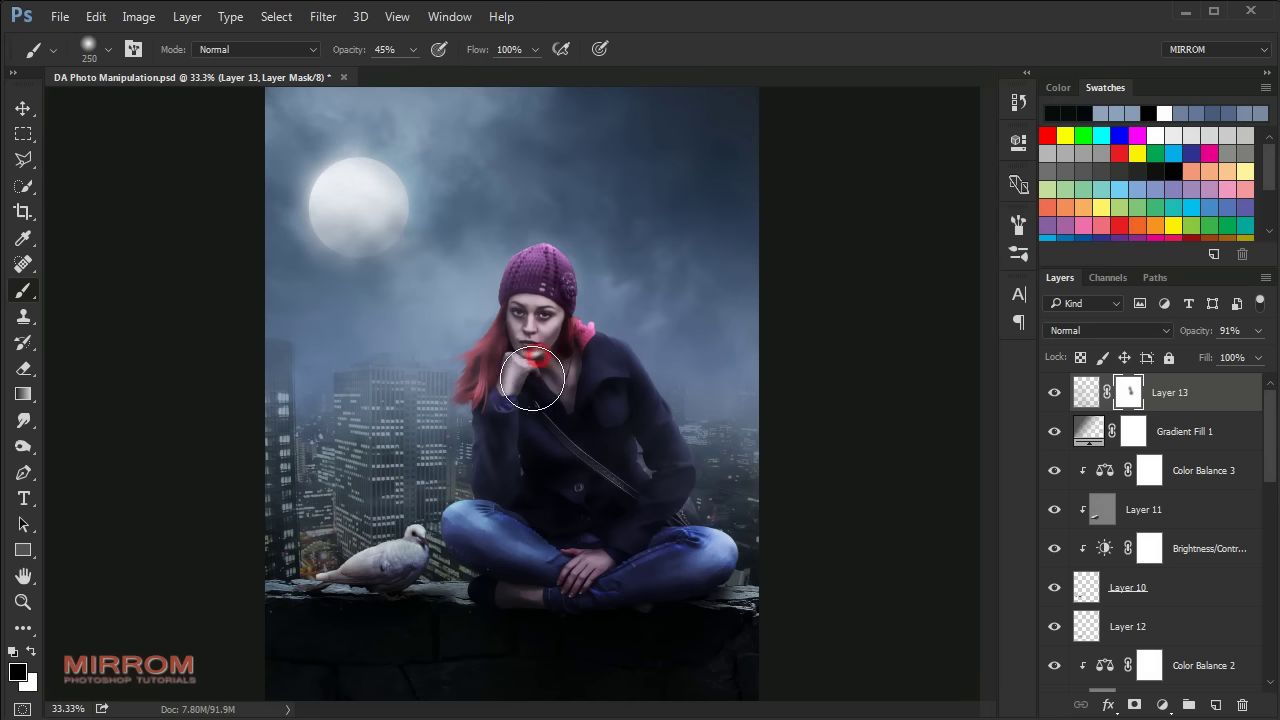
{"action": "key", "text": "bracketleft"}
{"action": "key", "text": "bracketleft"}
{"action": "key", "text": "v"}
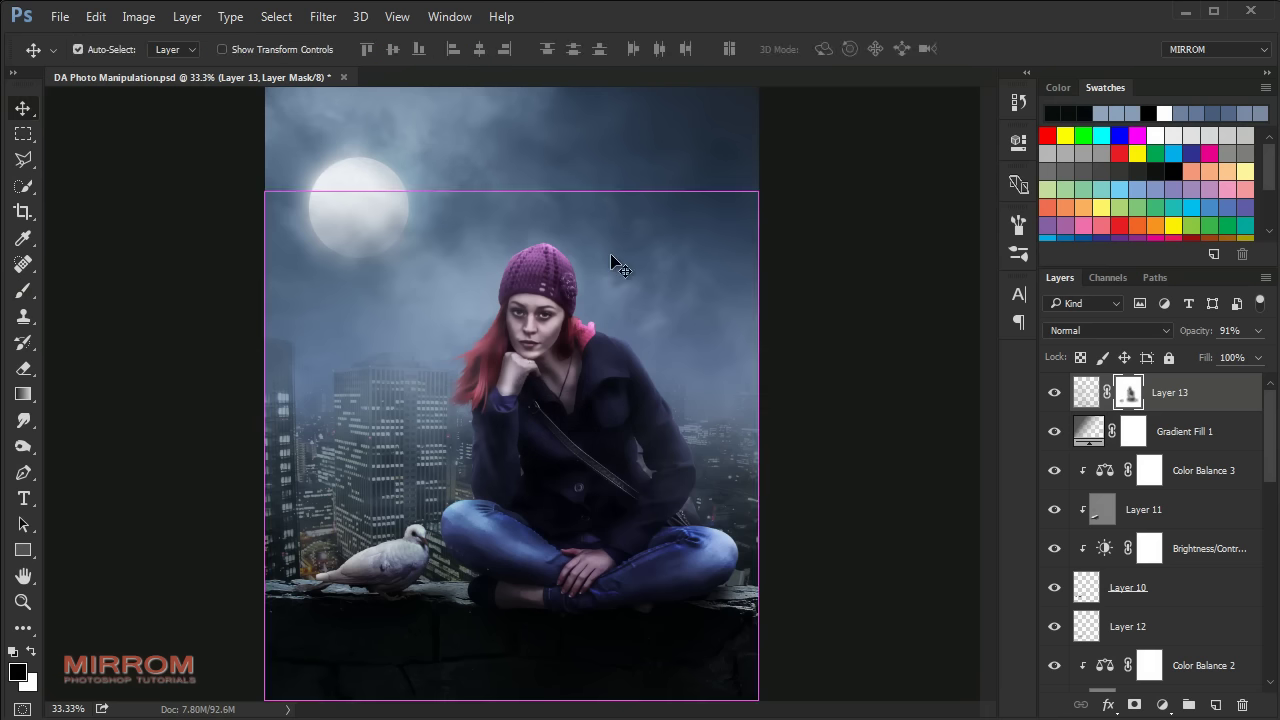
{"action": "key", "text": "ctrl+0"}
Step: Add a Gradient Fill layer and set its left stop to tan #c69c6d
{"action": "left_click", "coordinate": [1162, 704]}
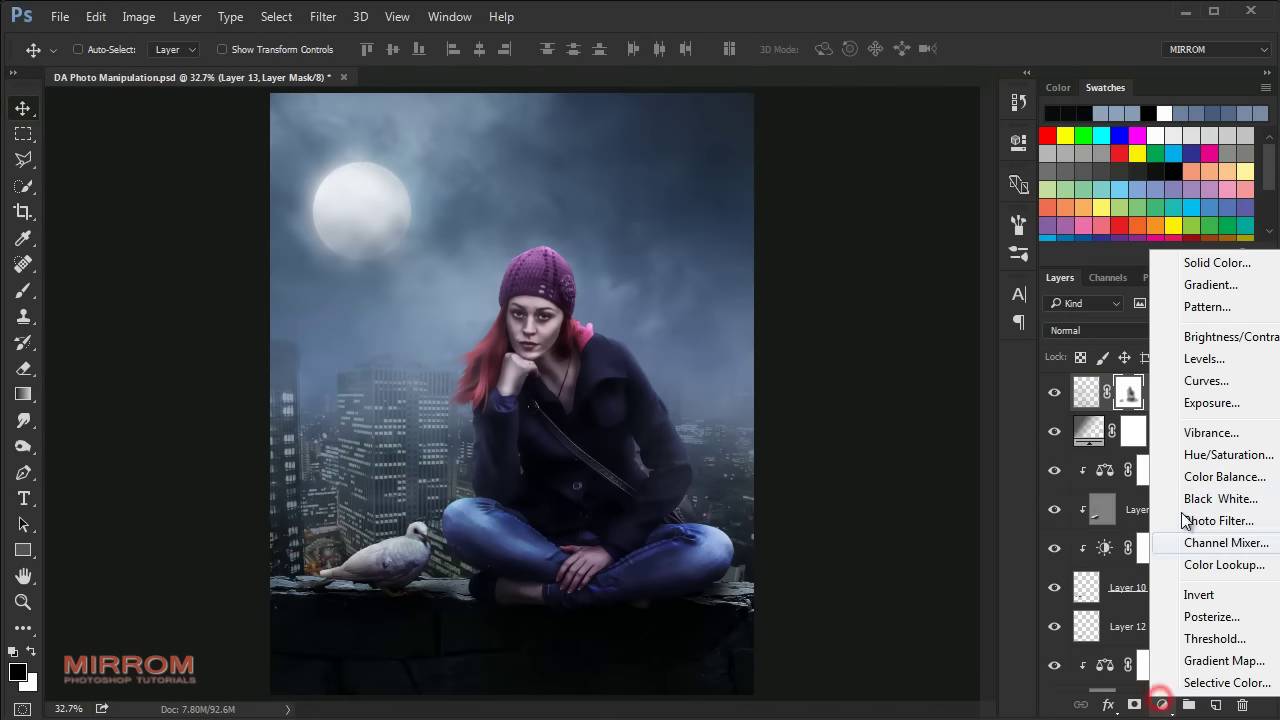
{"action": "left_click", "coordinate": [1210, 284]}
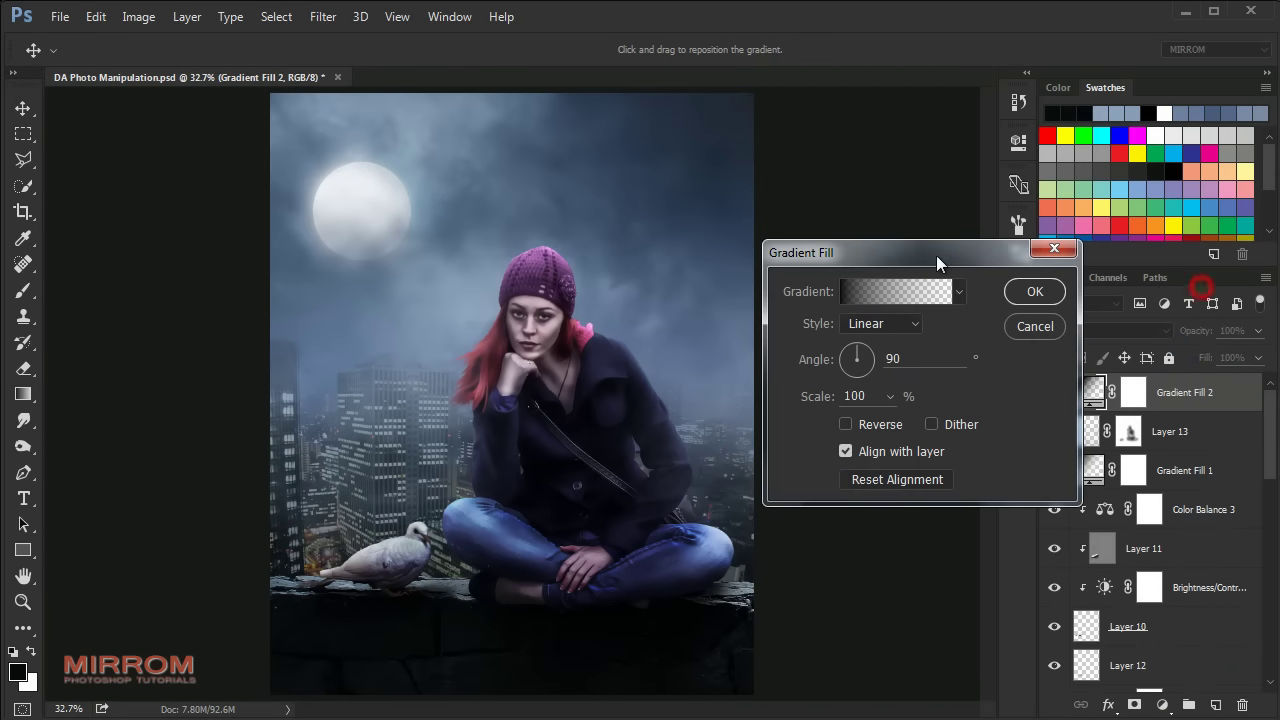
{"action": "left_click_drag", "start_coordinate": [872, 252], "coordinate": [706, 126]}
{"action": "left_click", "coordinate": [730, 164]}
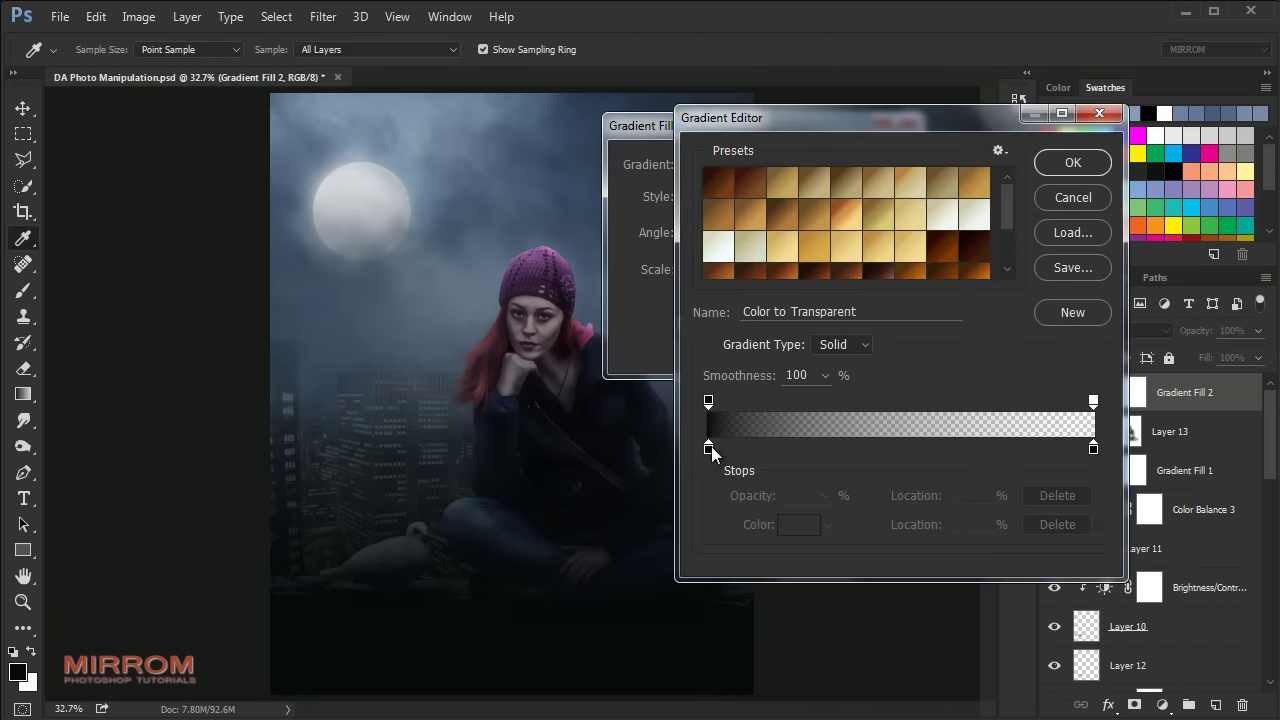
{"action": "left_click", "coordinate": [710, 447]}
{"action": "left_click", "coordinate": [795, 524]}
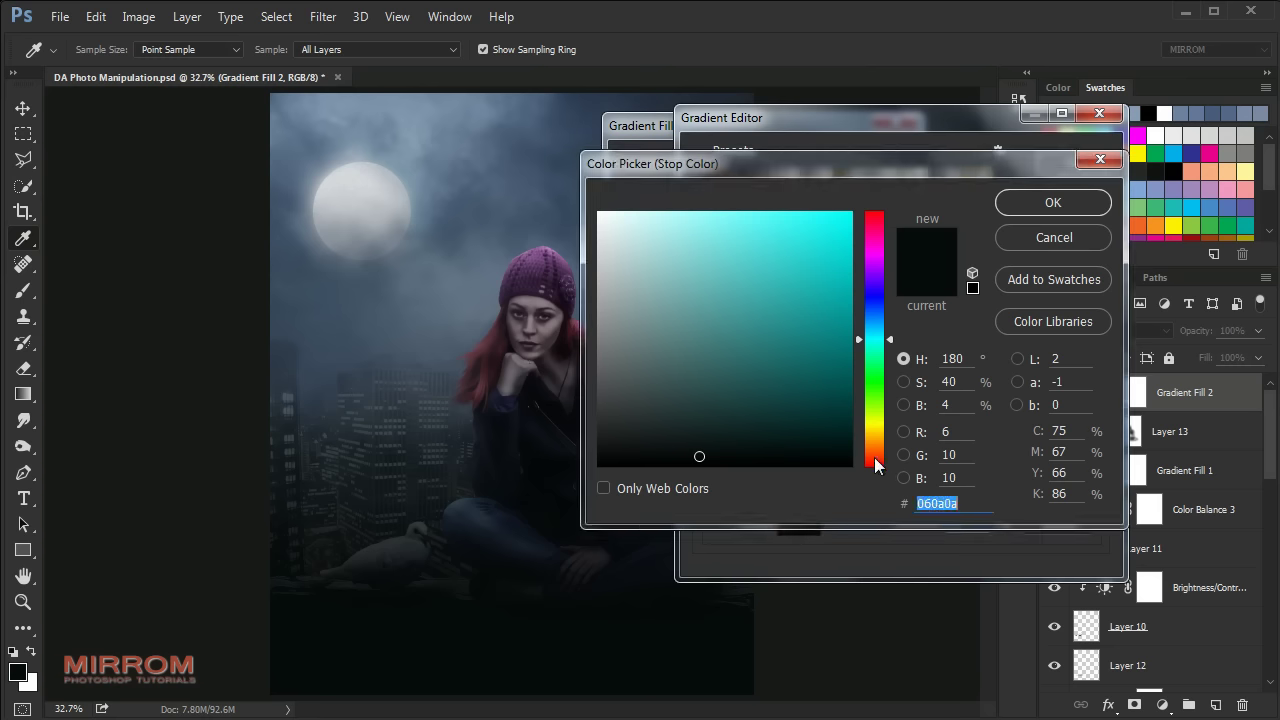
{"action": "type", "text": "c69"}
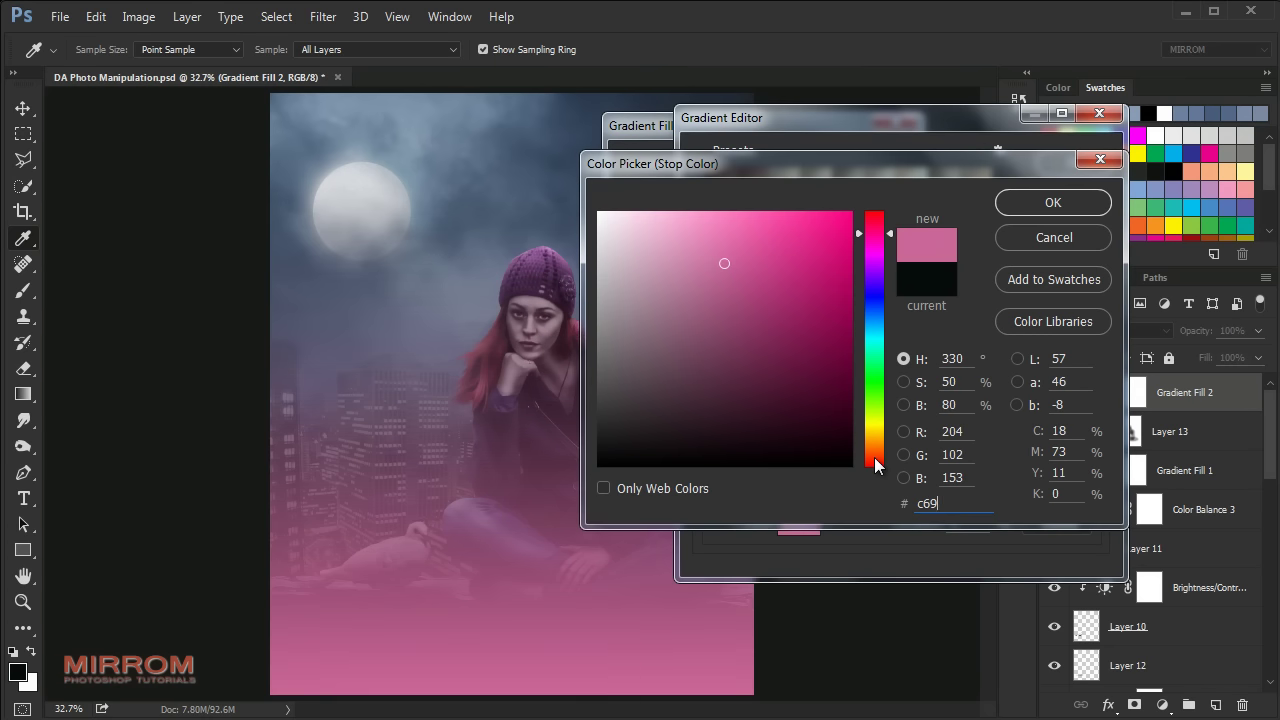
{"action": "type", "text": "c6d"}
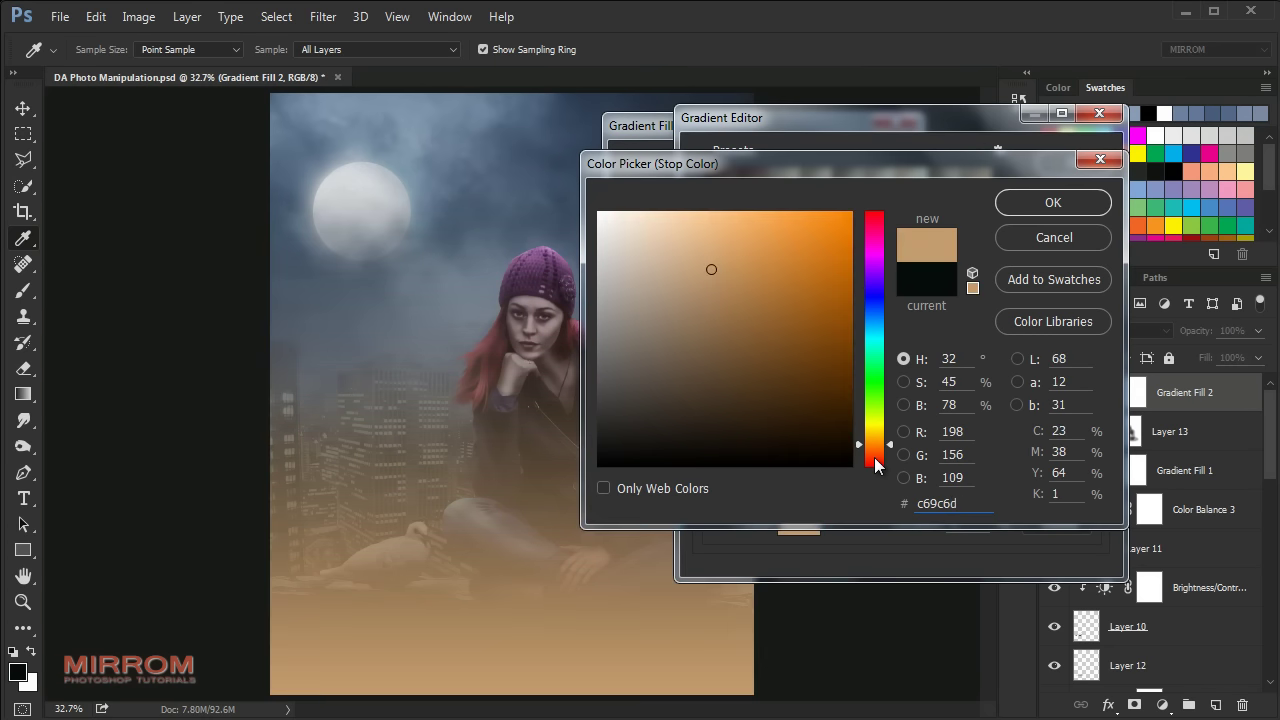
{"action": "left_click", "coordinate": [1022, 205]}
Step: Set the gradient's right stop to e99caa6 and accept the edited gradient
{"action": "left_click", "coordinate": [1091, 443]}
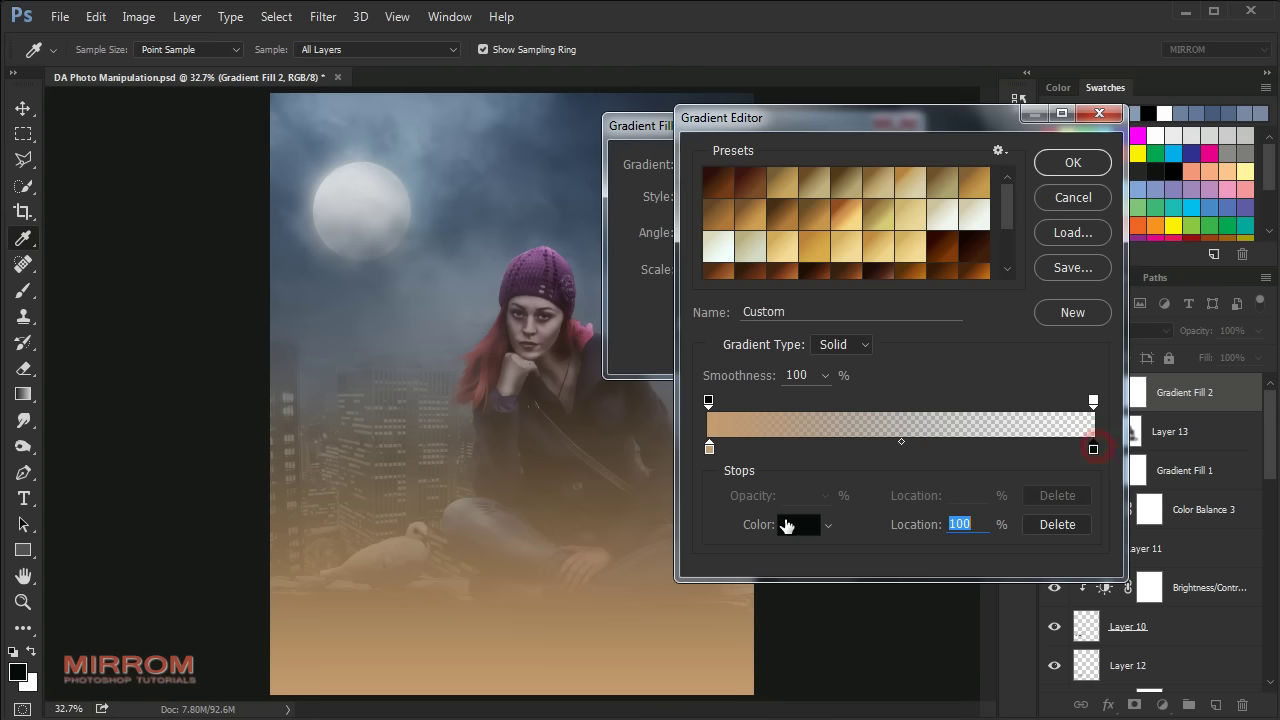
{"action": "left_click", "coordinate": [788, 521]}
{"action": "type", "text": "e"}
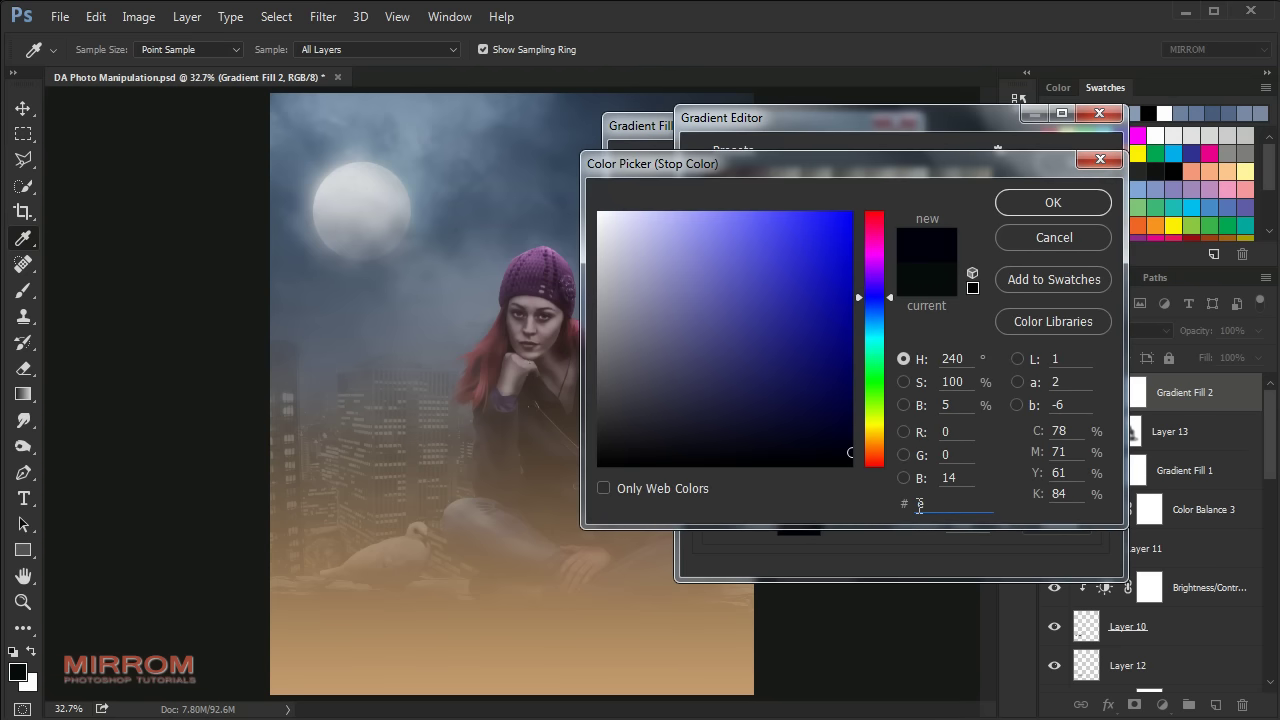
{"action": "type", "text": "99c"}
{"action": "type", "text": "aa"}
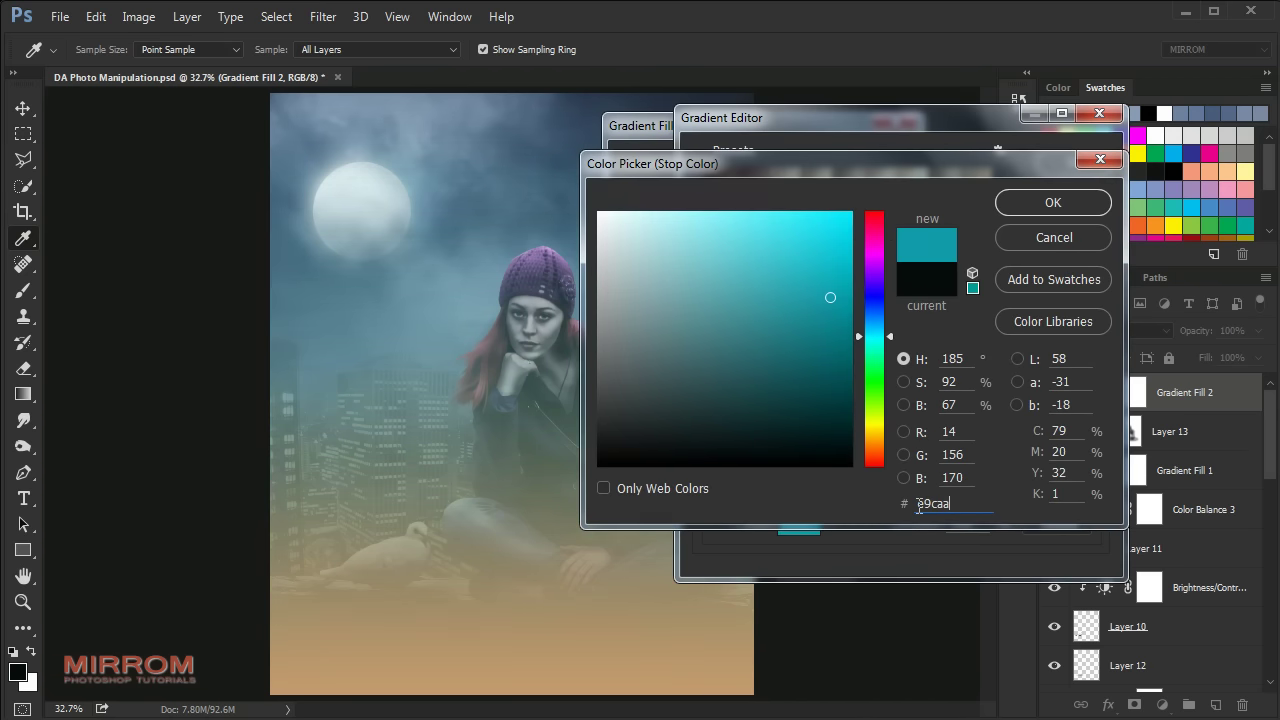
{"action": "type", "text": "6"}
{"action": "left_click", "coordinate": [1030, 202]}
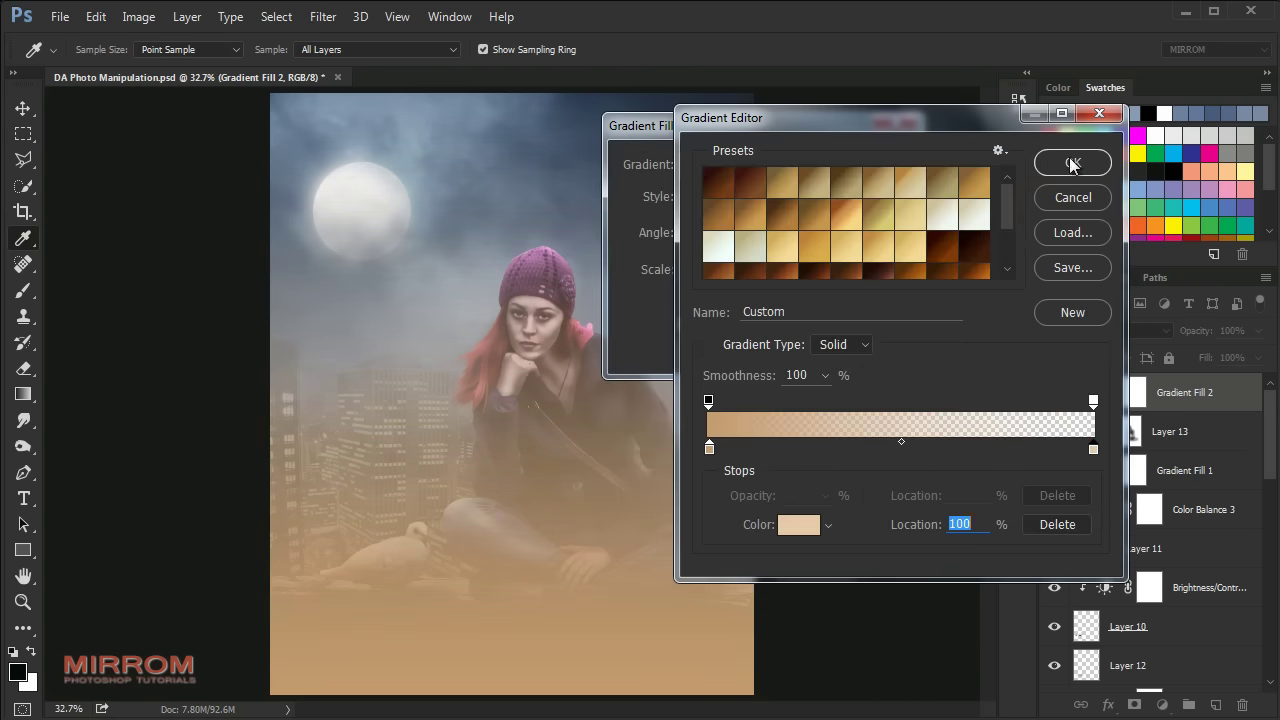
{"action": "left_click", "coordinate": [1070, 165]}
Step: Make the gradient Radial, centre it over the moon and scale it to 117%
{"action": "left_click", "coordinate": [748, 197]}
{"action": "left_click", "coordinate": [724, 226]}
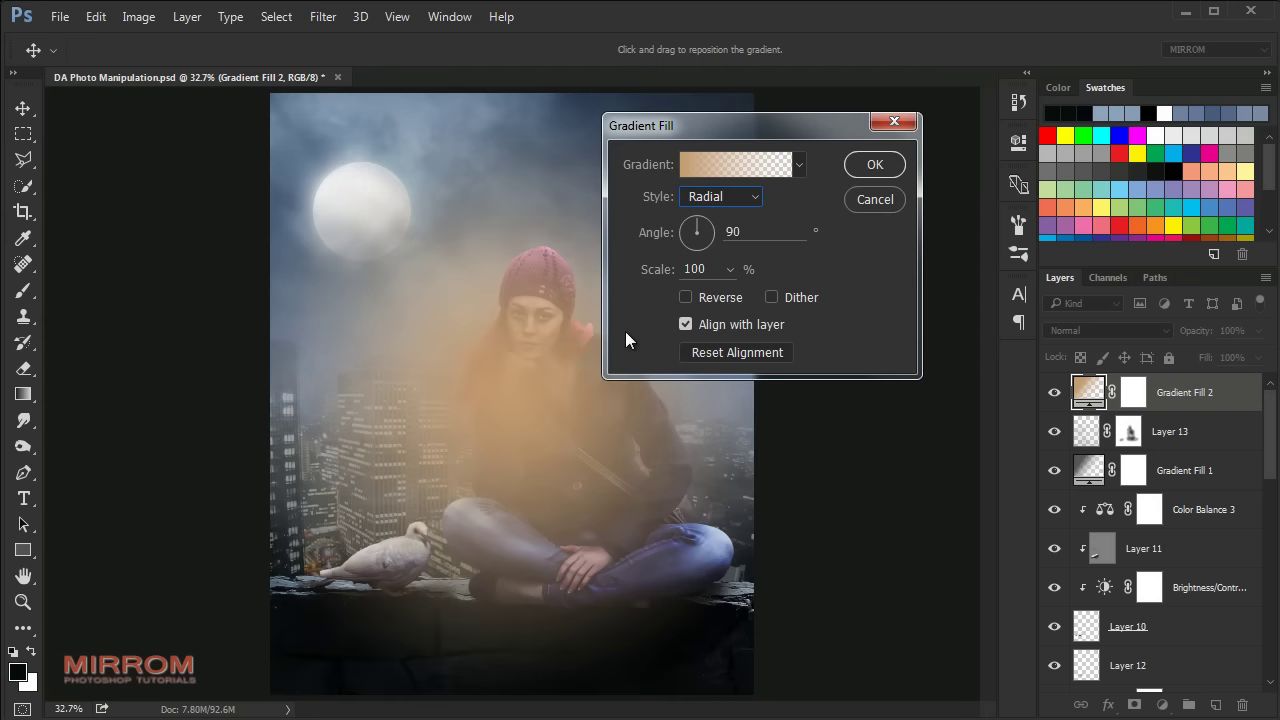
{"action": "mouse_move", "coordinate": [535, 362]}
{"action": "left_mouse_down"}
{"action": "mouse_move", "coordinate": [400, 246]}
{"action": "mouse_move", "coordinate": [386, 214]}
{"action": "left_mouse_up"}
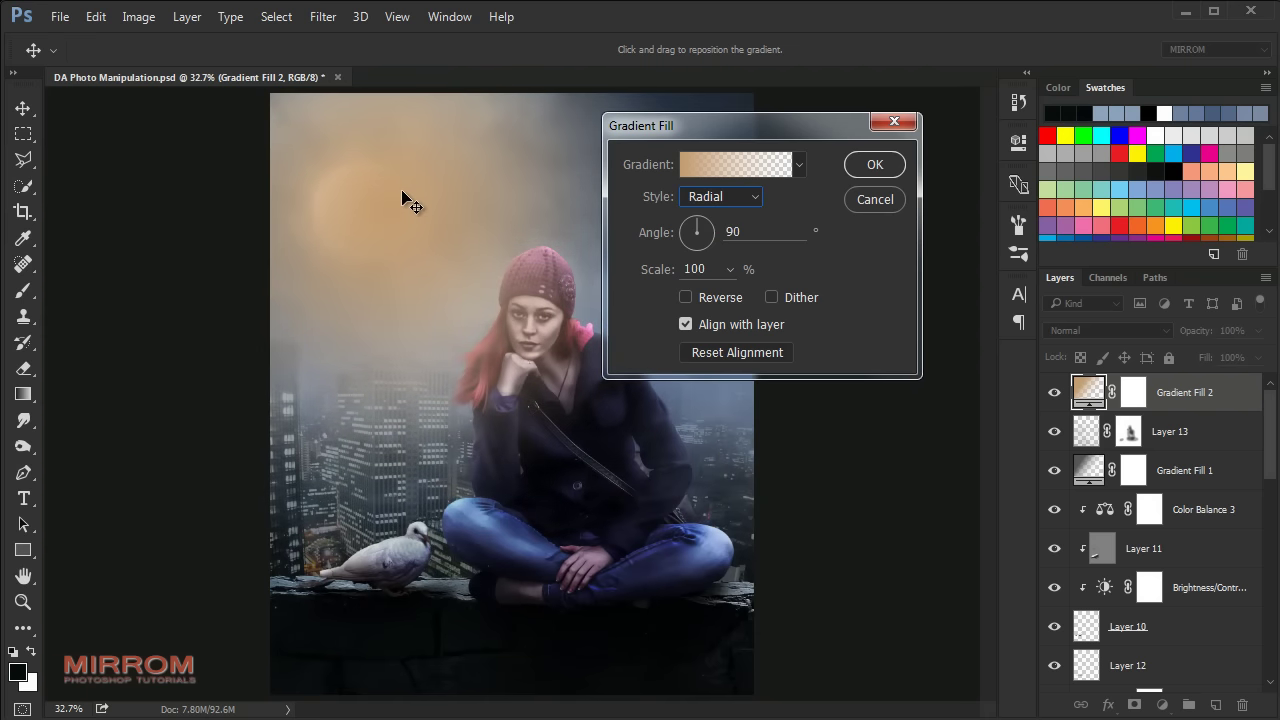
{"action": "left_click_drag", "start_coordinate": [631, 271], "coordinate": [672, 280]}
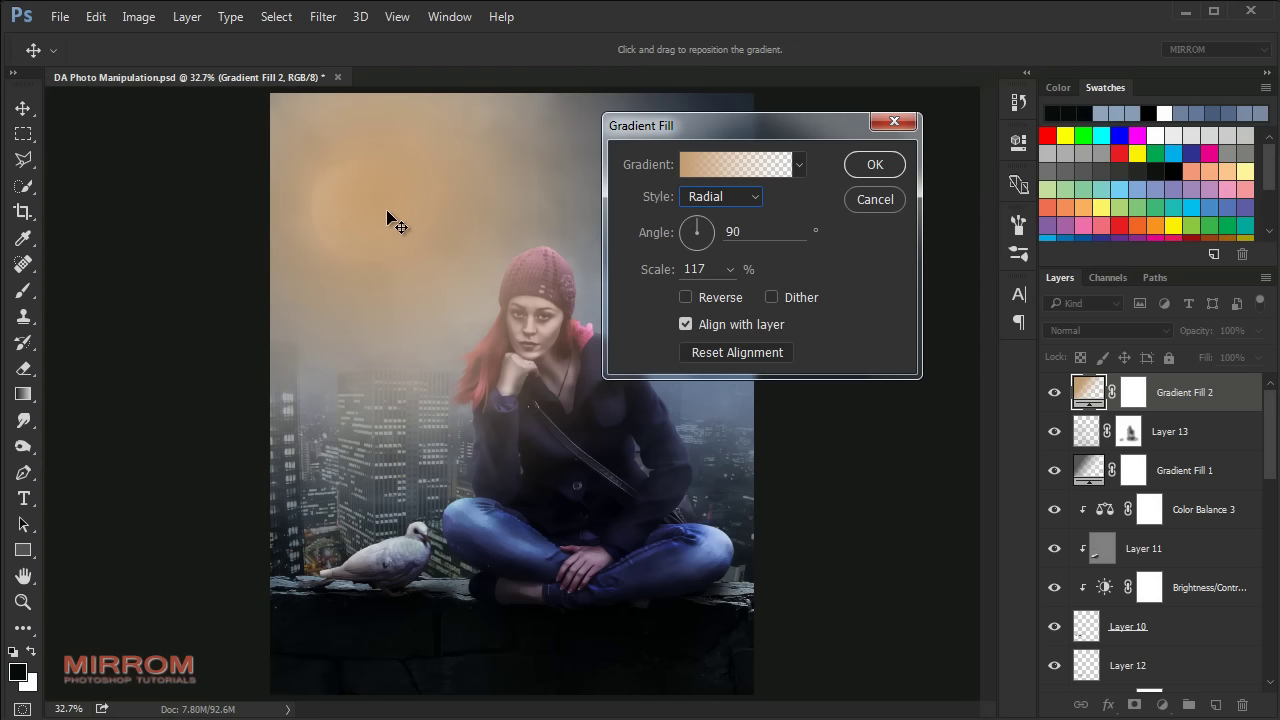
Step: Confirm the gradient fill and blend Gradient Fill 2 in Soft Light
{"action": "left_click", "coordinate": [900, 164]}
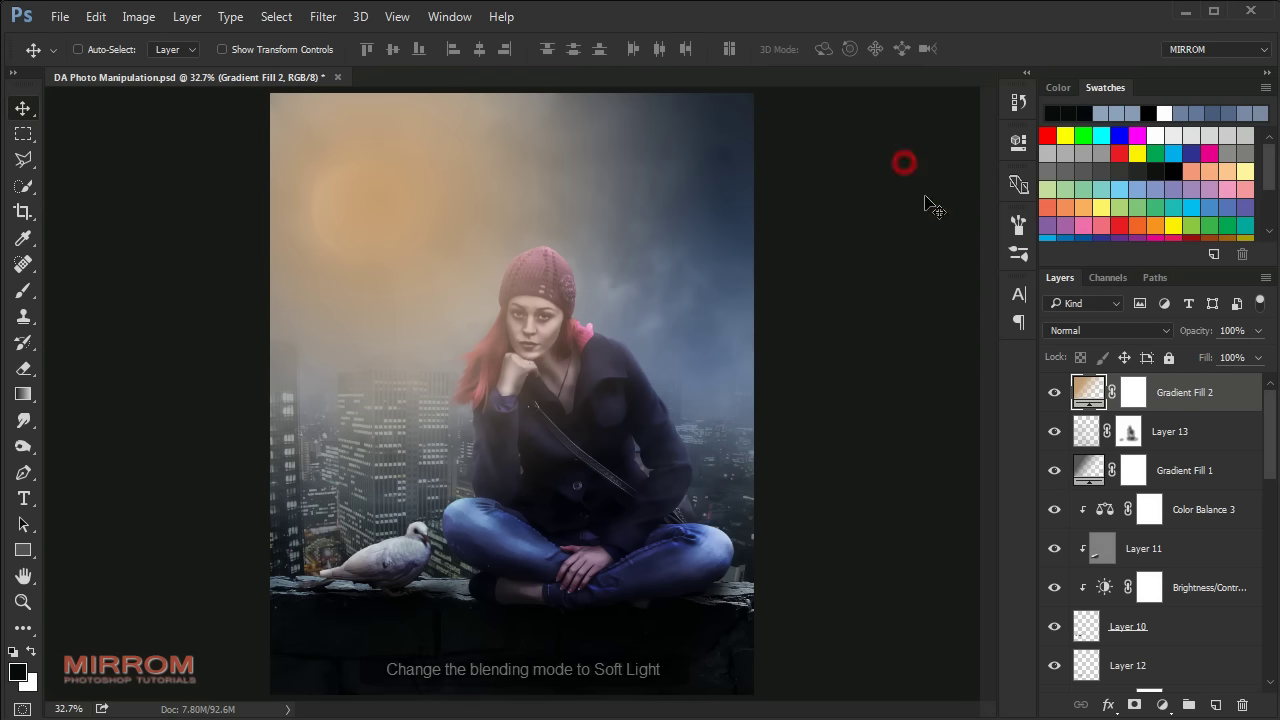
{"action": "left_click", "coordinate": [1103, 330]}
{"action": "left_click", "coordinate": [1088, 228]}
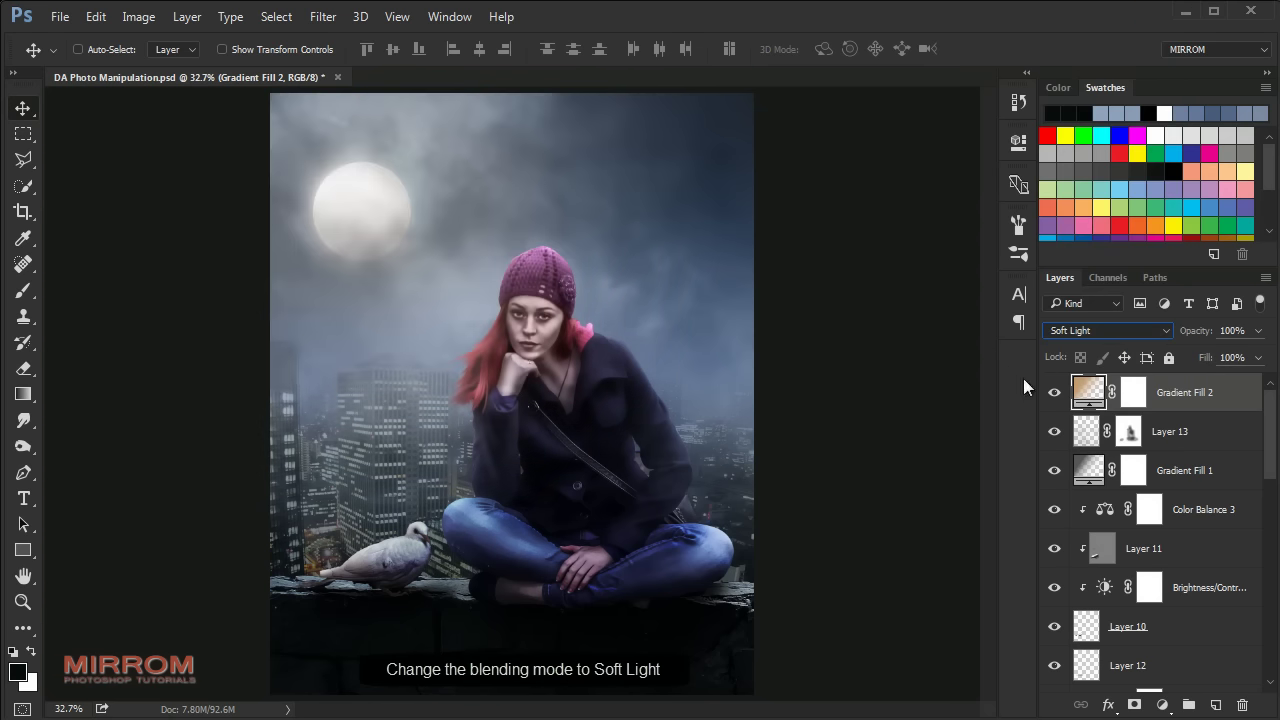
{"action": "left_click", "coordinate": [1054, 394]}
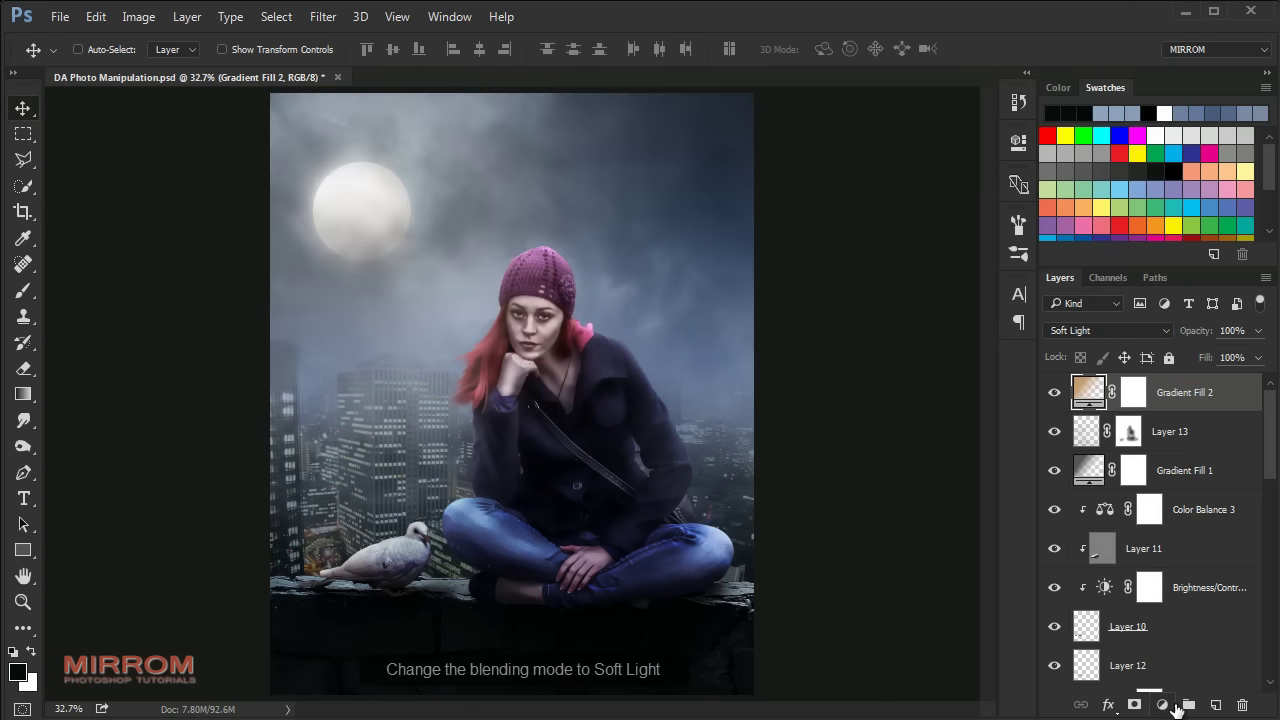
Step: Add a Color Lookup adjustment layer using the Soft_Warming.look 3DLUT file
{"action": "left_click", "coordinate": [1162, 705]}
{"action": "left_click", "coordinate": [1200, 572]}
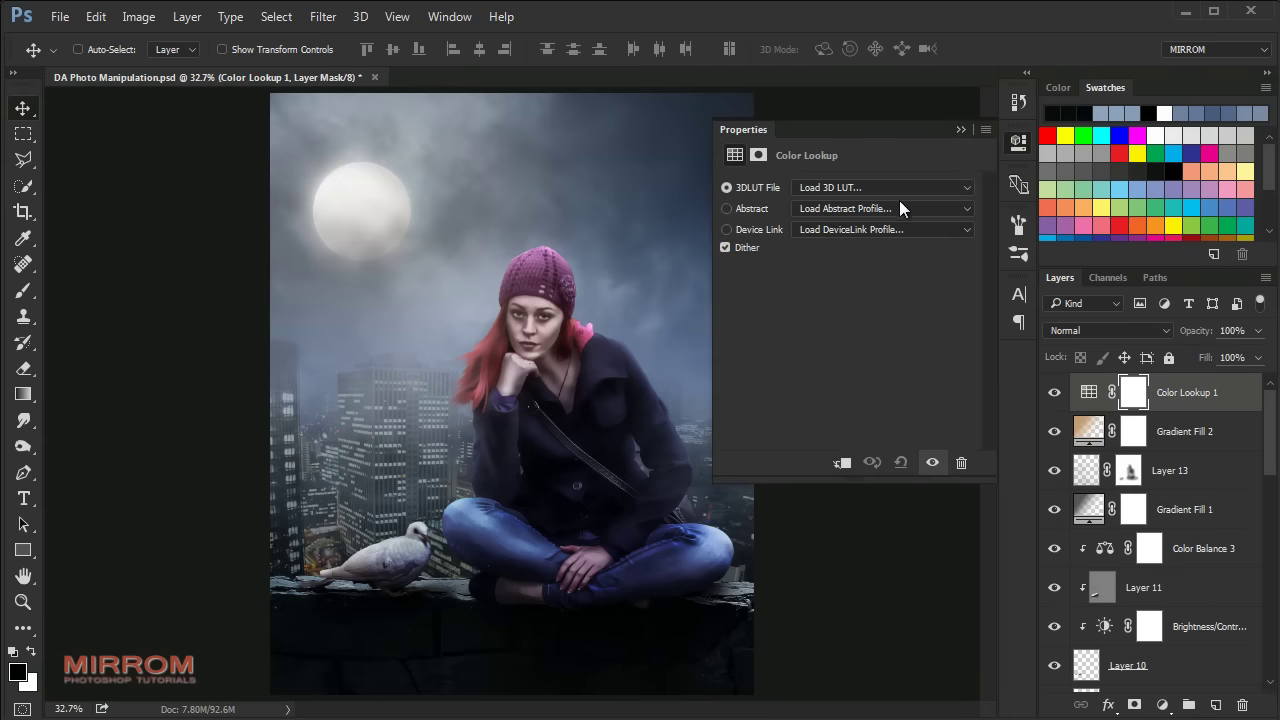
{"action": "left_click", "coordinate": [899, 188]}
{"action": "scroll", "coordinate": [908, 680], "scroll_direction": "down", "scroll_amount": 1}
{"action": "left_click", "coordinate": [908, 680]}
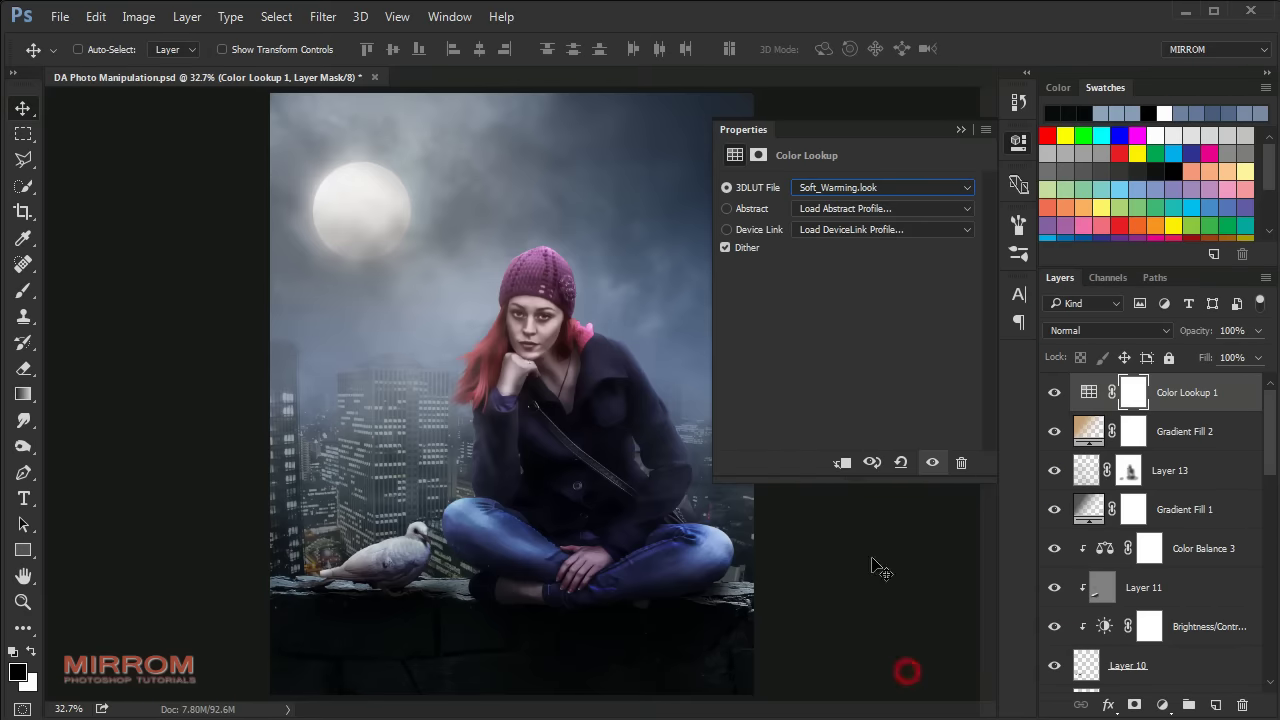
{"action": "left_click", "coordinate": [960, 129]}
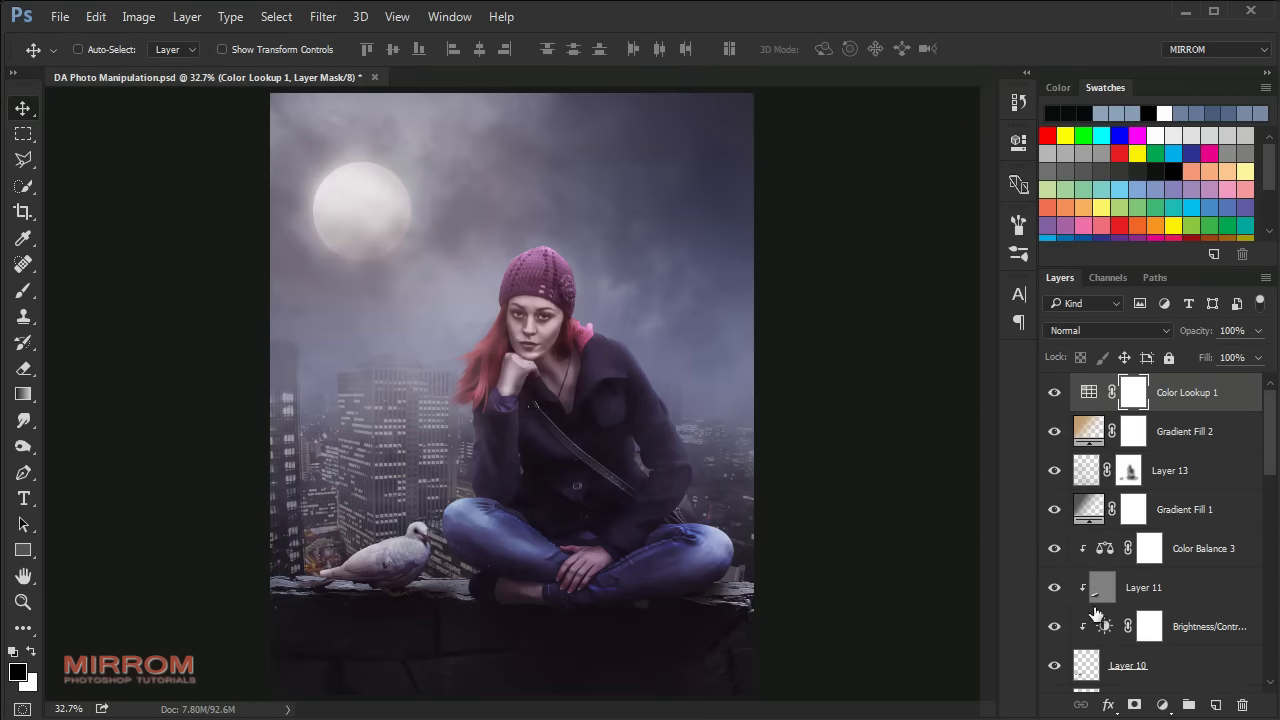
{"action": "left_click", "coordinate": [1162, 705]}
Step: Add Curves 2, pulling the Red top point left and raising the Blue midpoint slightly
{"action": "left_click", "coordinate": [1203, 400]}
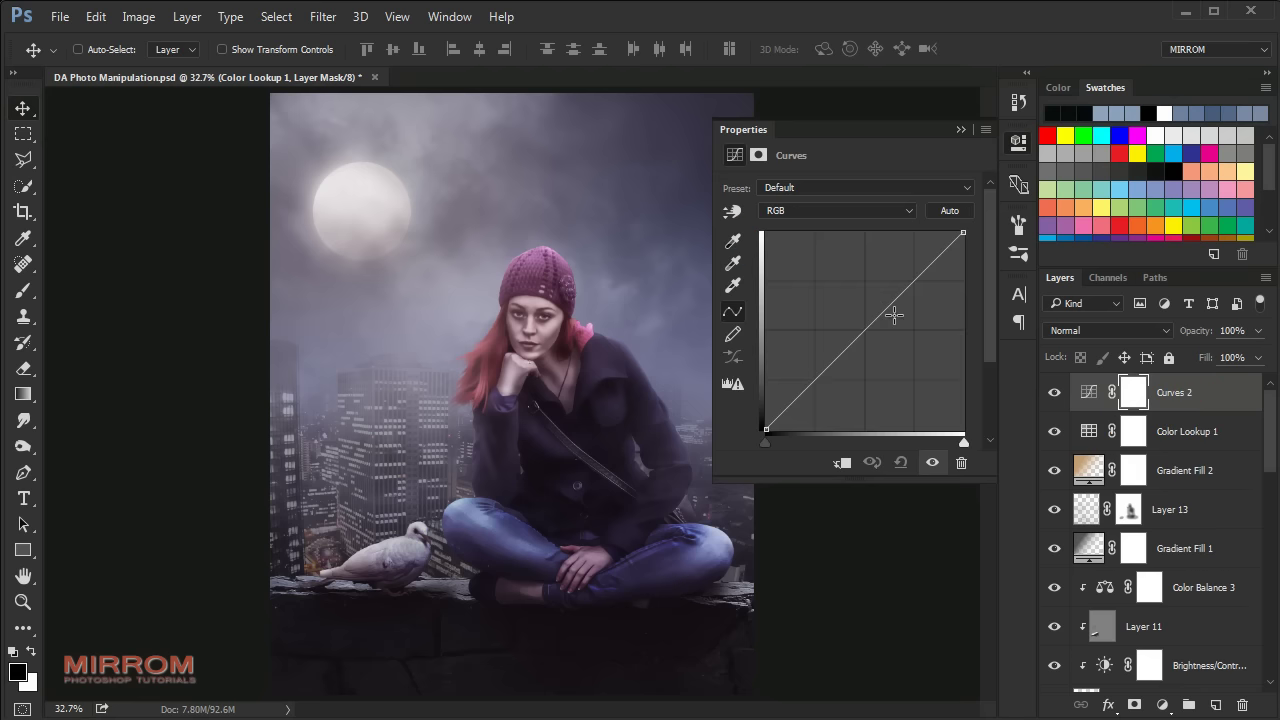
{"action": "left_click", "coordinate": [833, 212]}
{"action": "left_click", "coordinate": [818, 240]}
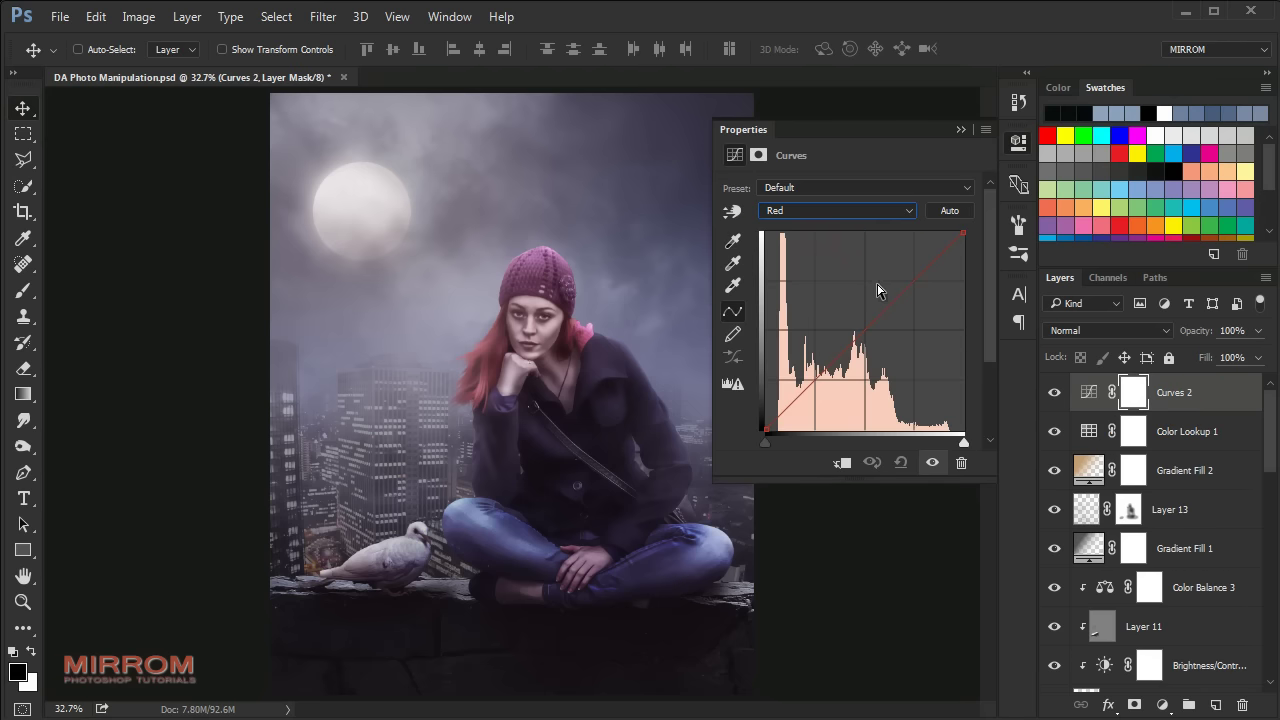
{"action": "left_click_drag", "start_coordinate": [966, 237], "coordinate": [933, 233]}
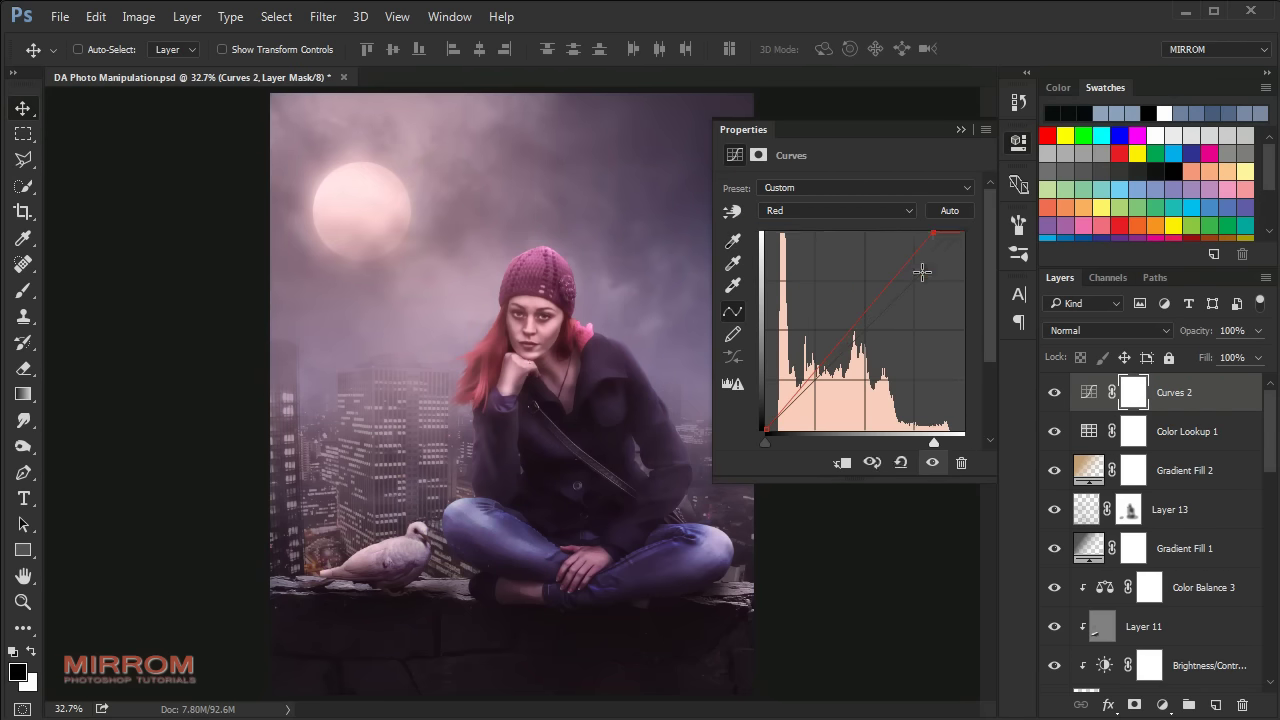
{"action": "left_click", "coordinate": [878, 210]}
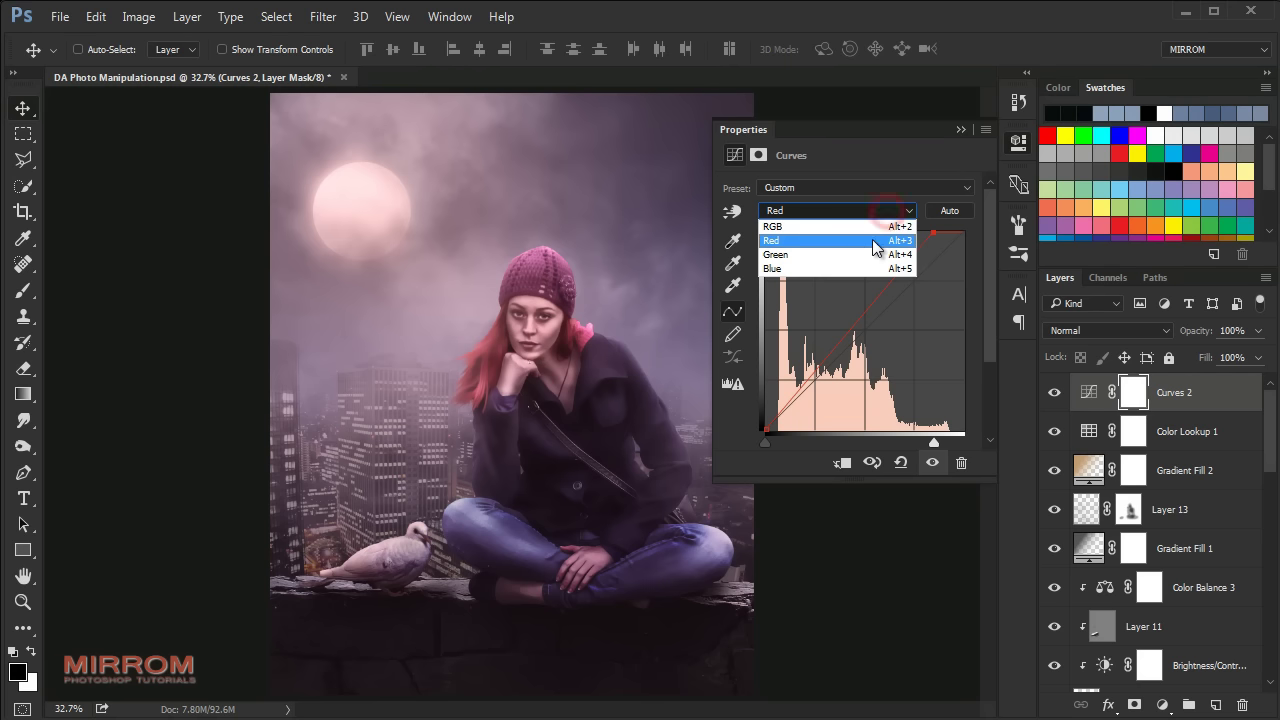
{"action": "left_click", "coordinate": [840, 268]}
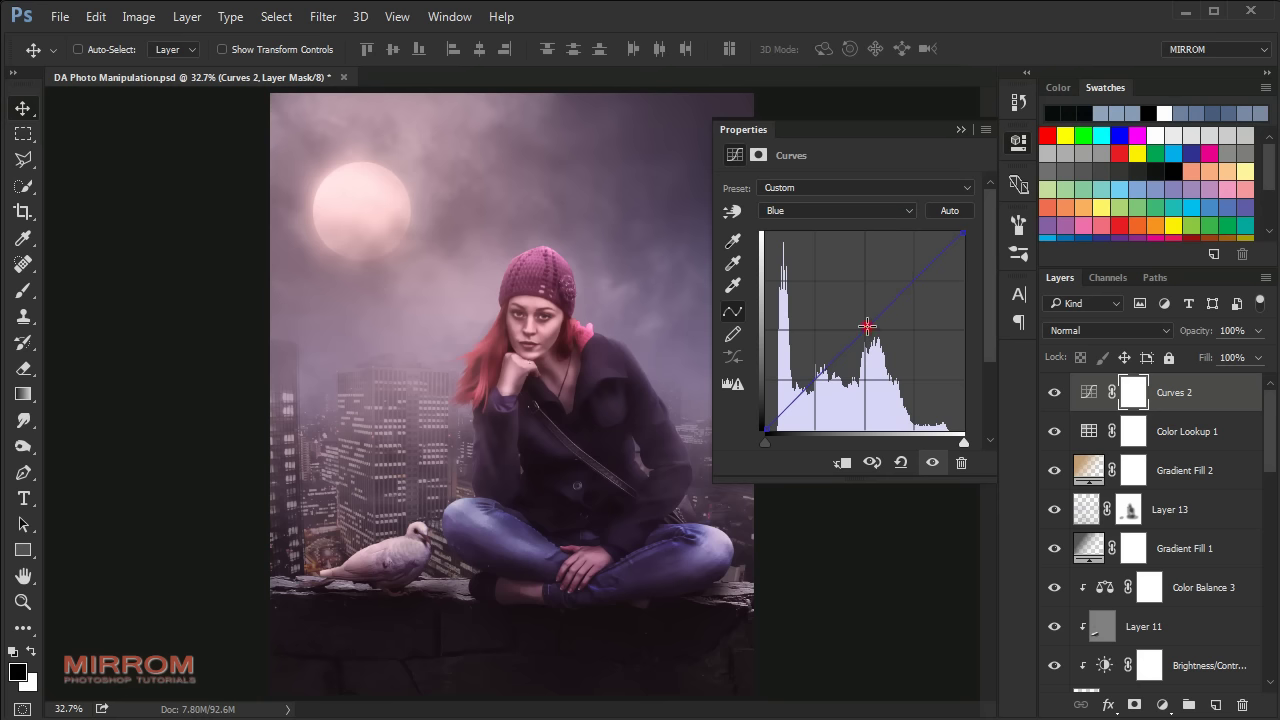
{"action": "left_click_drag", "start_coordinate": [867, 325], "coordinate": [866, 319]}
{"action": "left_click", "coordinate": [960, 131]}
Step: On a new Layer 14, paint near-black with the 180 textured brush at 100% opacity
{"action": "left_click", "coordinate": [1212, 704]}
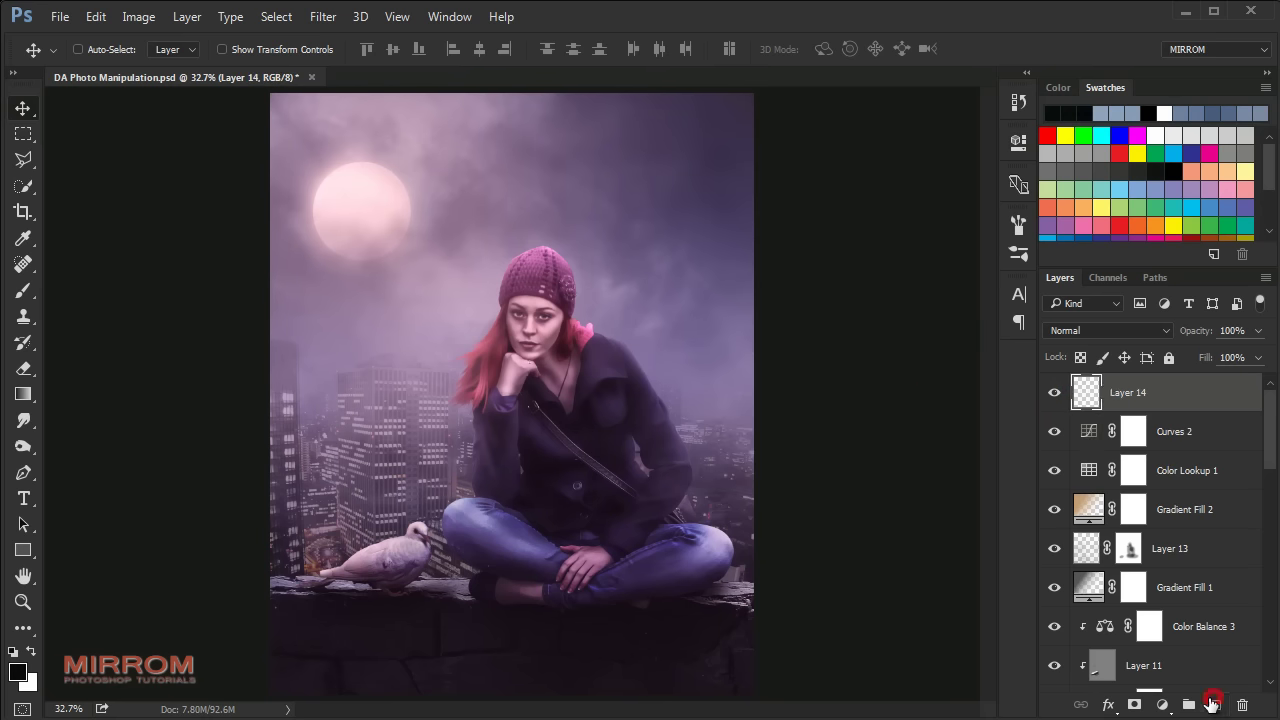
{"action": "left_click", "coordinate": [18, 673]}
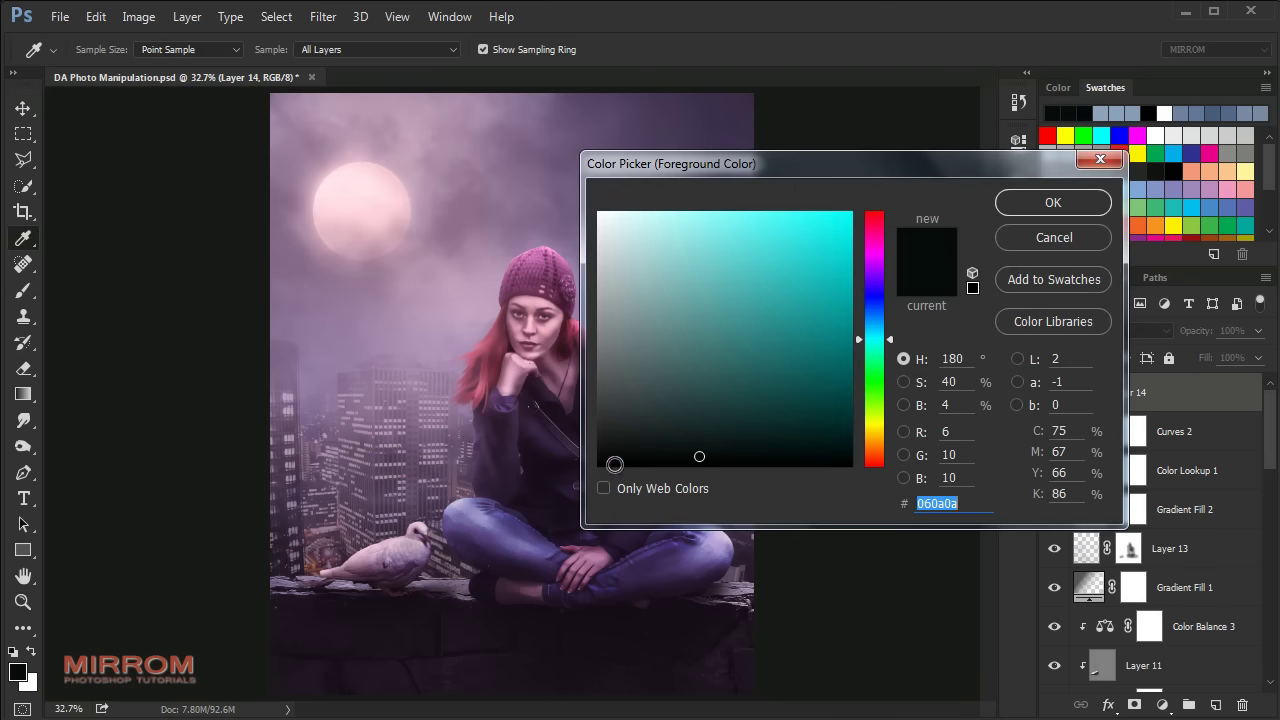
{"action": "left_click", "coordinate": [1053, 202]}
{"action": "key", "text": "b"}
{"action": "right_click", "coordinate": [635, 243]}
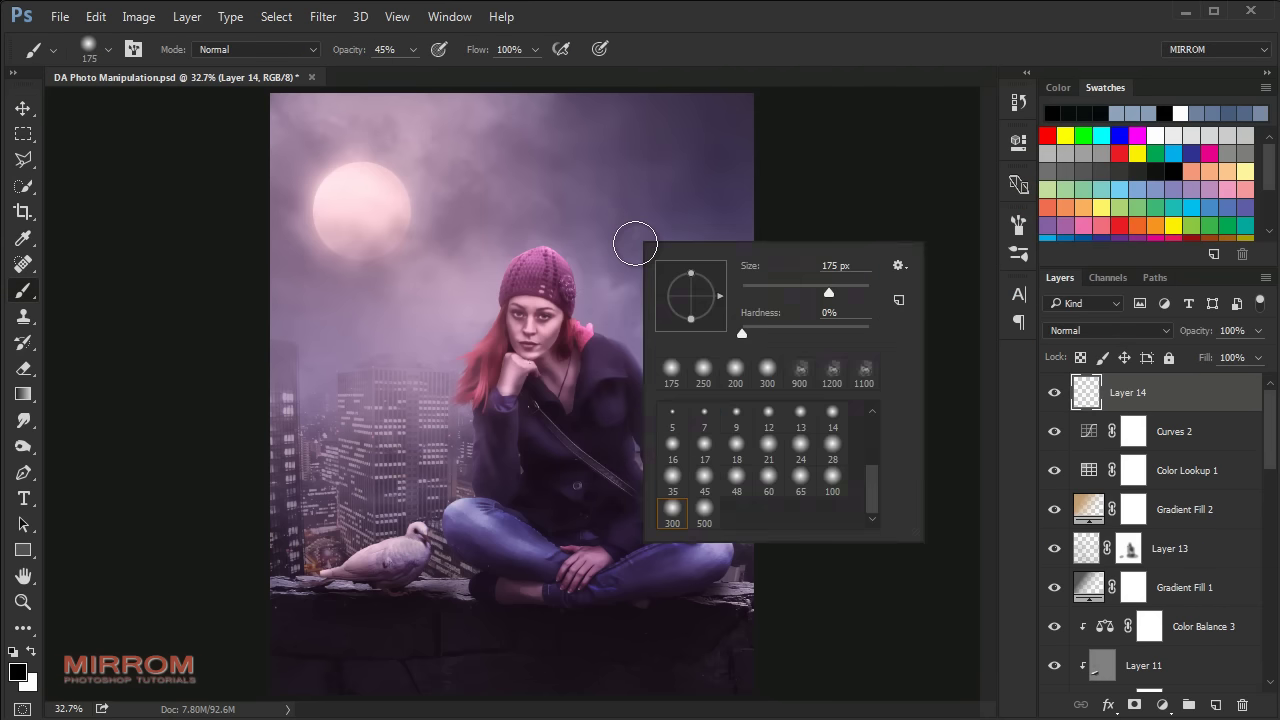
{"action": "scroll", "coordinate": [700, 460], "scroll_direction": "up", "scroll_amount": 3}
{"action": "left_click", "coordinate": [668, 415]}
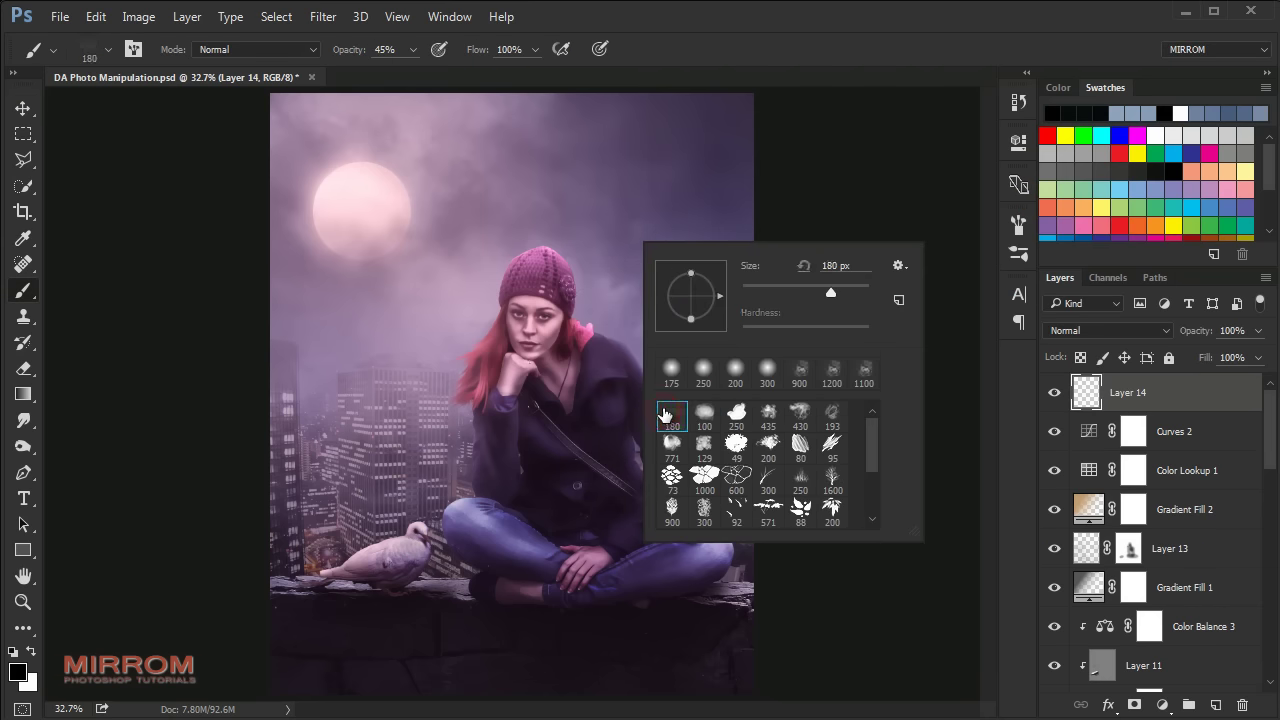
{"action": "key", "text": "Return"}
{"action": "key", "text": "0"}
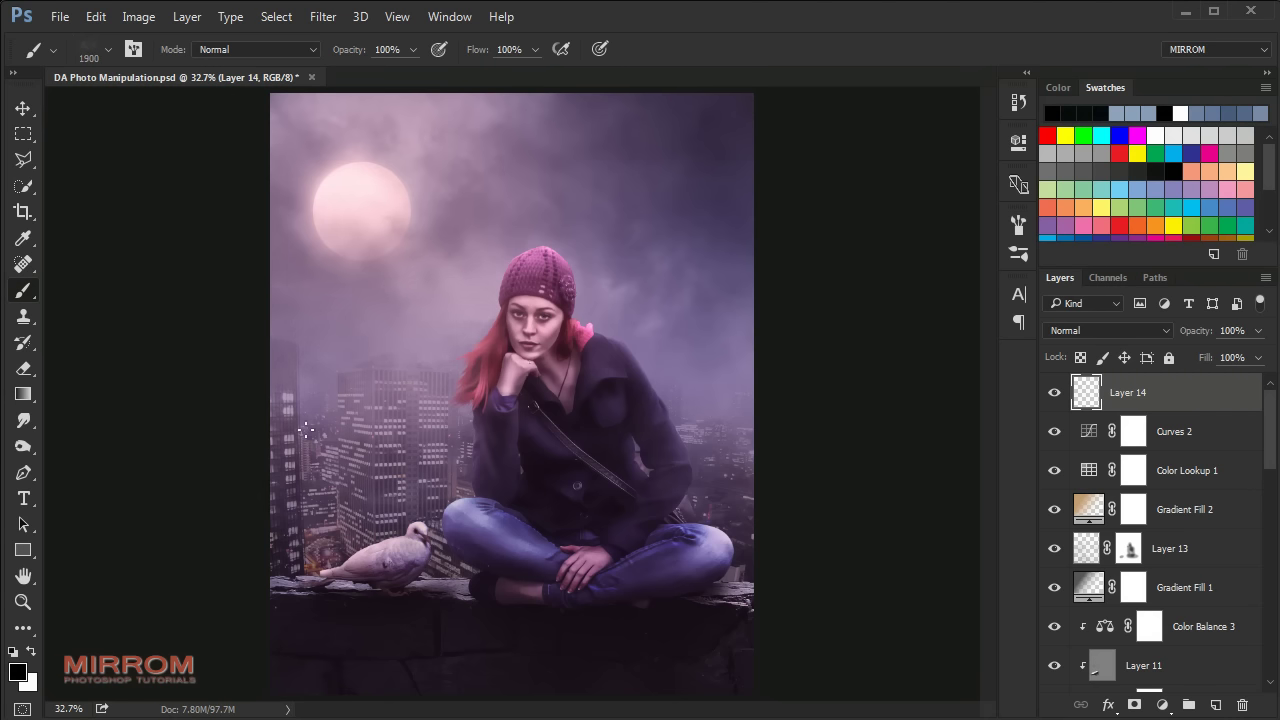
{"action": "key", "text": "ctrl+minus"}
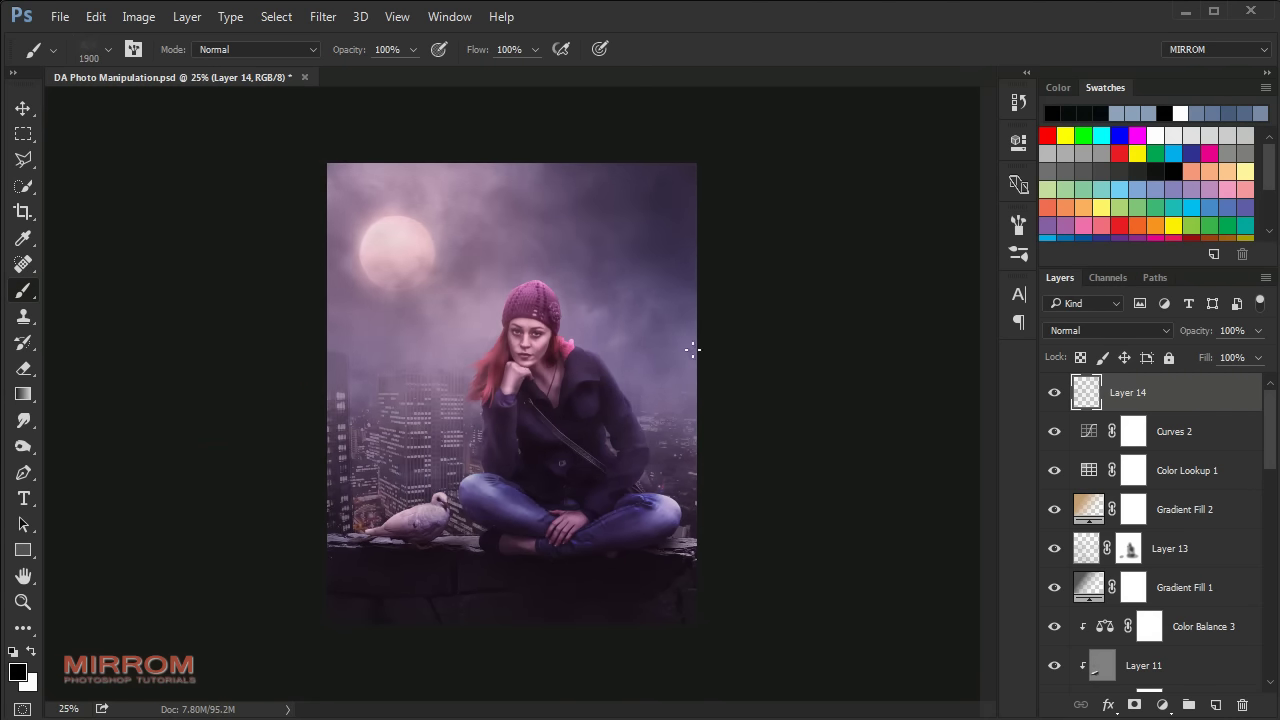
{"action": "key", "text": "v"}
Step: Blend Layer 14 in Multiply at 86% opacity
{"action": "left_click", "coordinate": [1101, 336]}
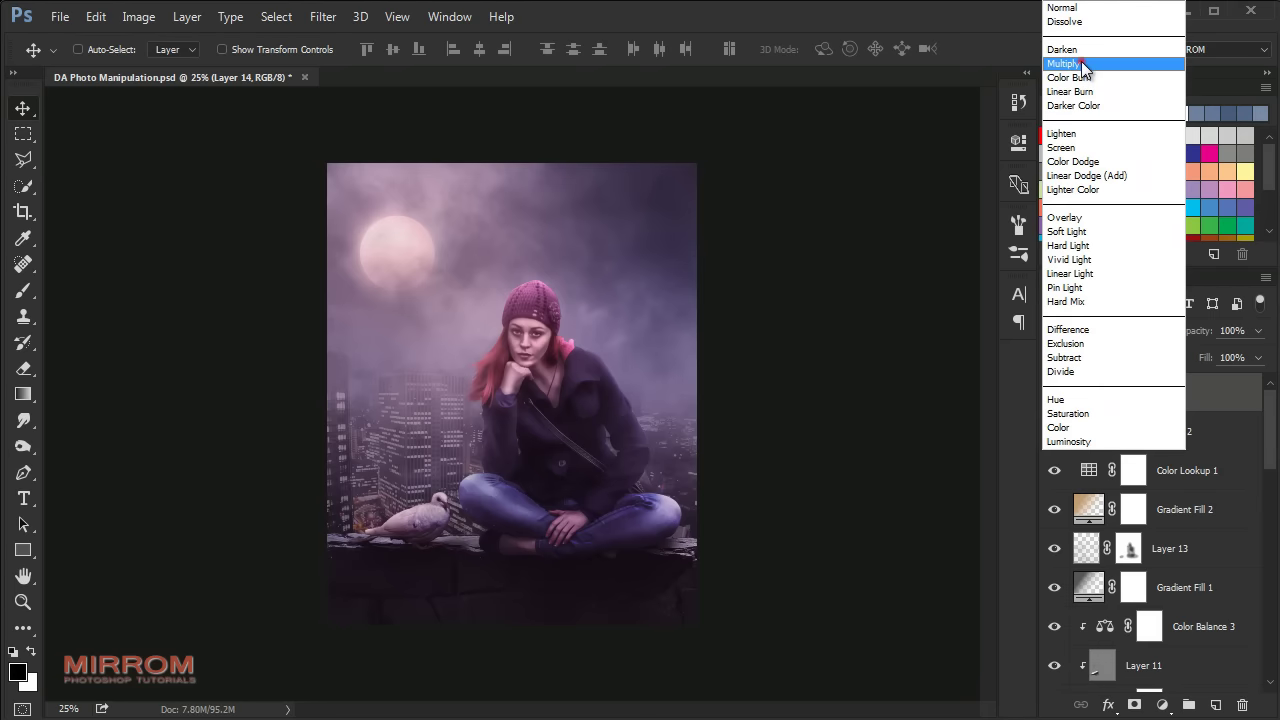
{"action": "left_click", "coordinate": [1100, 62]}
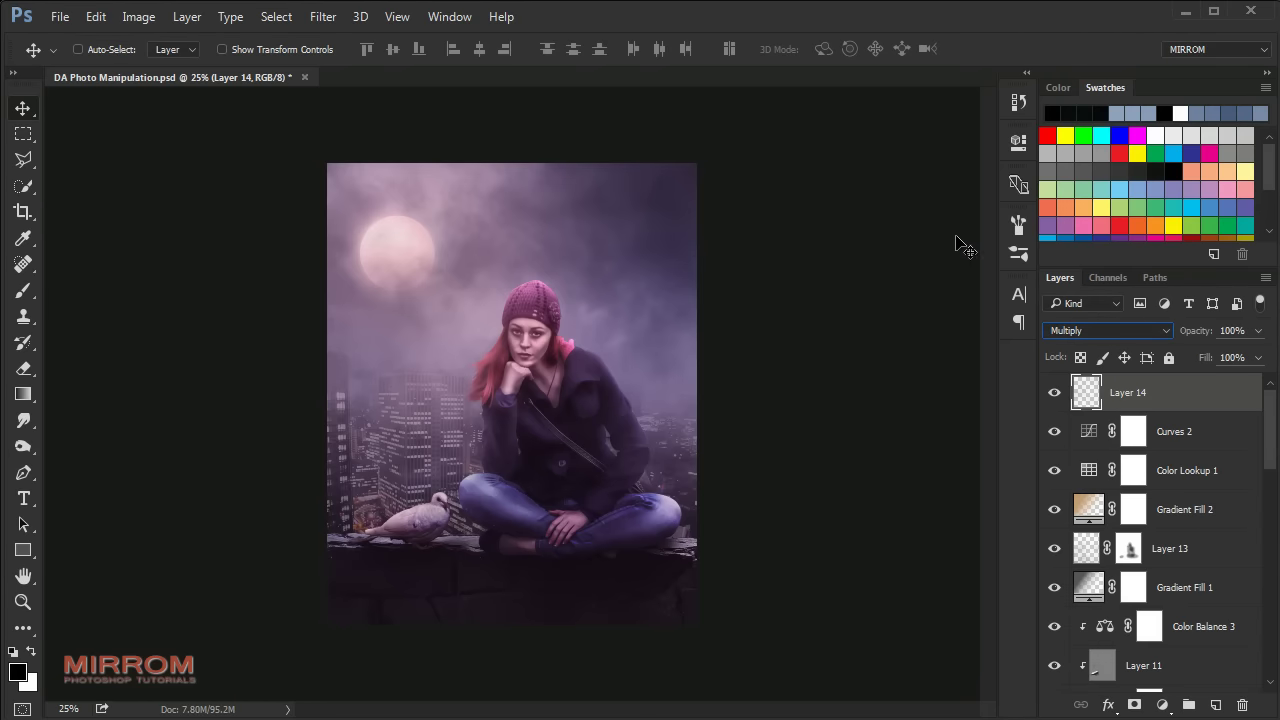
{"action": "left_click", "coordinate": [1258, 330]}
{"action": "left_click_drag", "start_coordinate": [1260, 355], "coordinate": [1235, 356]}
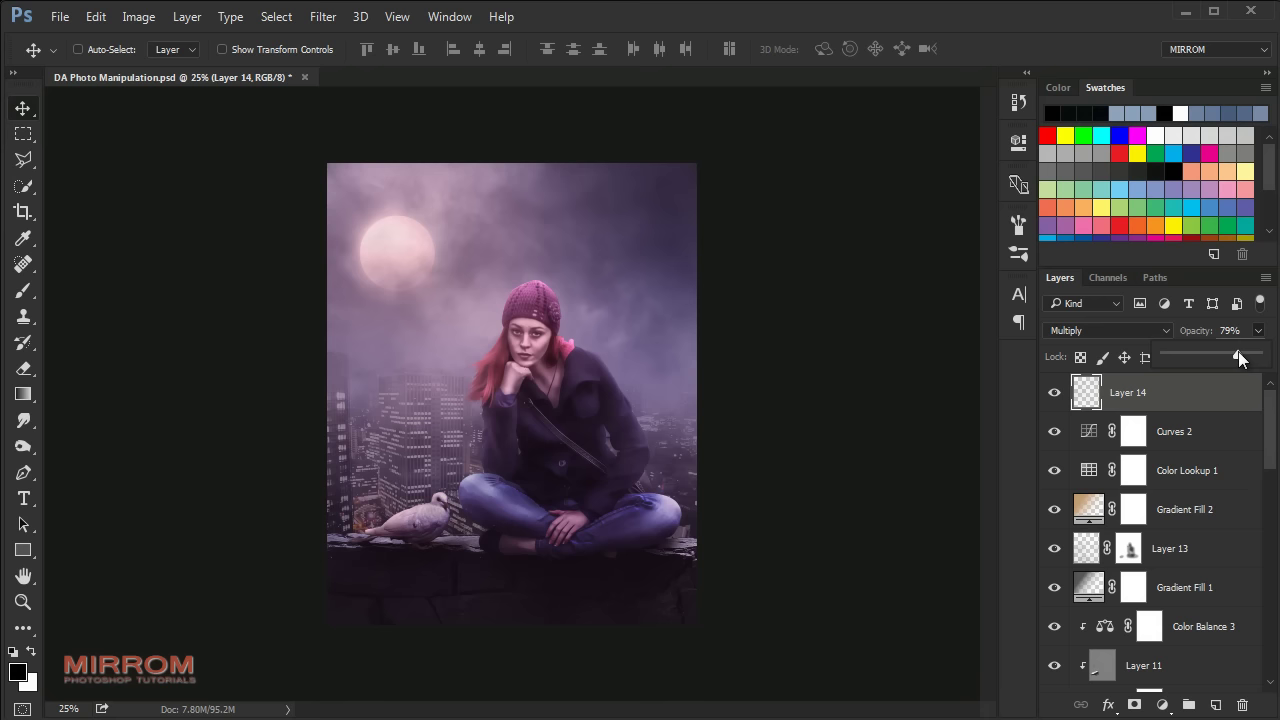
{"action": "left_click", "coordinate": [1198, 404]}
{"action": "left_click_drag", "start_coordinate": [1198, 330], "coordinate": [1206, 342]}
Step: Add a layer mask to Layer 14 and load the 430 cloud brush
{"action": "left_click", "coordinate": [1134, 705]}
{"action": "key", "text": "b"}
{"action": "right_click", "coordinate": [566, 312]}
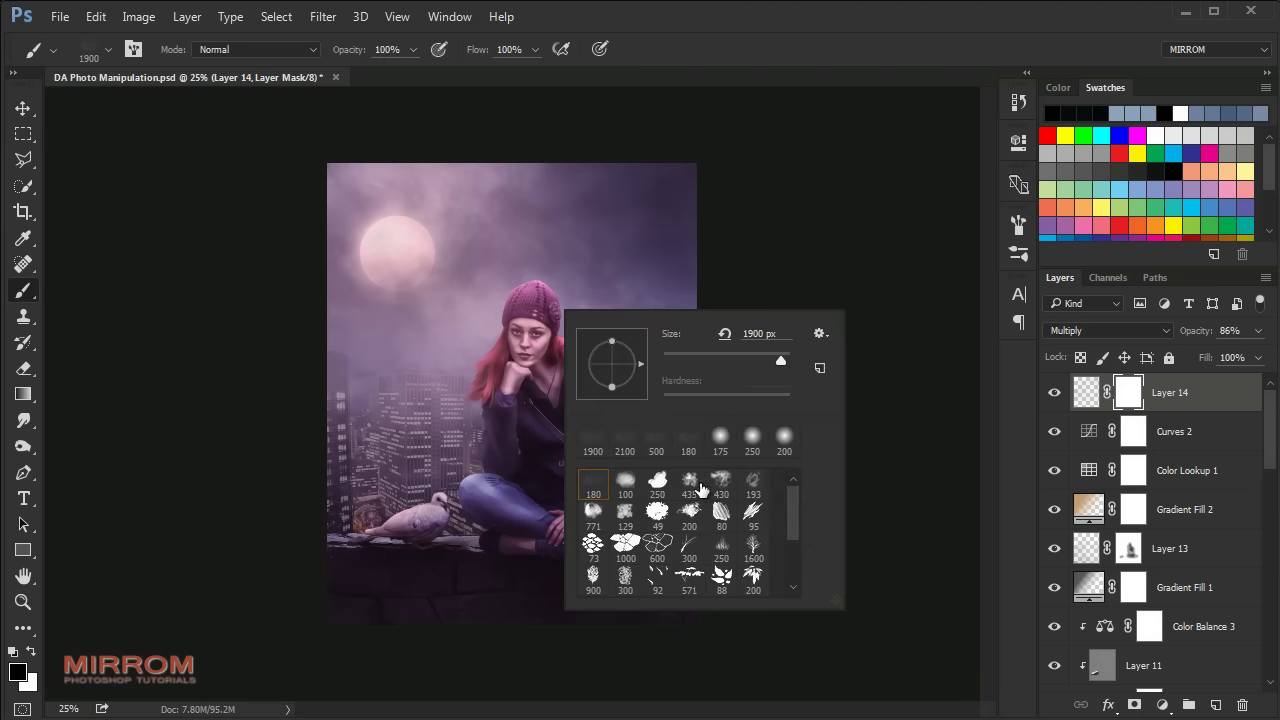
{"action": "left_click", "coordinate": [721, 482]}
{"action": "left_click", "coordinate": [821, 249]}
Step: Mask the darkening off the moon and the woman's head and chest
{"action": "left_click_drag", "start_coordinate": [652, 292], "coordinate": [240, 210]}
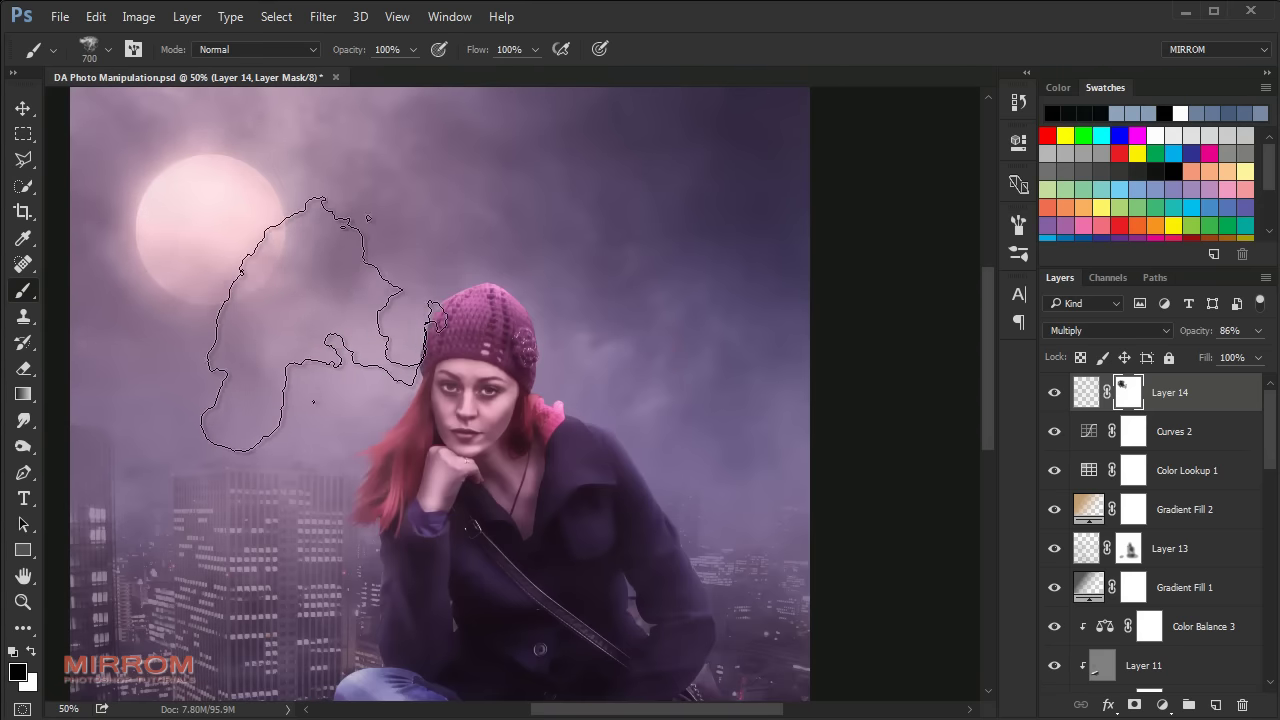
{"action": "left_click", "coordinate": [349, 363]}
{"action": "left_click", "coordinate": [470, 375]}
{"action": "scroll", "coordinate": [470, 375], "scroll_direction": "down", "scroll_amount": 3}
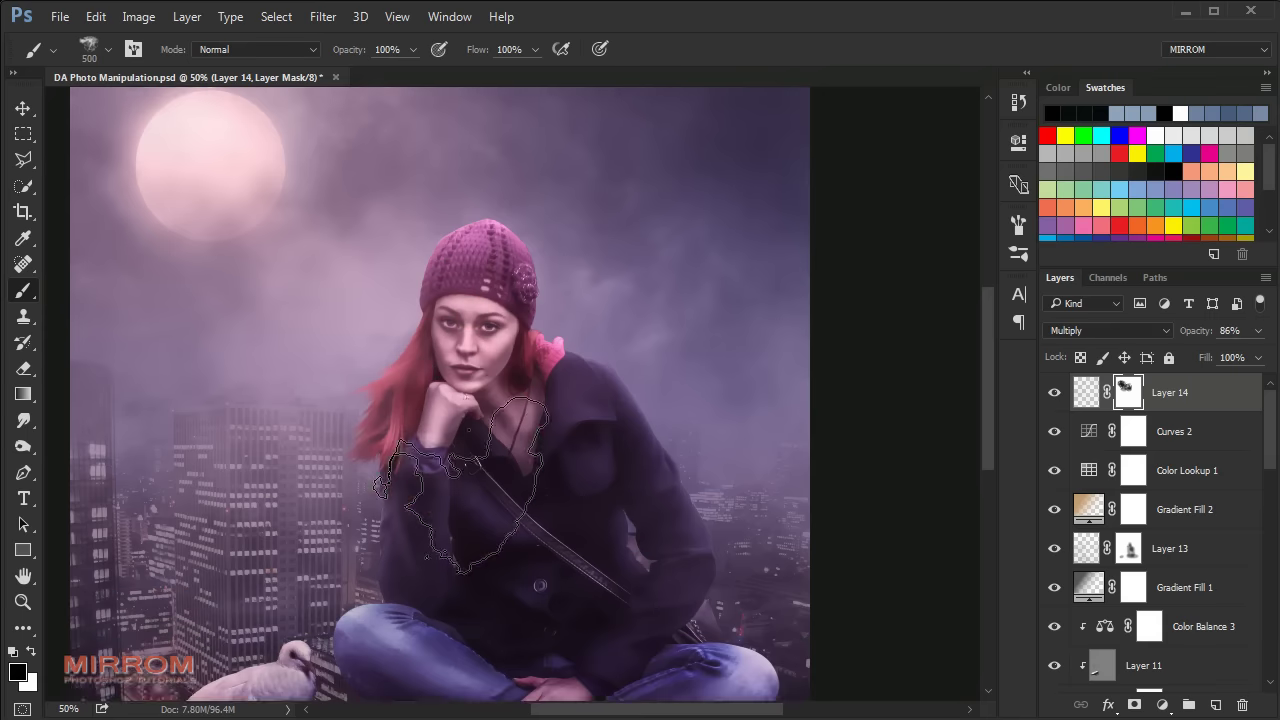
{"action": "key", "text": "bracketleft"}
{"action": "key", "text": "bracketleft"}
{"action": "key", "text": "bracketleft"}
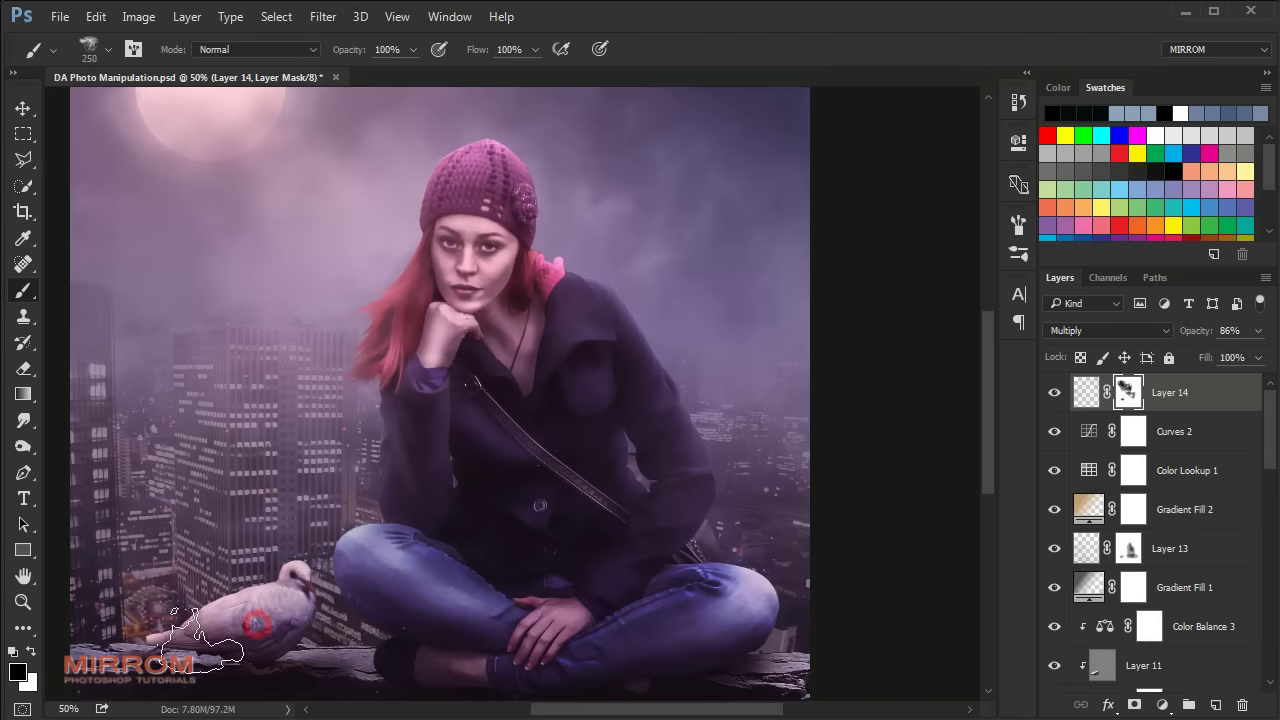
{"action": "key", "text": "bracketright"}
{"action": "key", "text": "bracketright"}
{"action": "scroll", "coordinate": [300, 586], "scroll_direction": "down", "scroll_amount": 4}
{"action": "scroll", "coordinate": [605, 335], "scroll_direction": "up", "scroll_amount": 5}
{"action": "key", "text": "ctrl+minus"}
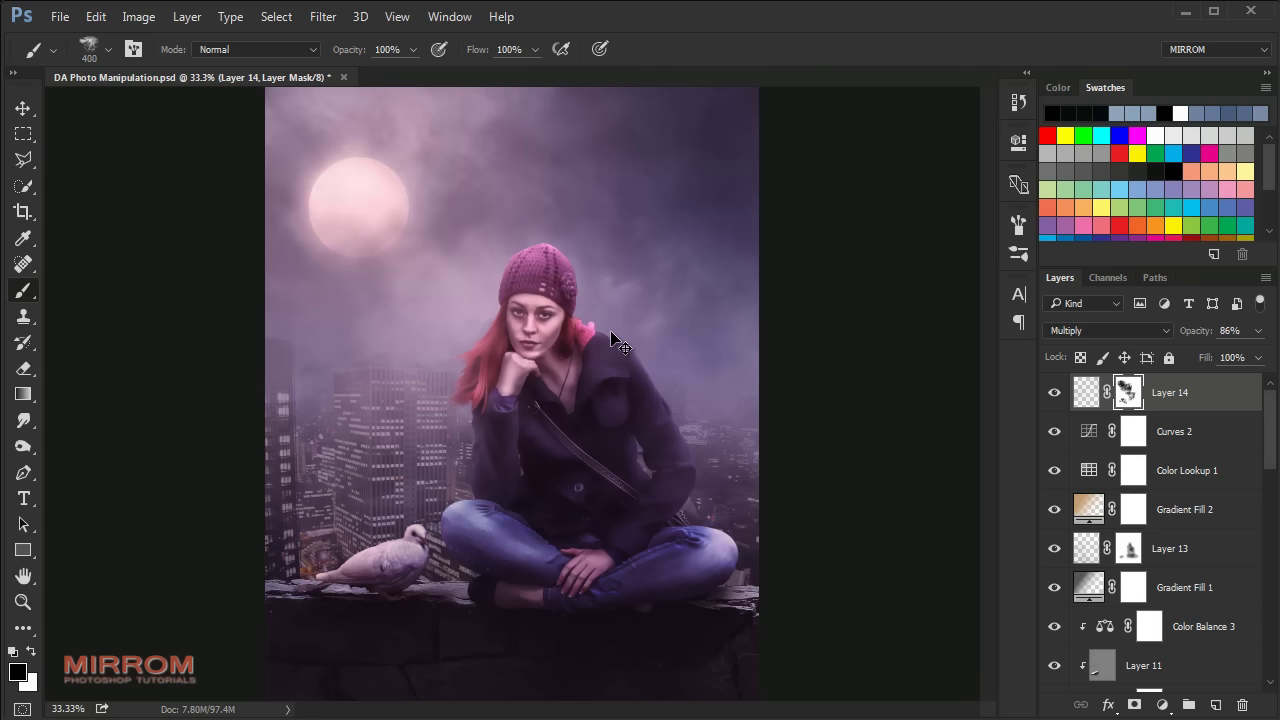
{"action": "key", "text": "ctrl+minus"}
{"action": "key", "text": "v"}
Step: Stamp all visible layers into a new Layer 15 and list the Nik Collection filters
{"action": "left_click", "coordinate": [1054, 392]}
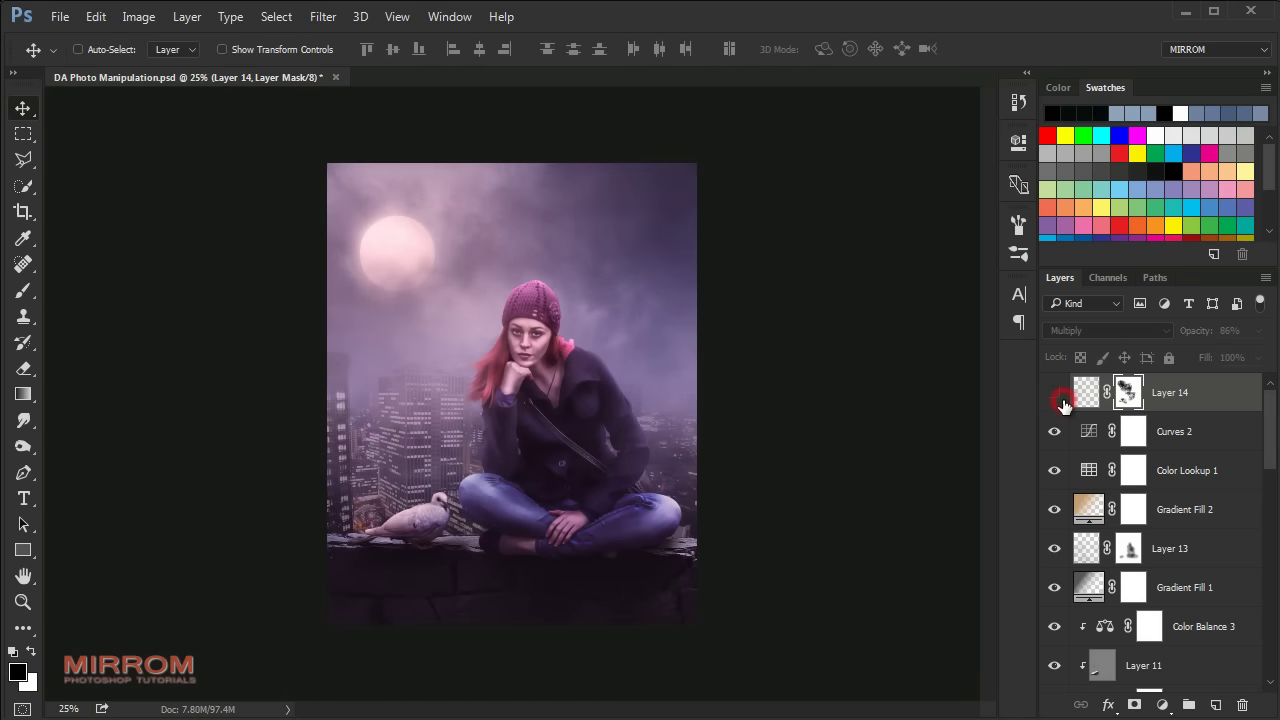
{"action": "left_click", "coordinate": [1054, 392]}
{"action": "key", "text": "ctrl+0"}
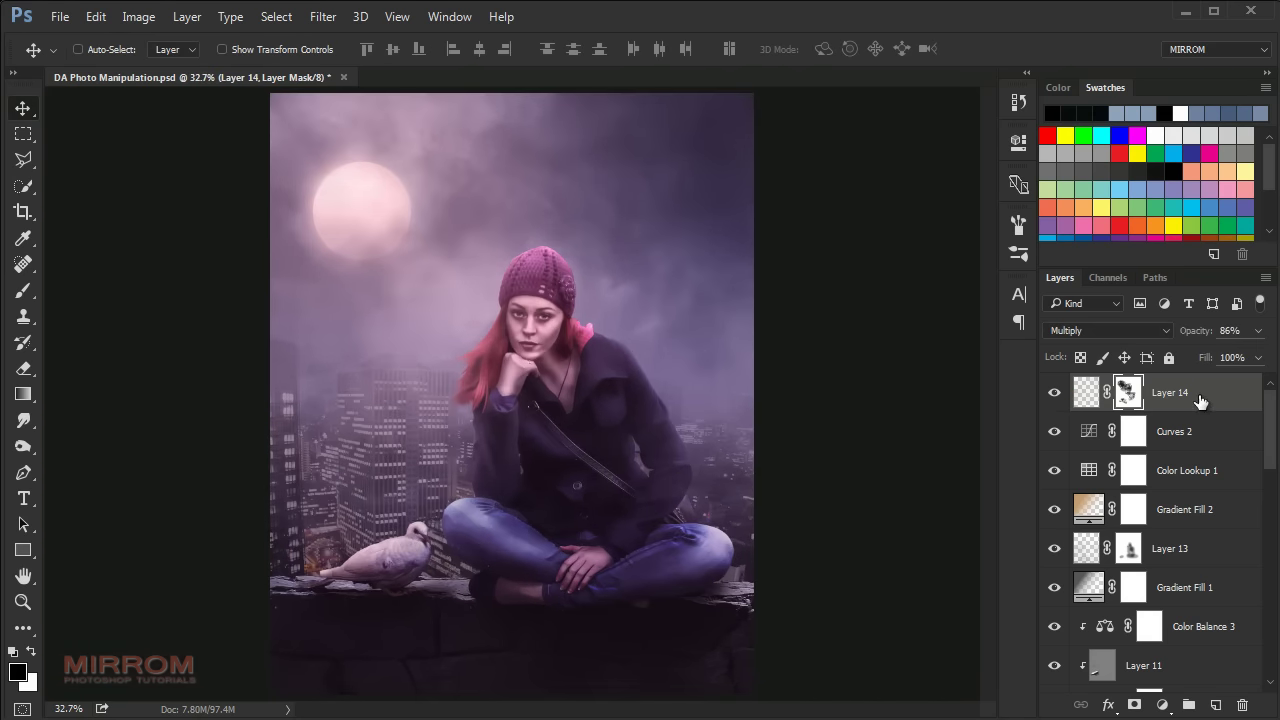
{"action": "left_click", "coordinate": [1228, 400]}
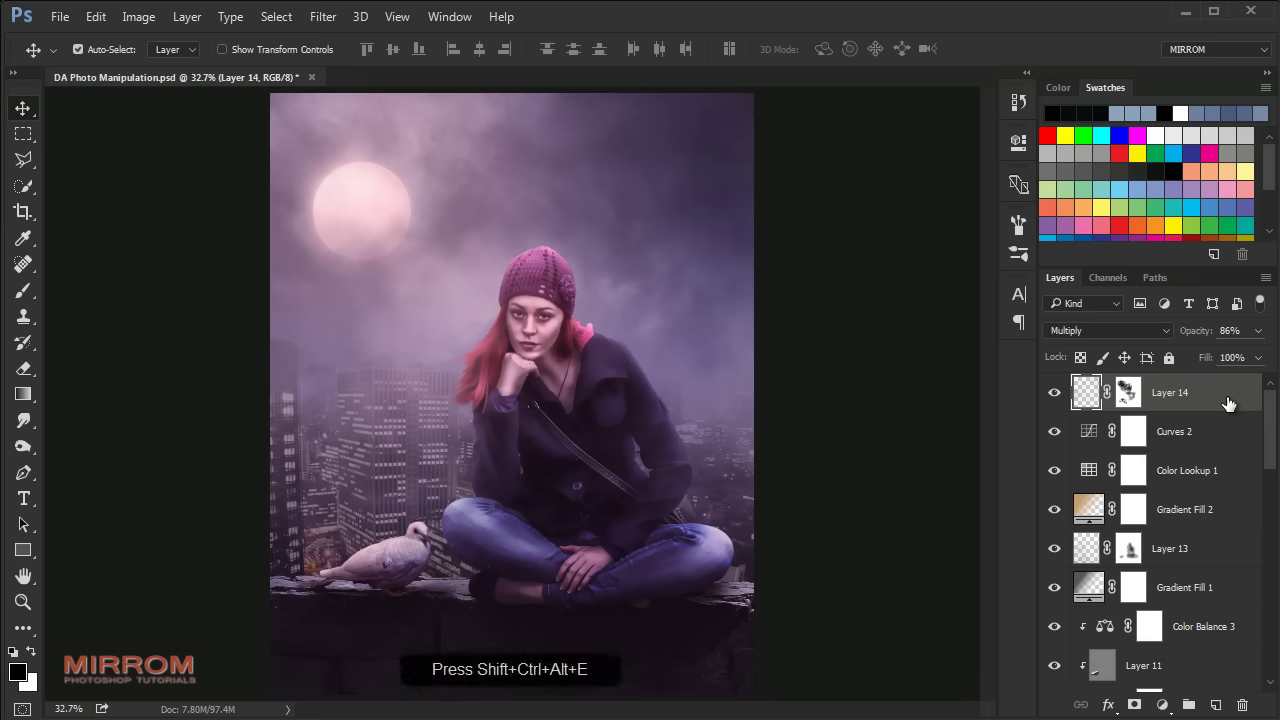
{"action": "key", "text": "shift+ctrl+alt+e"}
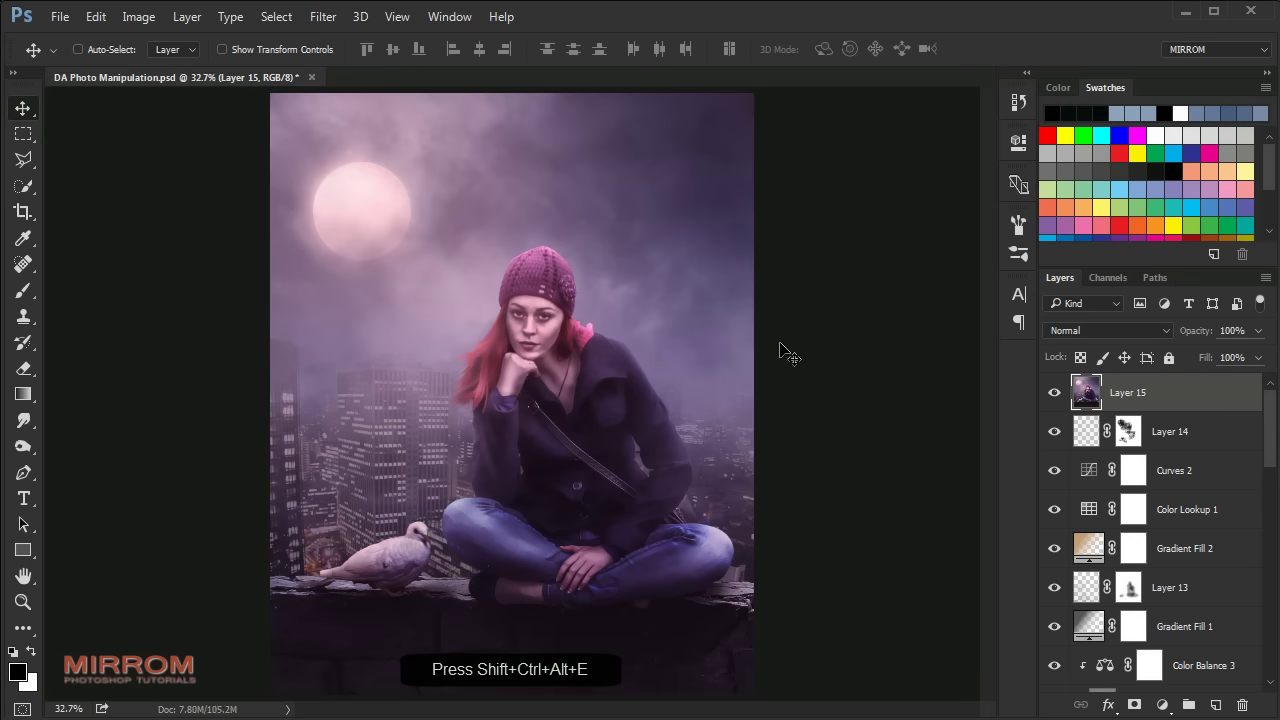
{"action": "left_click", "coordinate": [323, 16]}
{"action": "left_click", "coordinate": [446, 434]}
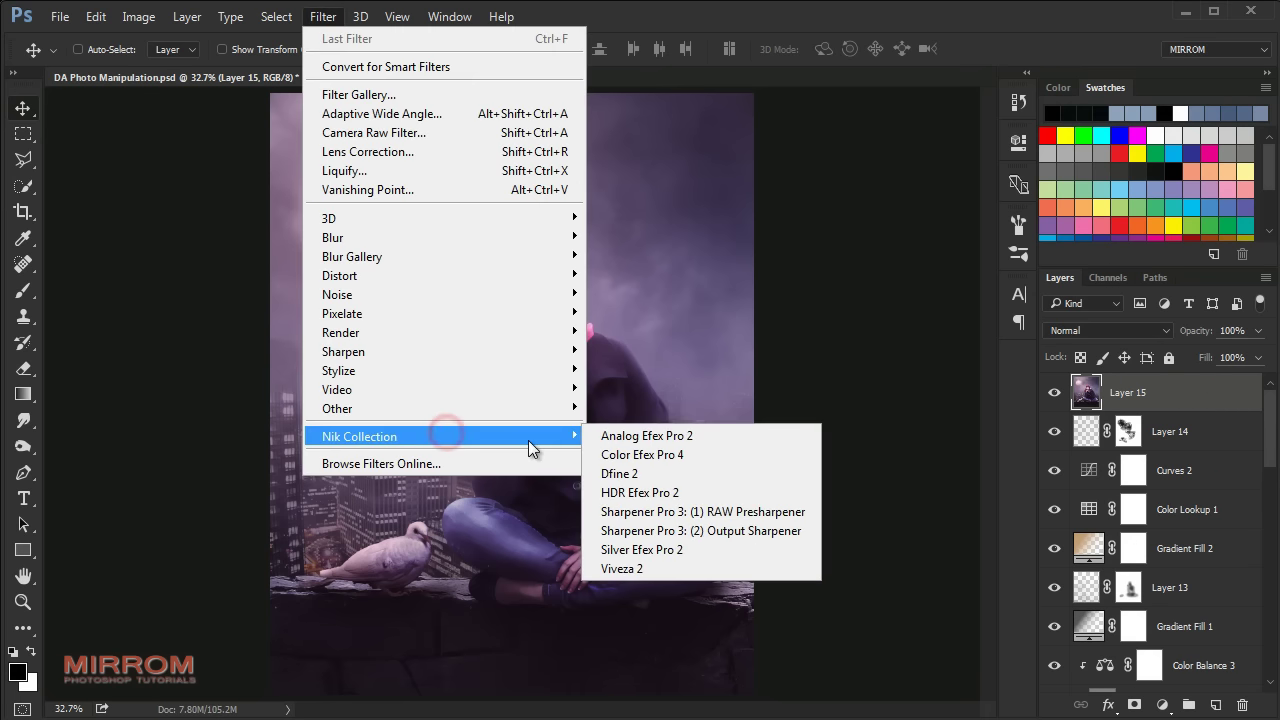
Step: In Color Efex Pro 4, apply Cross Processing with method L07 and add an empty filter slot
{"action": "left_click", "coordinate": [702, 454]}
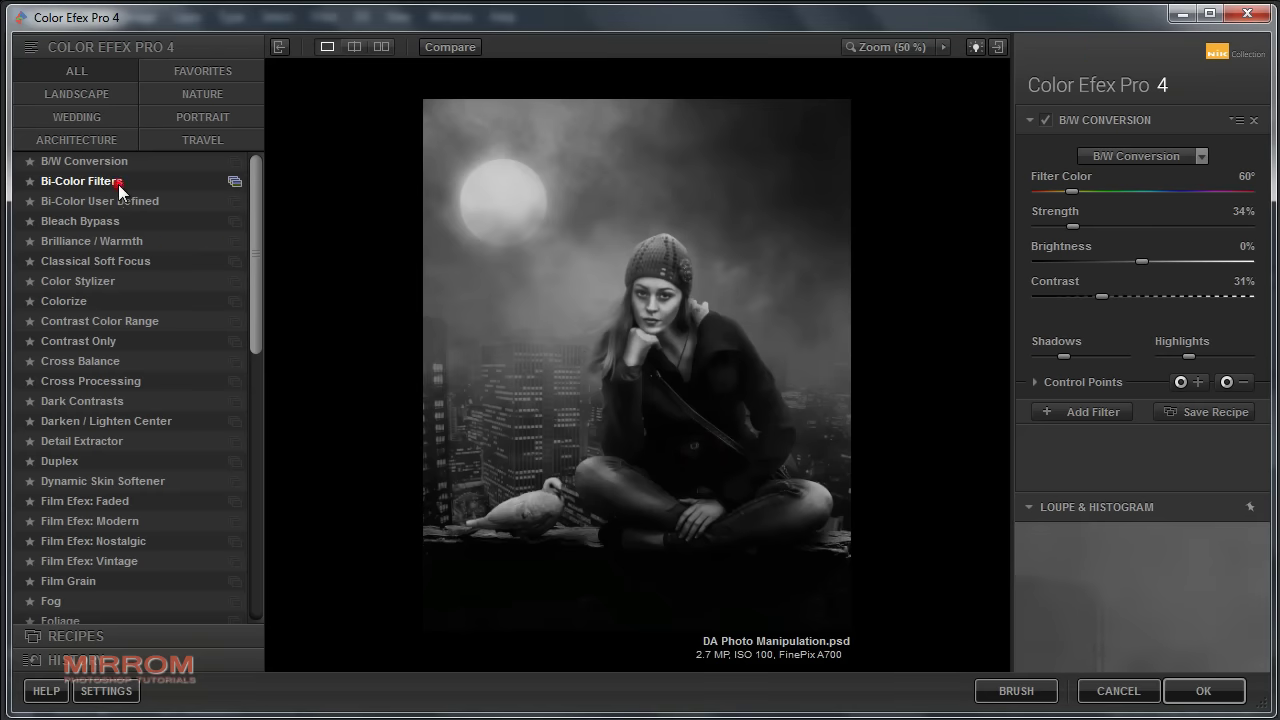
{"action": "left_click", "coordinate": [119, 186]}
{"action": "left_click", "coordinate": [103, 387]}
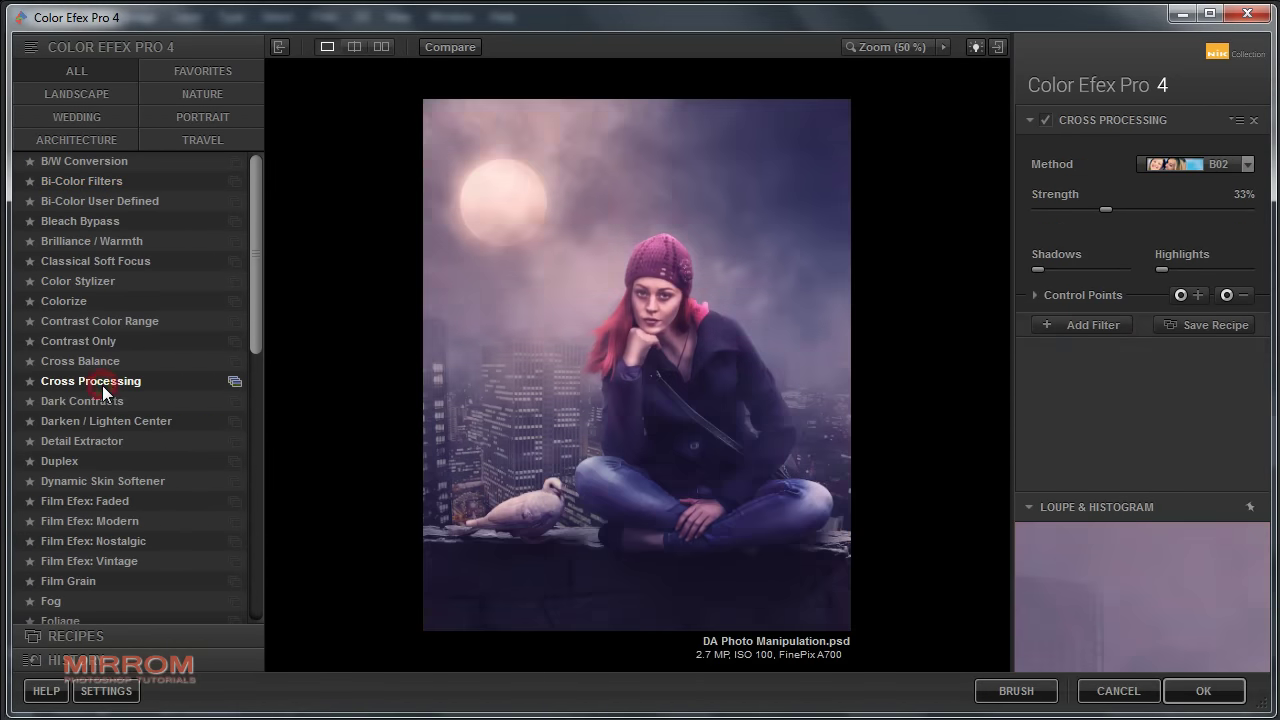
{"action": "left_click", "coordinate": [1197, 164]}
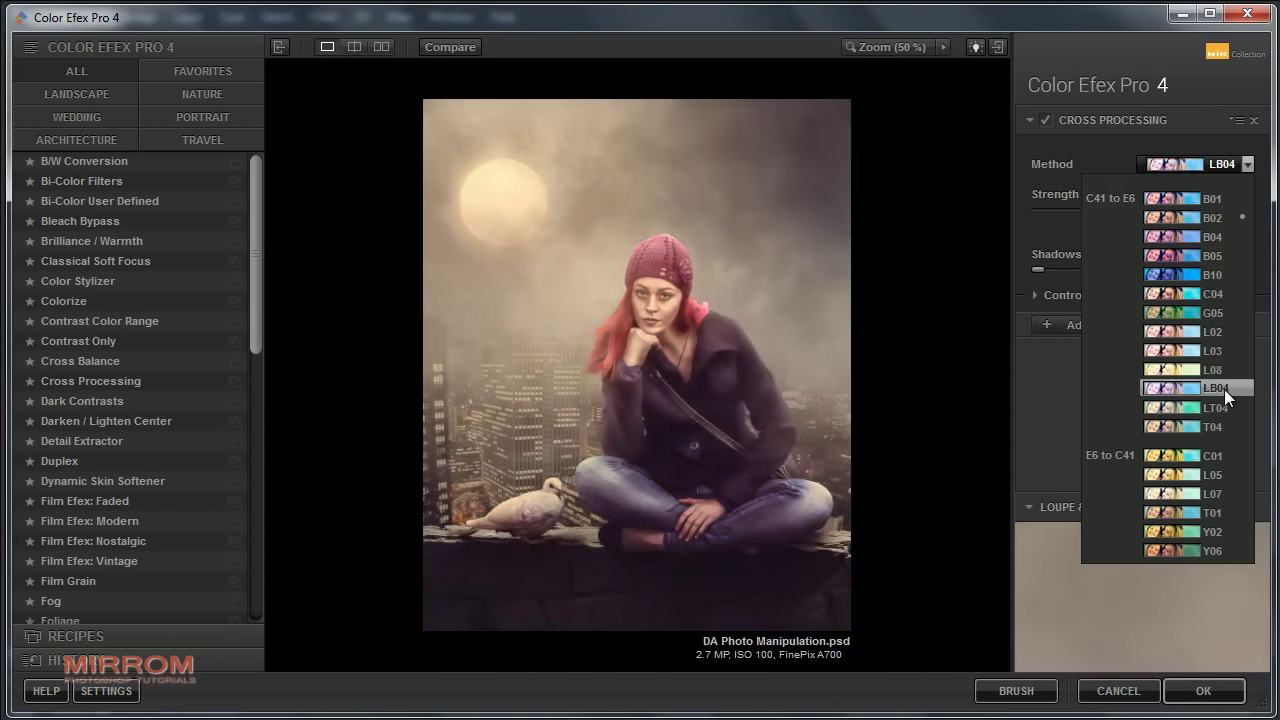
{"action": "left_click", "coordinate": [1170, 492]}
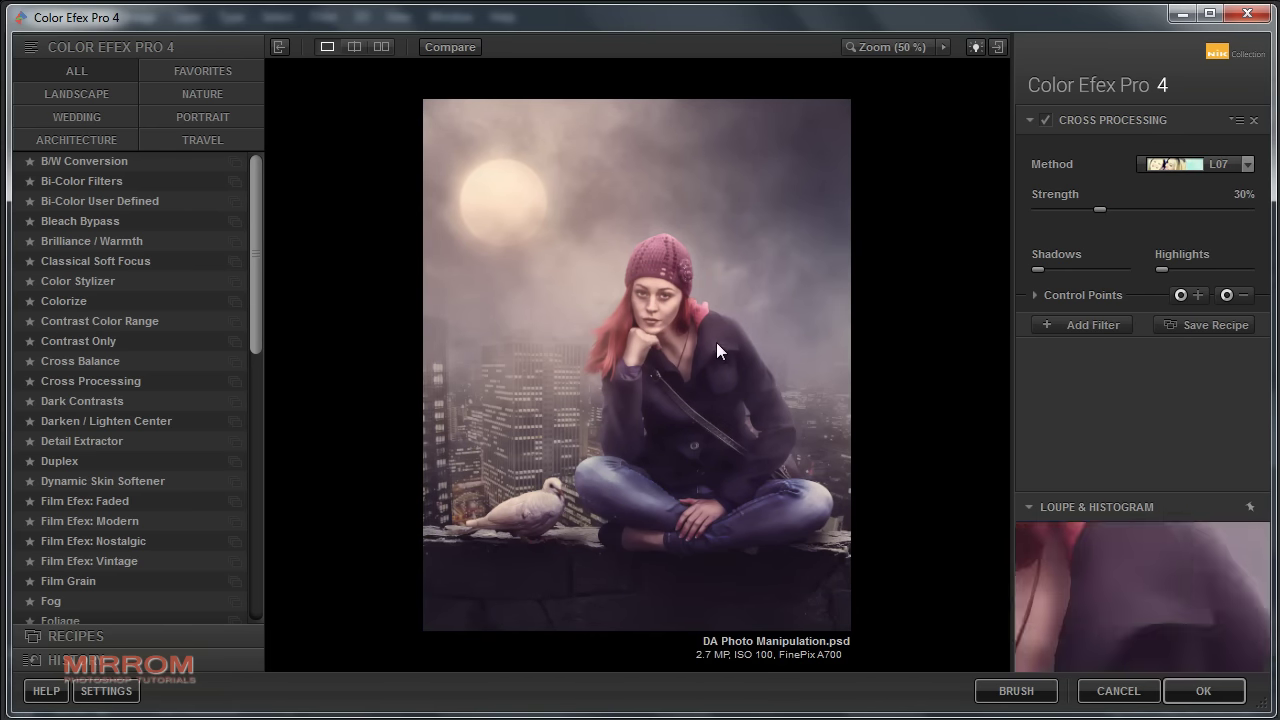
{"action": "left_click", "coordinate": [1058, 328]}
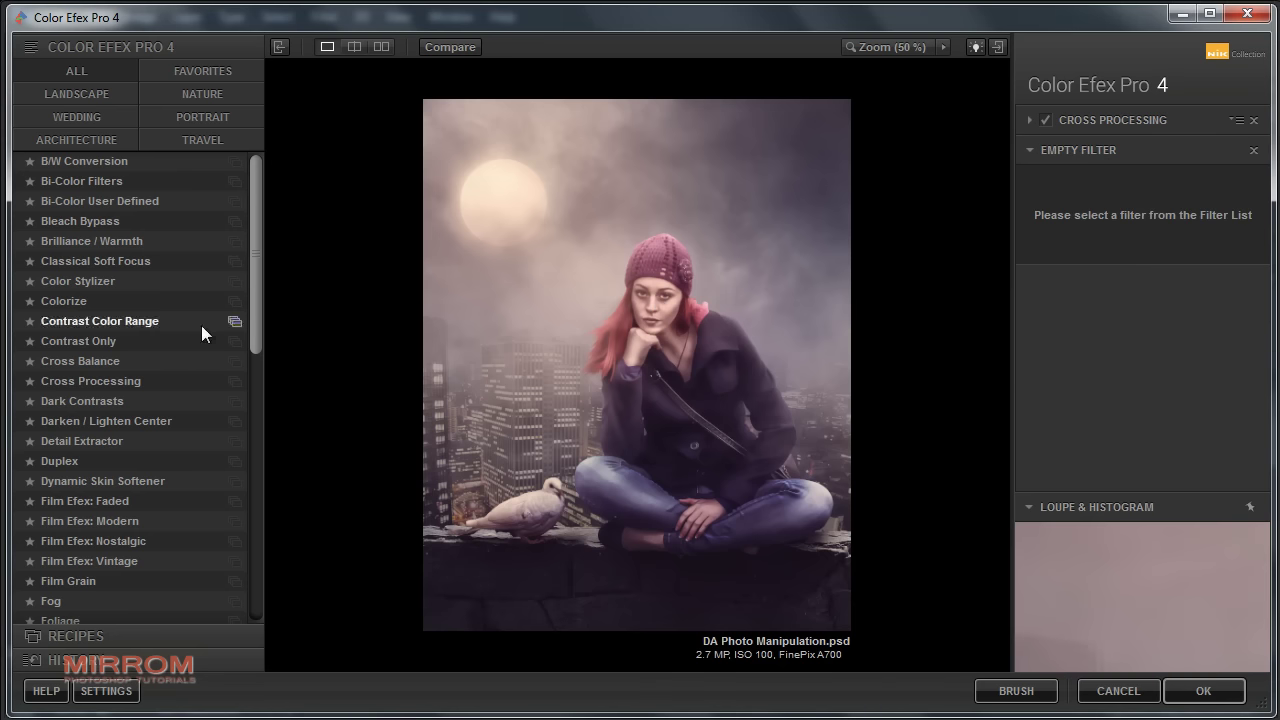
Step: Add Darken/Lighten Center at center -30%, border -43%, size 61%, then another empty slot
{"action": "left_click", "coordinate": [113, 421]}
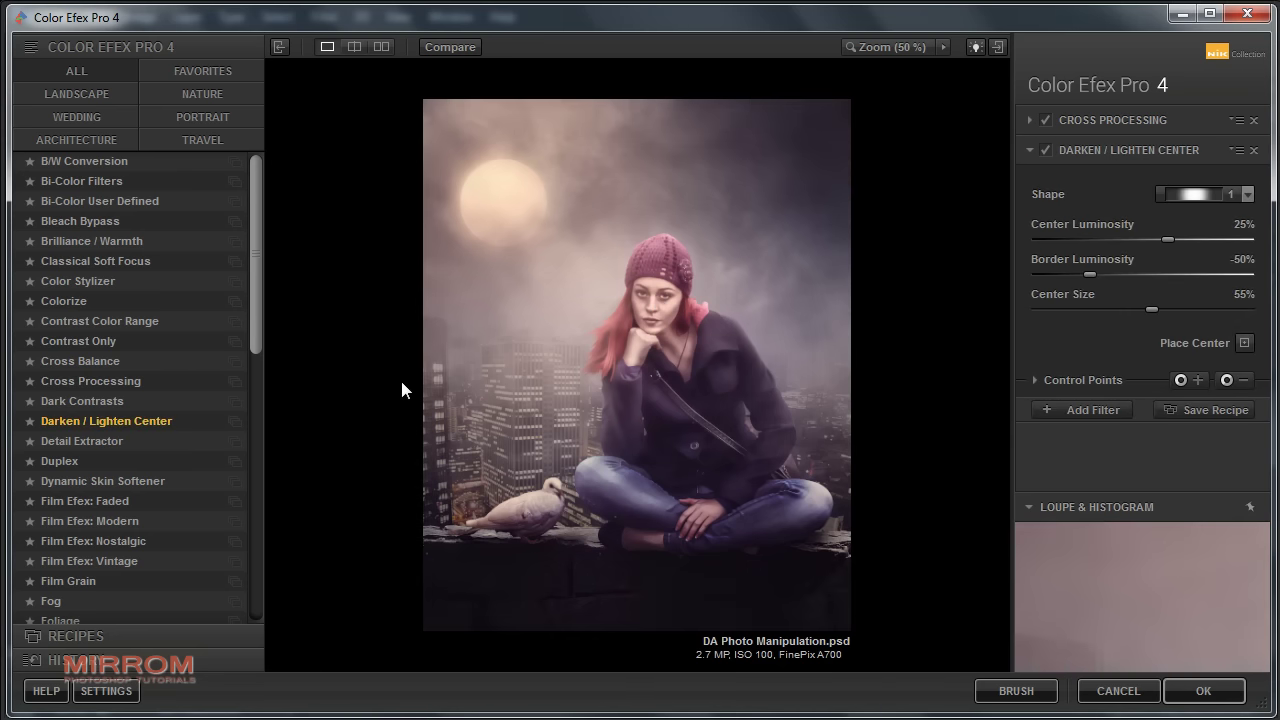
{"action": "left_click", "coordinate": [1163, 238]}
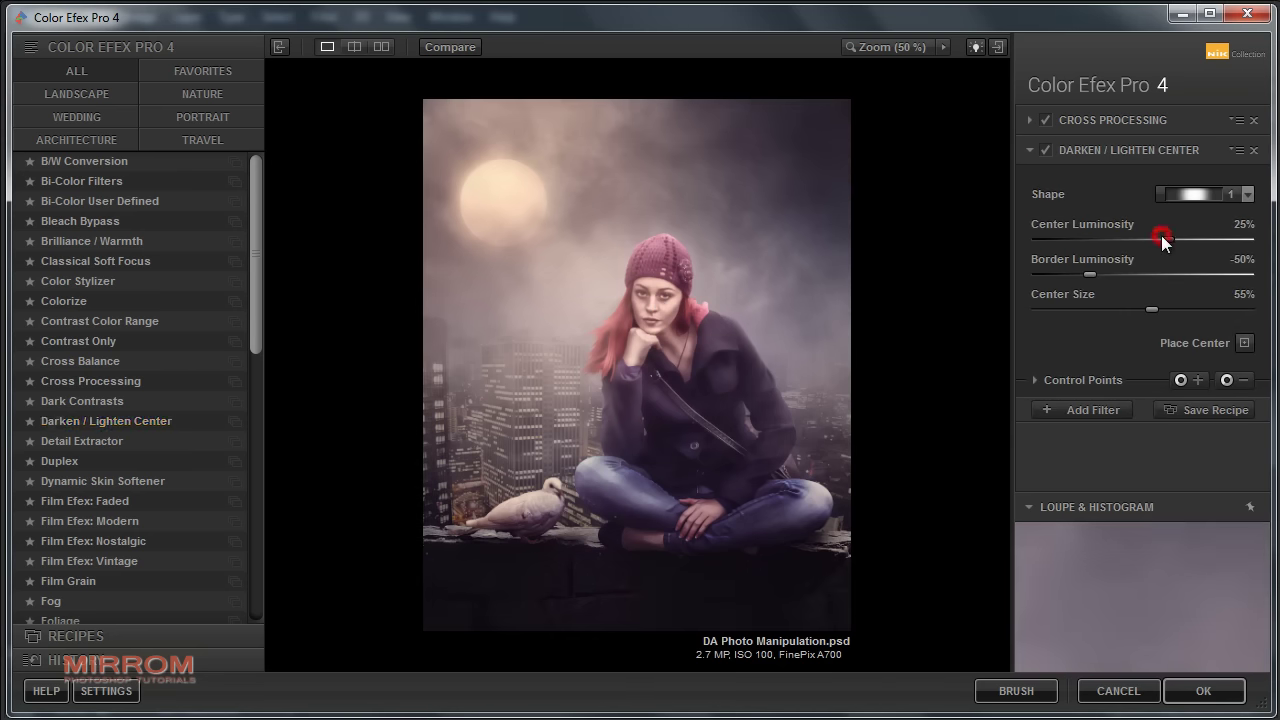
{"action": "left_click_drag", "start_coordinate": [1146, 237], "coordinate": [1103, 238]}
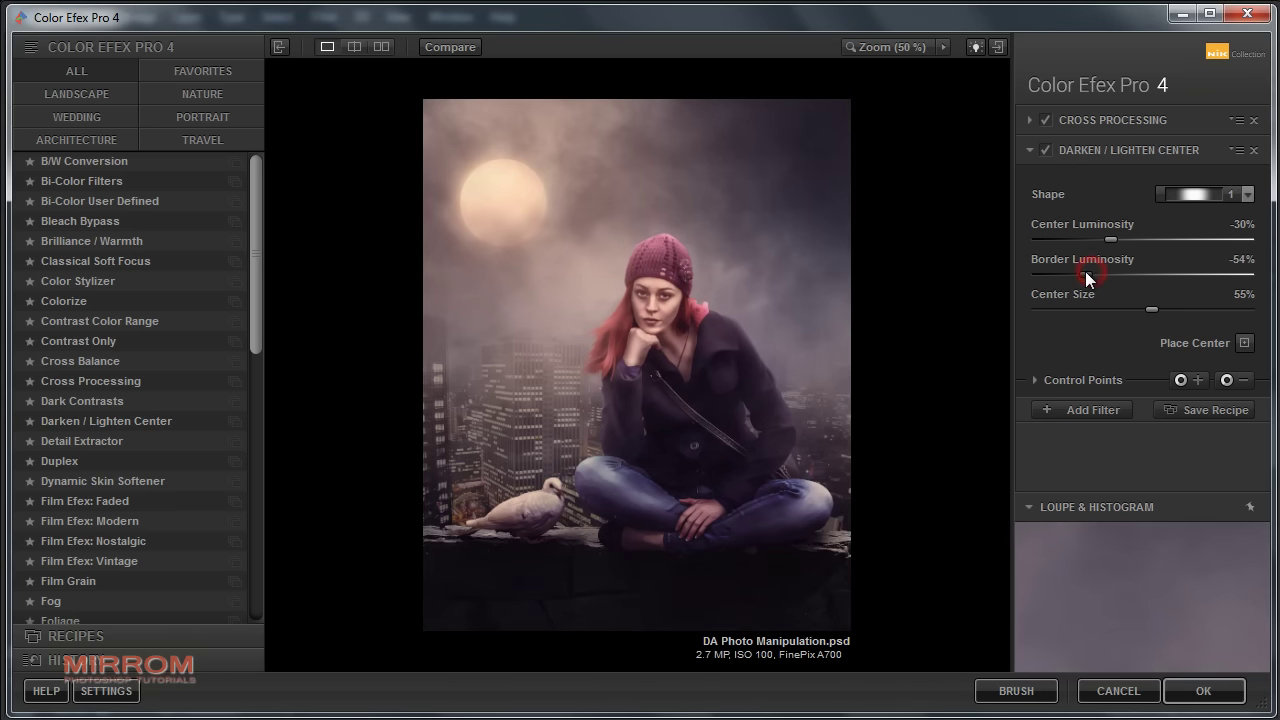
{"action": "left_click_drag", "start_coordinate": [1086, 272], "coordinate": [1100, 273]}
{"action": "left_click", "coordinate": [1155, 310]}
{"action": "left_click_drag", "start_coordinate": [1167, 309], "coordinate": [1168, 309]}
{"action": "double_click", "coordinate": [1045, 151]}
{"action": "left_click", "coordinate": [1087, 410]}
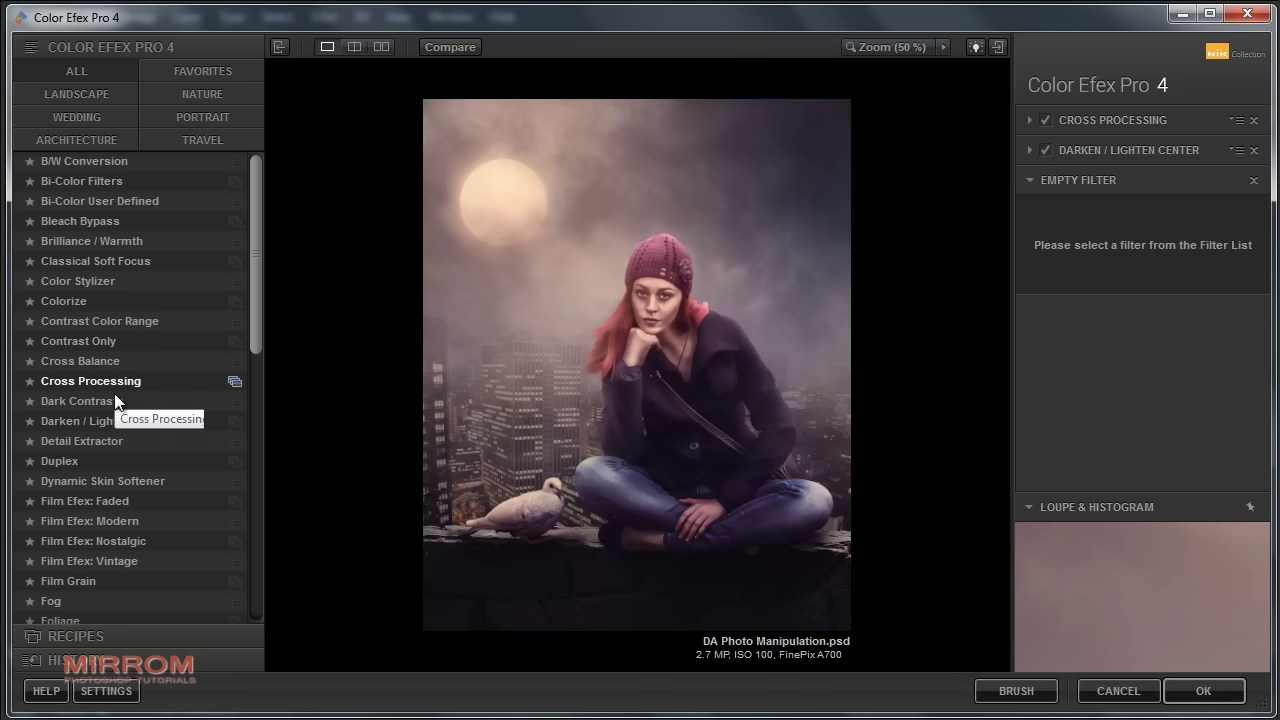
Step: Add Dynamic Skin Softener with higher Color Reach and Large Details, then apply with OK
{"action": "left_click", "coordinate": [121, 482]}
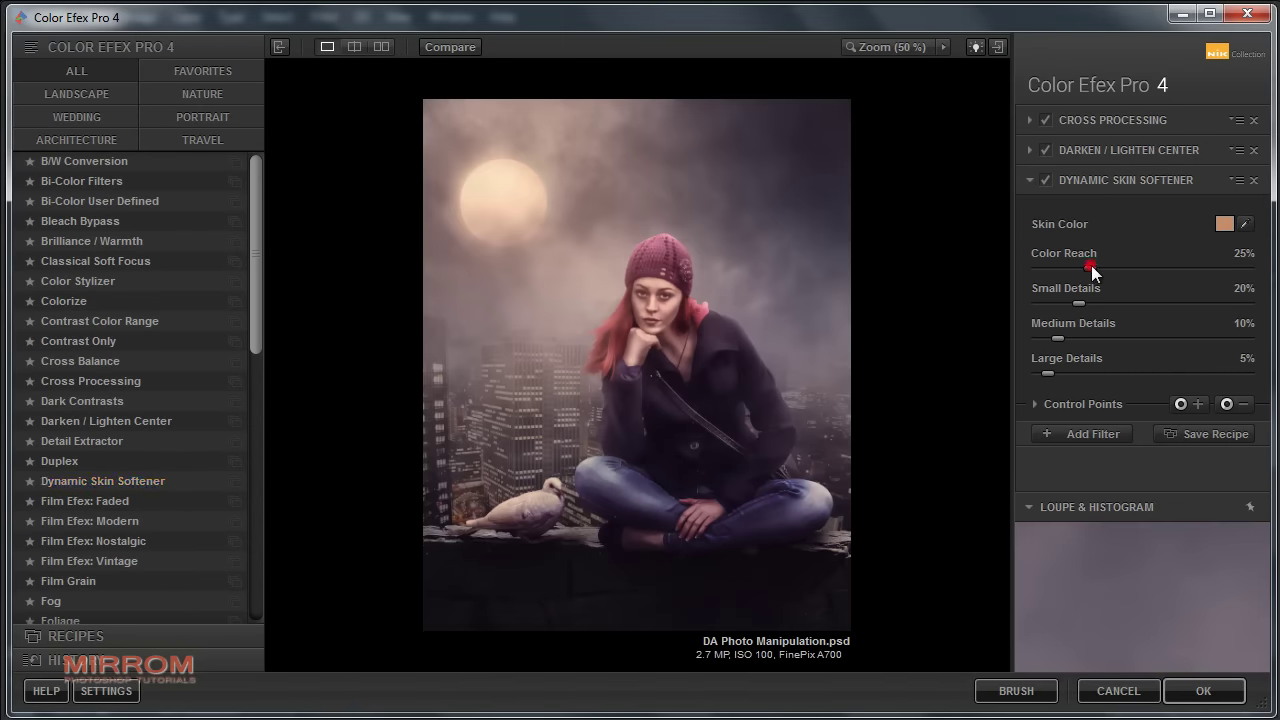
{"action": "mouse_move", "coordinate": [1091, 267]}
{"action": "left_mouse_down"}
{"action": "mouse_move", "coordinate": [1115, 269]}
{"action": "mouse_move", "coordinate": [1141, 307]}
{"action": "left_mouse_up"}
{"action": "left_click_drag", "start_coordinate": [1054, 374], "coordinate": [1191, 374]}
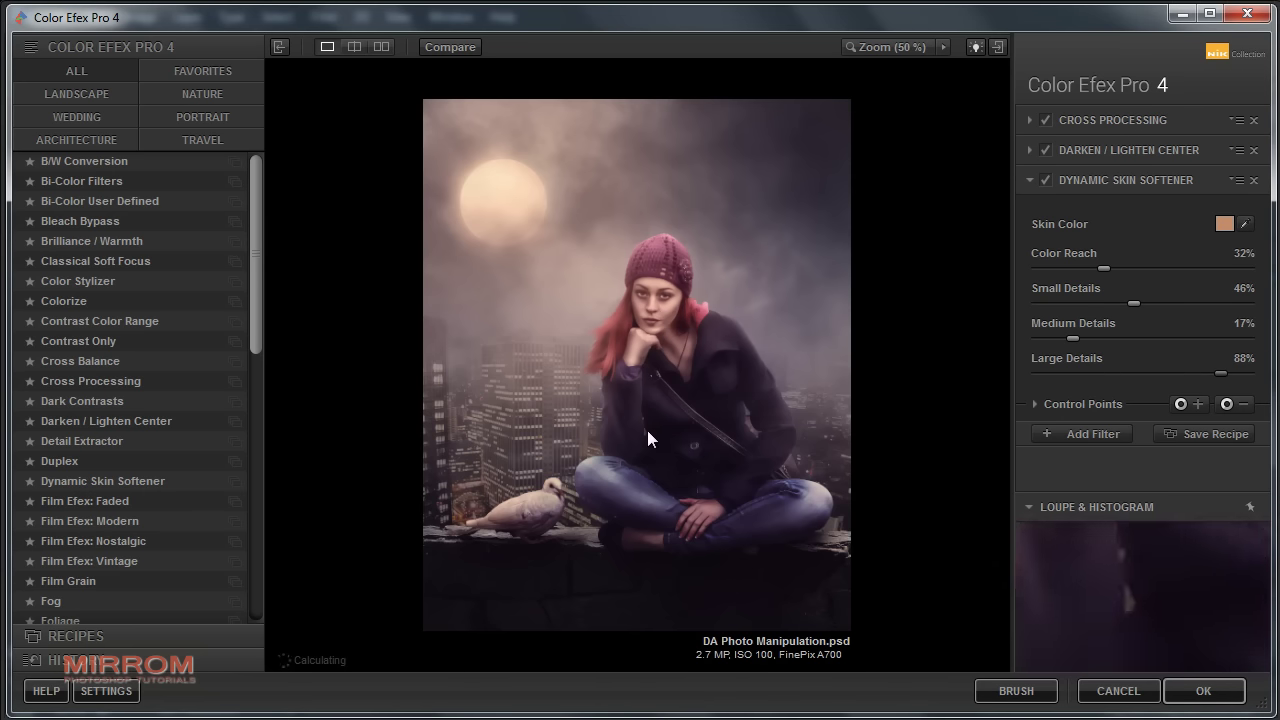
{"action": "left_click", "coordinate": [1203, 690]}
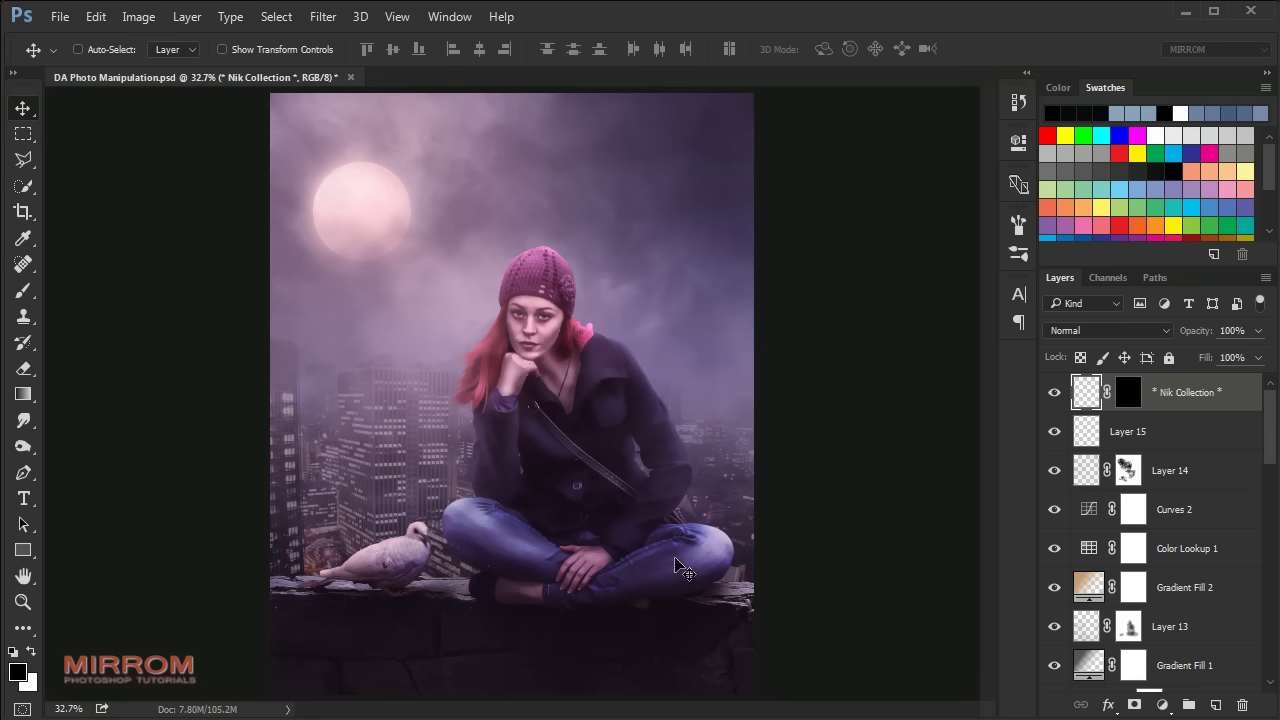
Step: Zoom in to inspect the warm-graded Color Efex Pro 4 layer, then fit the whole image on screen
{"action": "key", "text": "ctrl+plus"}
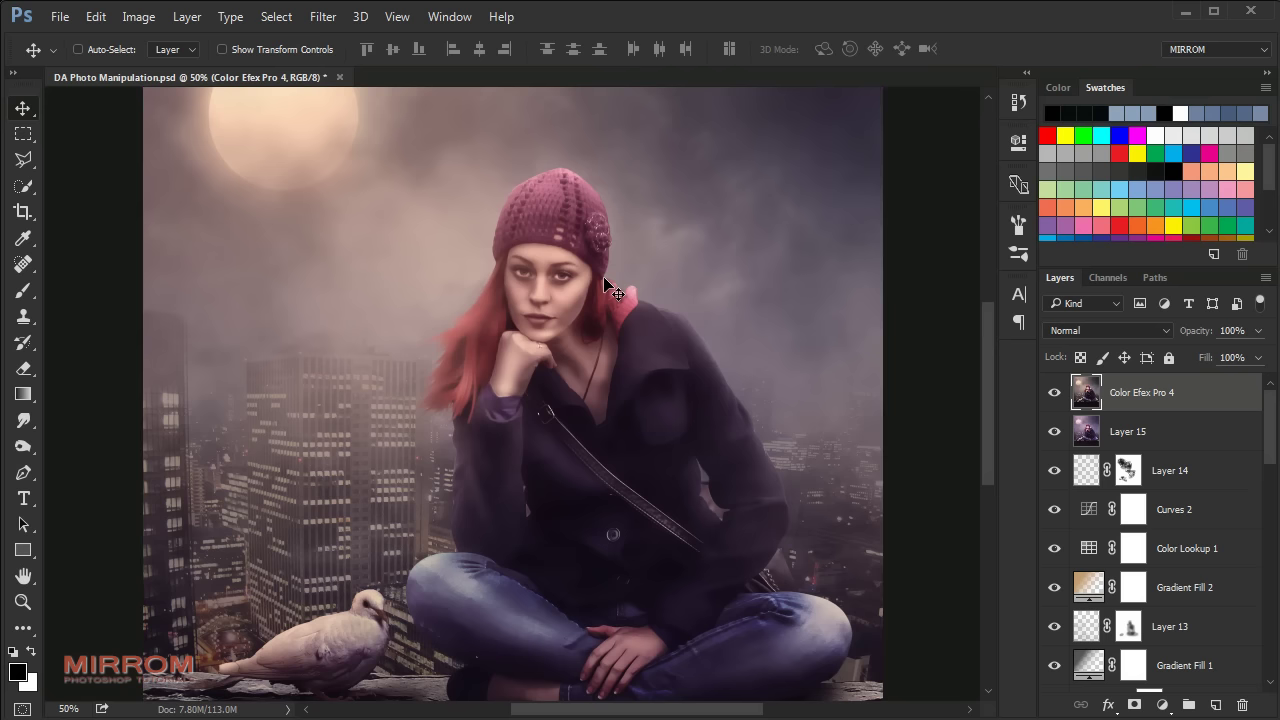
{"action": "scroll", "coordinate": [604, 283], "scroll_direction": "up", "scroll_amount": 3}
{"action": "scroll", "coordinate": [604, 283], "scroll_direction": "up", "scroll_amount": 3}
{"action": "scroll", "coordinate": [604, 283], "scroll_direction": "down", "scroll_amount": 3}
{"action": "scroll", "coordinate": [604, 283], "scroll_direction": "down", "scroll_amount": 3}
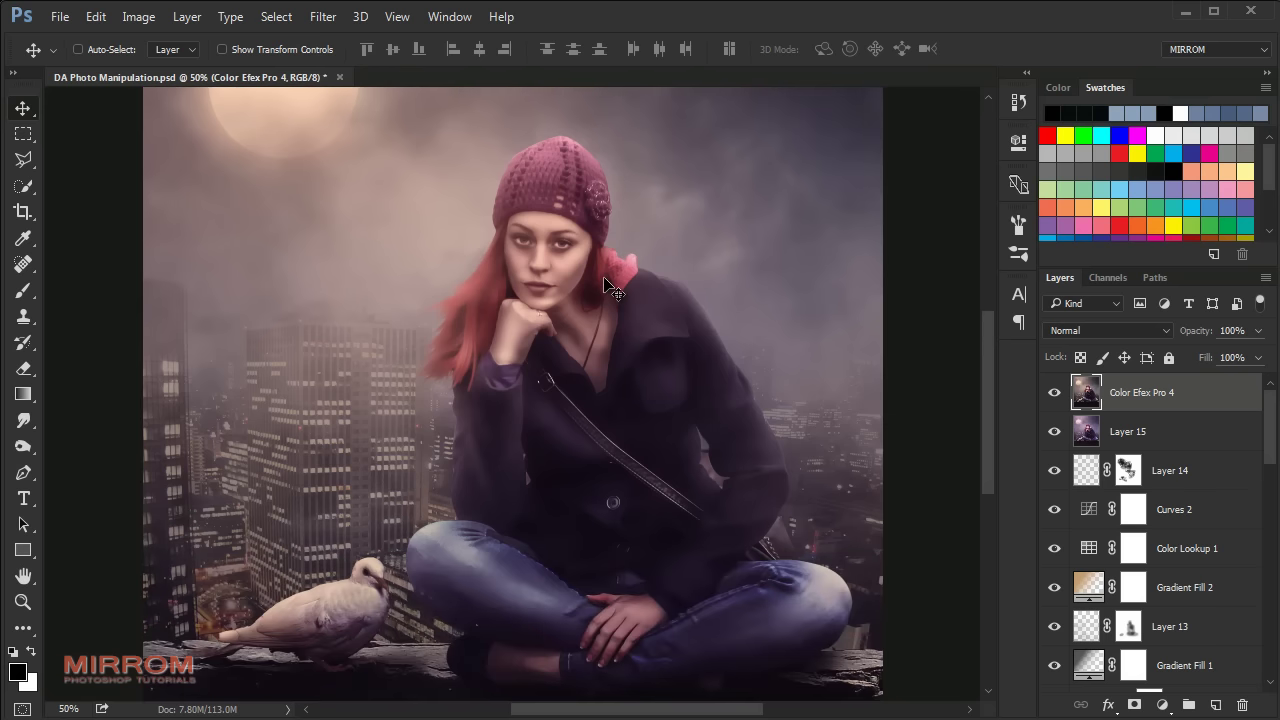
{"action": "key", "text": "ctrl+0"}
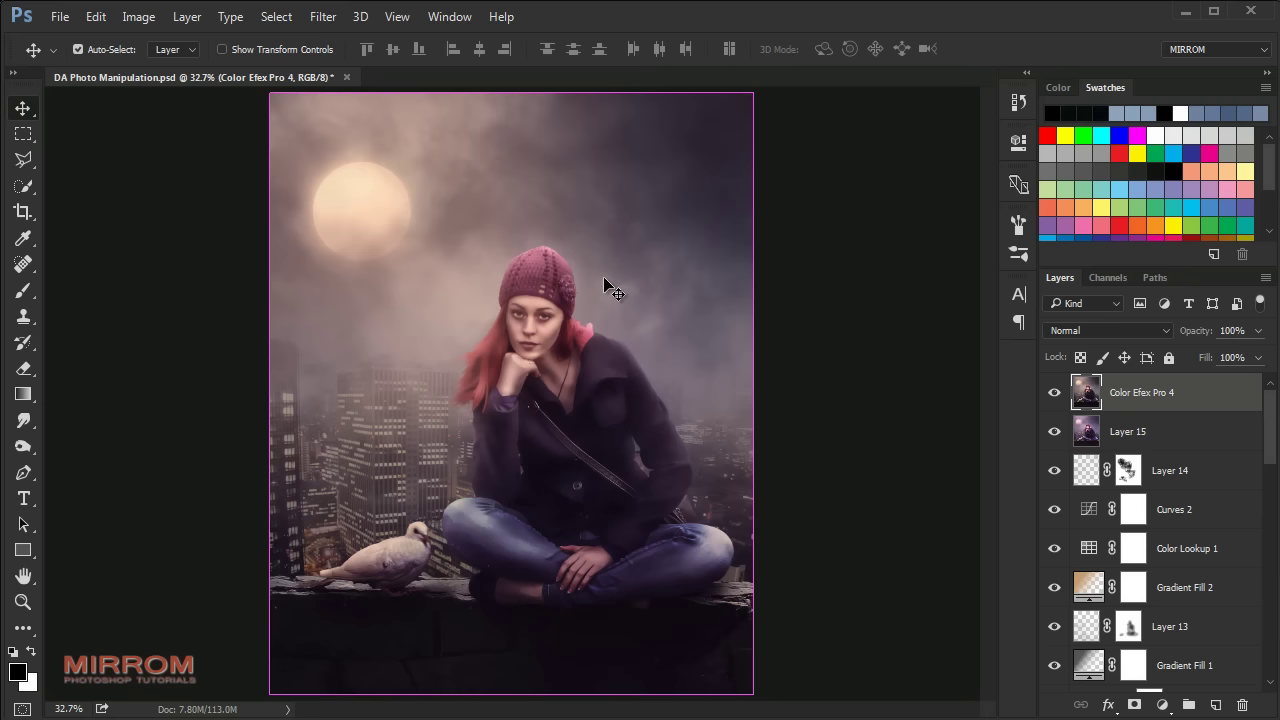
{"action": "left_click", "coordinate": [323, 17]}
Step: Apply Camera Raw with Clarity +27, Shadows +41 and Highlights -18 to the Color Efex Pro 4 layer
{"action": "left_click", "coordinate": [522, 186]}
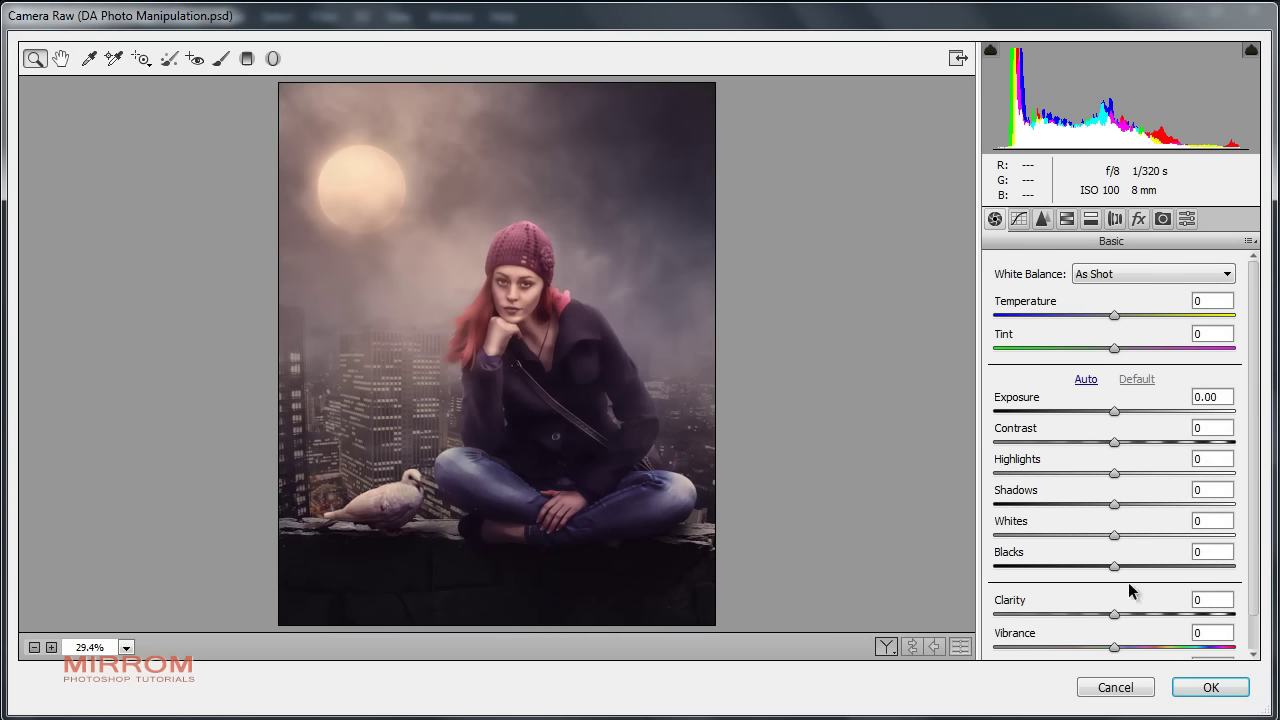
{"action": "left_click_drag", "start_coordinate": [1114, 614], "coordinate": [1147, 614]}
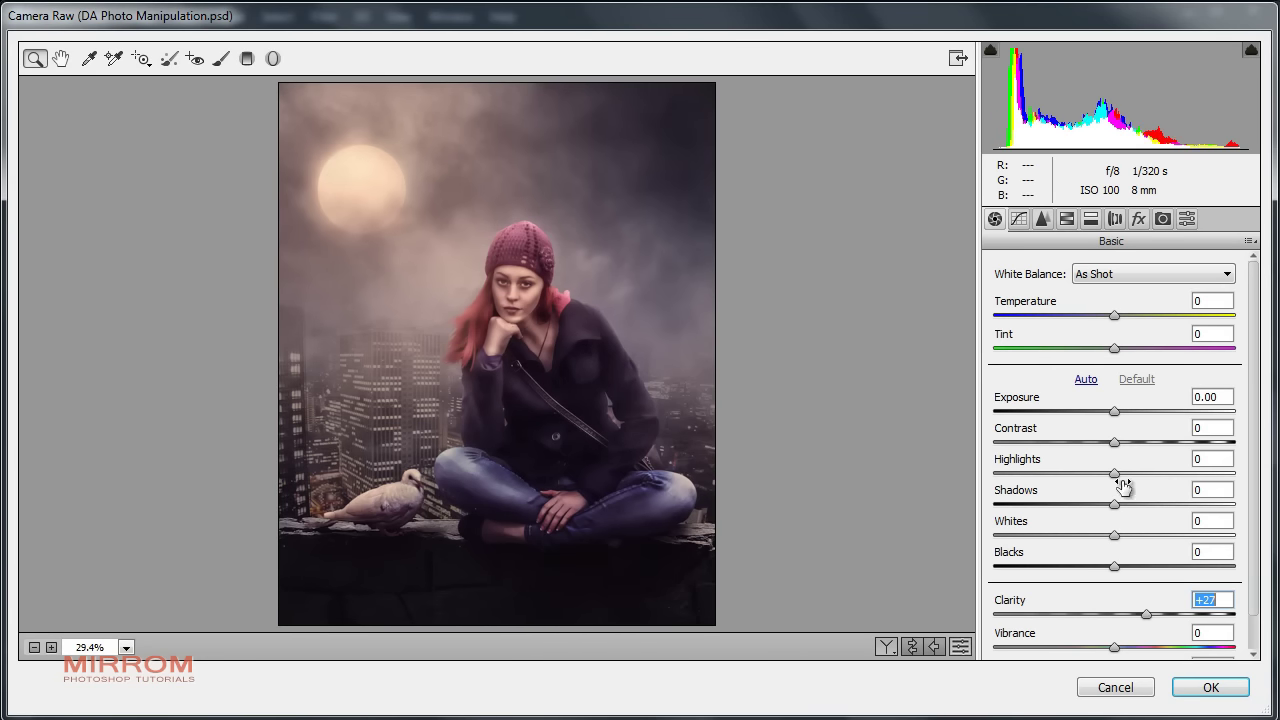
{"action": "mouse_move", "coordinate": [1114, 504]}
{"action": "left_mouse_down"}
{"action": "mouse_move", "coordinate": [1166, 503]}
{"action": "mouse_move", "coordinate": [1067, 474]}
{"action": "left_mouse_up"}
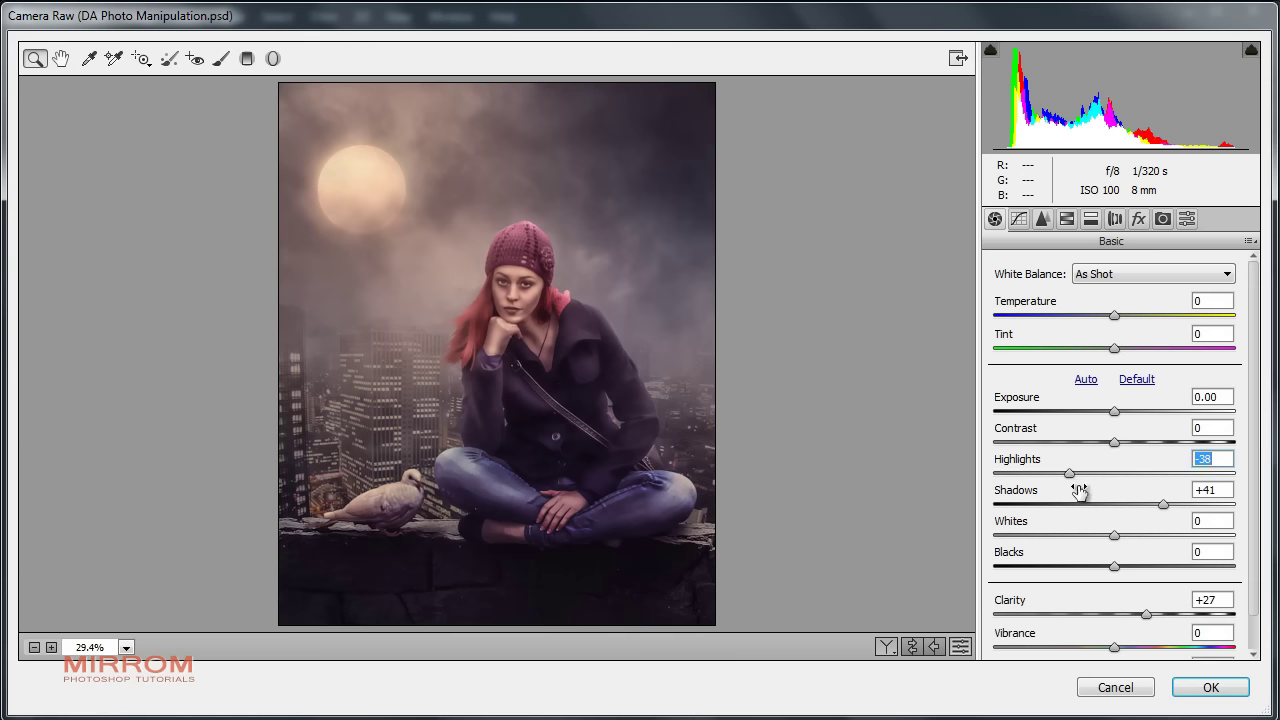
{"action": "left_click_drag", "start_coordinate": [1071, 471], "coordinate": [1096, 471]}
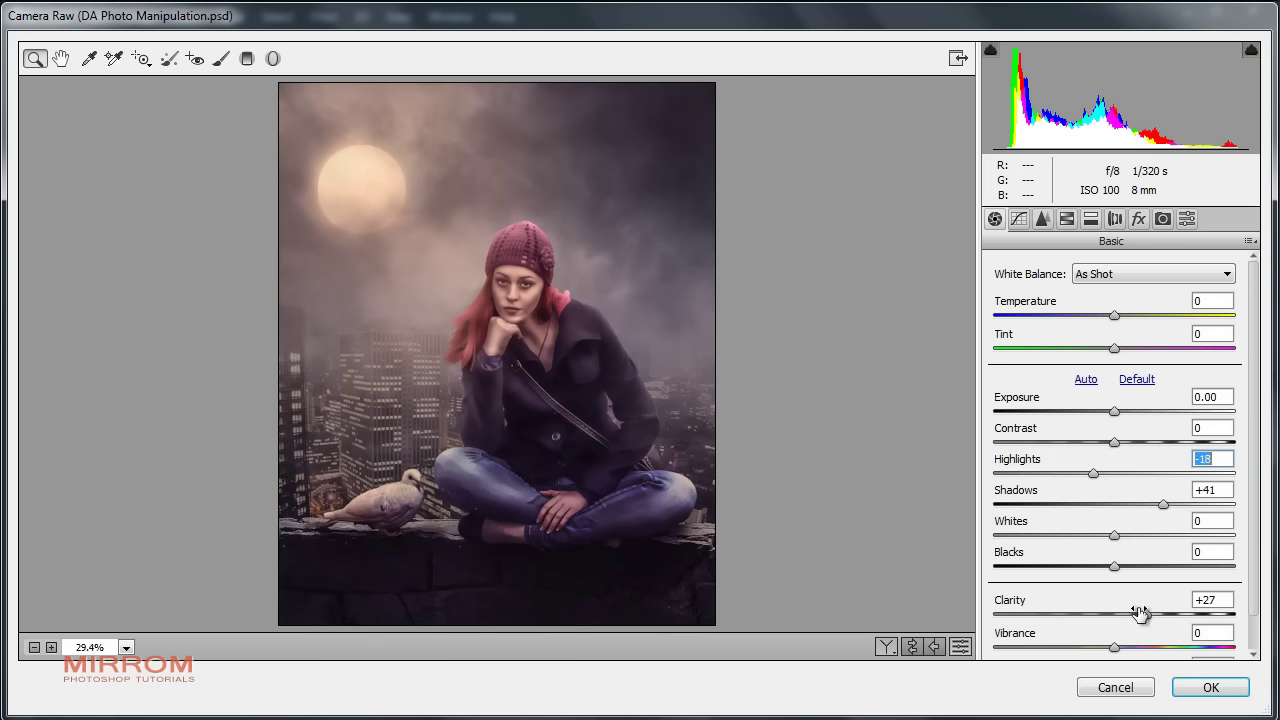
{"action": "left_click", "coordinate": [1212, 688]}
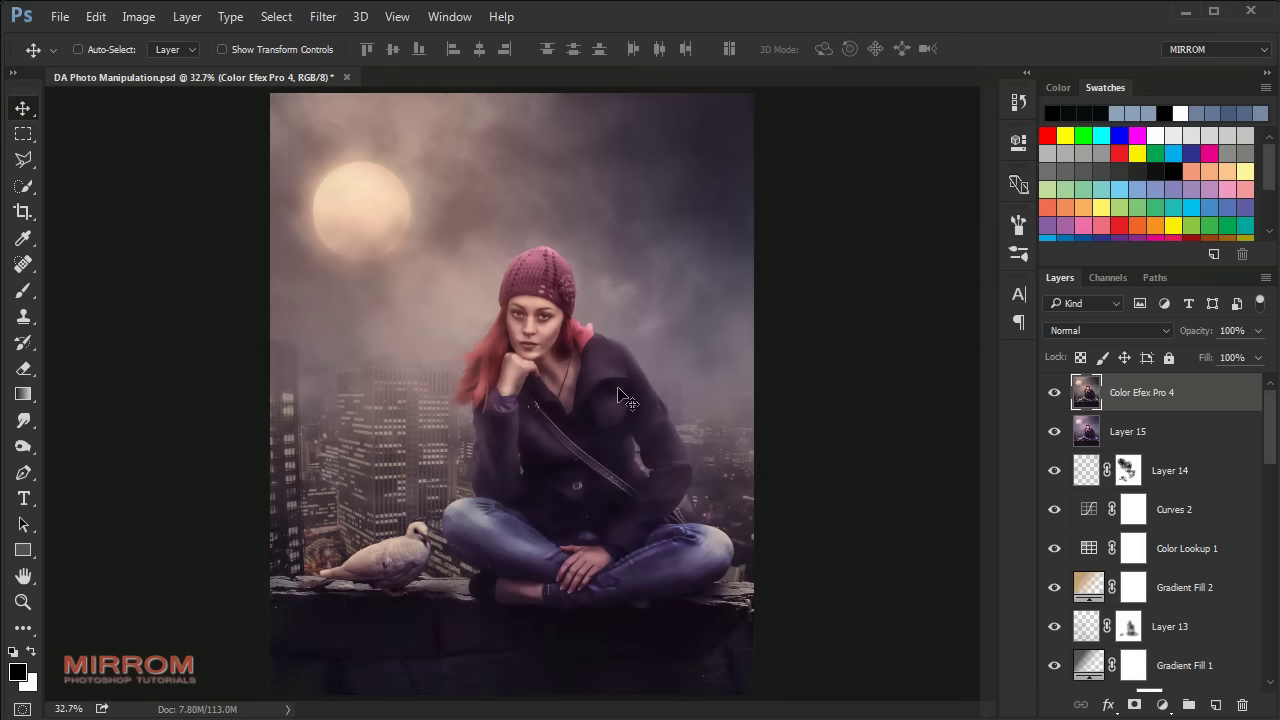
Step: Compare without the graded layer, then apply Sharpen More and zoom in to check detail
{"action": "left_click", "coordinate": [1054, 392]}
{"action": "left_click", "coordinate": [321, 17]}
{"action": "mouse_move", "coordinate": [343, 351]}
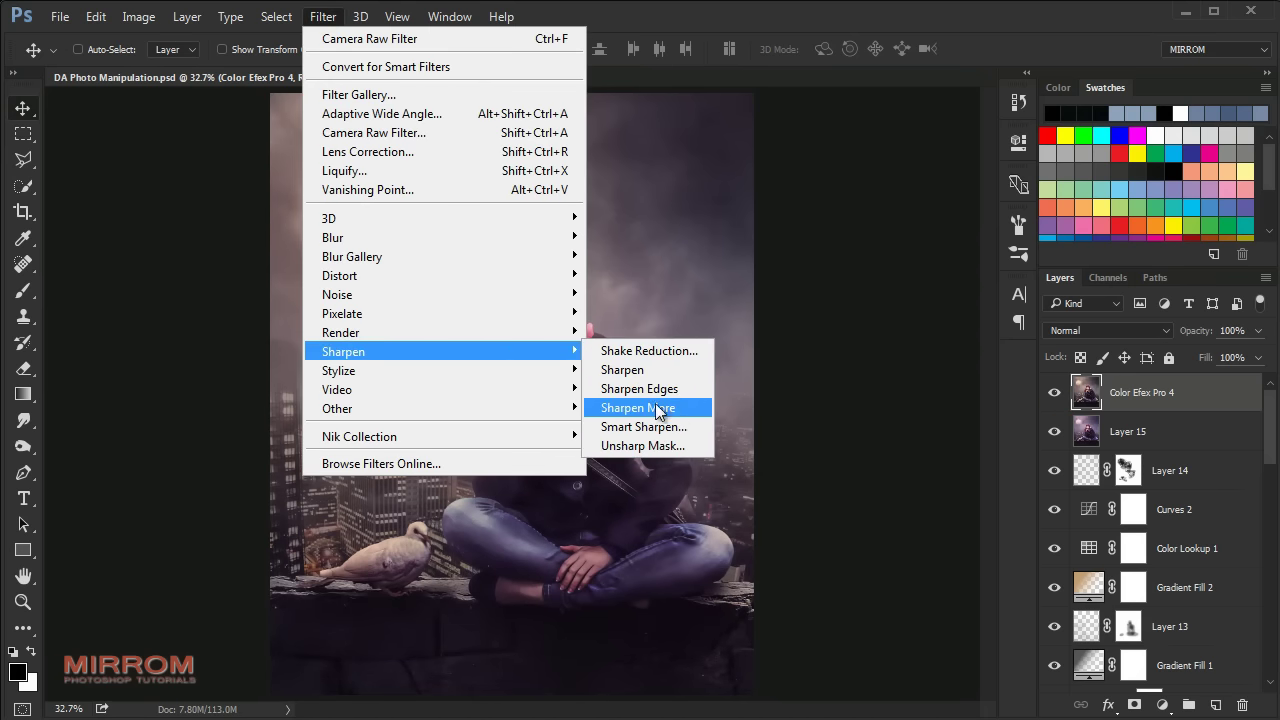
{"action": "left_click", "coordinate": [674, 419]}
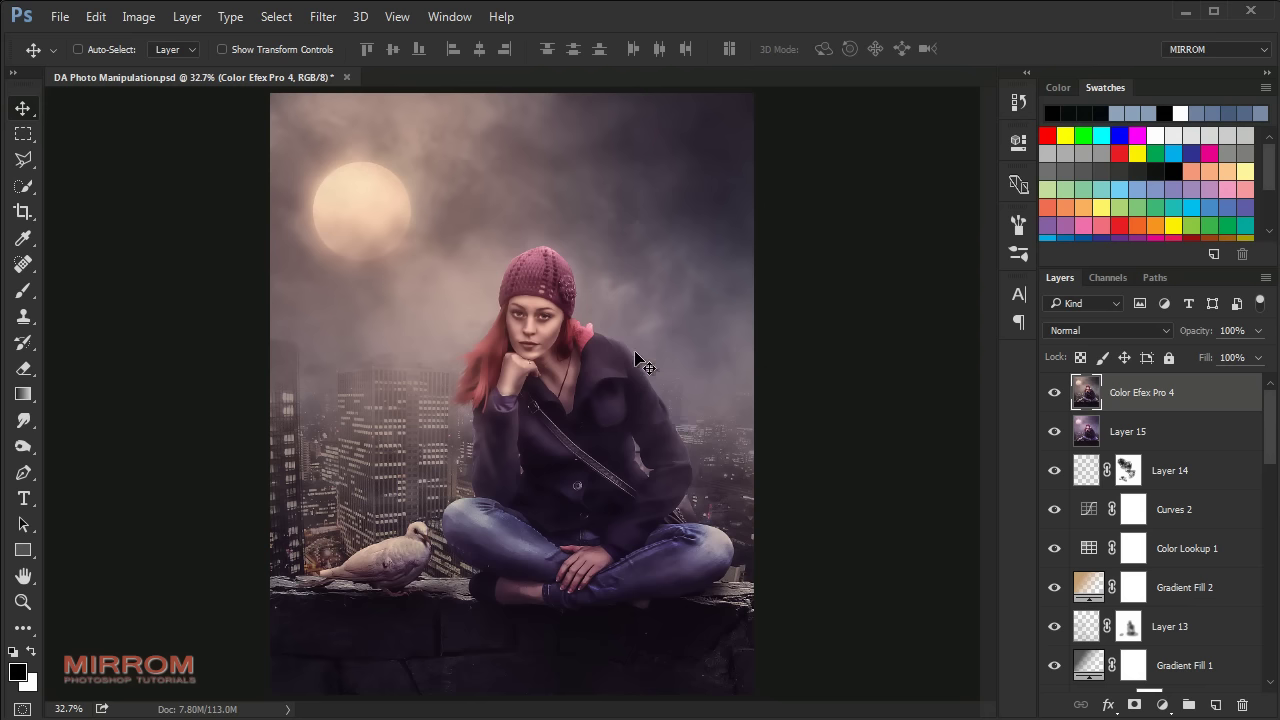
{"action": "key", "text": "ctrl+plus"}
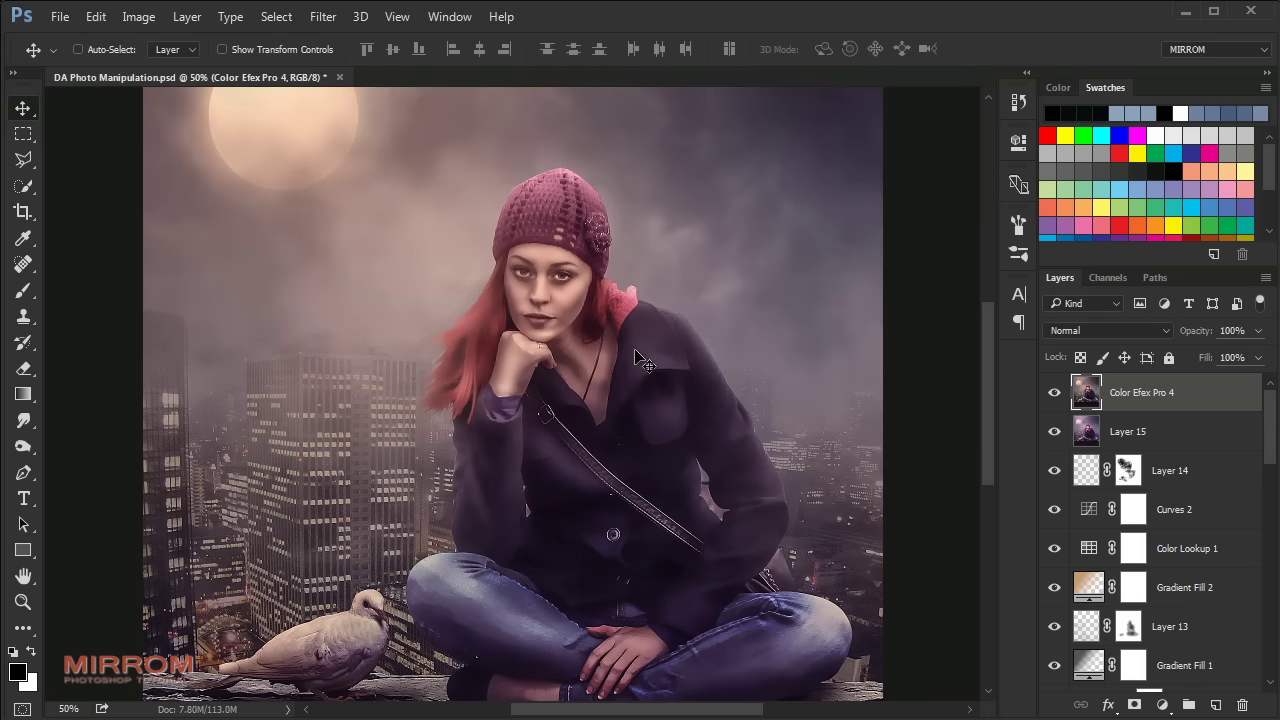